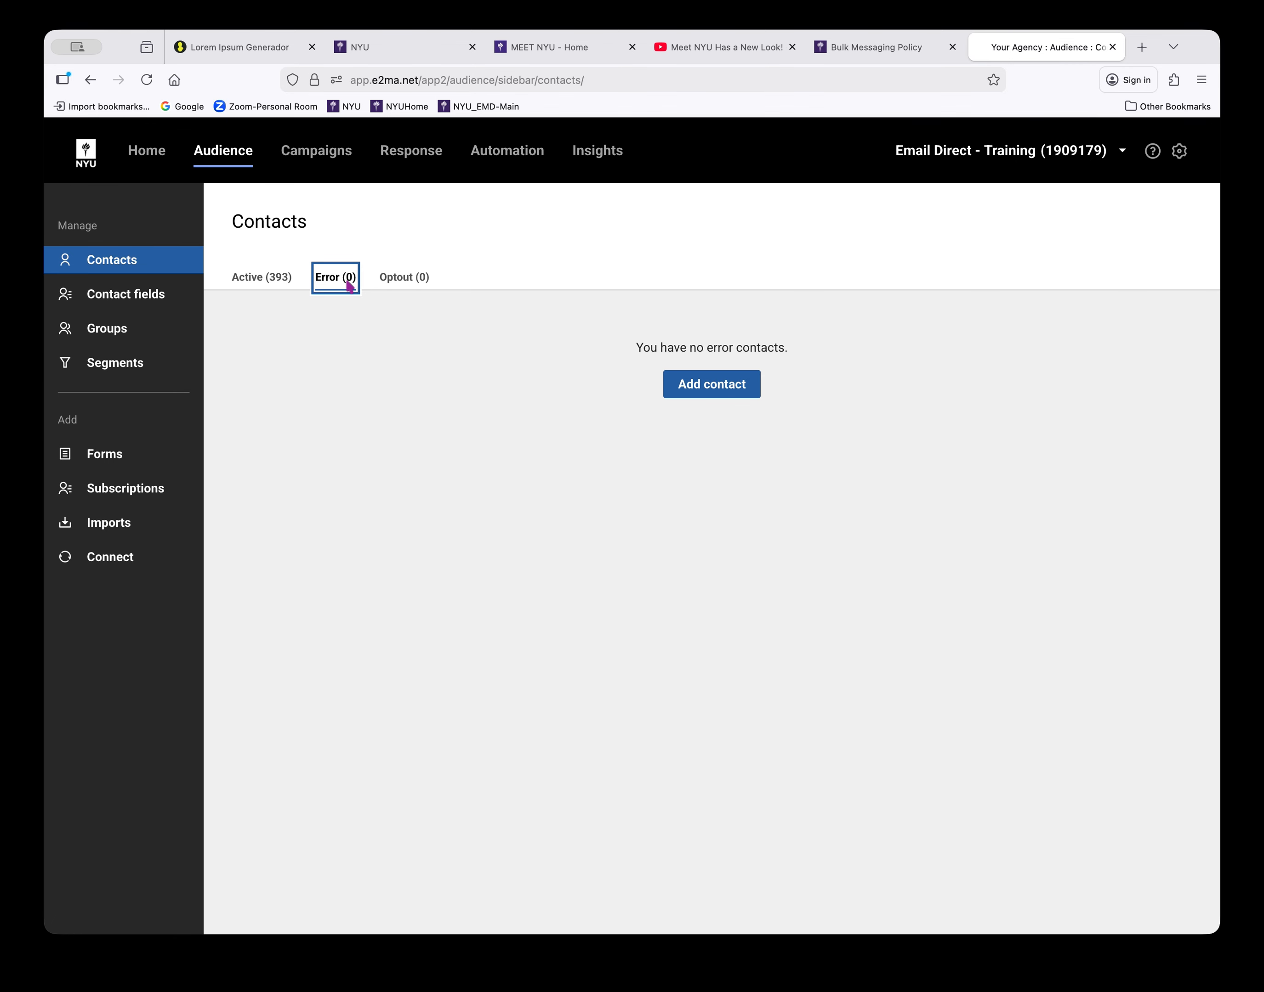
View the opted-out contacts and return to the active contacts list.
click(410, 279)
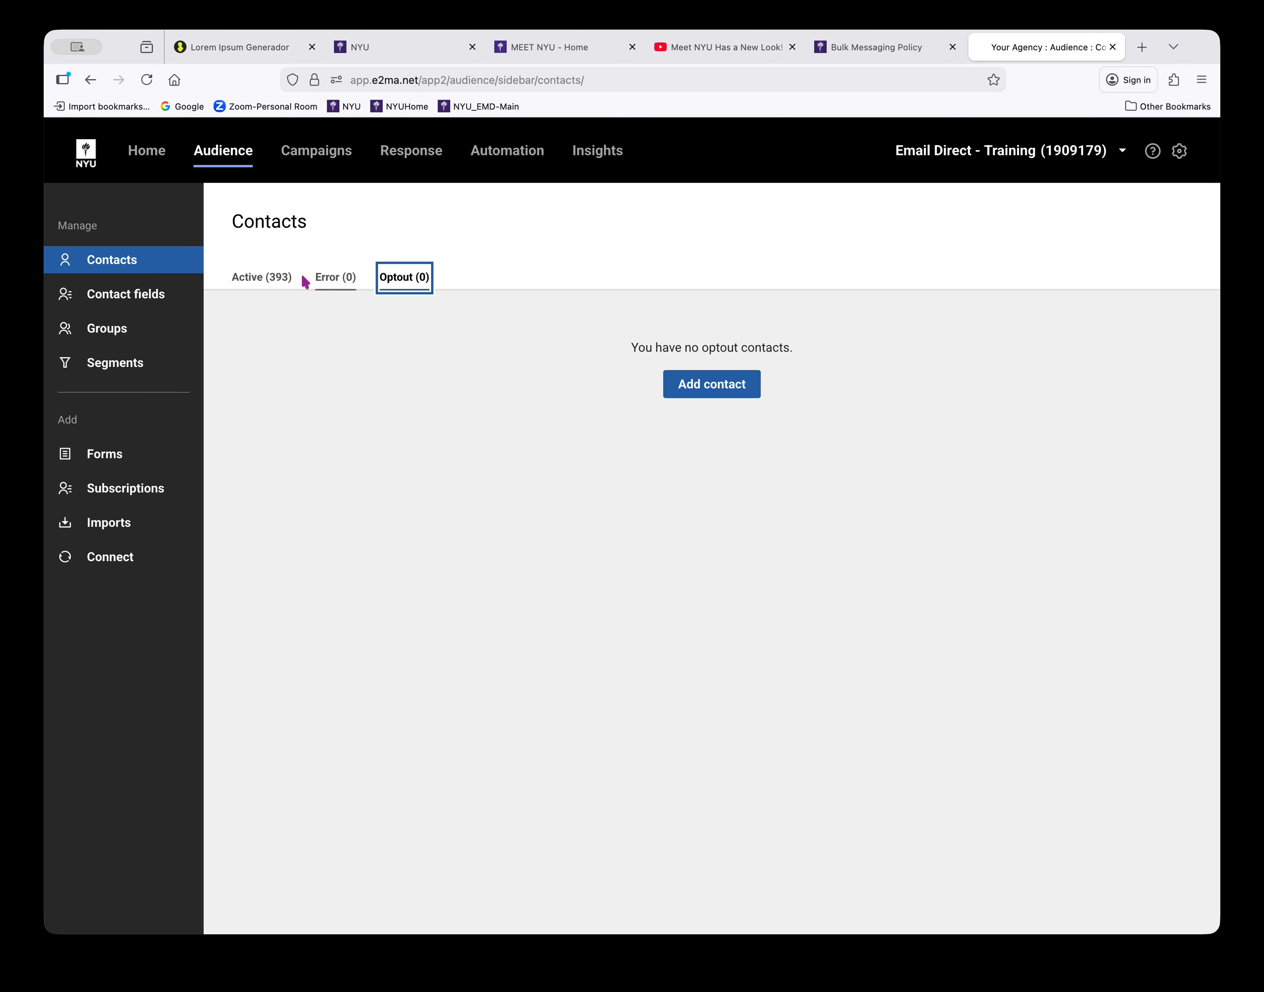
click(268, 283)
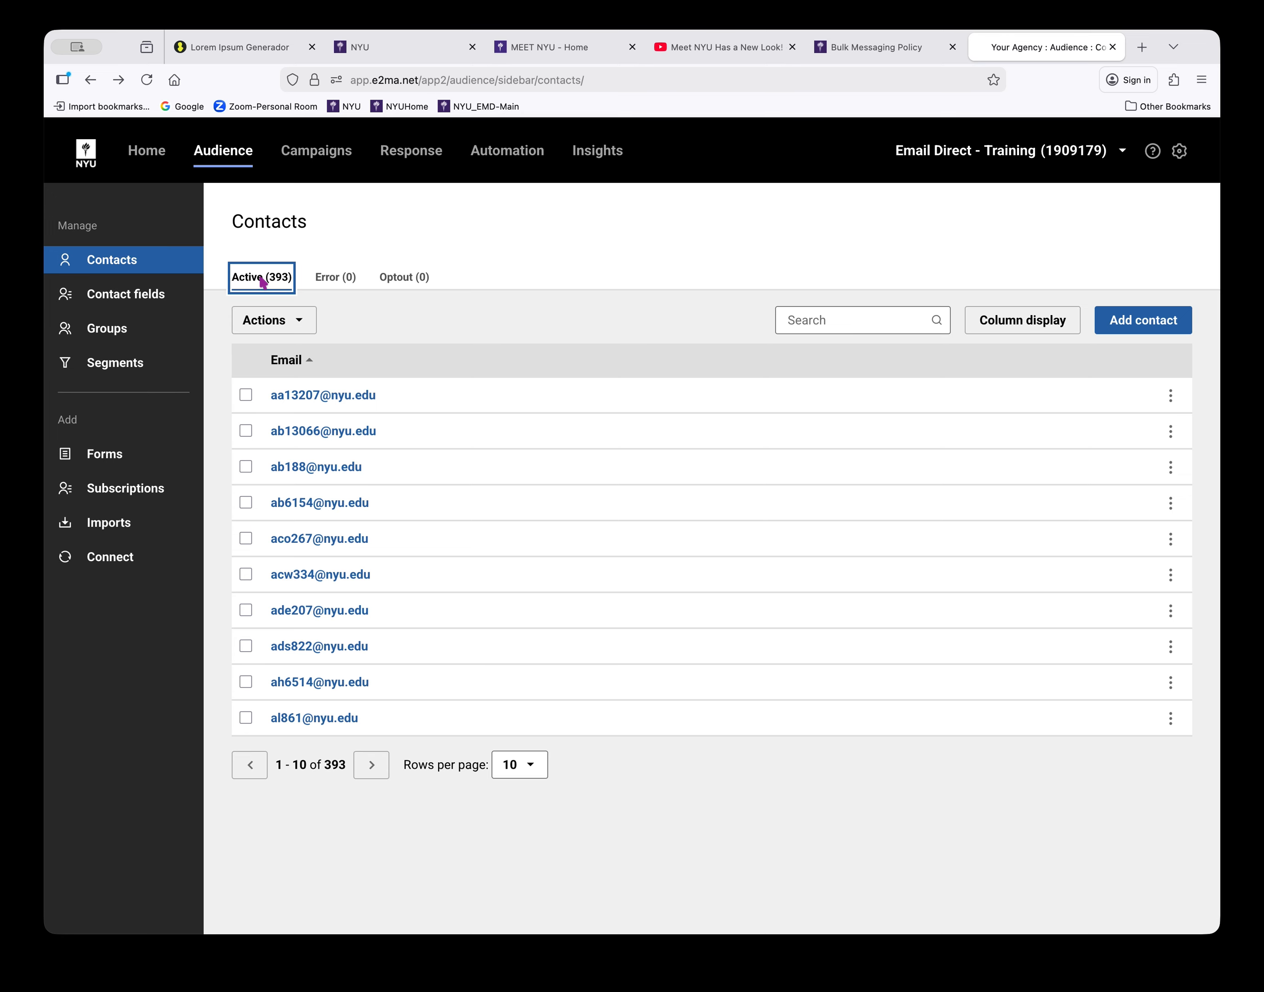
Search the active contacts for "hk", open the matching contact, and review its contact details and email history.
click(806, 324)
text(hk)
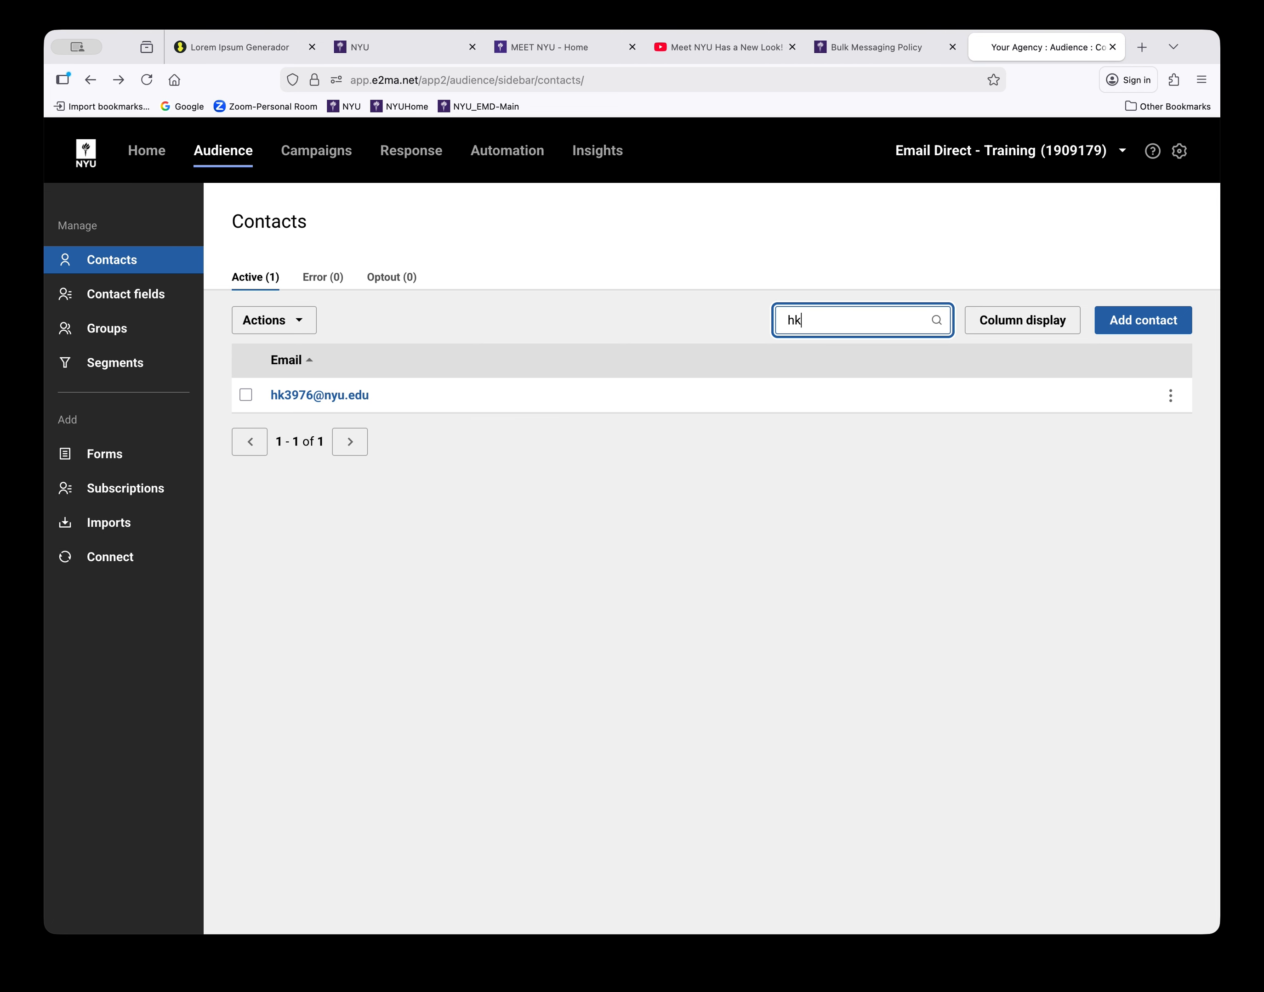
click(291, 398)
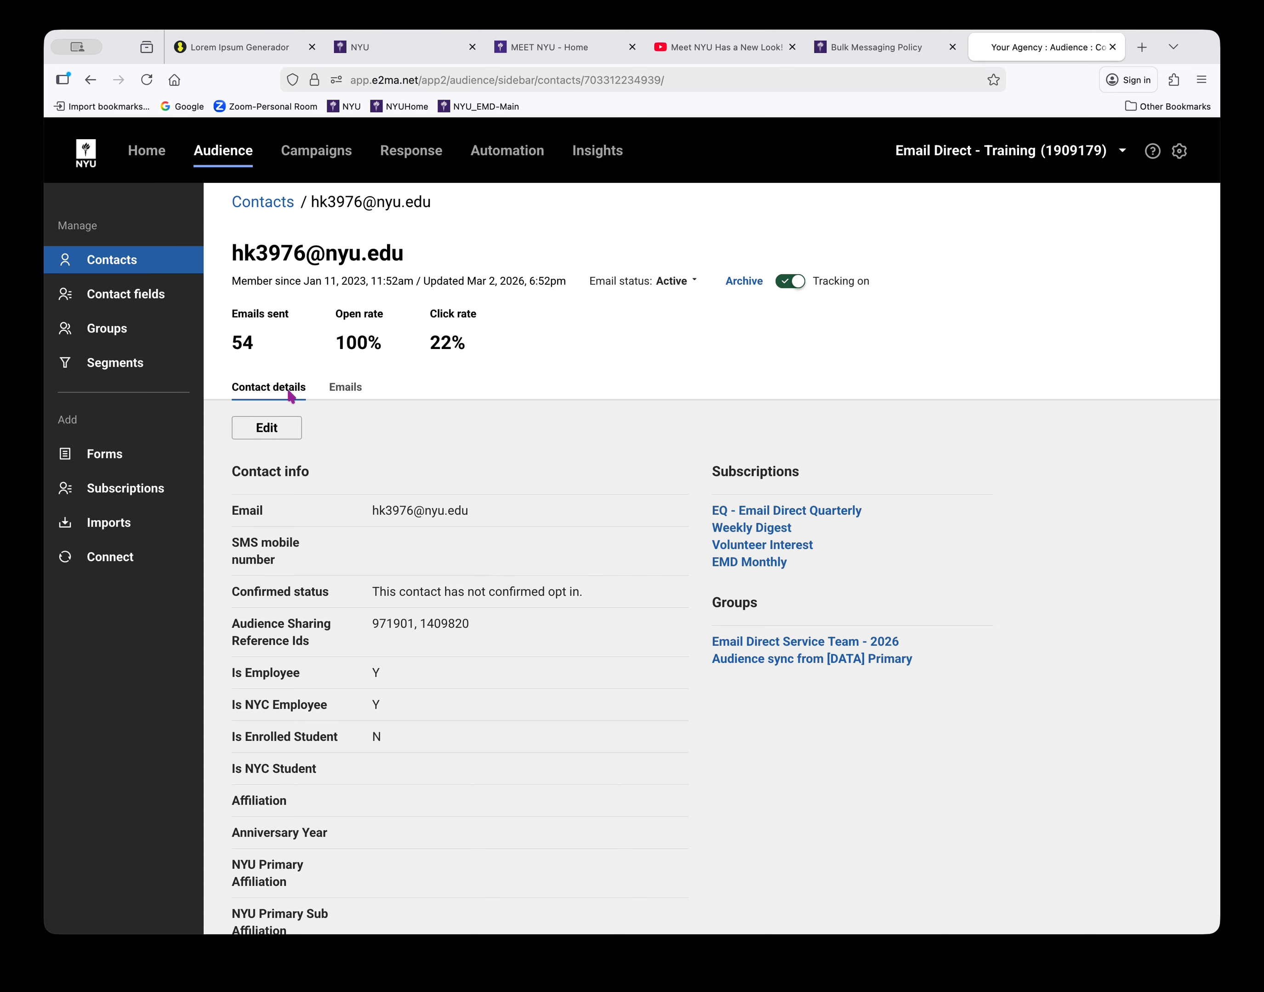
scroll(322, 391, down, 3)
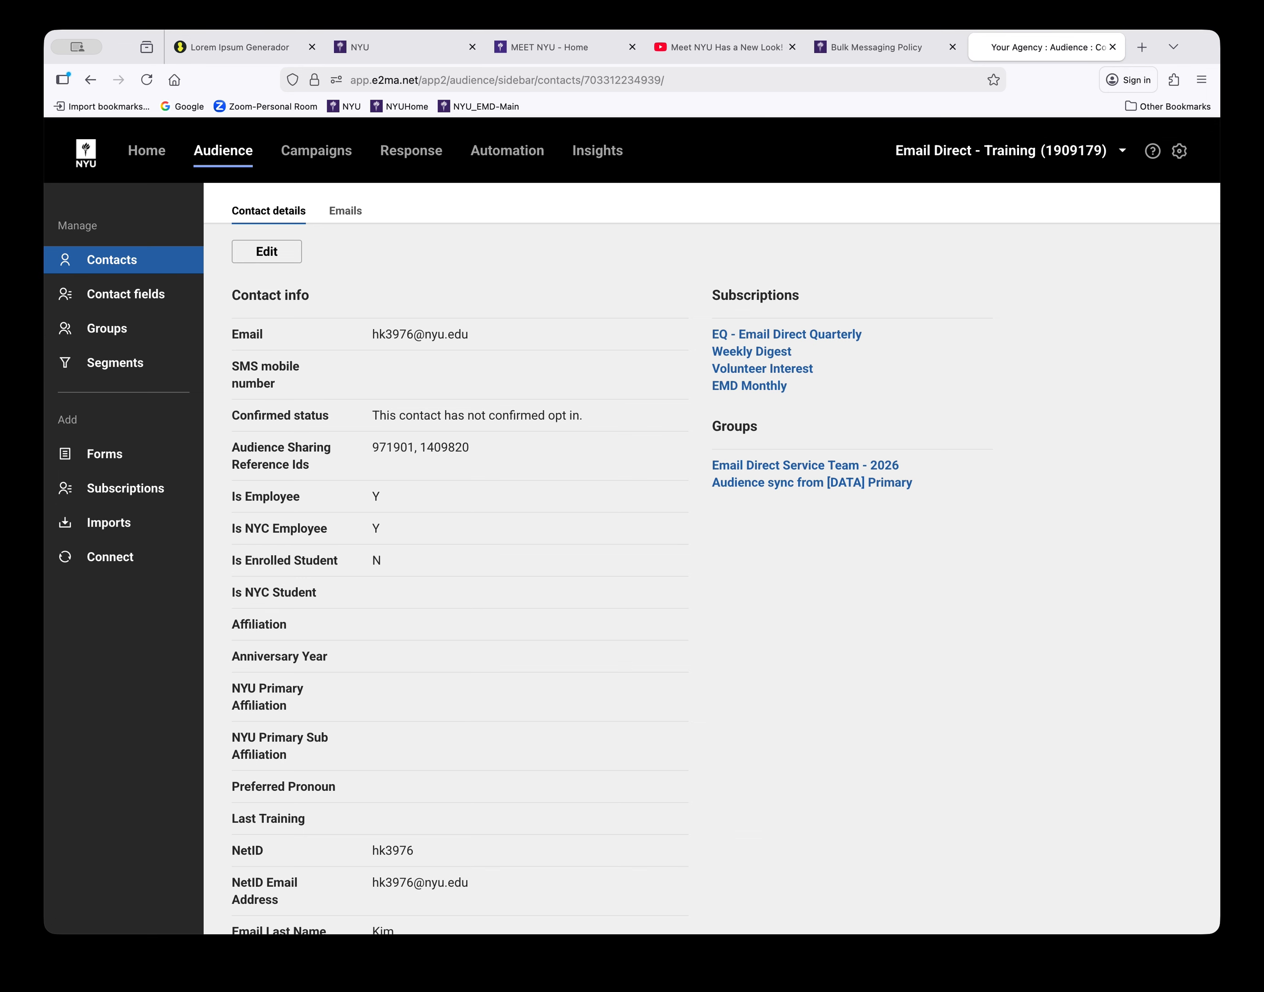
scroll(1128, 573, up, 3)
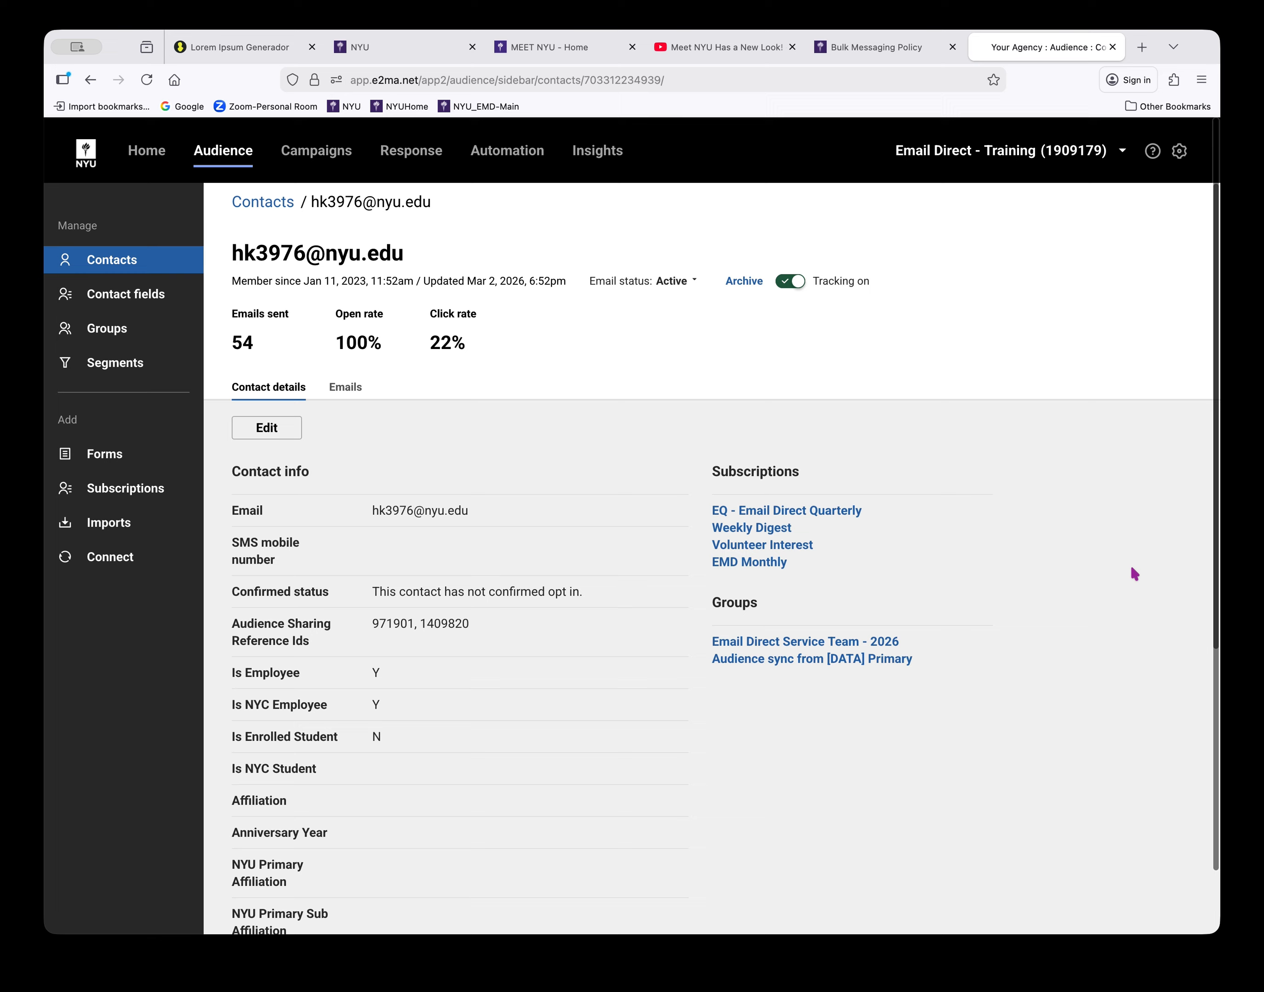
click(347, 387)
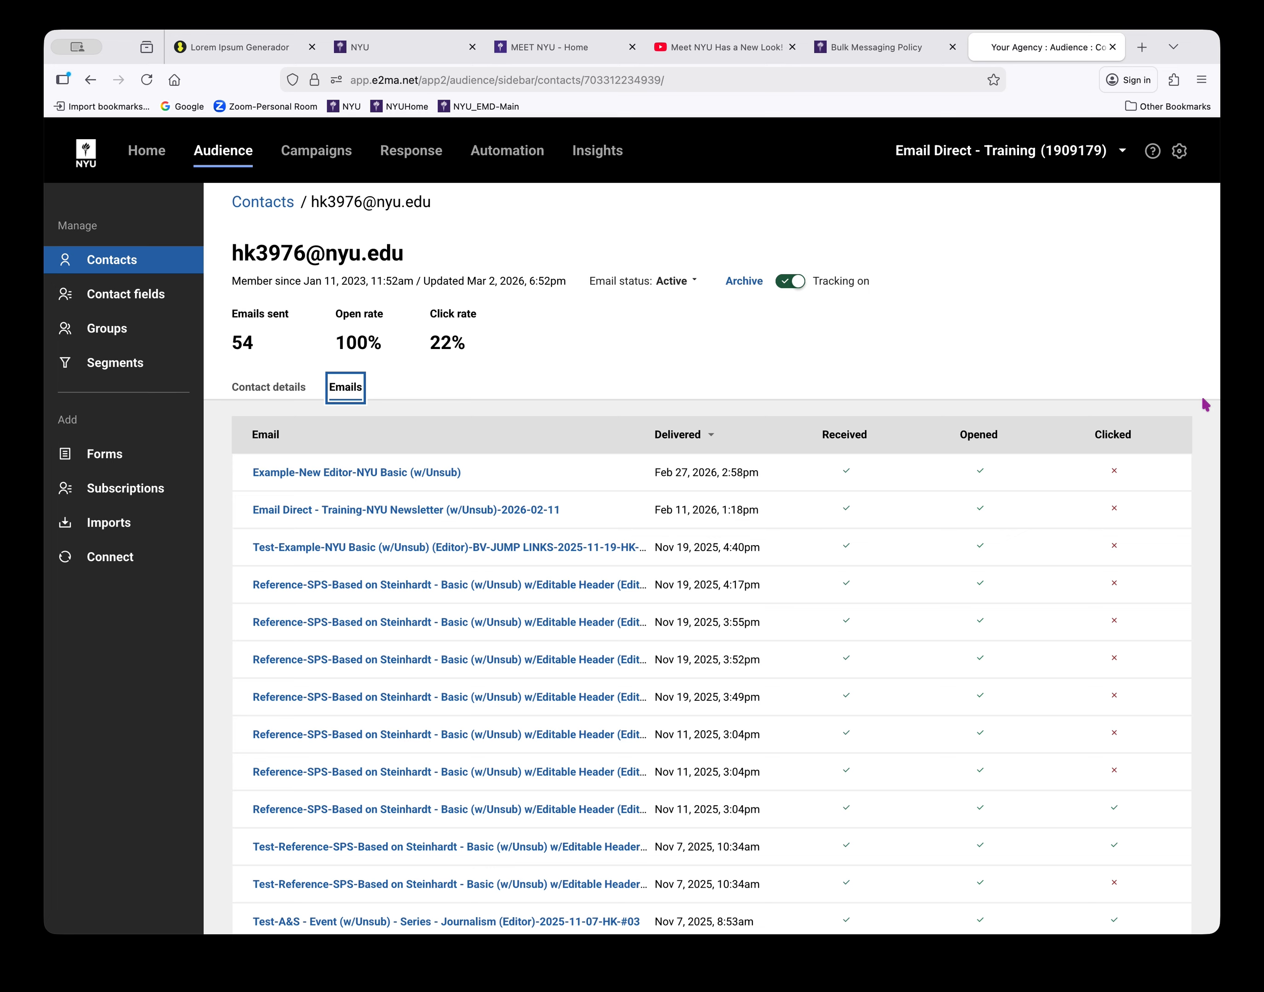
Start a new contact from the contacts list and enter the contact's email address.
click(119, 261)
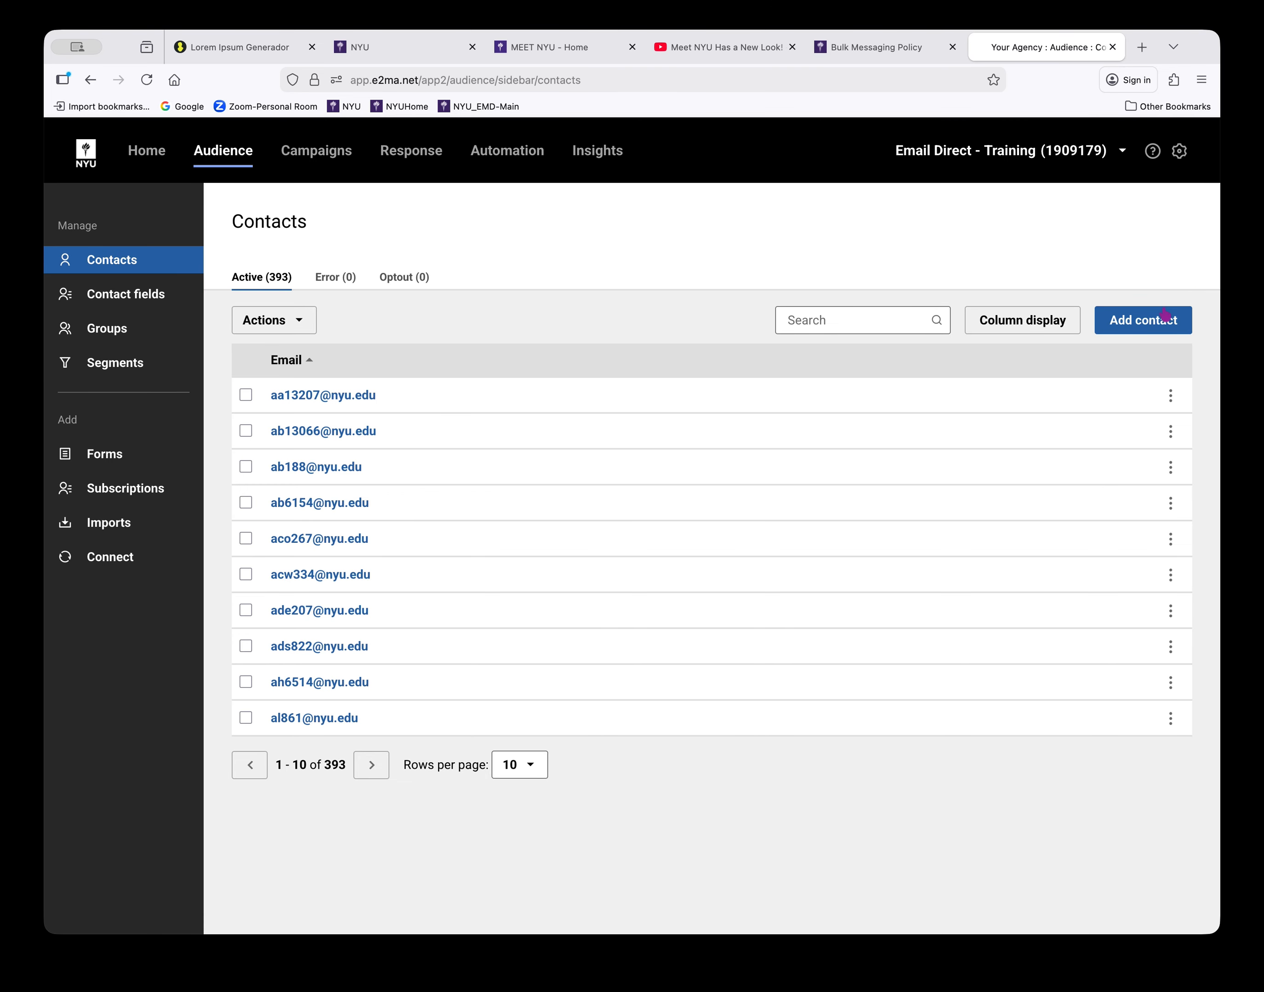
click(1159, 322)
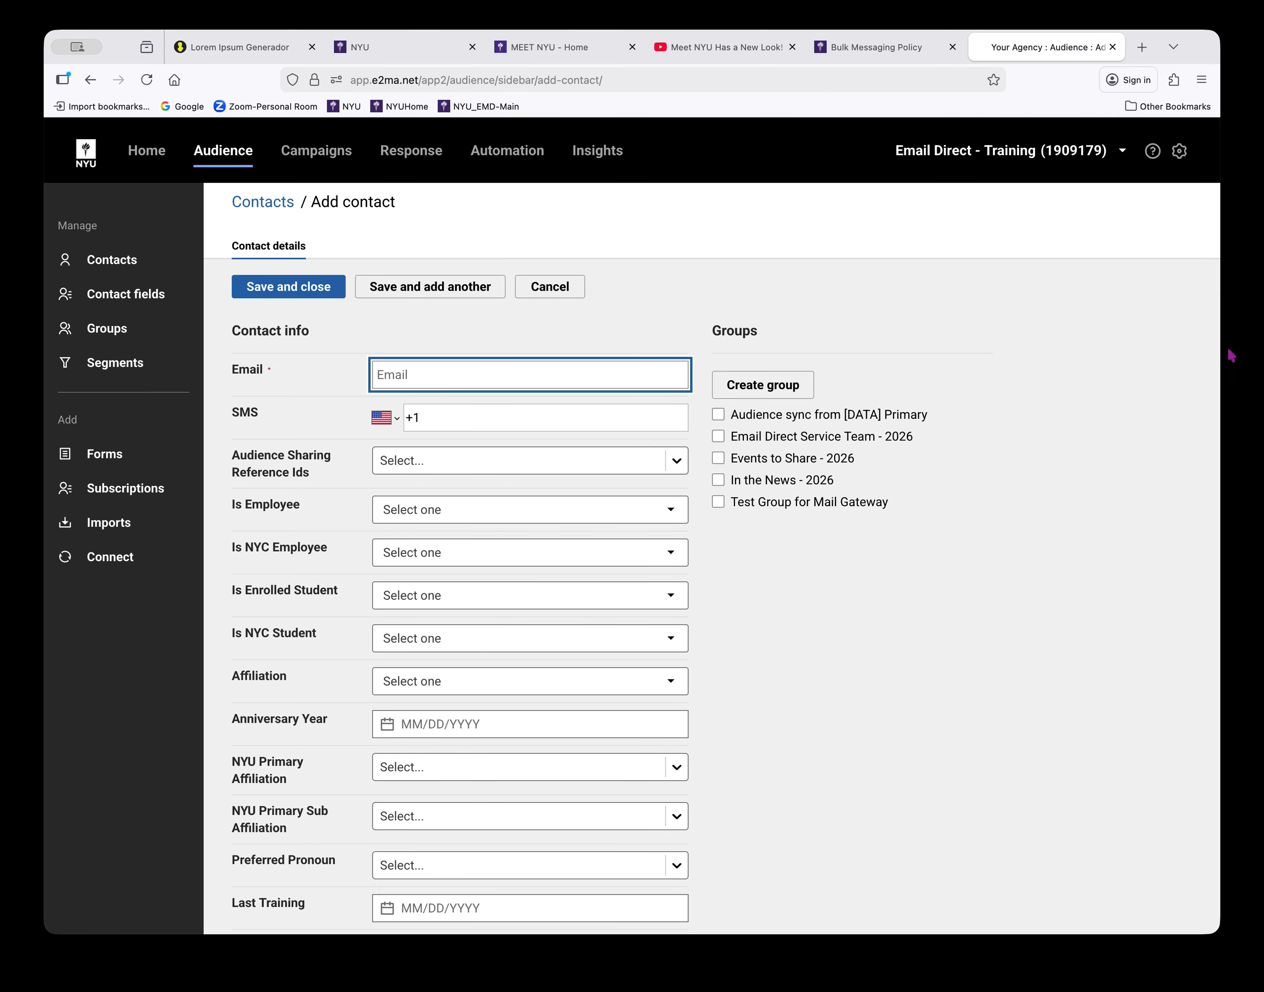
key(super+Tab)
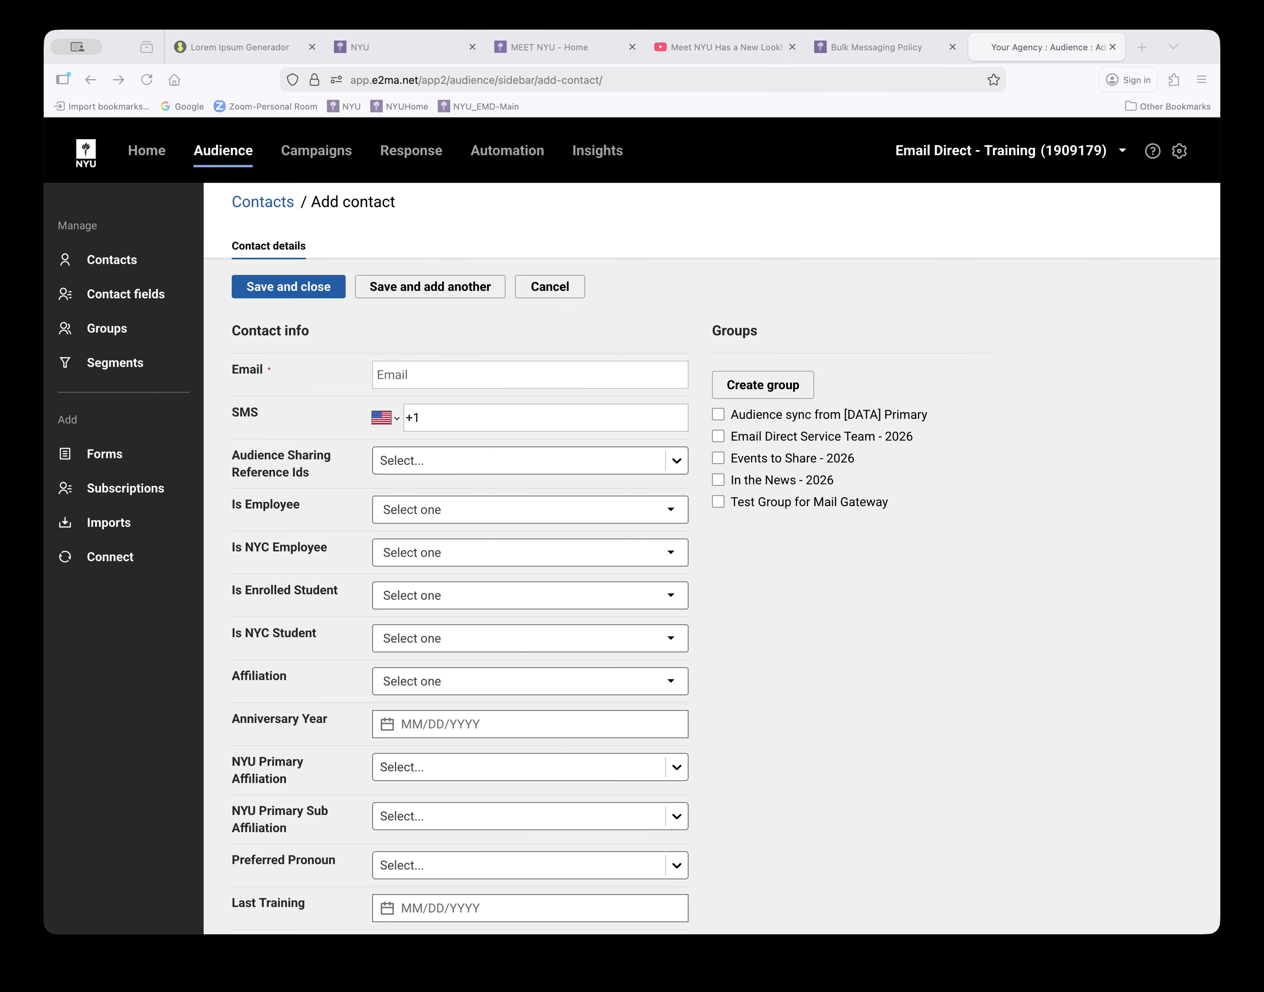
key(super+Tab)
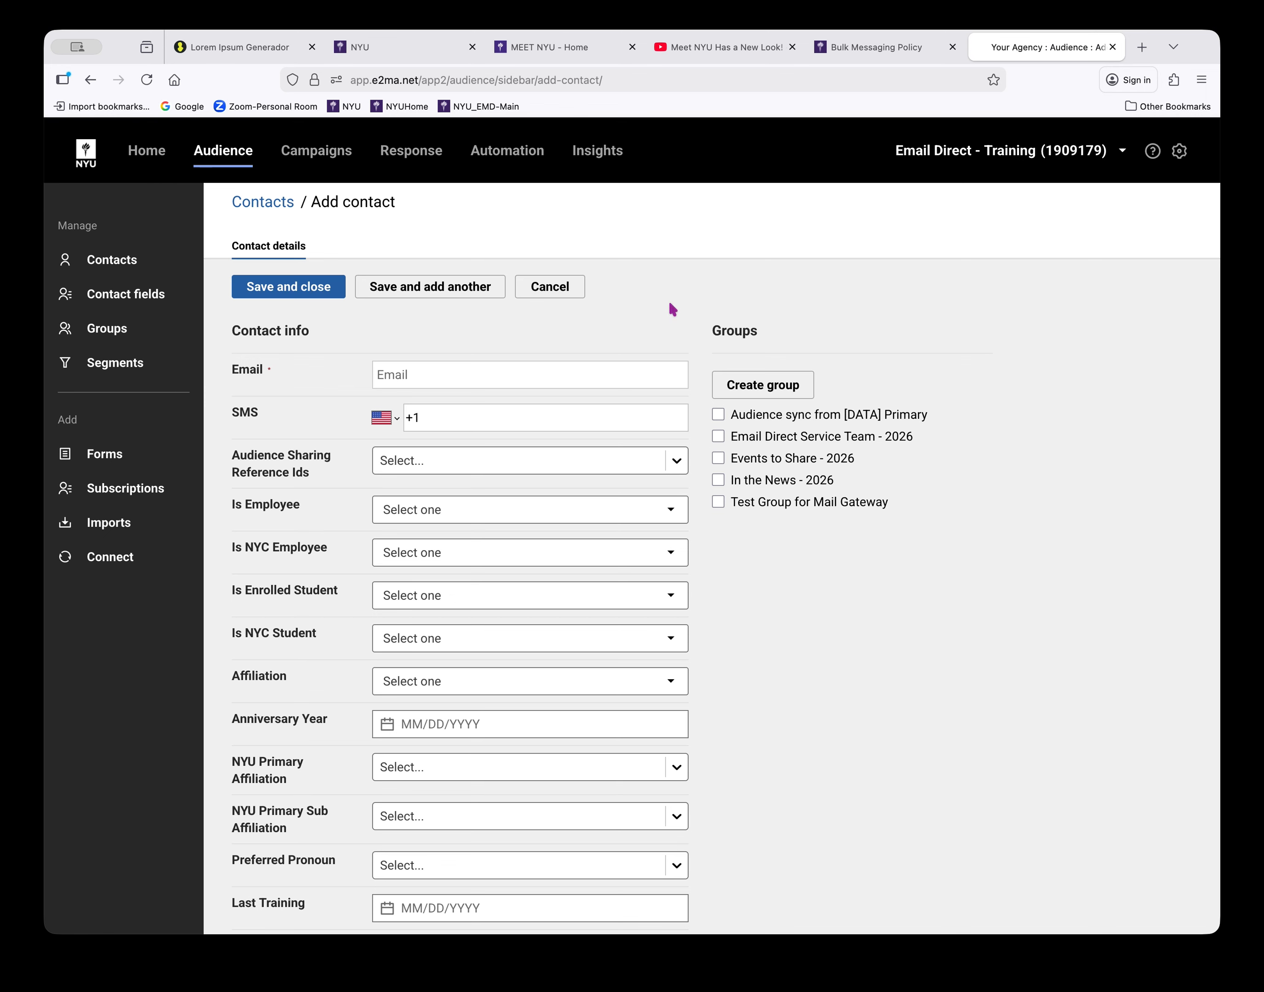
click(497, 375)
key(super+v)
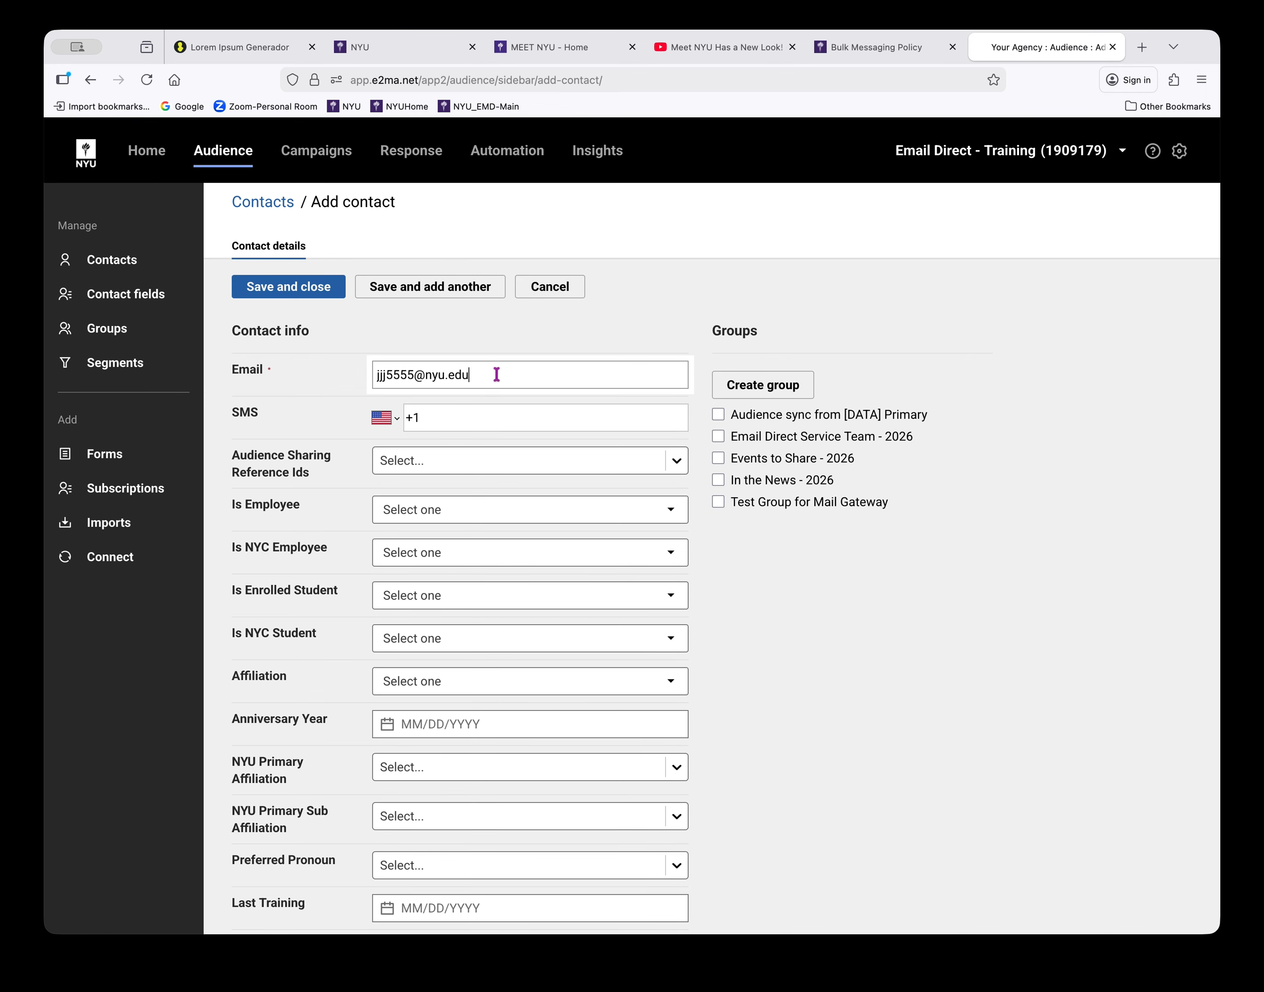
Assign the new contact to the "In the News - 2026" group, then save and close the contact.
scroll(1120, 637, down, 5)
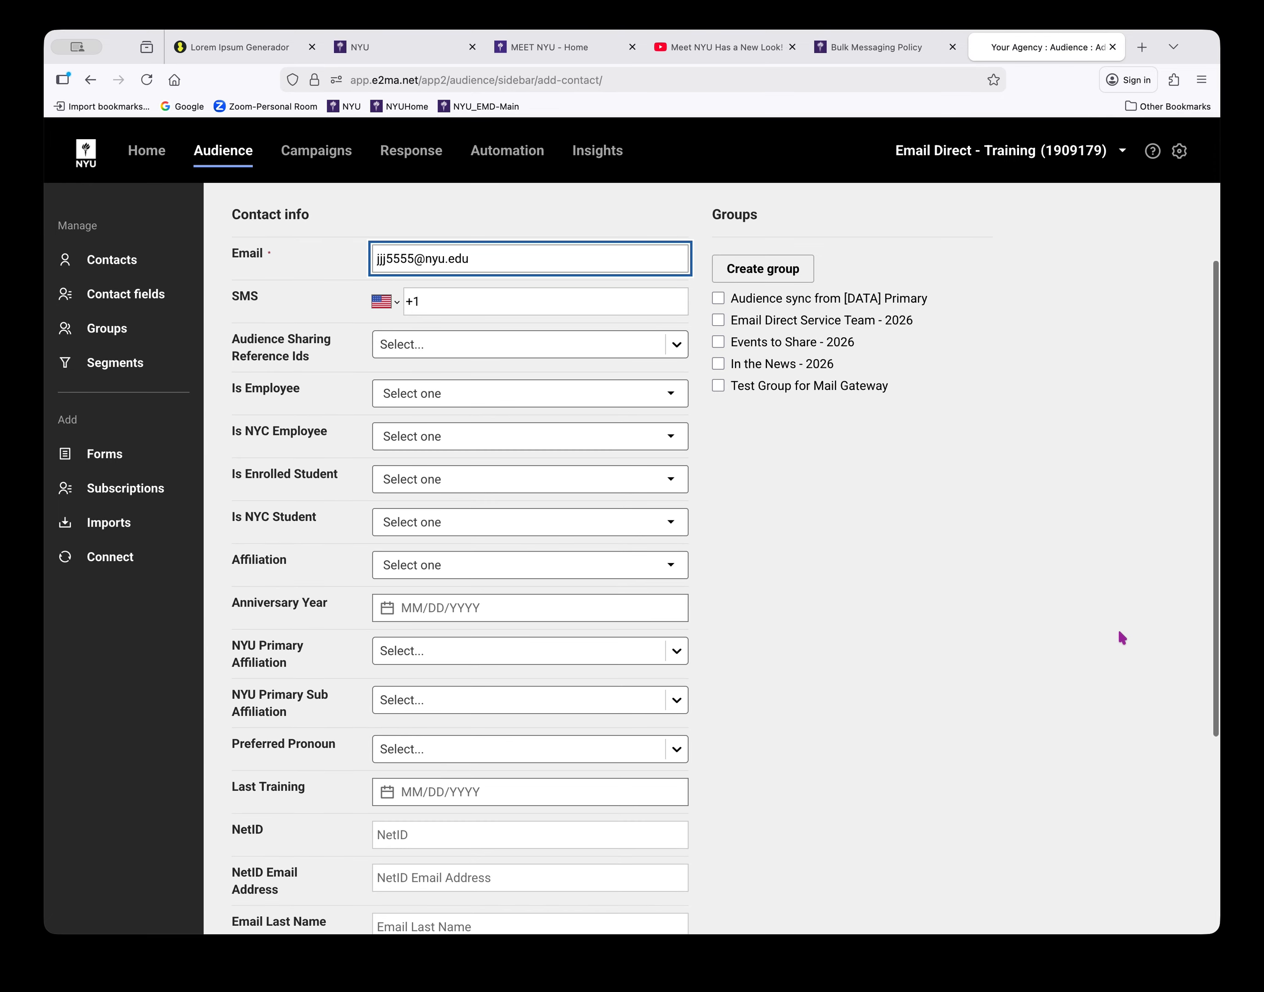
scroll(1119, 632, down, 2)
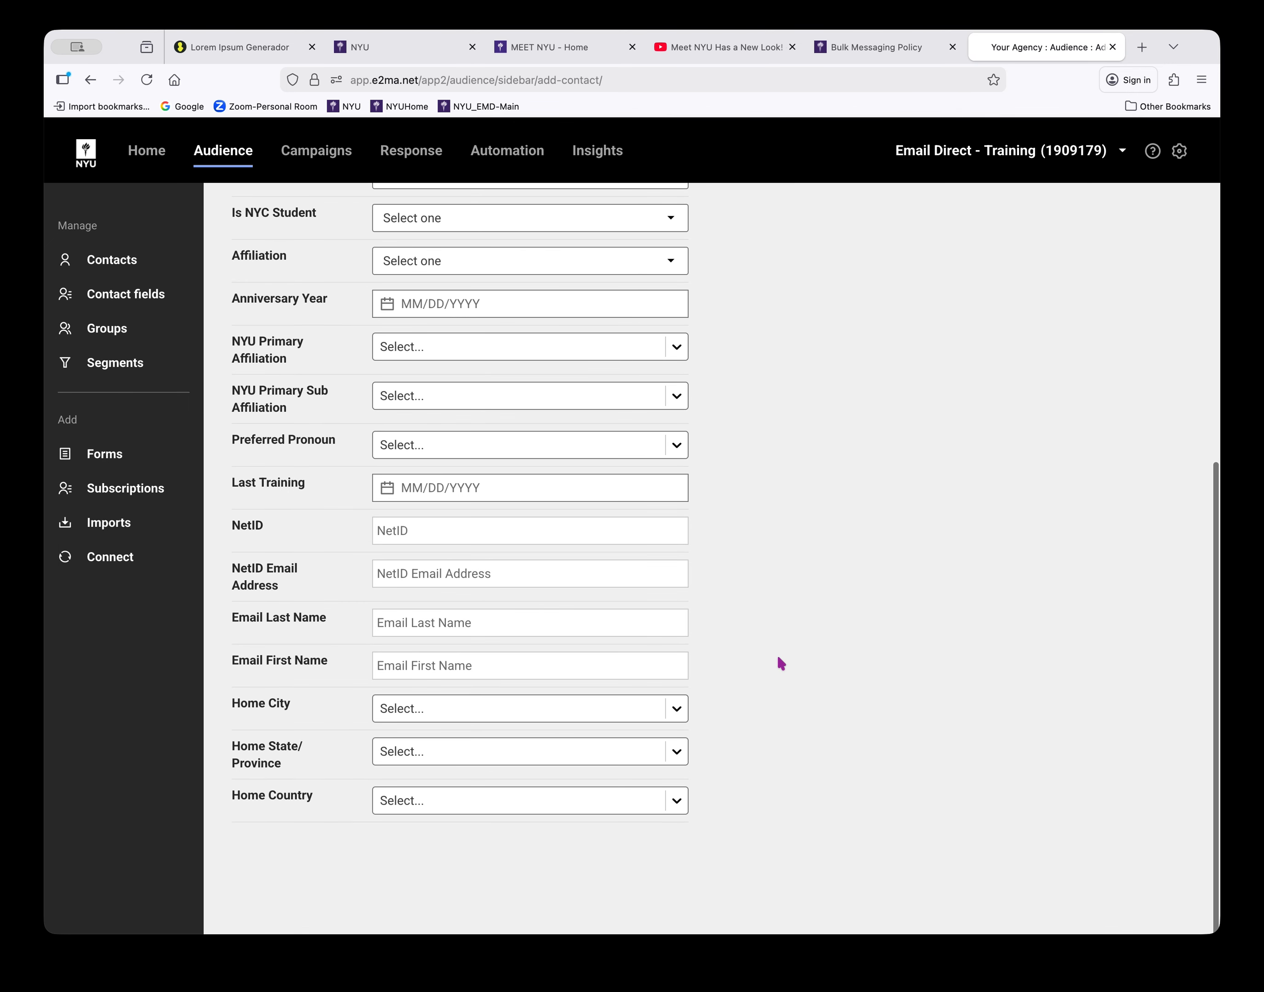
scroll(778, 658, up, 7)
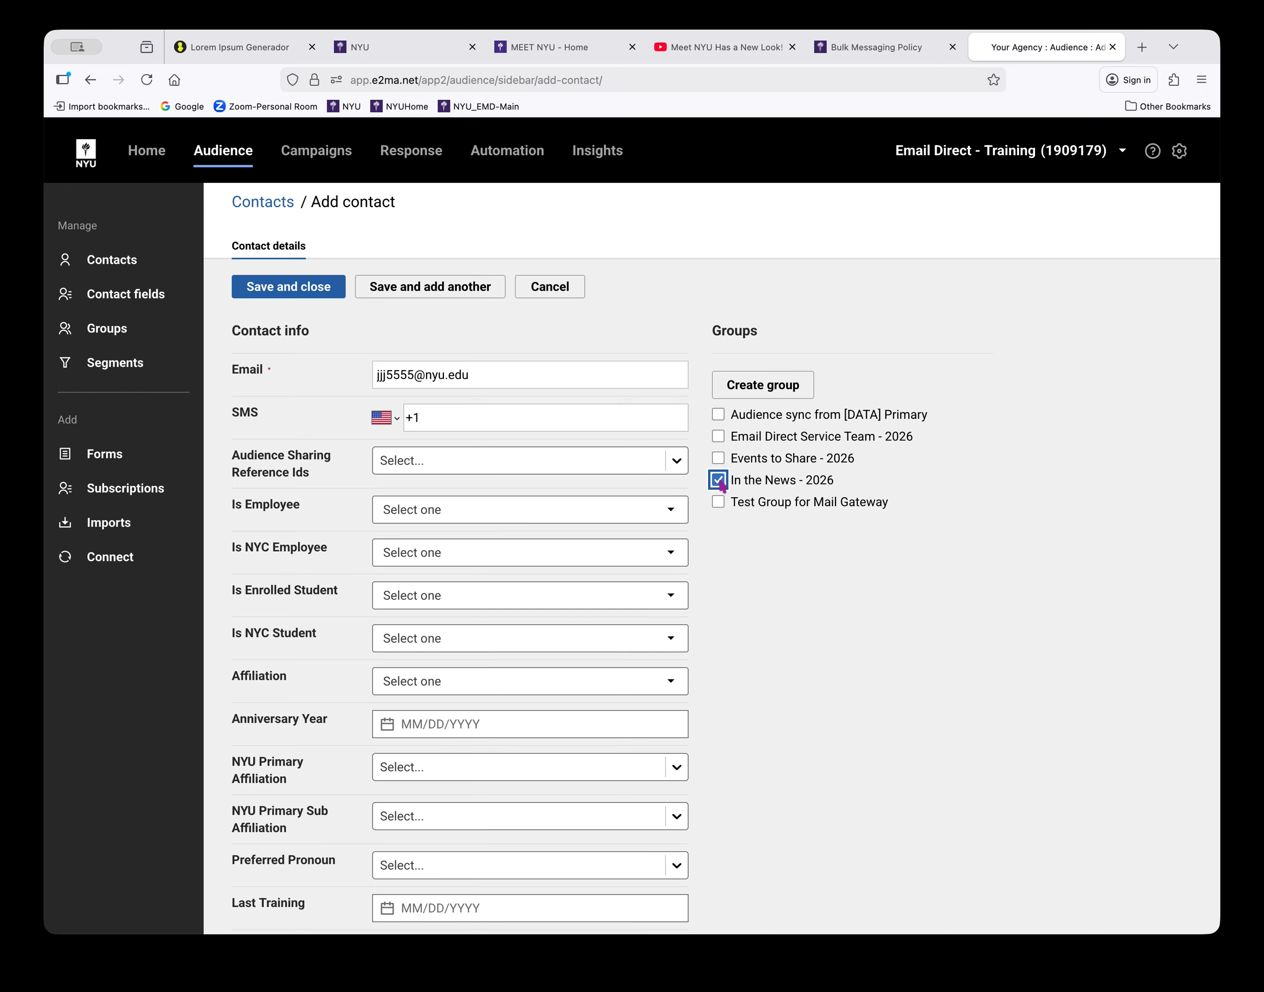
click(292, 294)
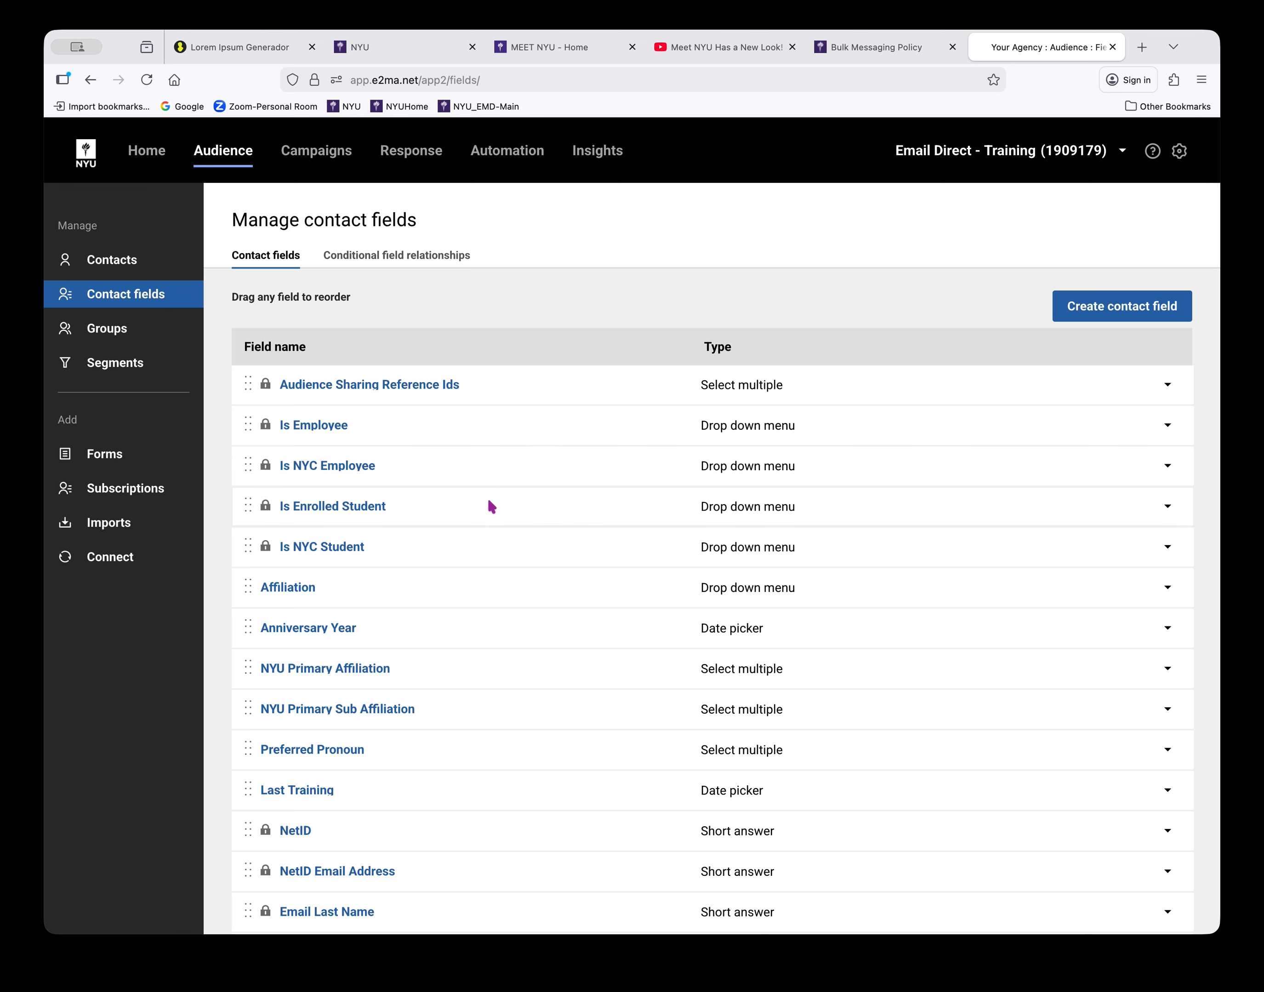
Examine the settings of the Anniversary Year contact field and close them without saving.
click(328, 631)
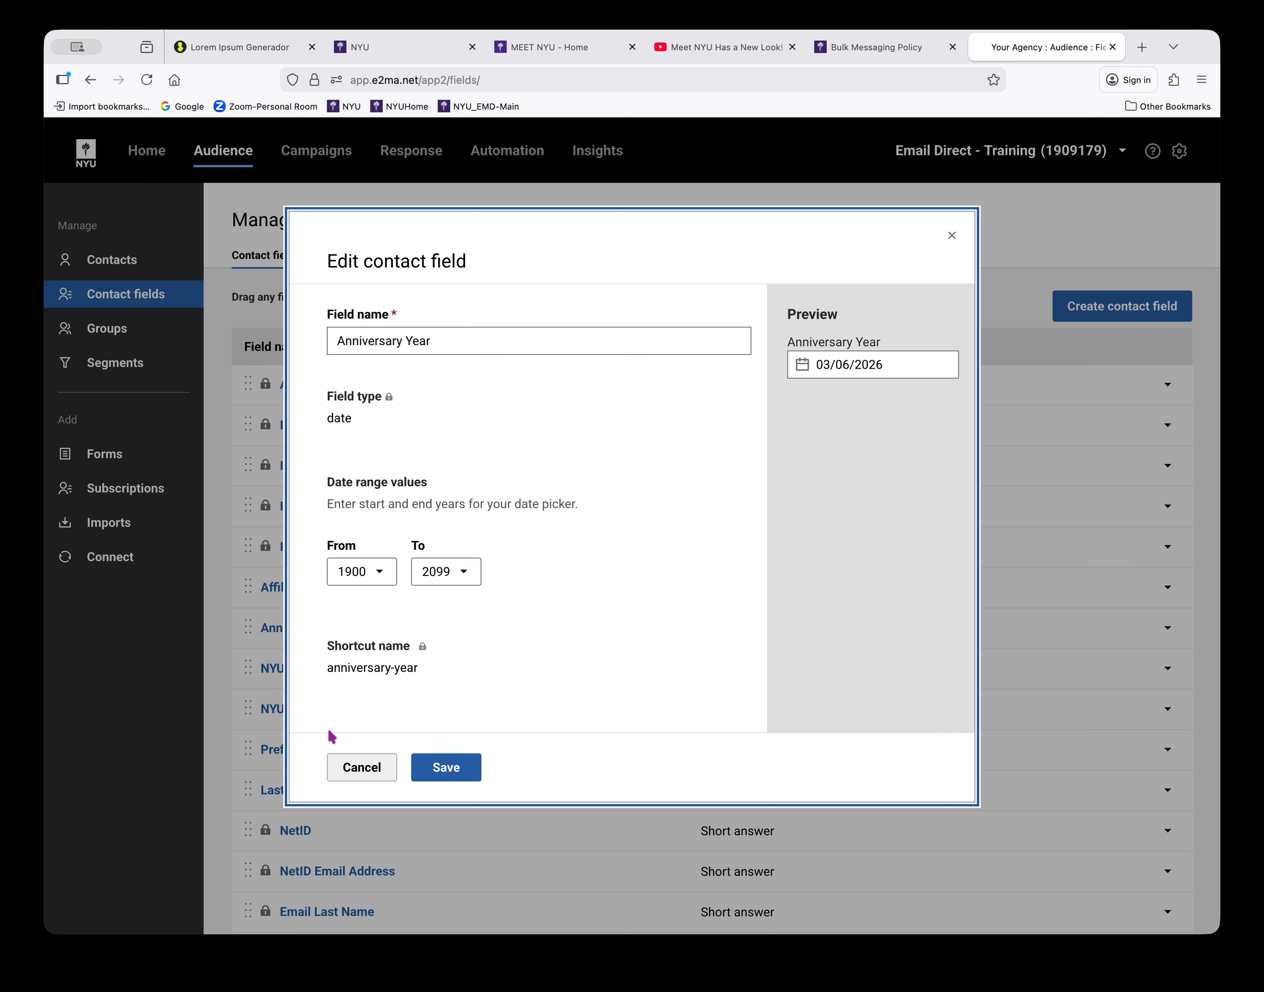
click(347, 769)
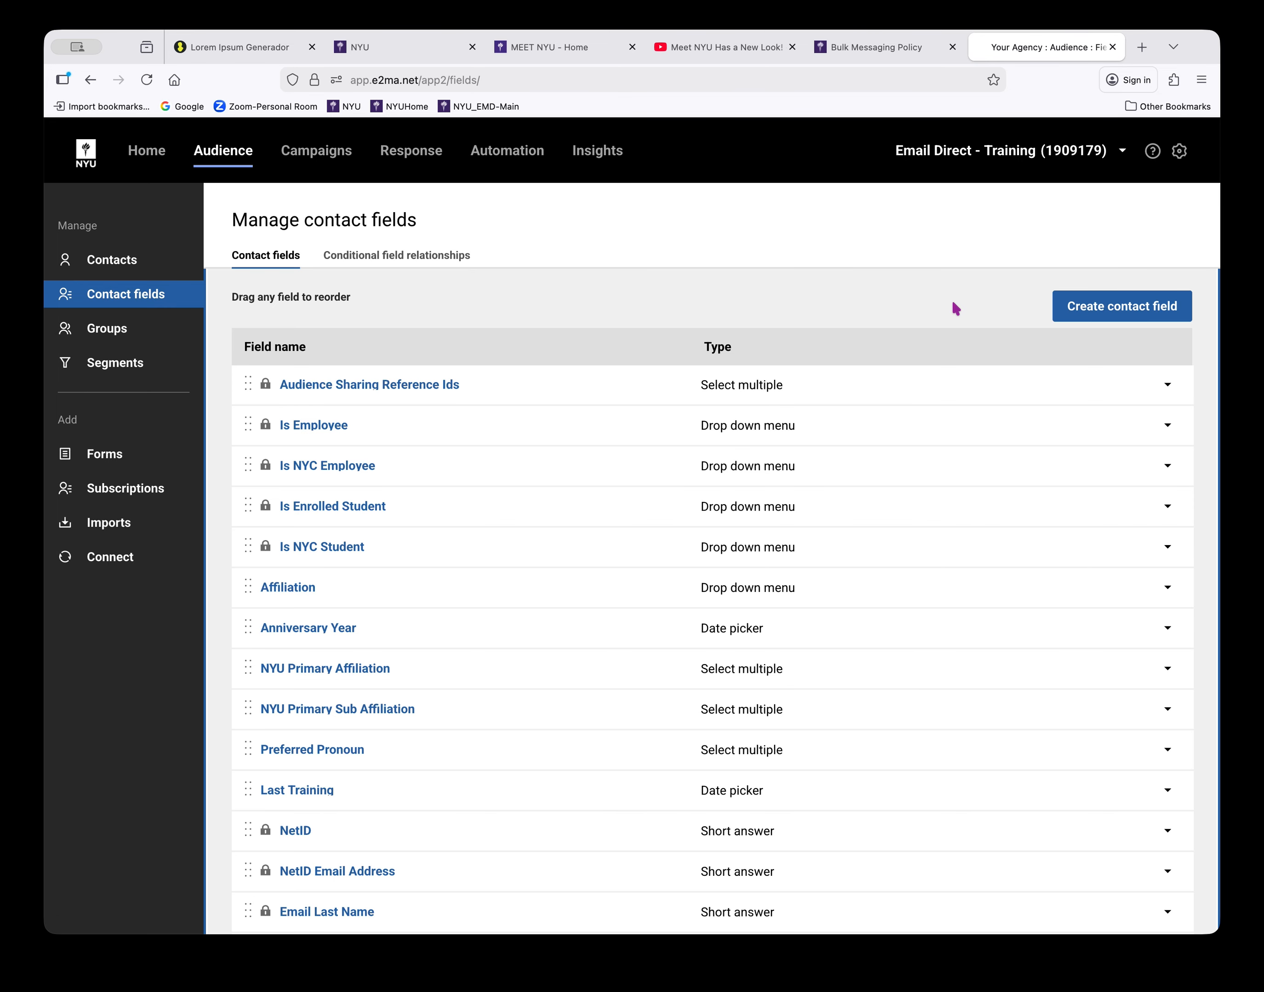
Start a new contact field and name it "Preferred First Name".
click(1146, 306)
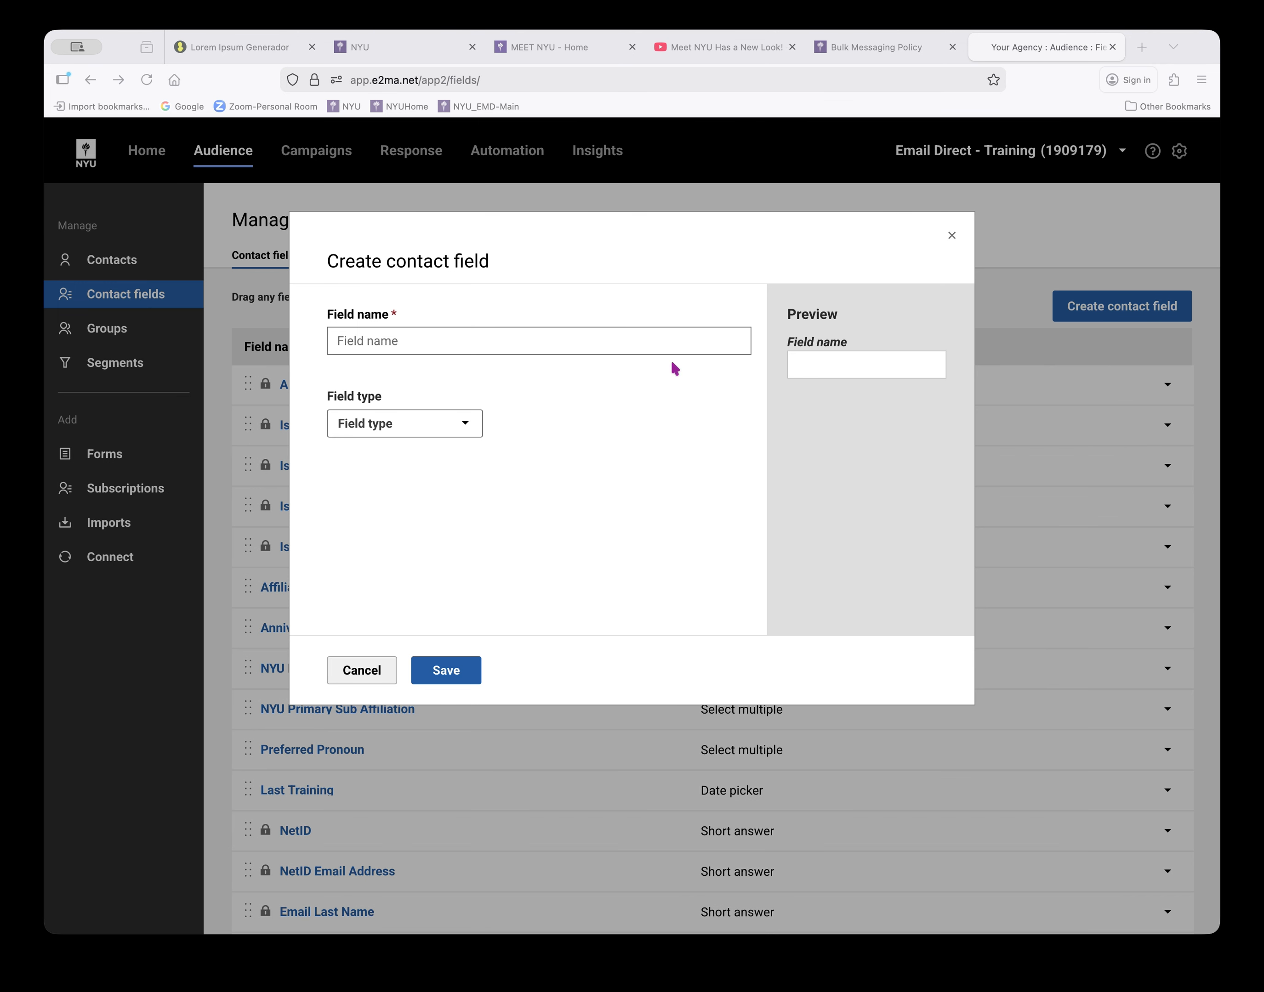
click(595, 340)
text(Preferred First Name)
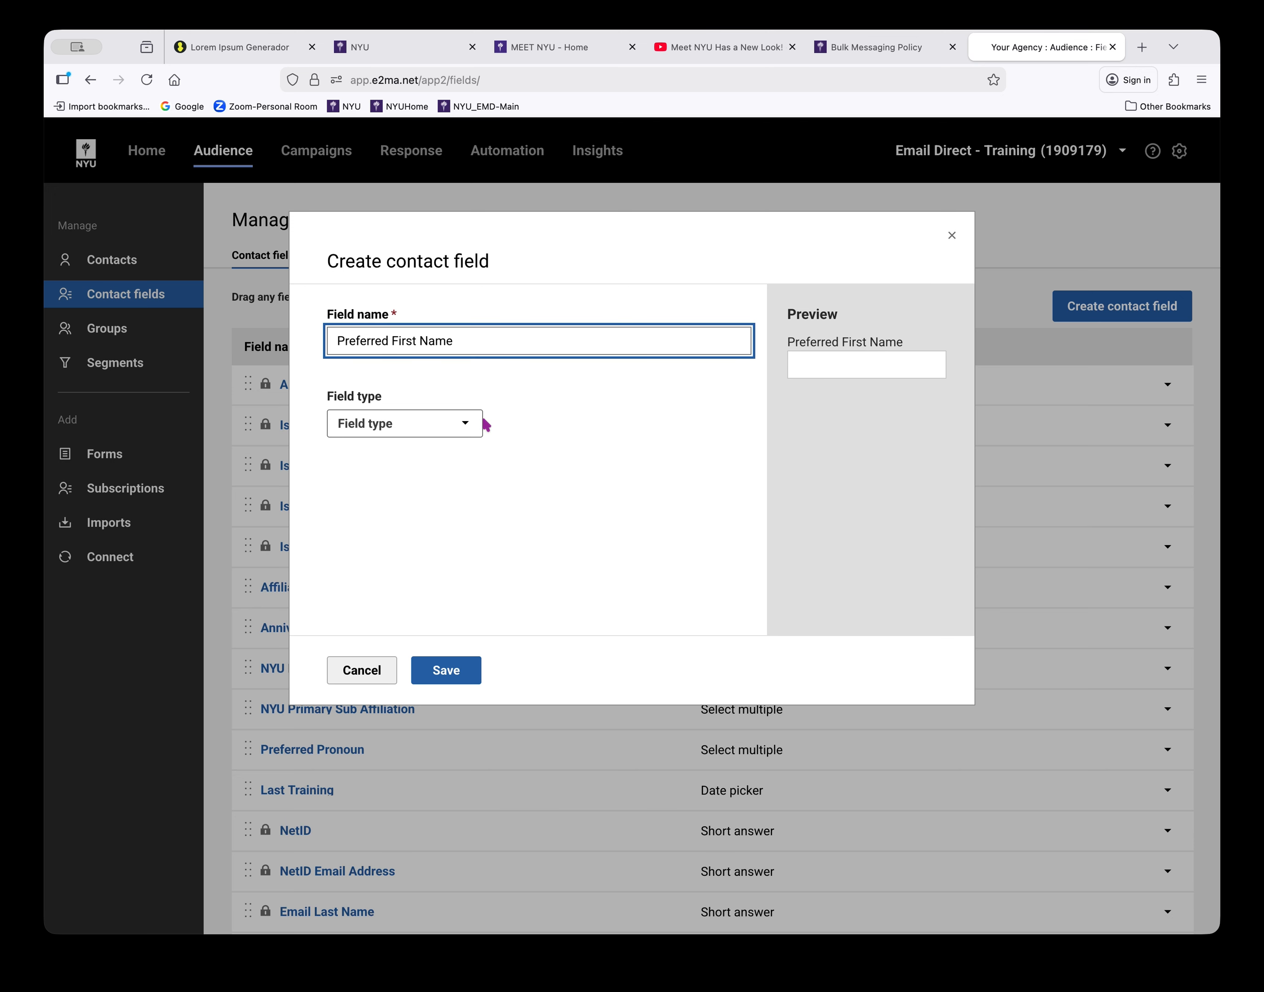
Set the new contact field's type to Short answer and save the field.
click(495, 426)
click(467, 426)
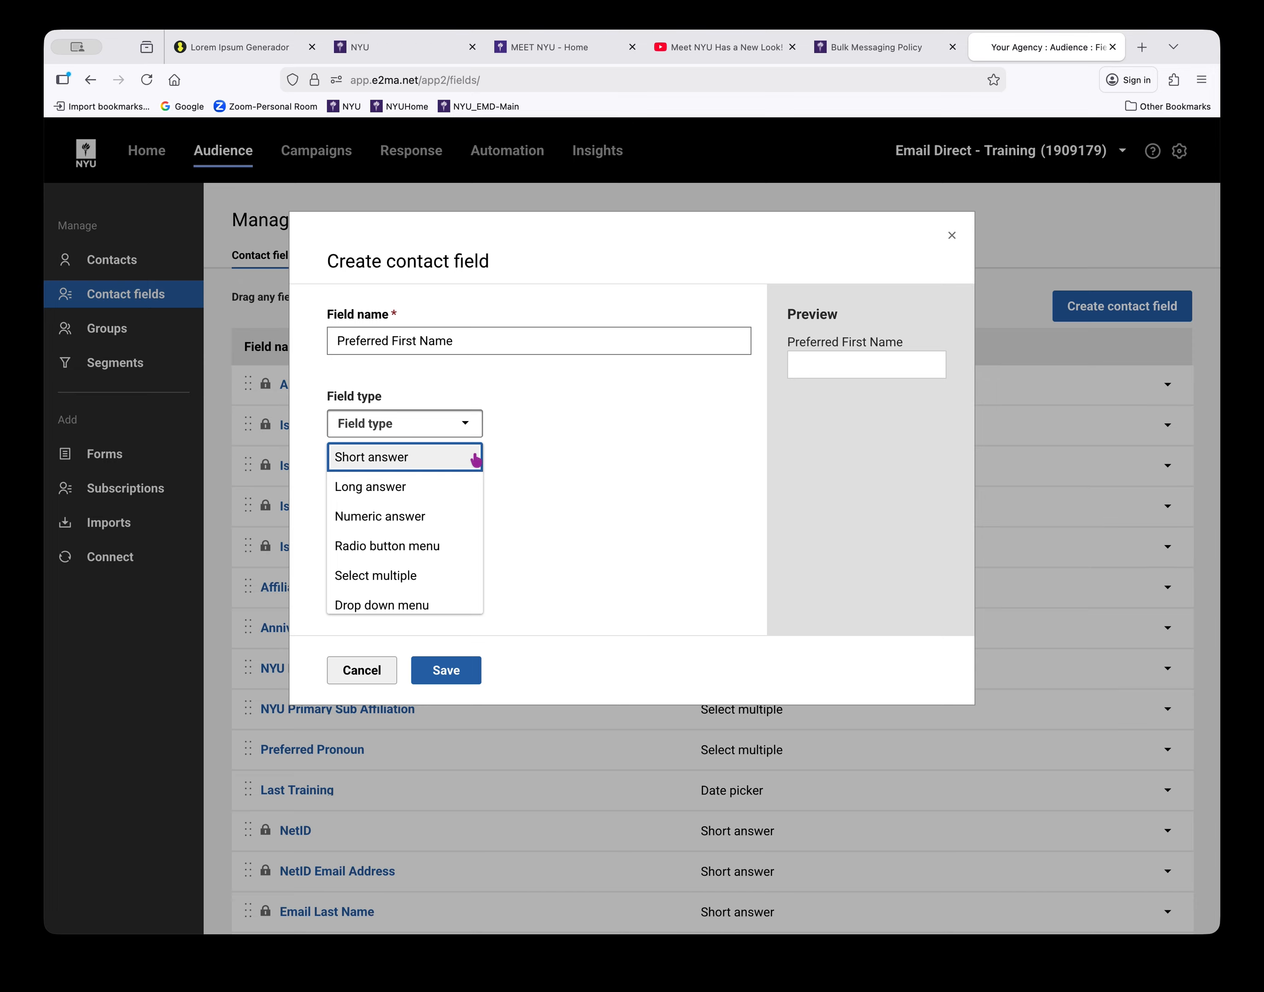
scroll(475, 460, down, 3)
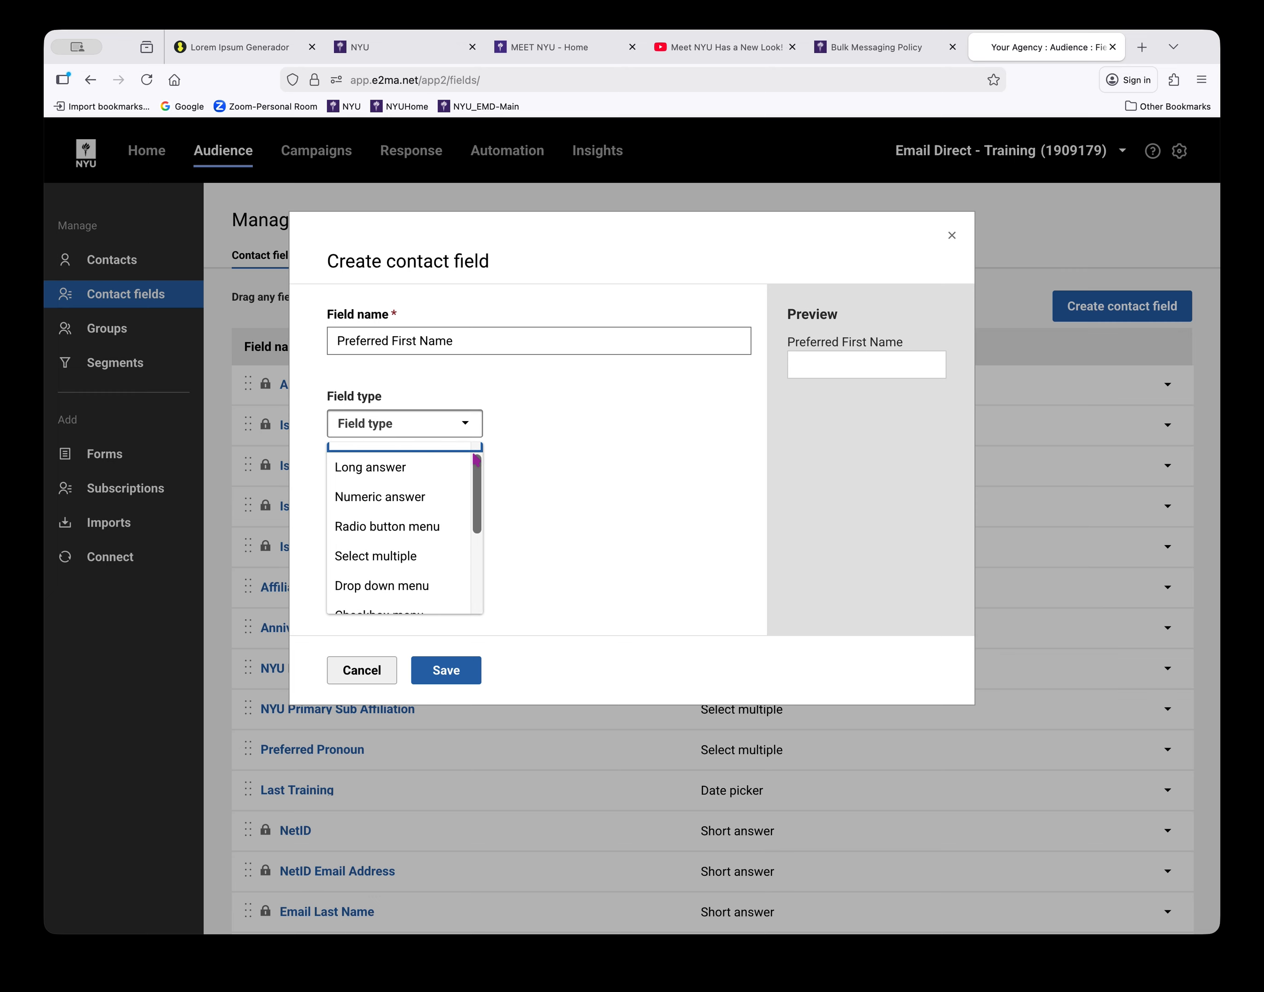
scroll(475, 460, down, 3)
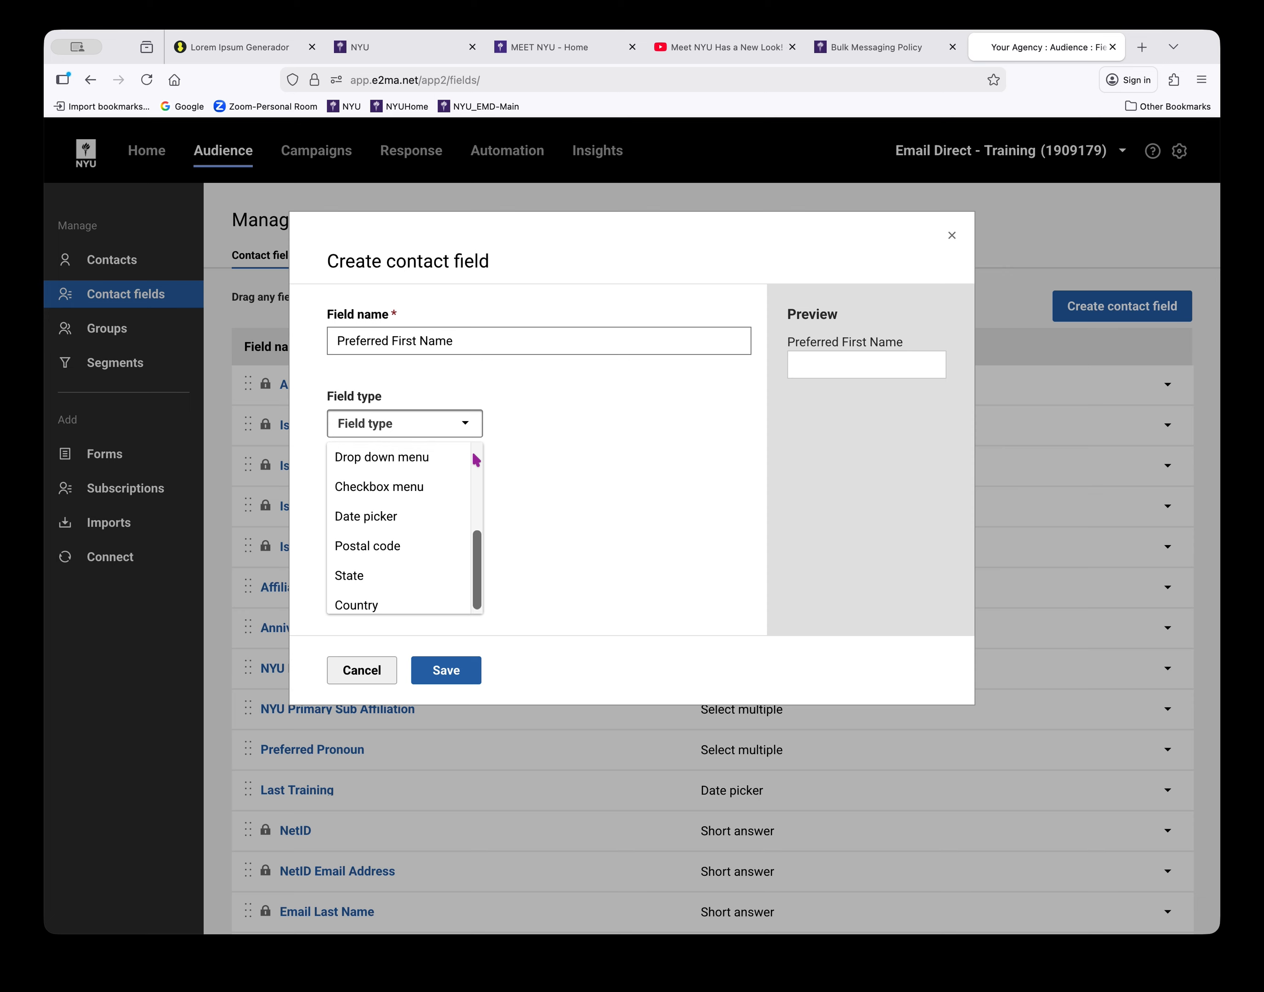
scroll(475, 459, up, 3)
scroll(475, 460, up, 3)
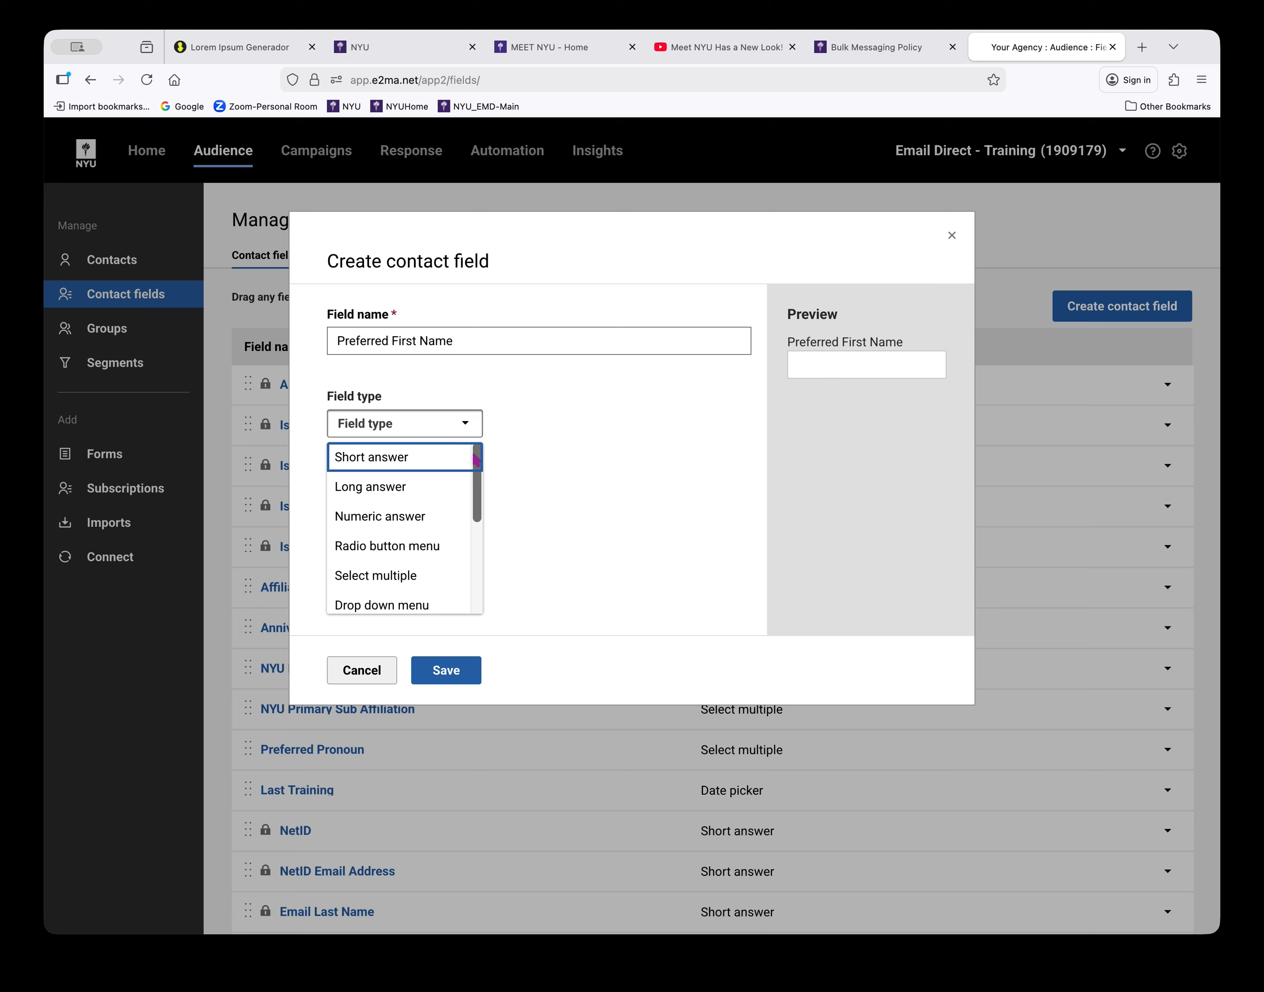
click(414, 460)
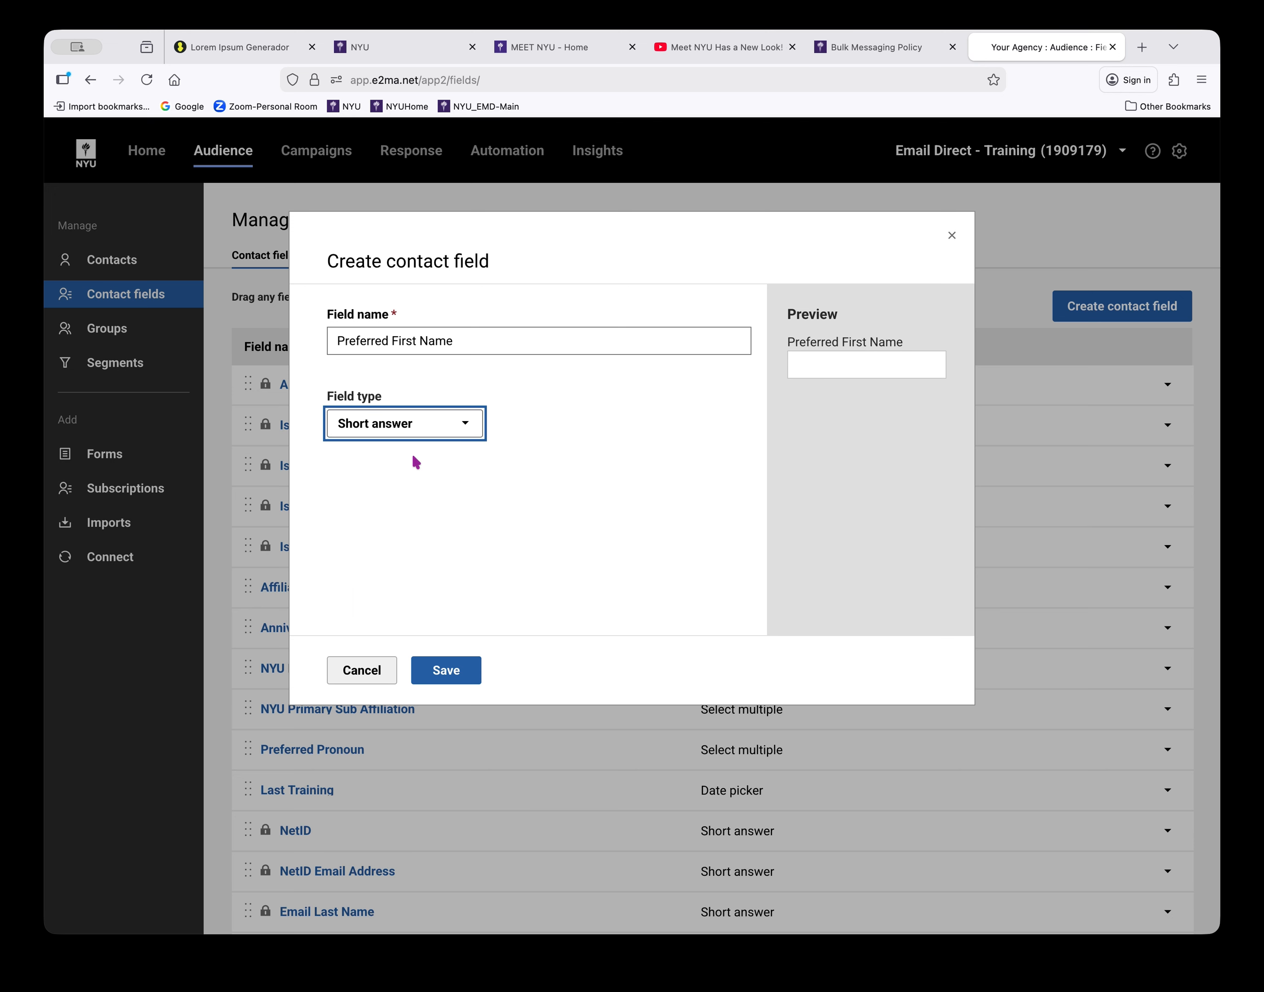
click(578, 495)
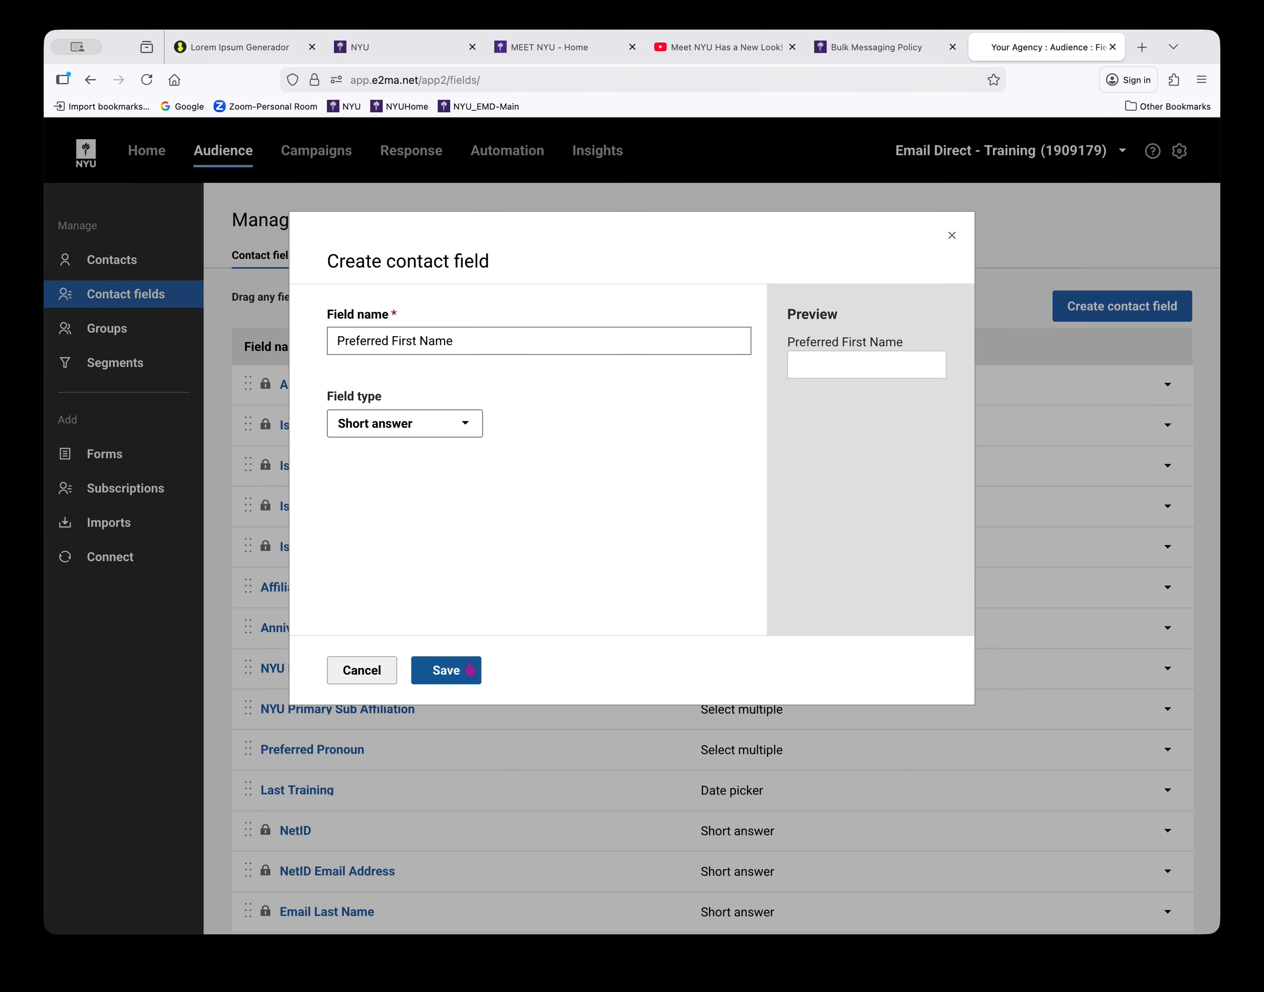
click(444, 671)
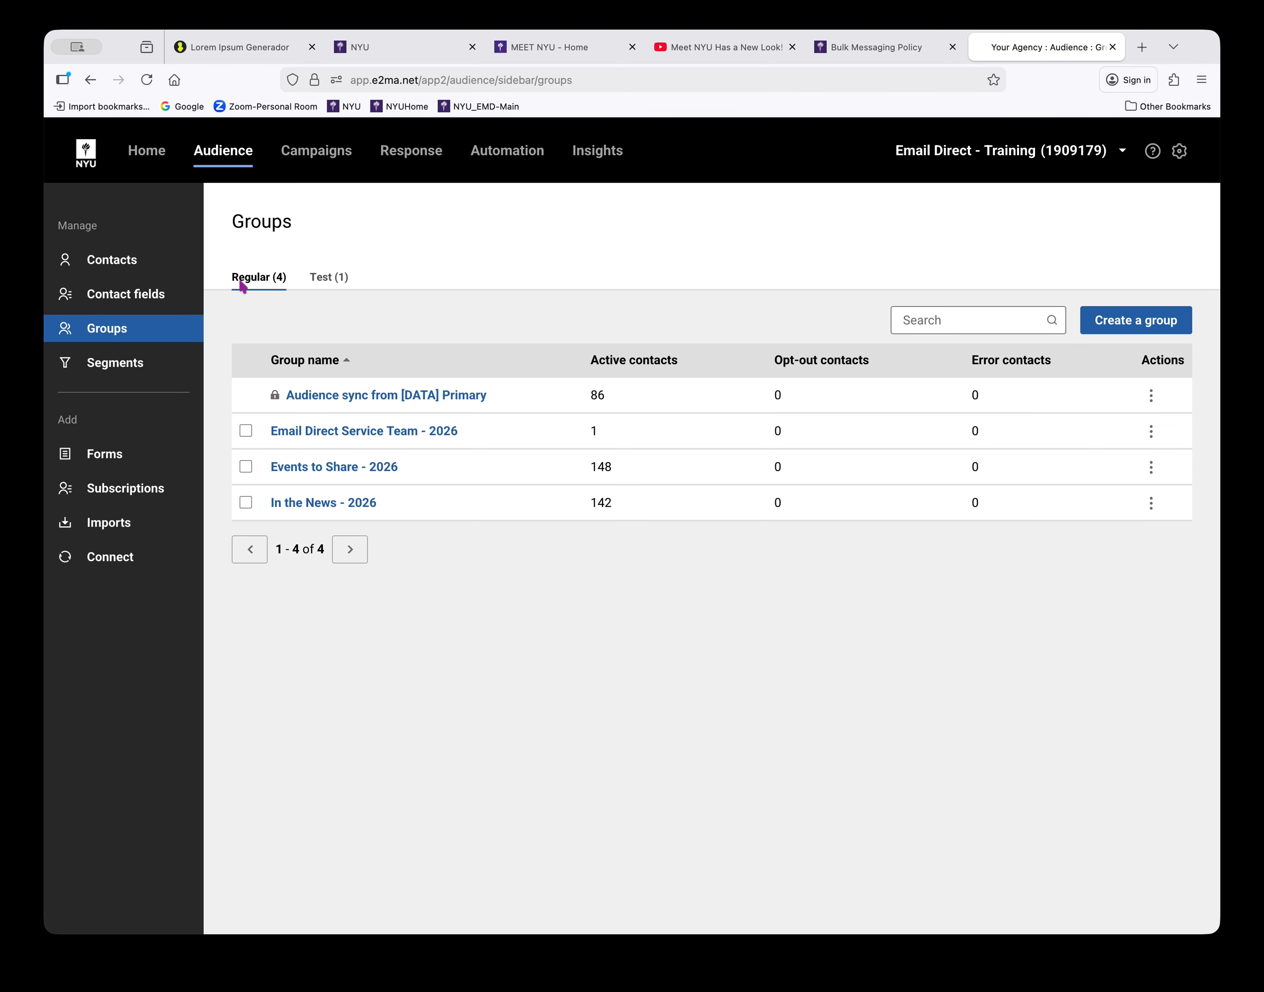
Review the test groups and the actions available for the regular "In the News - 2026" group.
click(339, 283)
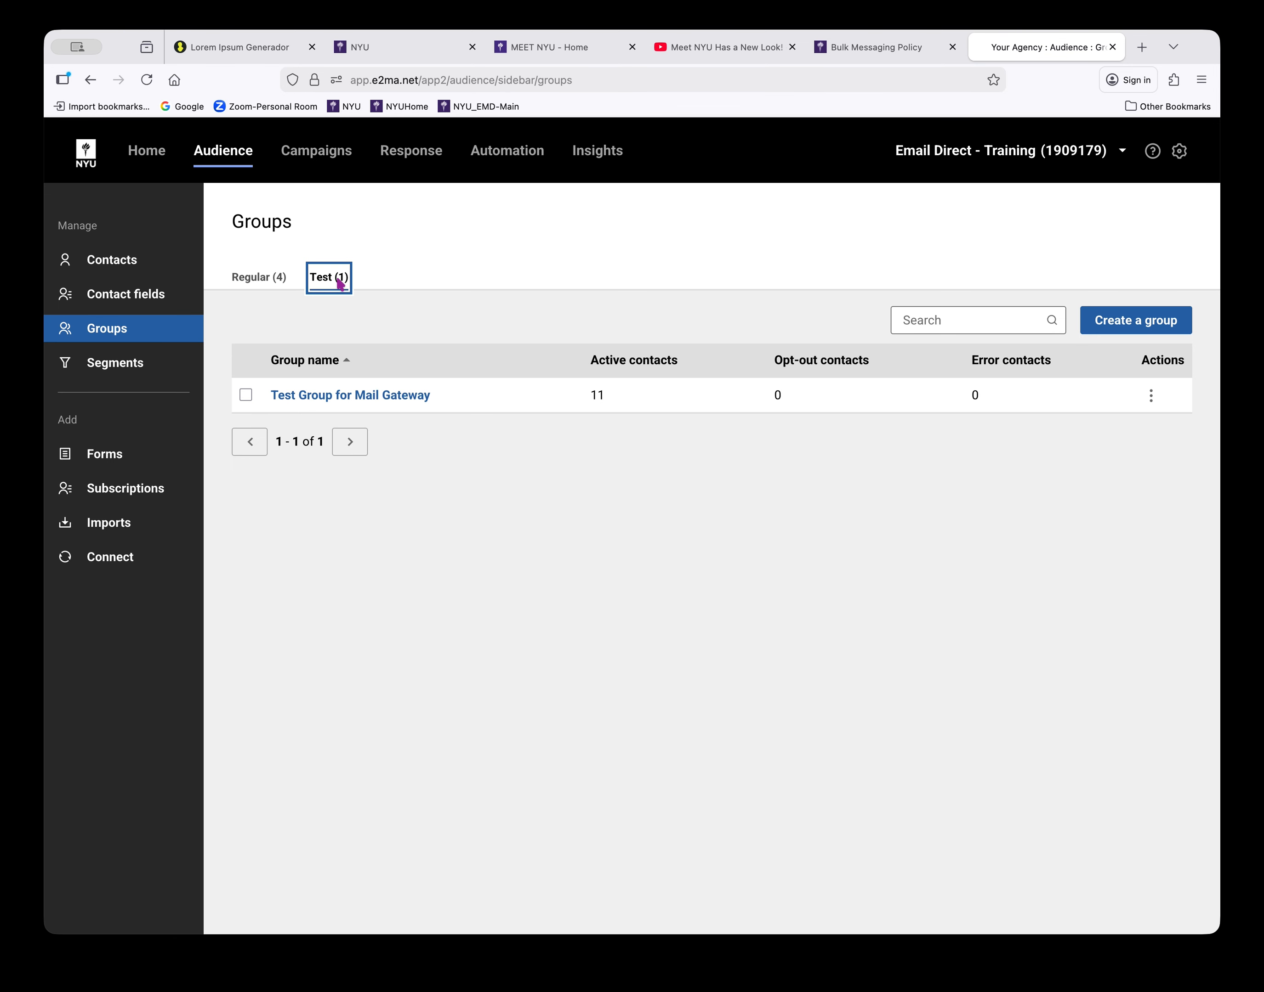
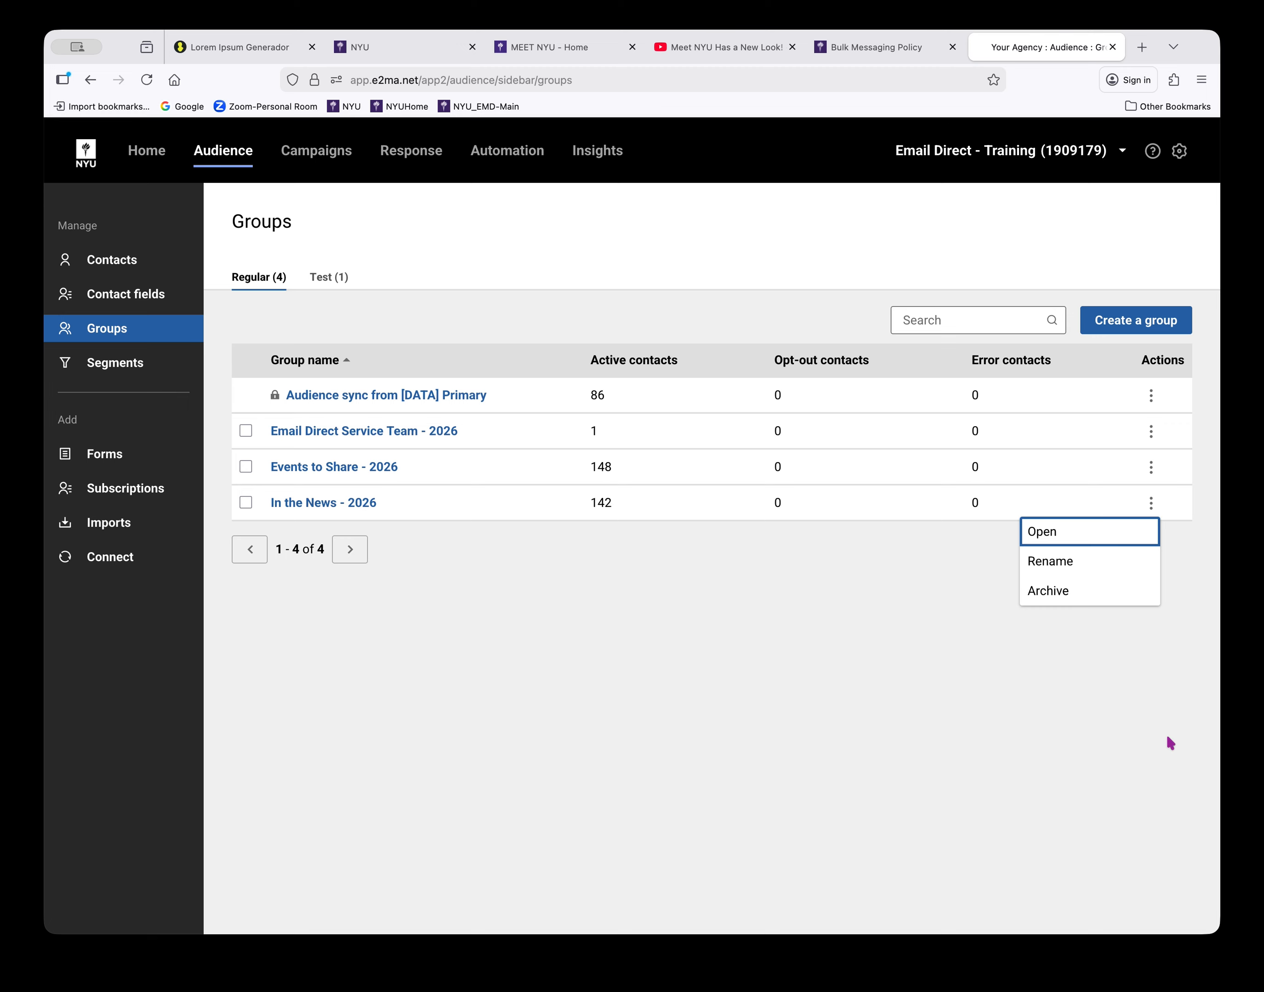
click(1153, 742)
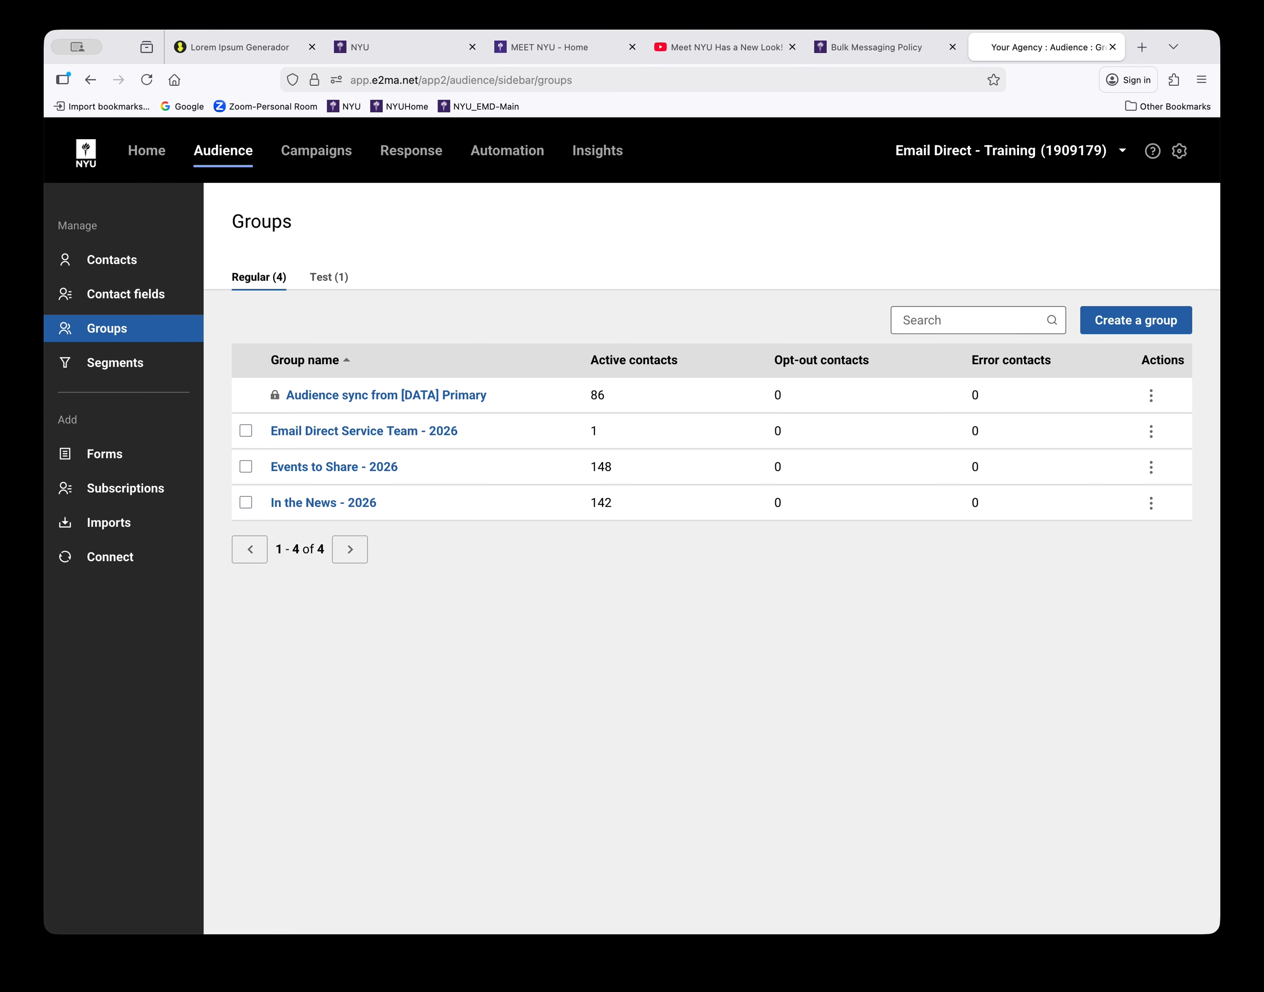
Create a regular group named "Email Direct Participants - 2026" and open it.
click(1138, 325)
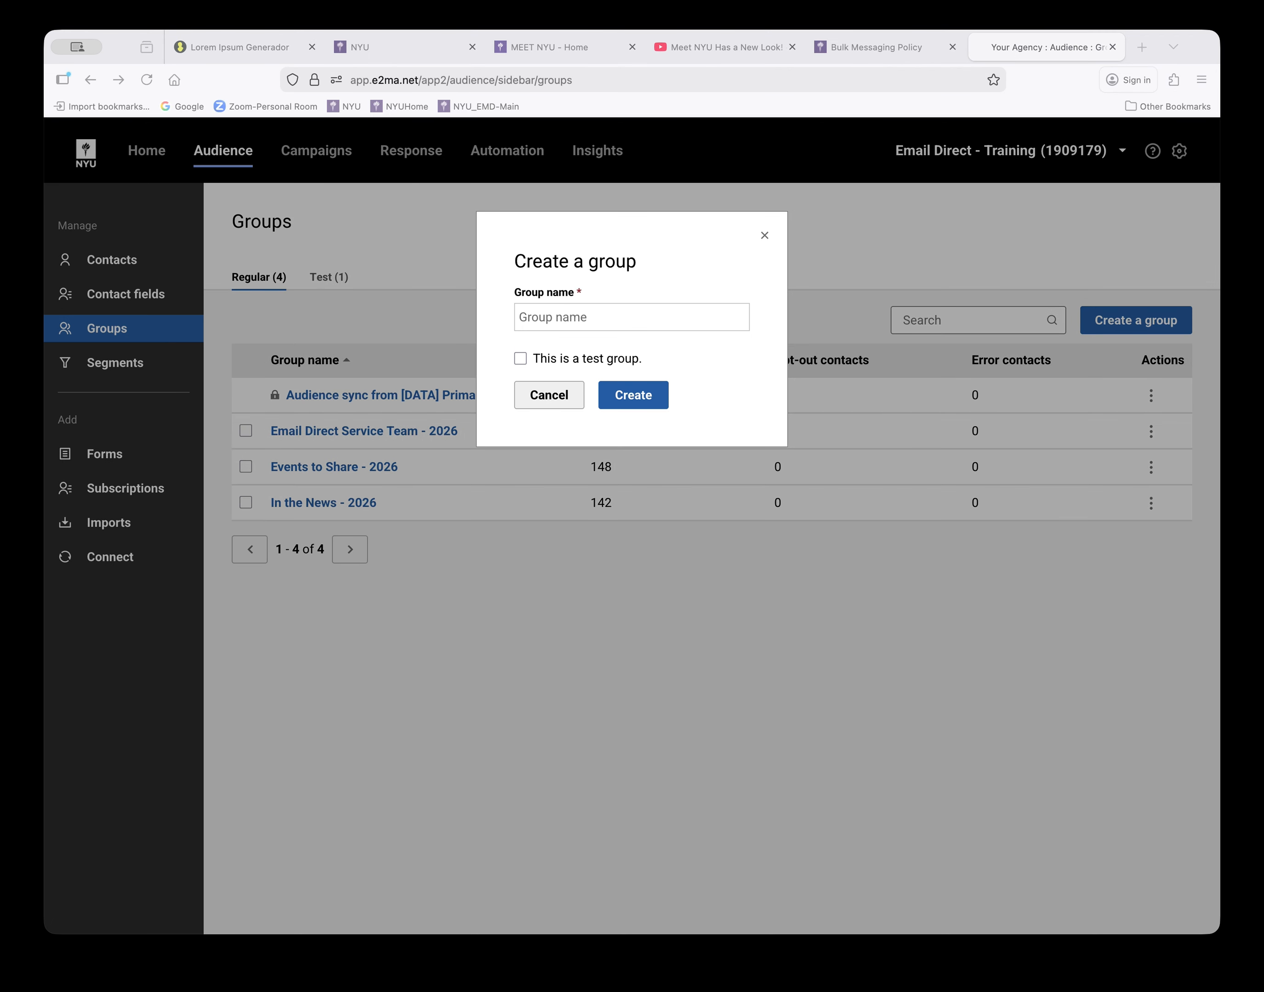
click(631, 318)
text(Email Direct Participants - 2026)
click(633, 395)
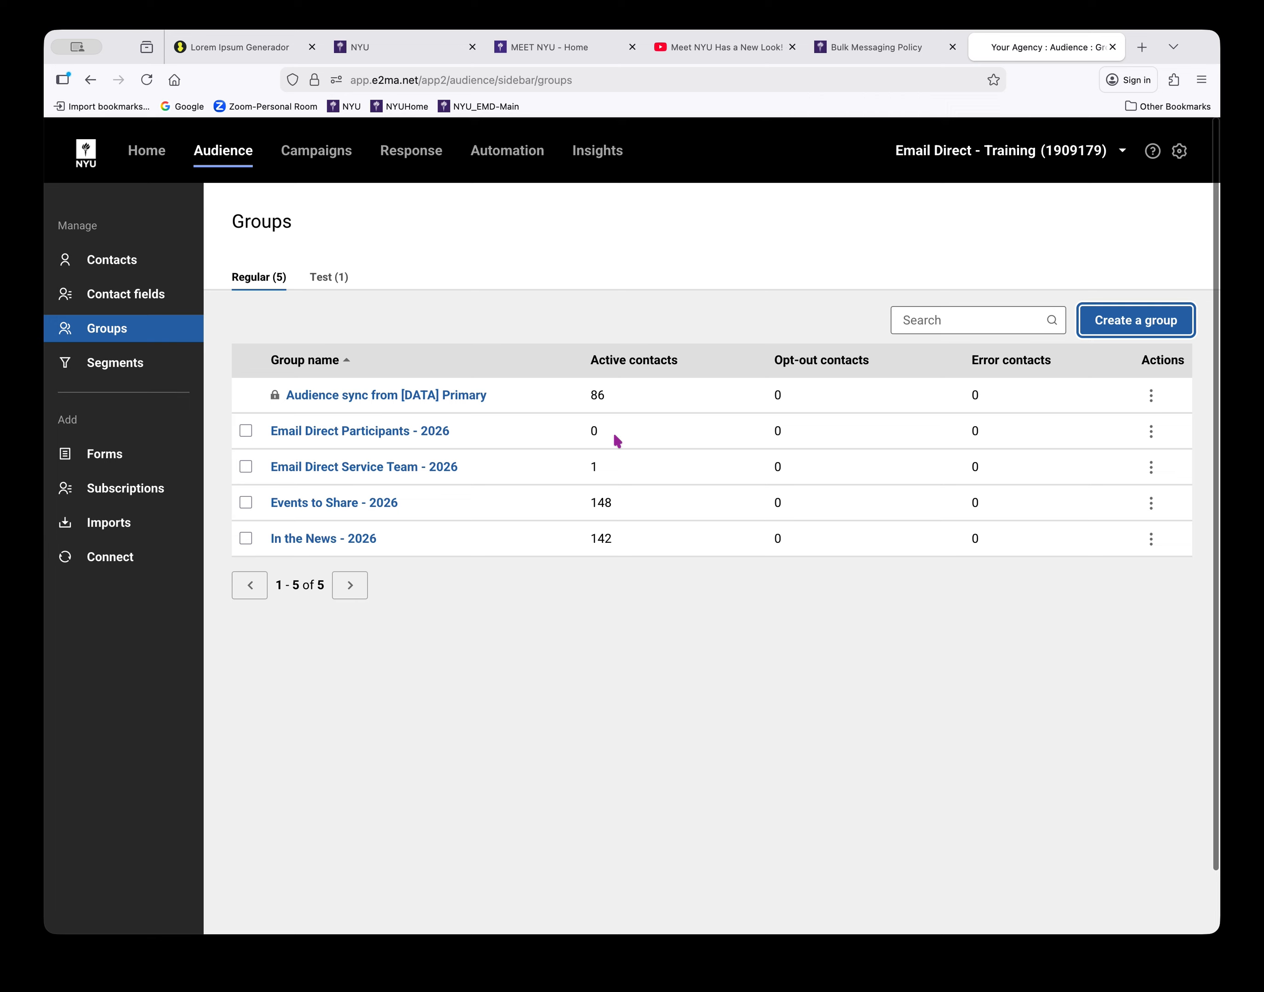
click(420, 434)
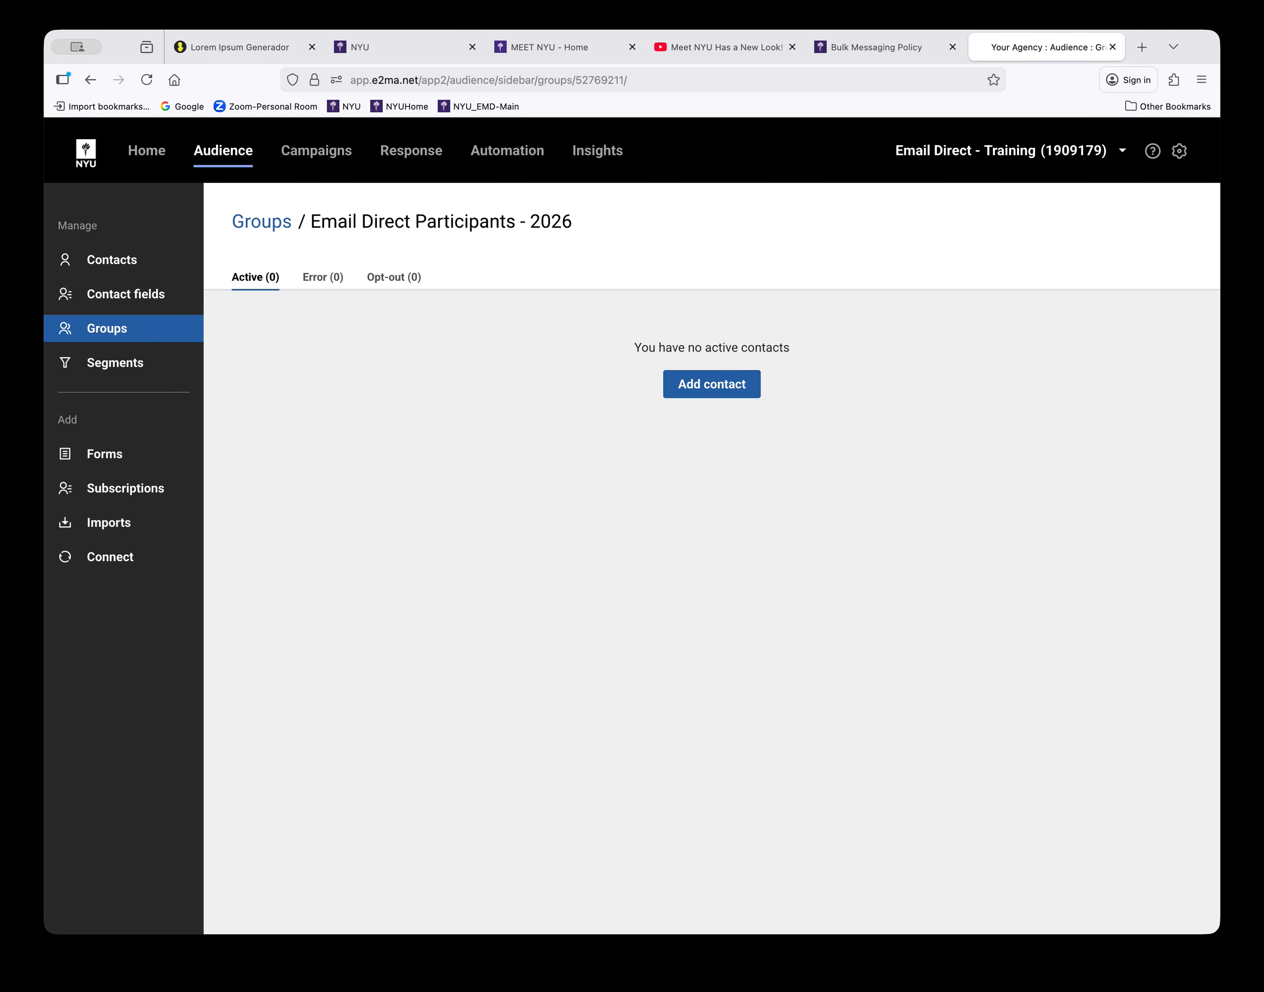
Open the "EMD - Training - Employees" segment to examine its criteria and matching contacts.
click(115, 362)
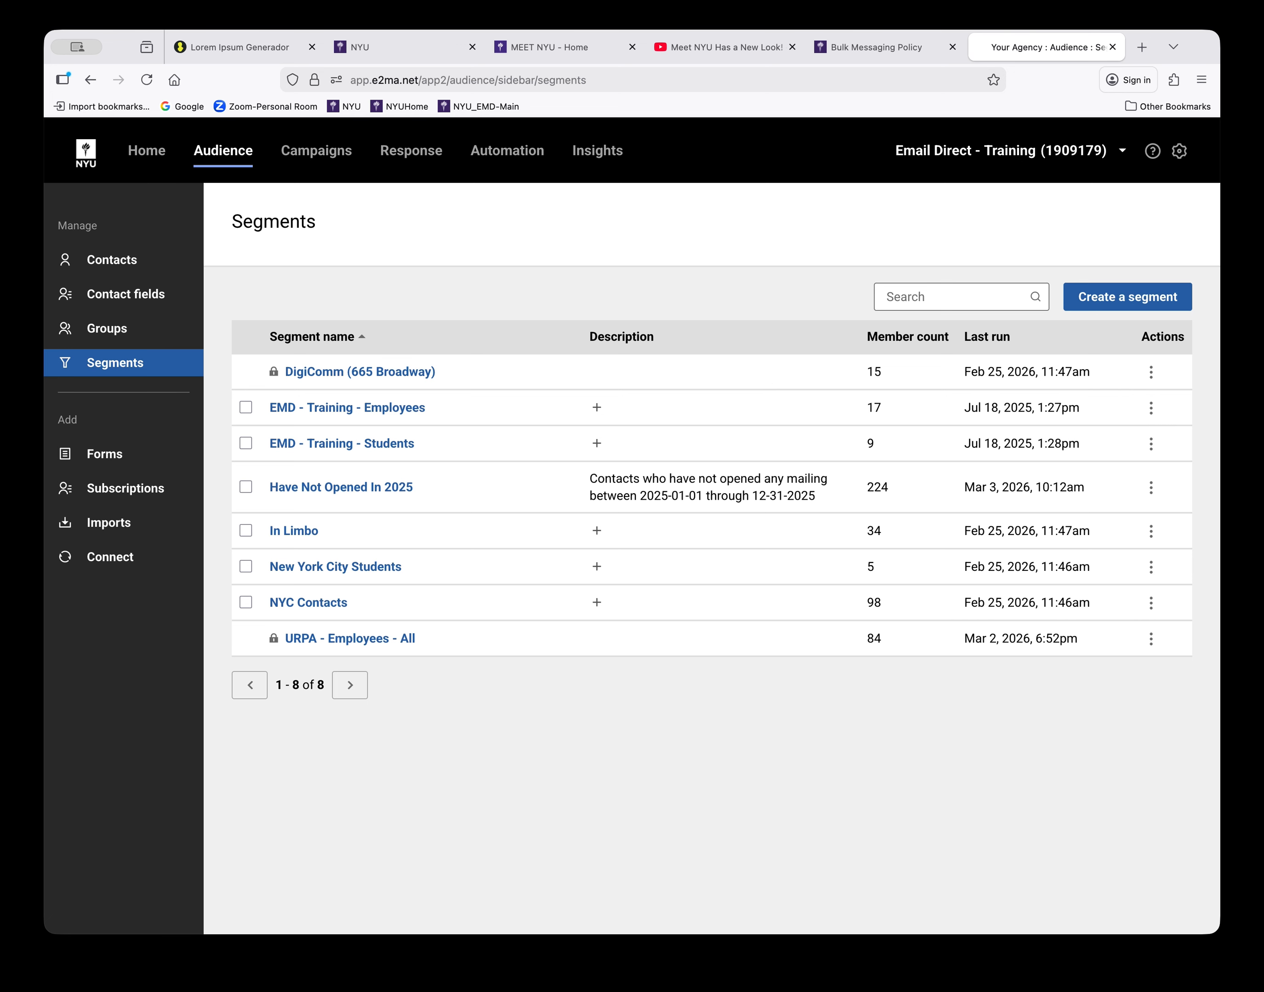
click(329, 411)
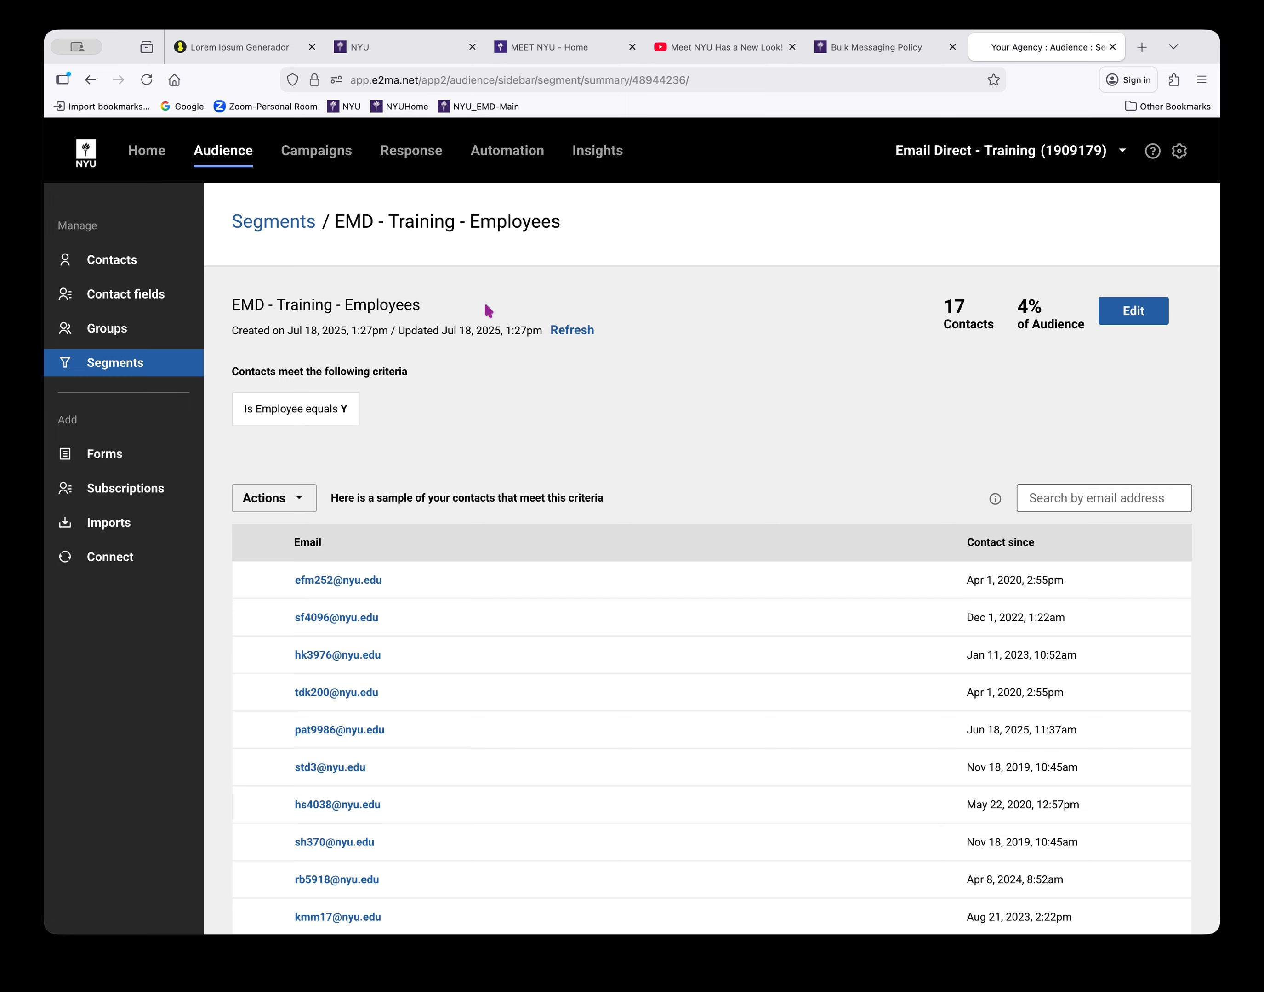
Refresh the "EMD - Training - Employees" segment and return to the list of segments.
click(573, 334)
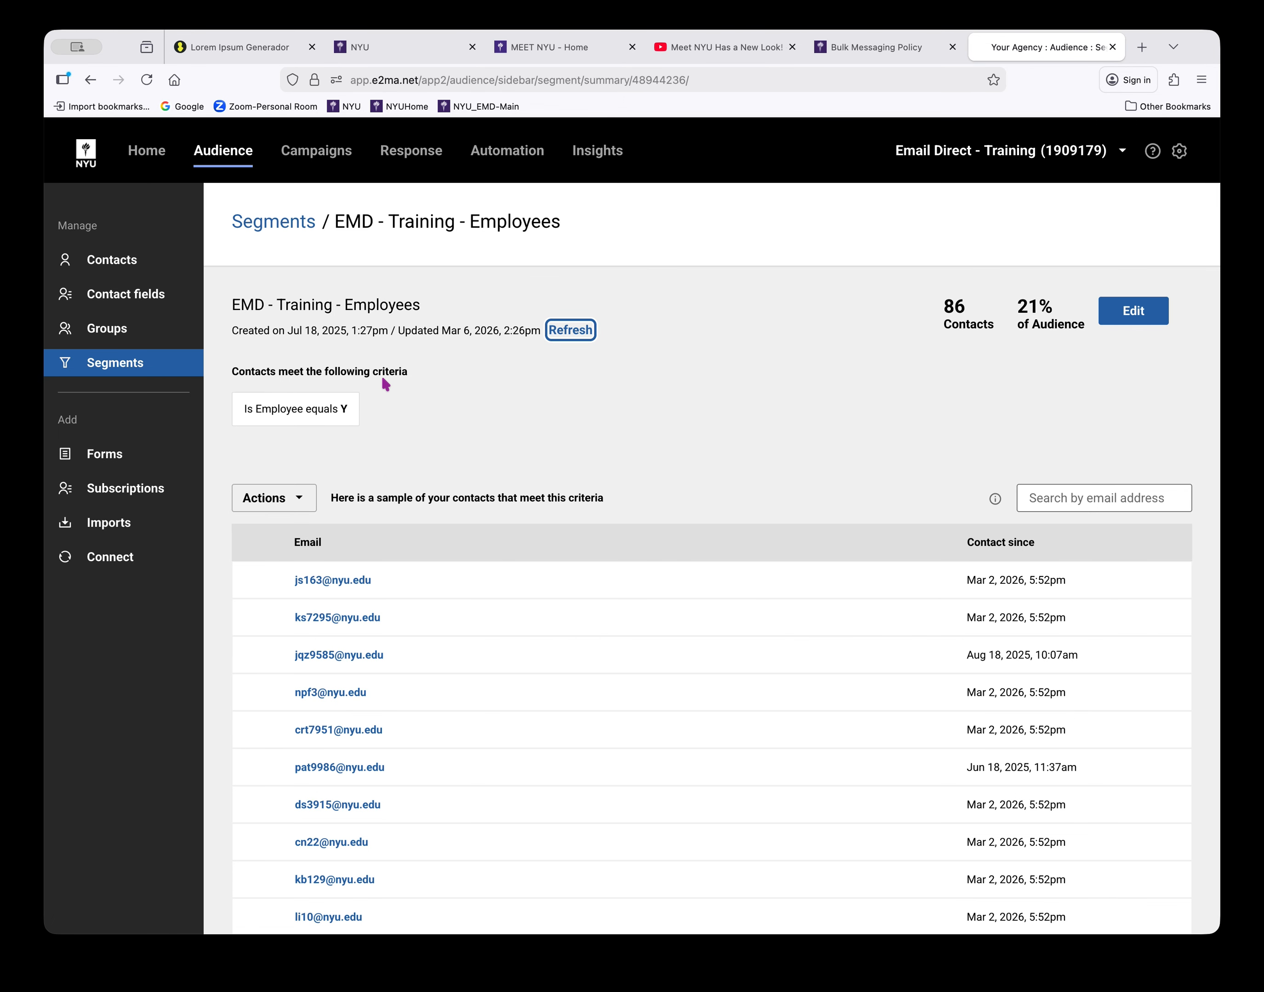
click(170, 362)
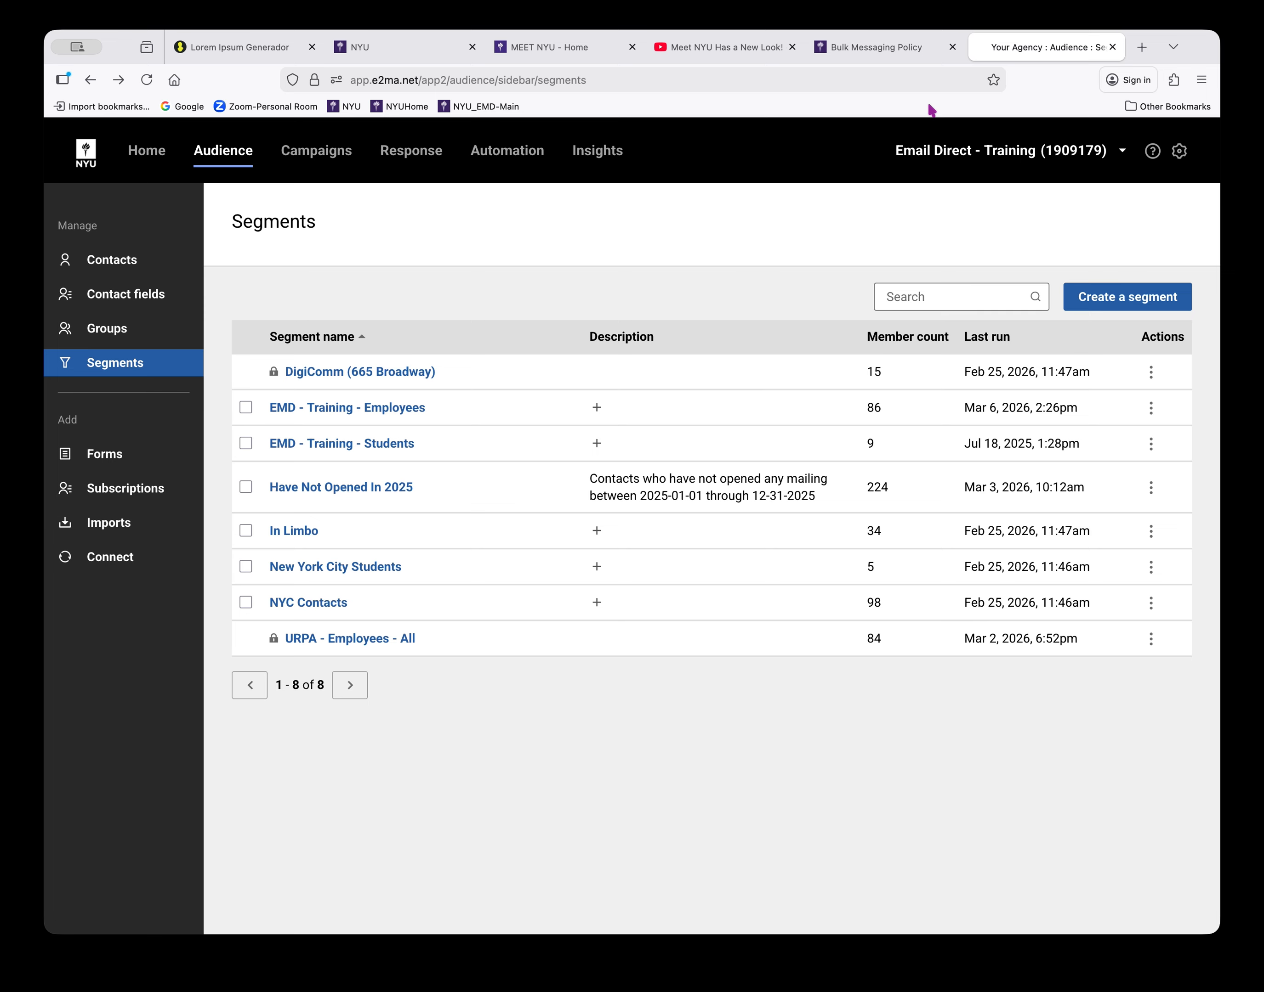
Start a new segment, compare the Smart segment option, and choose to create it from scratch.
click(1146, 298)
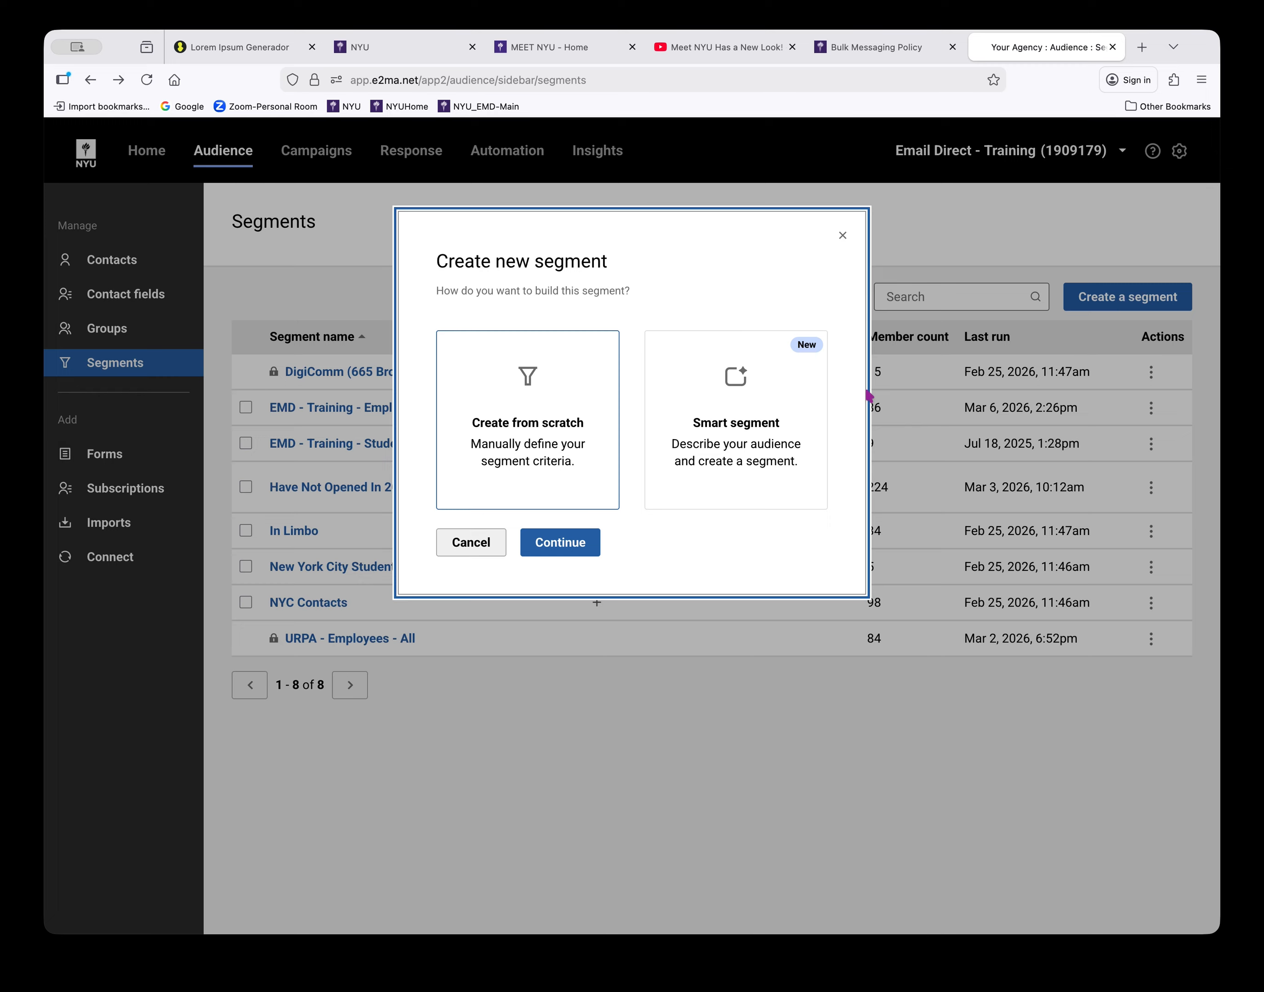
click(500, 428)
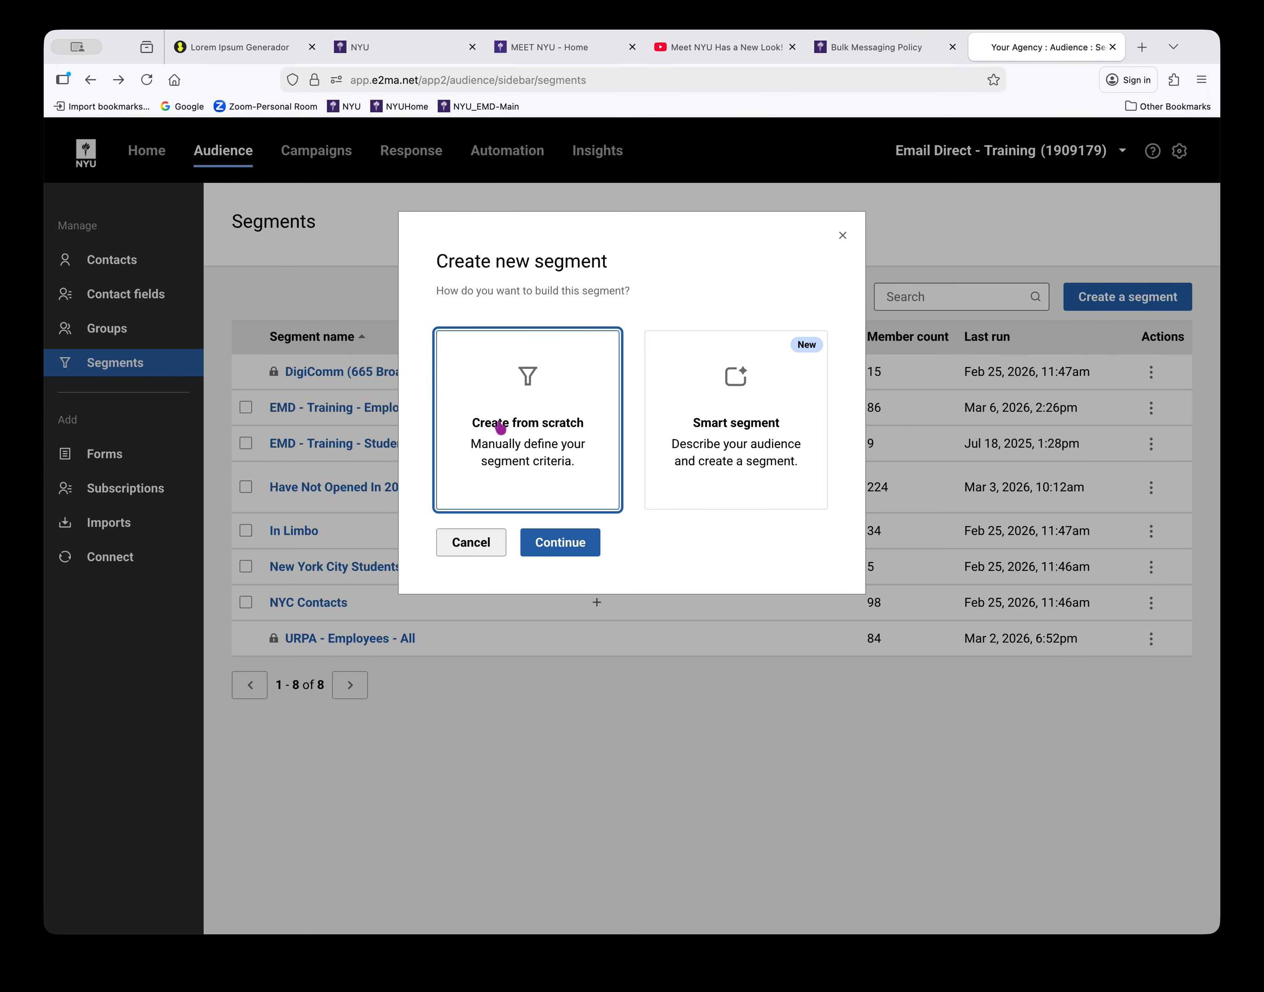
click(751, 409)
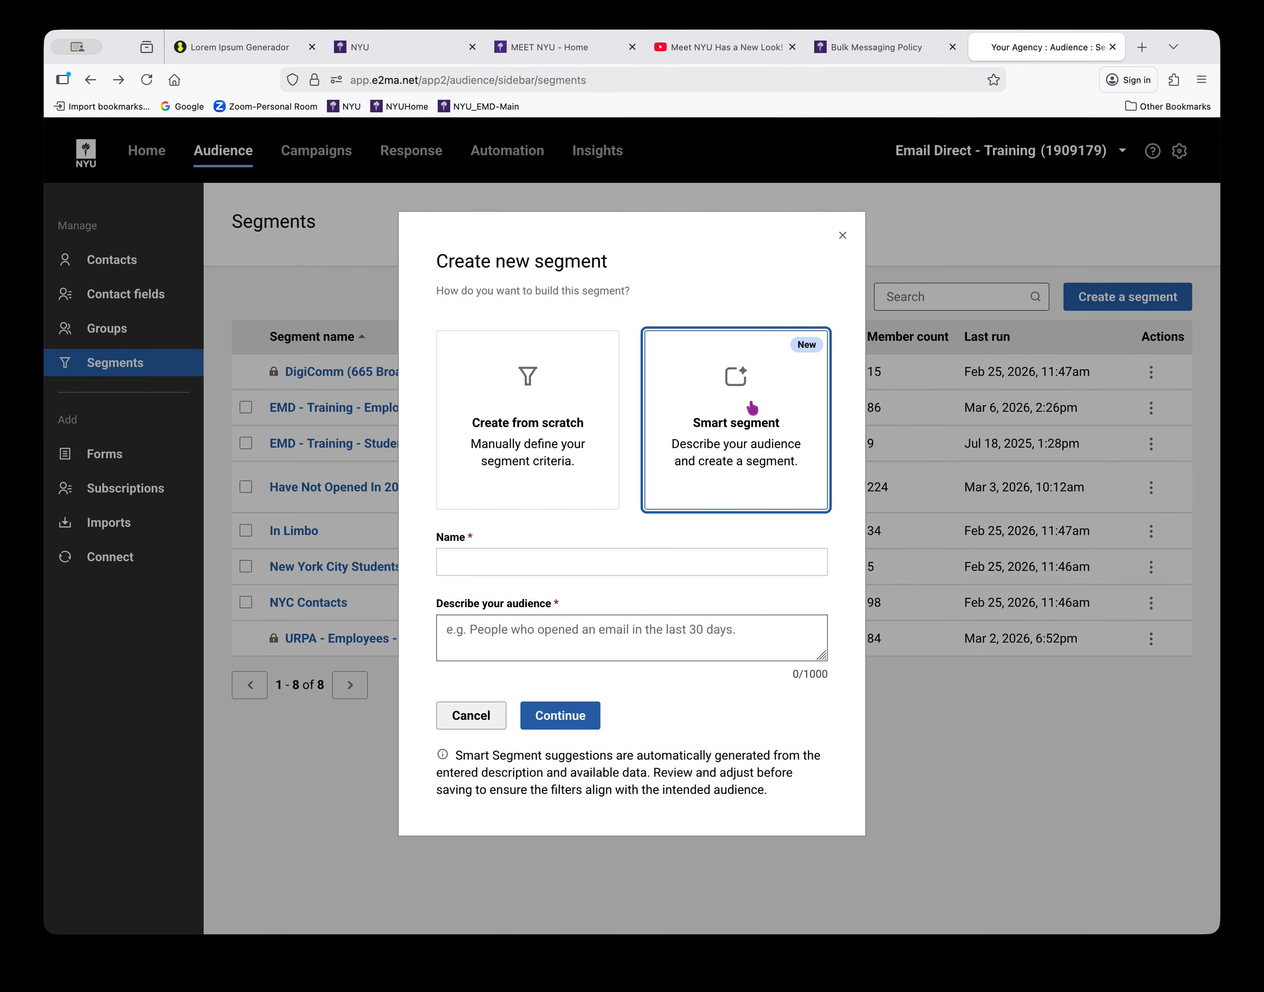
click(531, 398)
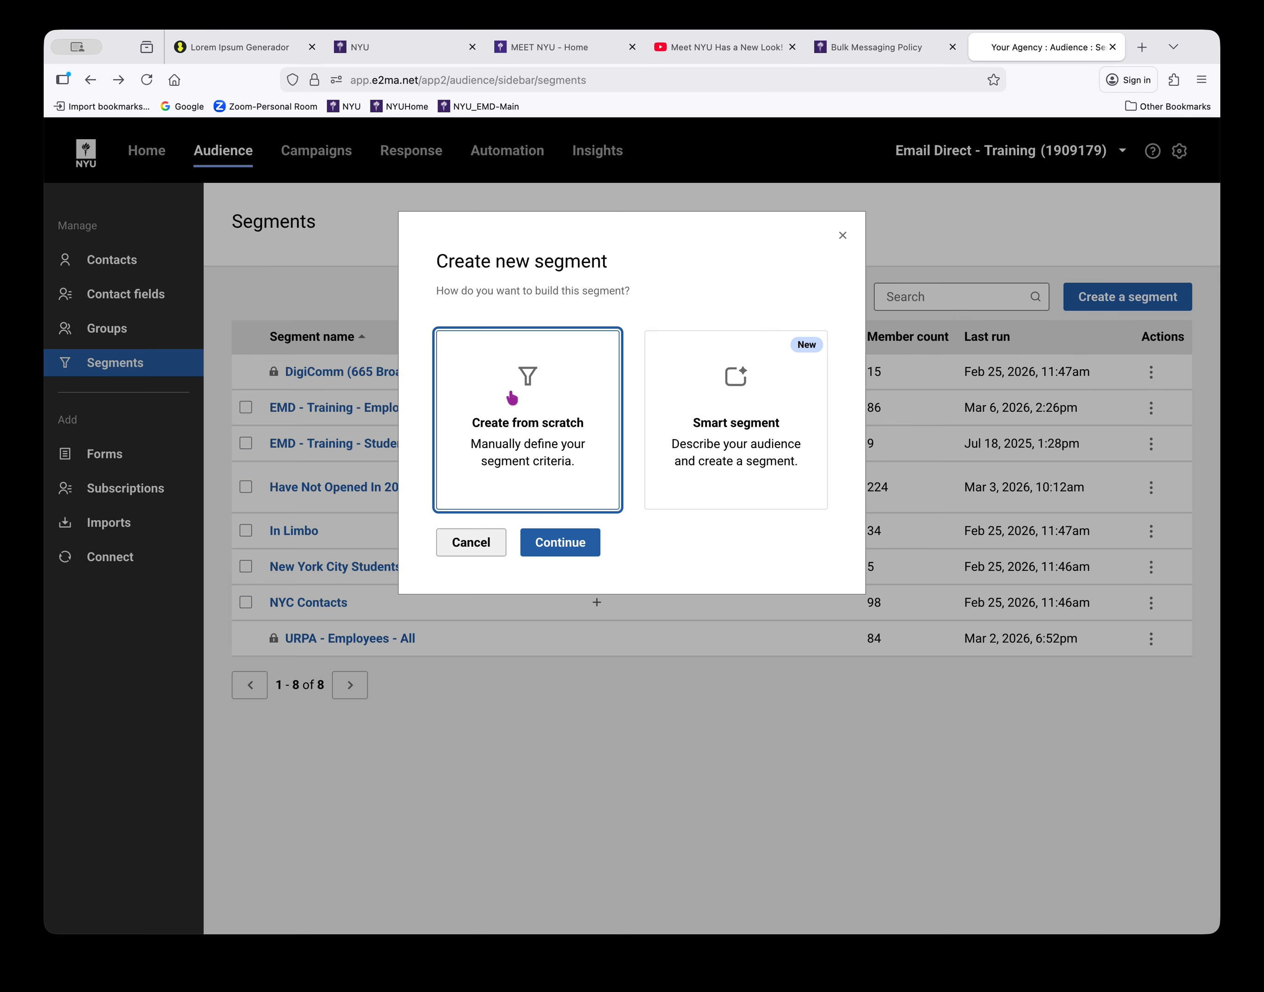
click(567, 549)
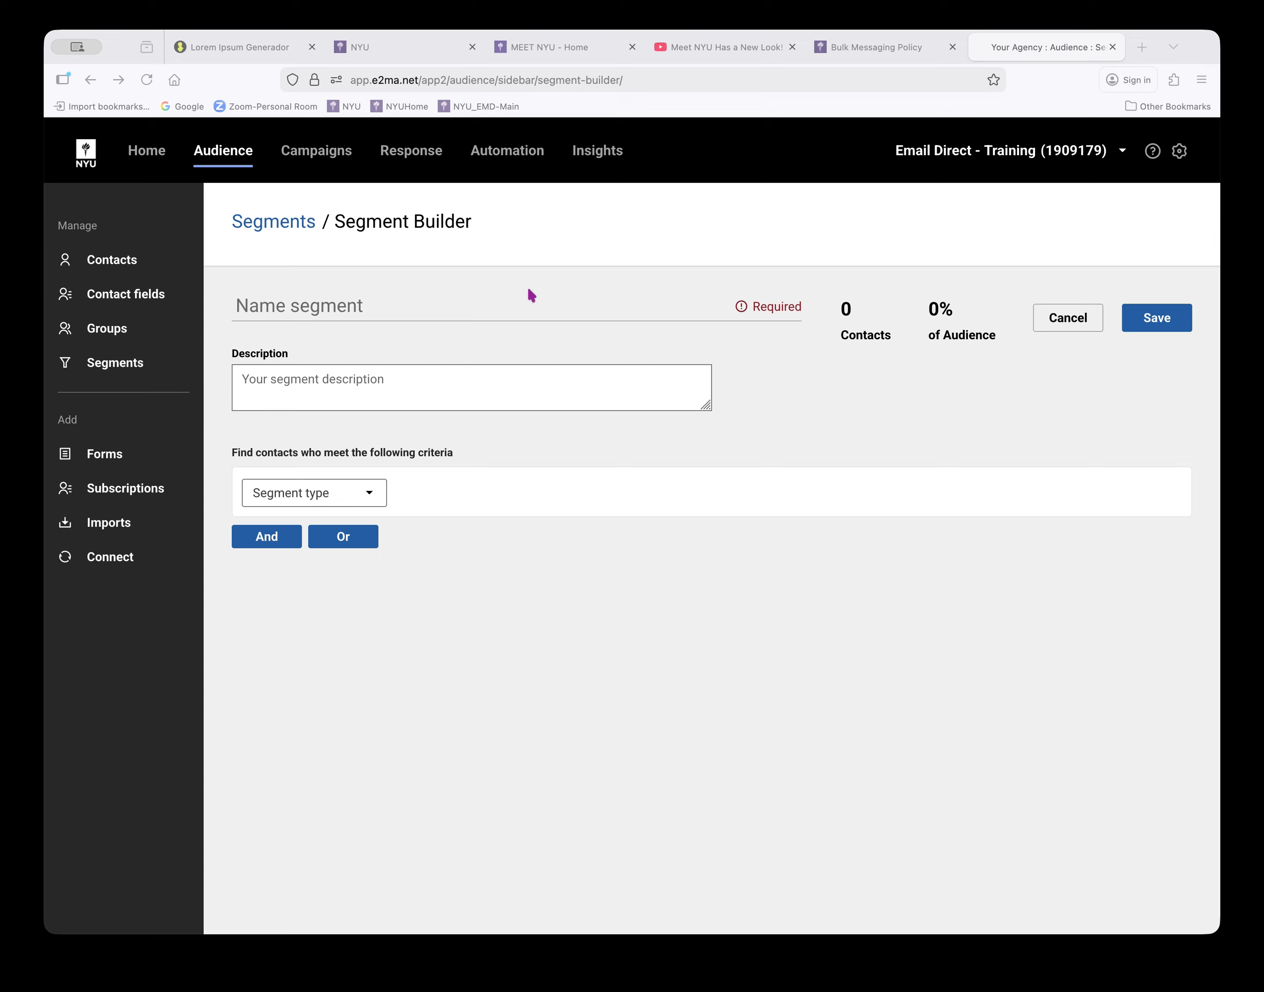
Name the segment "Employees Have Not Clicked In 2026" and describe it as "Employees who have not clicked in any mailing from January 01, 2026 to March 01, 2026.".
click(496, 304)
text(Employees Have Not Clicked In 2026)
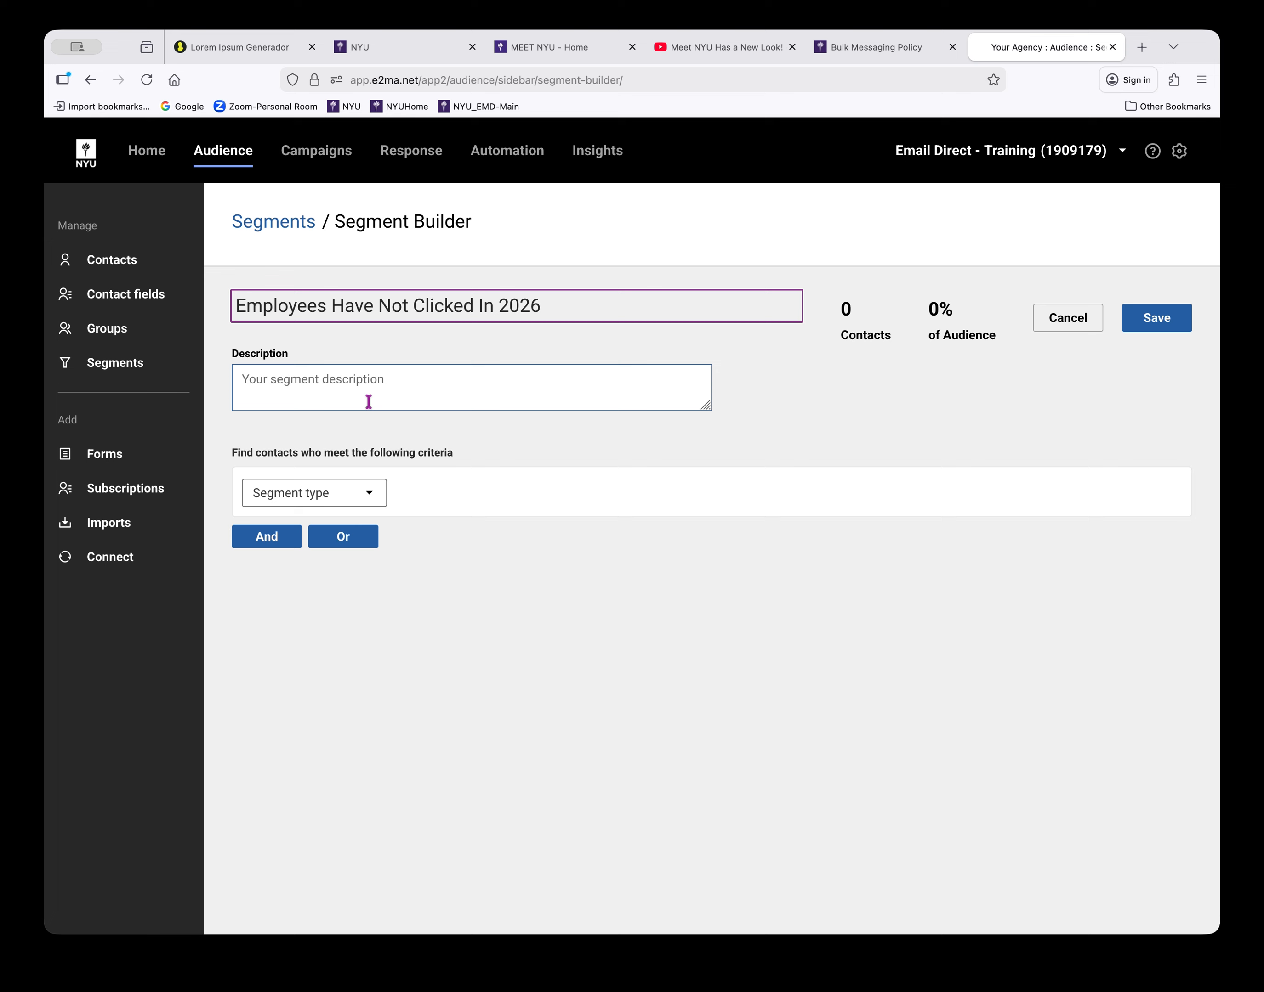
click(410, 389)
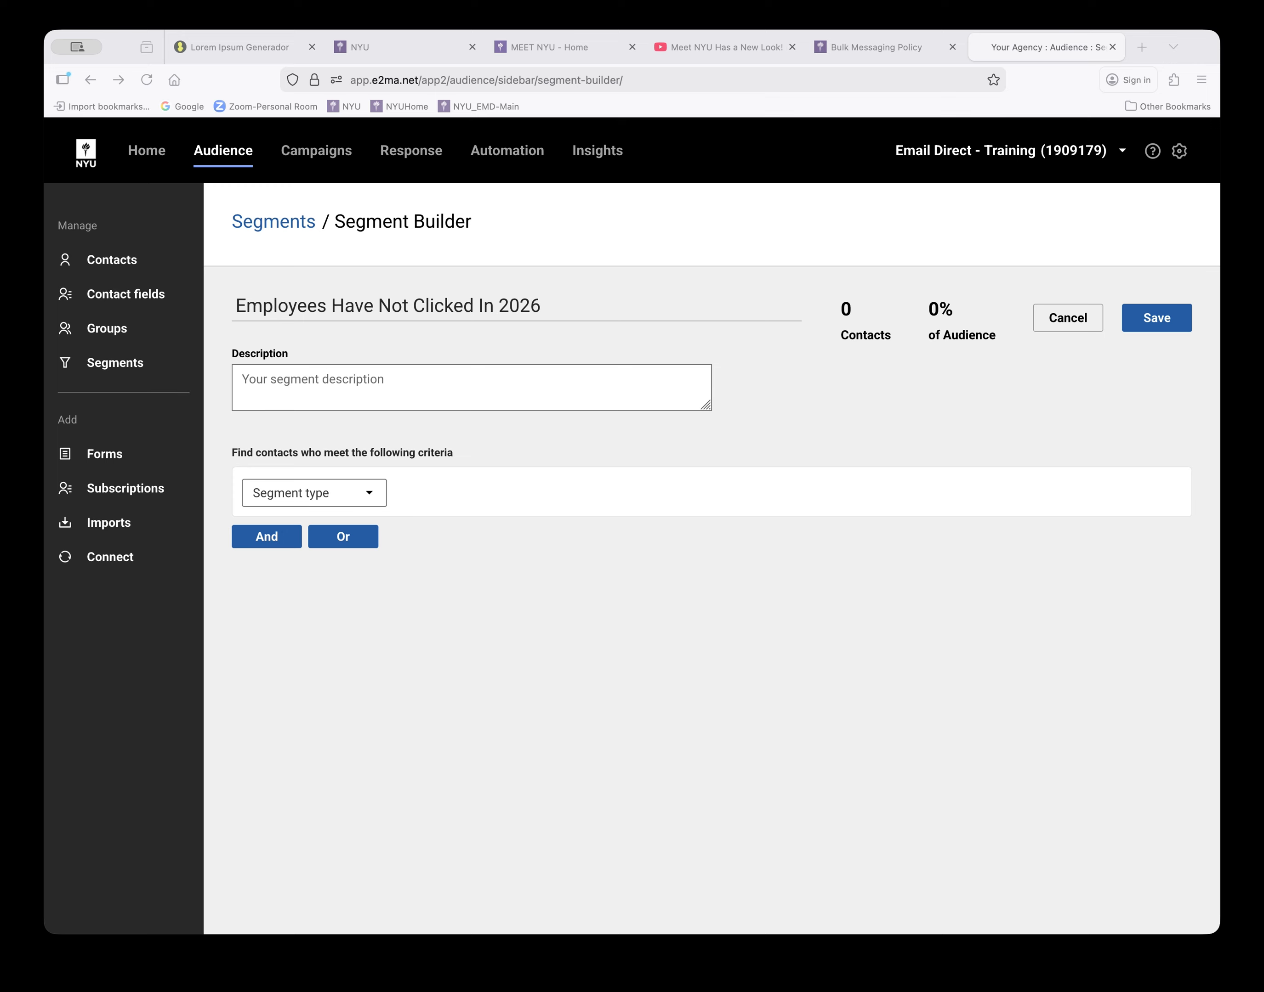
click(421, 395)
text(Employees who have not clicked in any mailing from January 01, 2026 to March 01, 2026.)
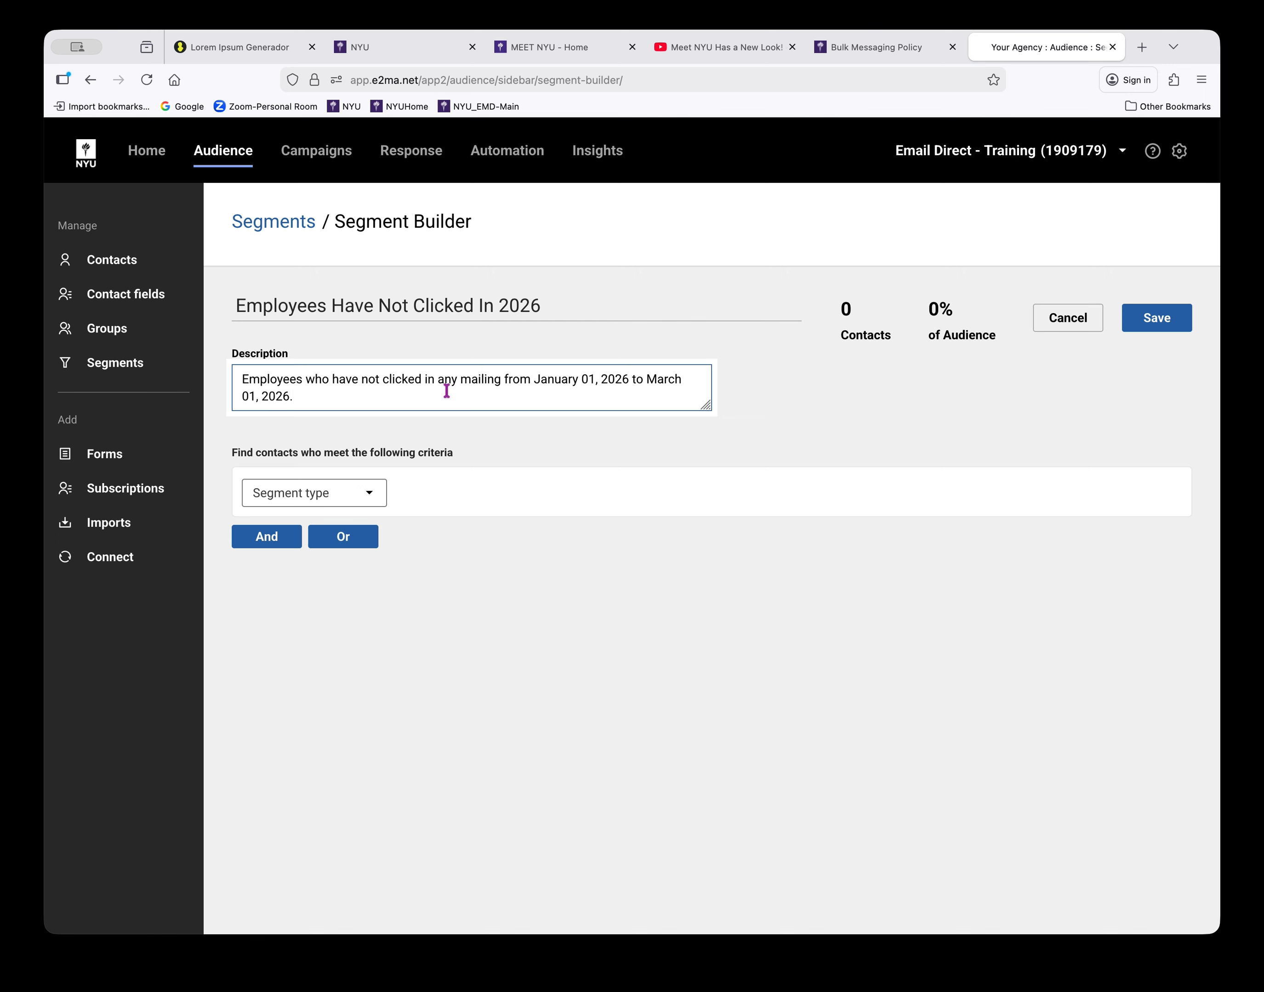
click(352, 624)
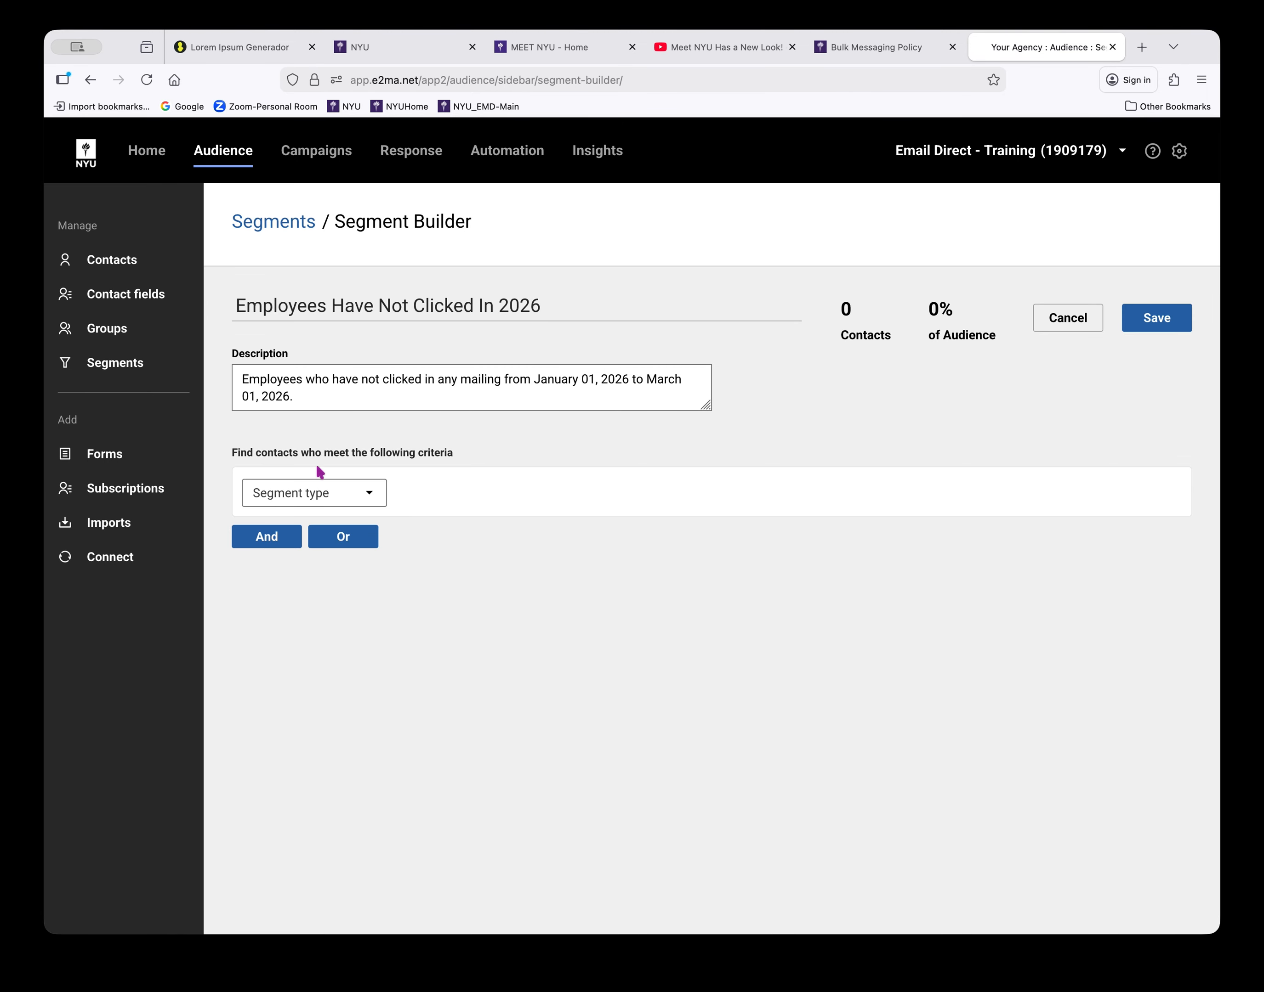
Examine the segment types available for the first criterion, from audience and contact fields to response and signup activity.
click(371, 493)
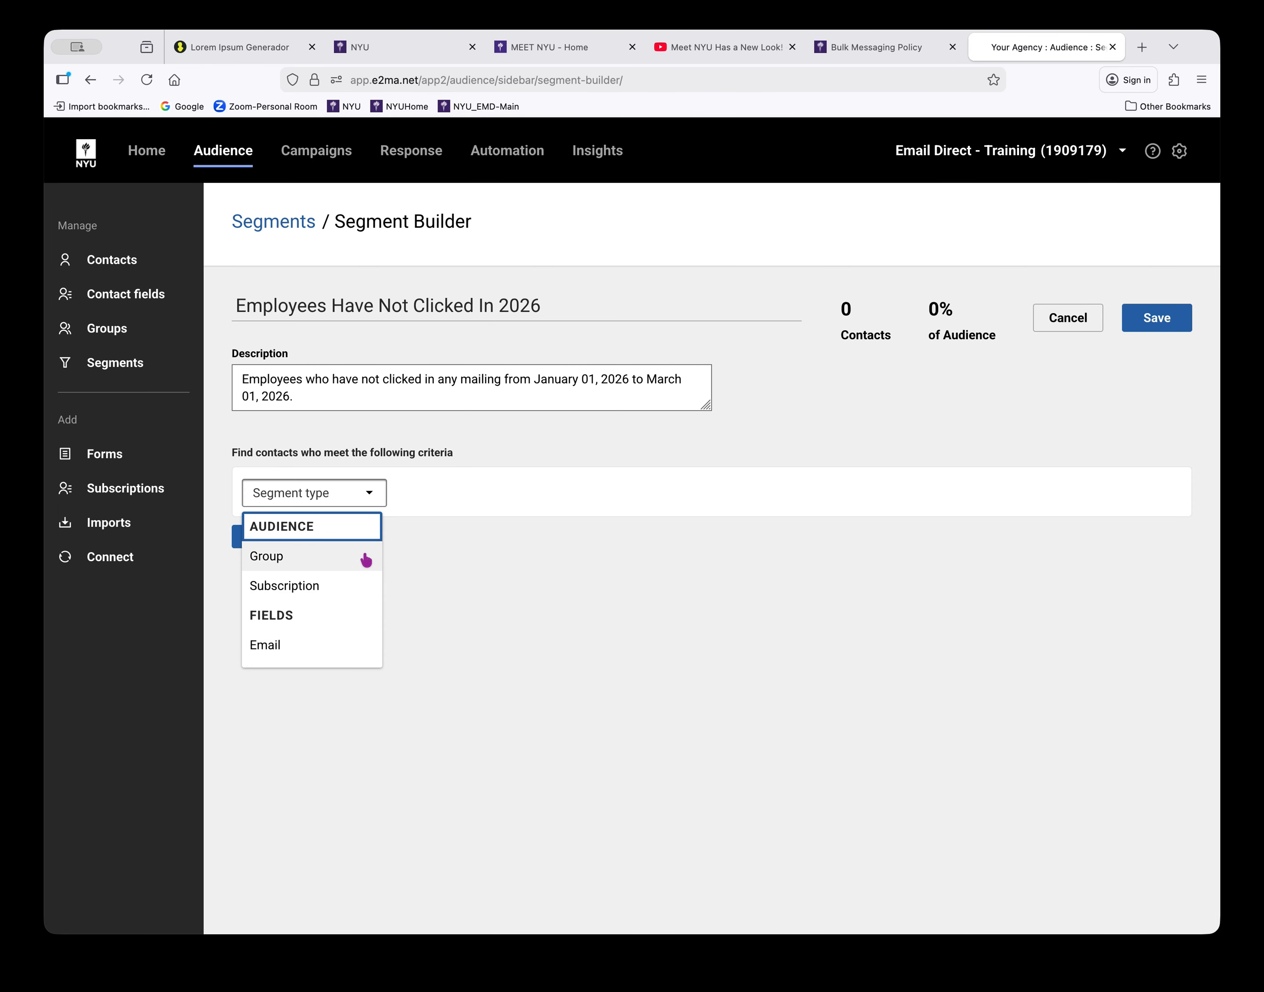
scroll(364, 565, down, 2)
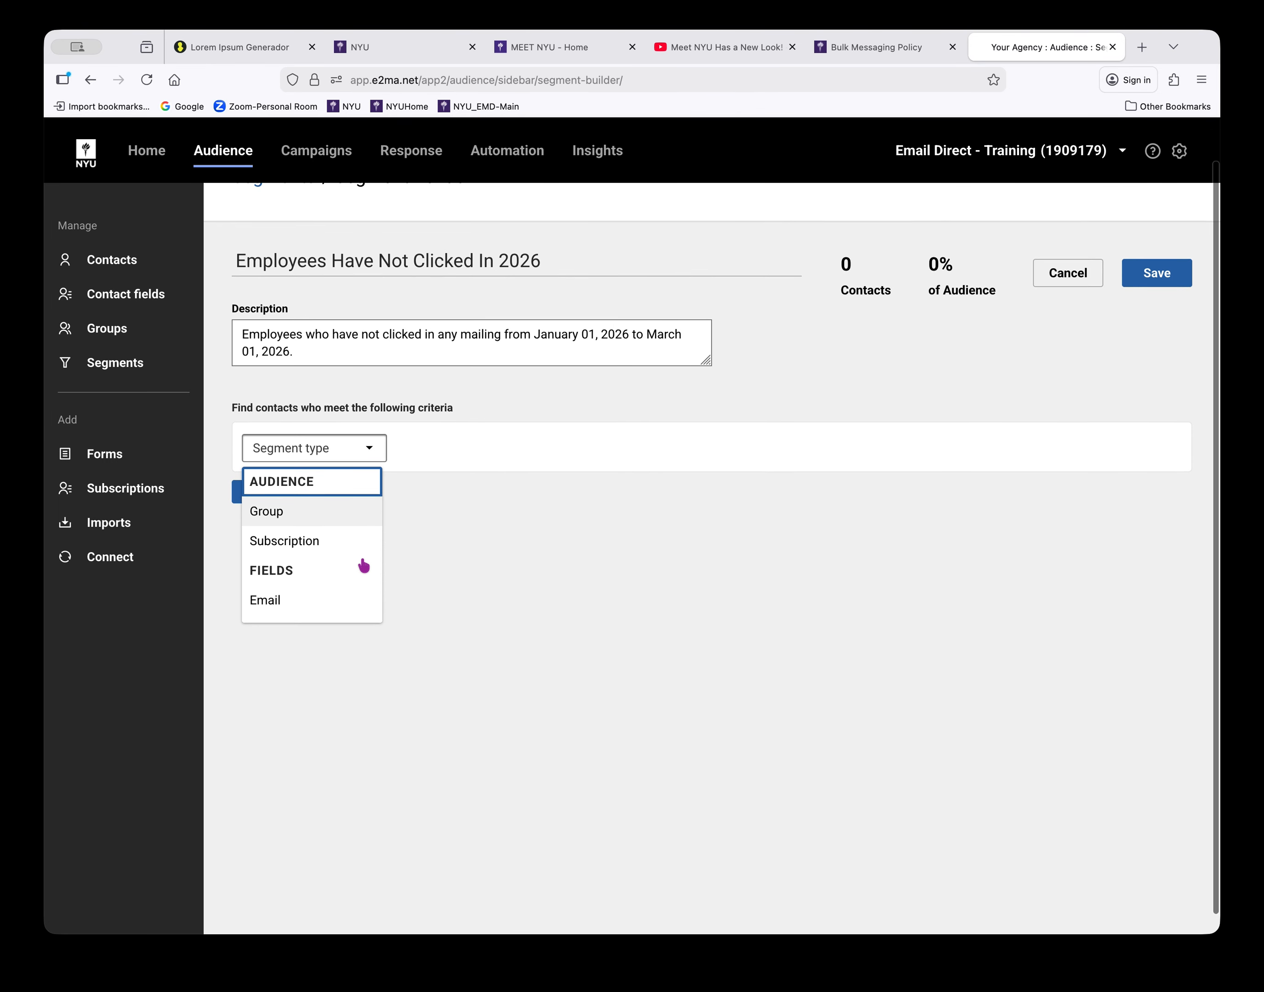
scroll(326, 508, down, 2)
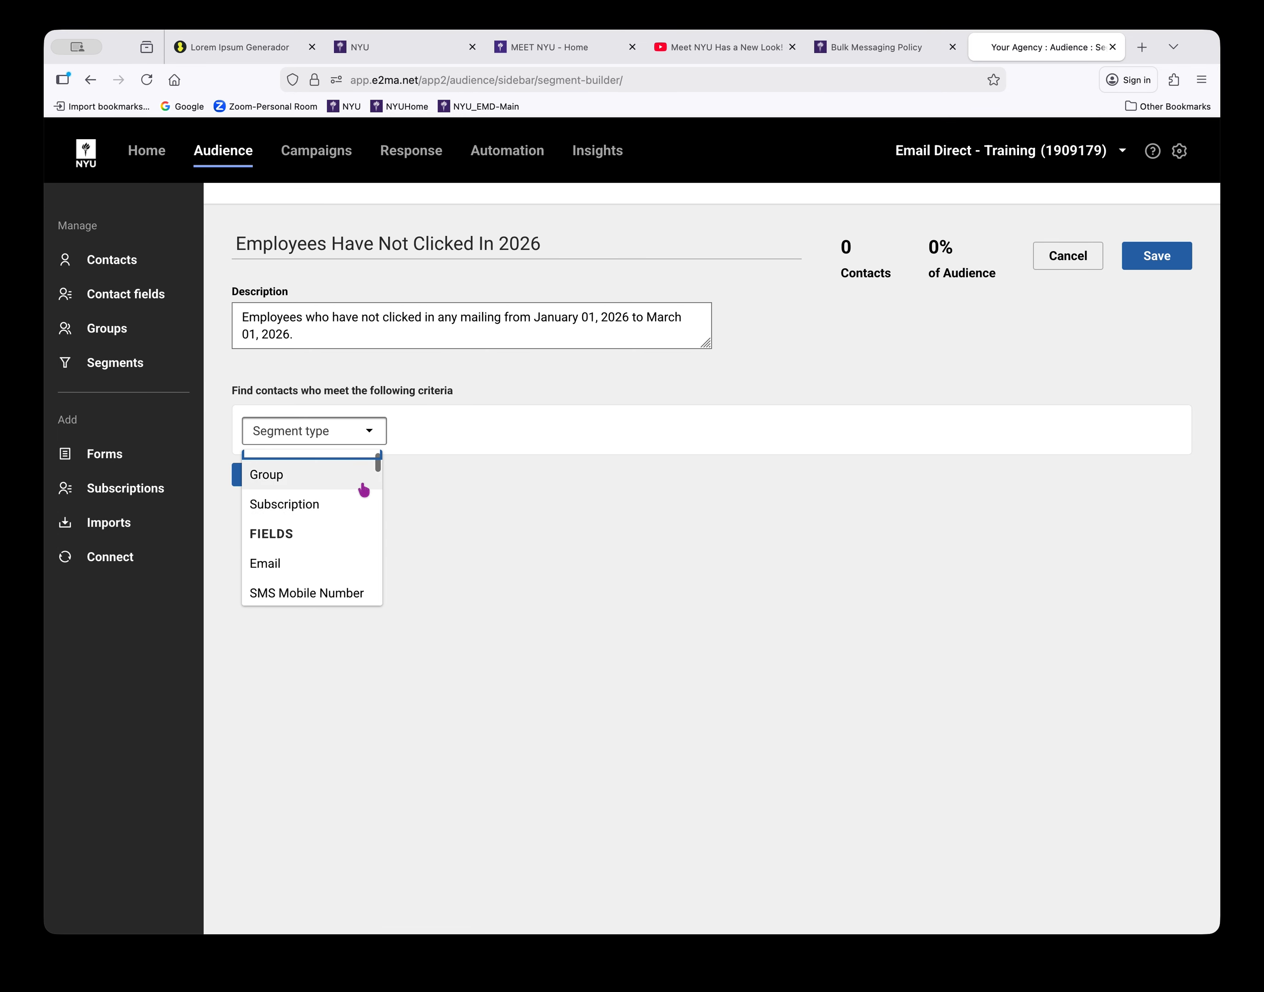
scroll(340, 498, down, 5)
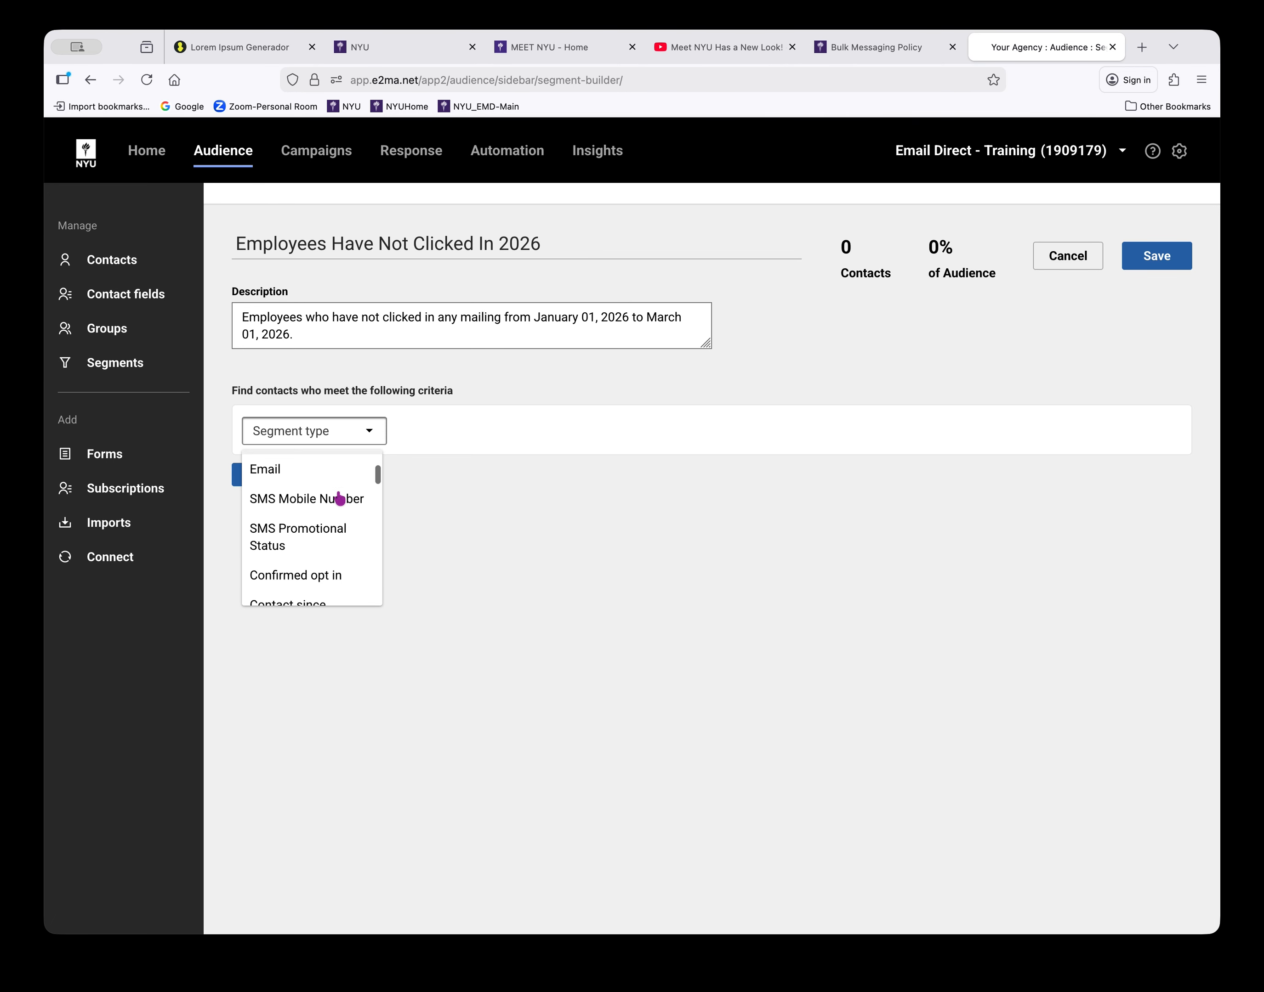
scroll(340, 498, down, 3)
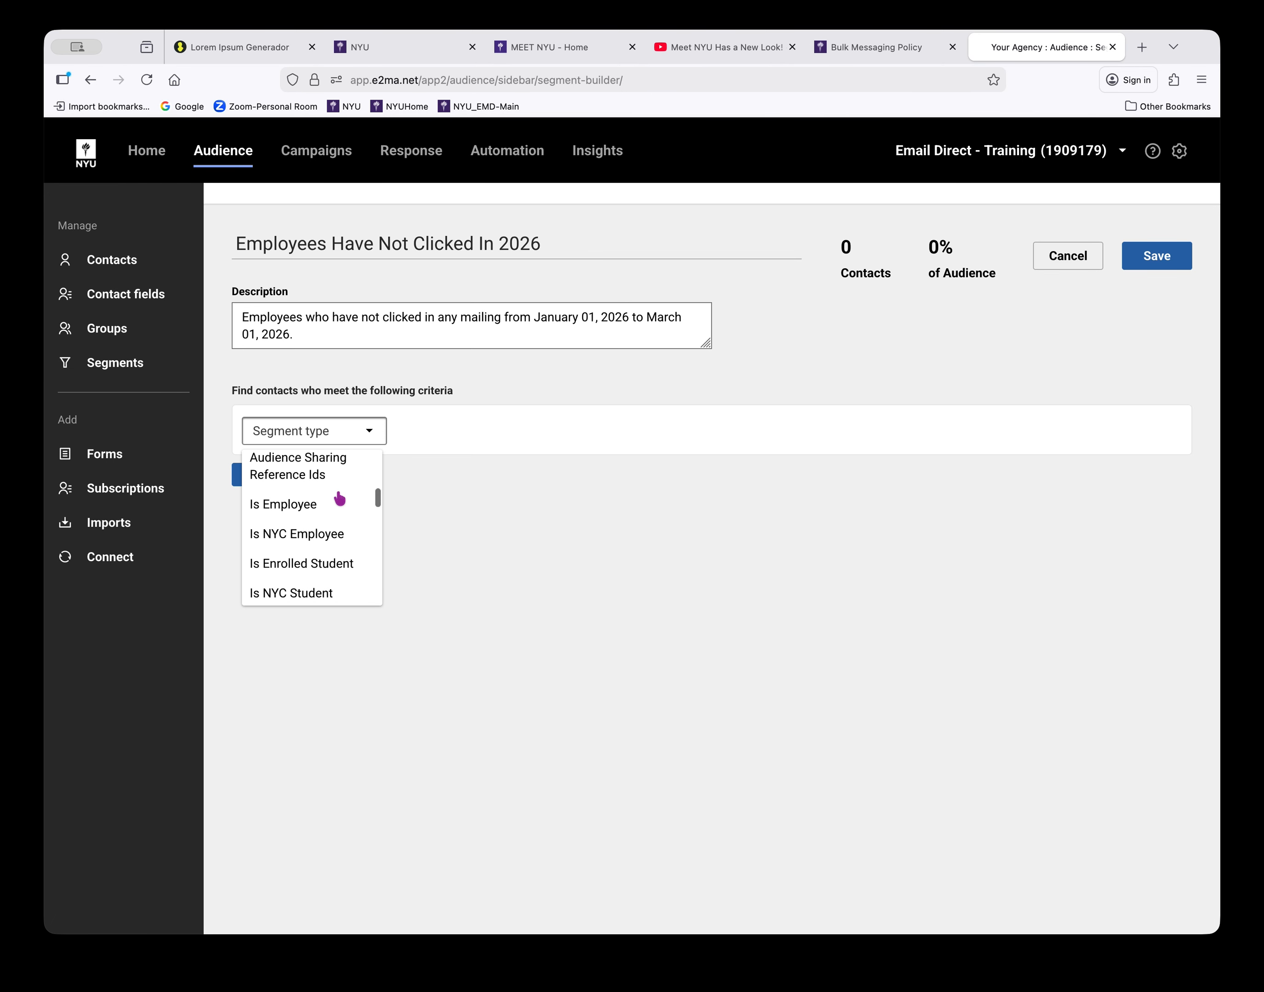
scroll(340, 499, down, 4)
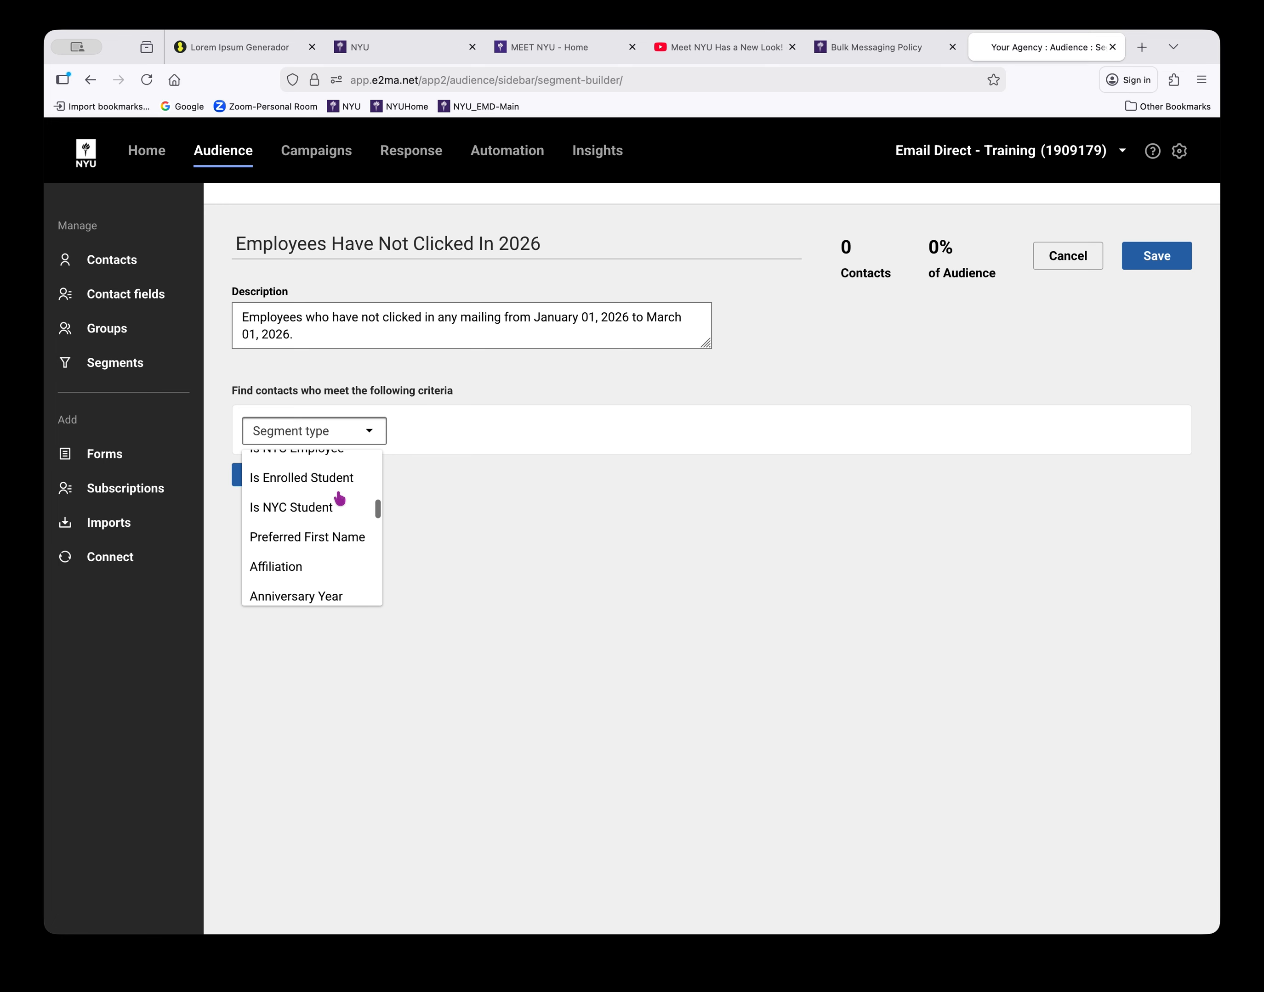
scroll(340, 499, down, 4)
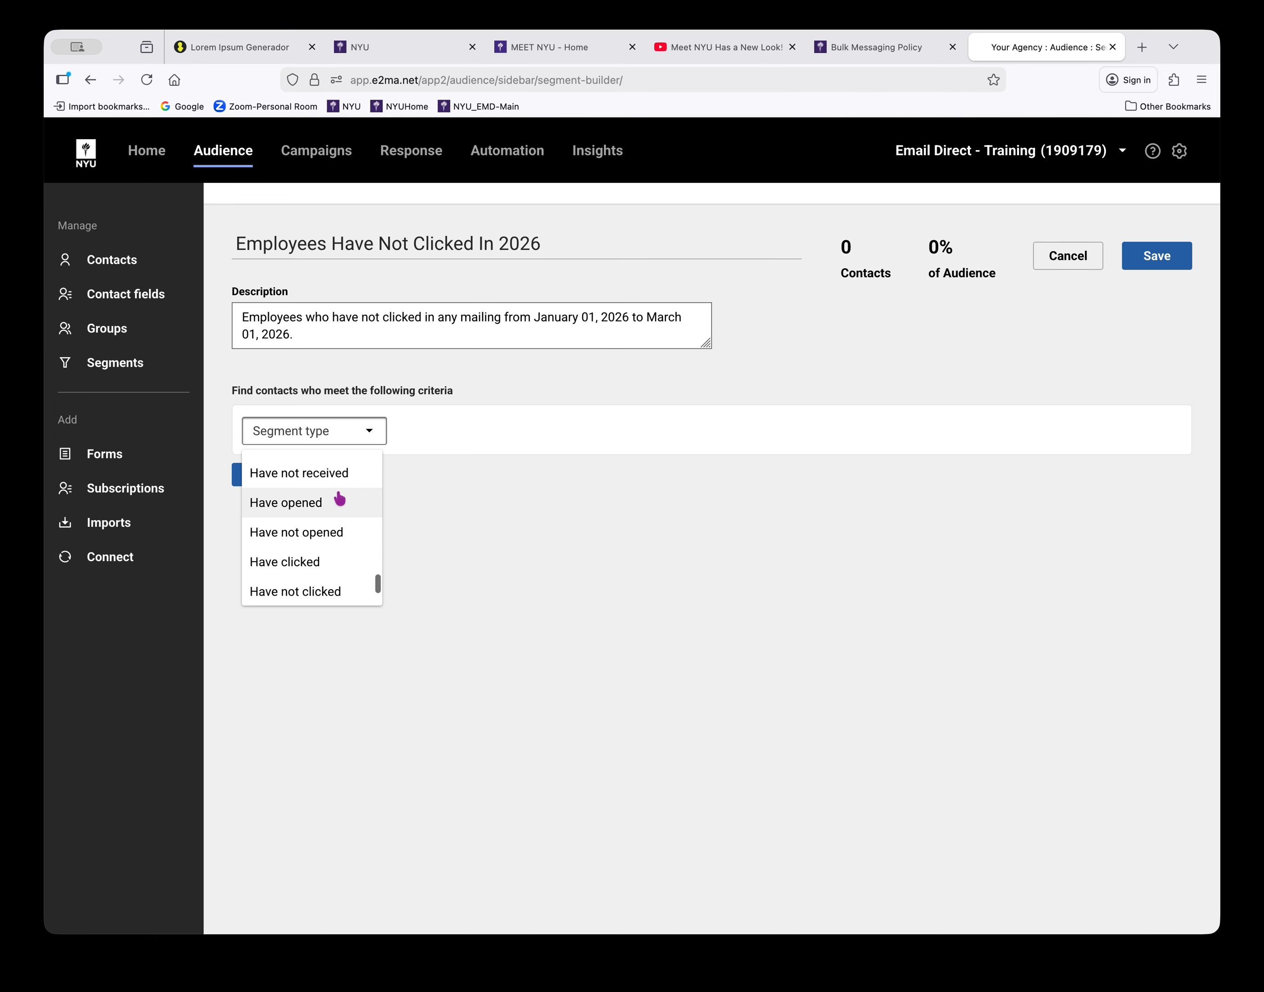
scroll(340, 498, down, 1)
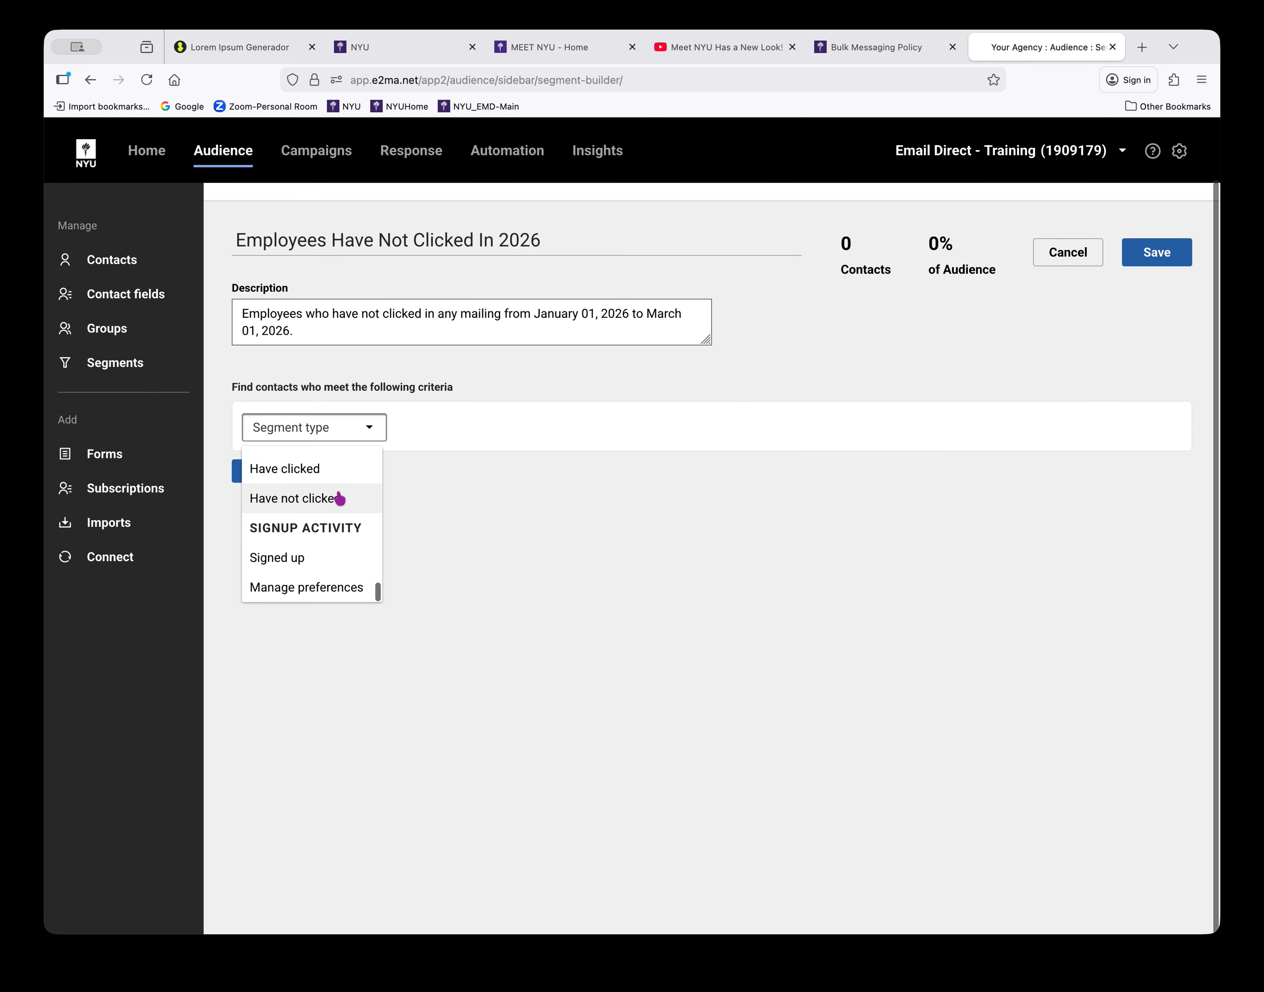
scroll(339, 498, up, 1)
scroll(339, 498, up, 5)
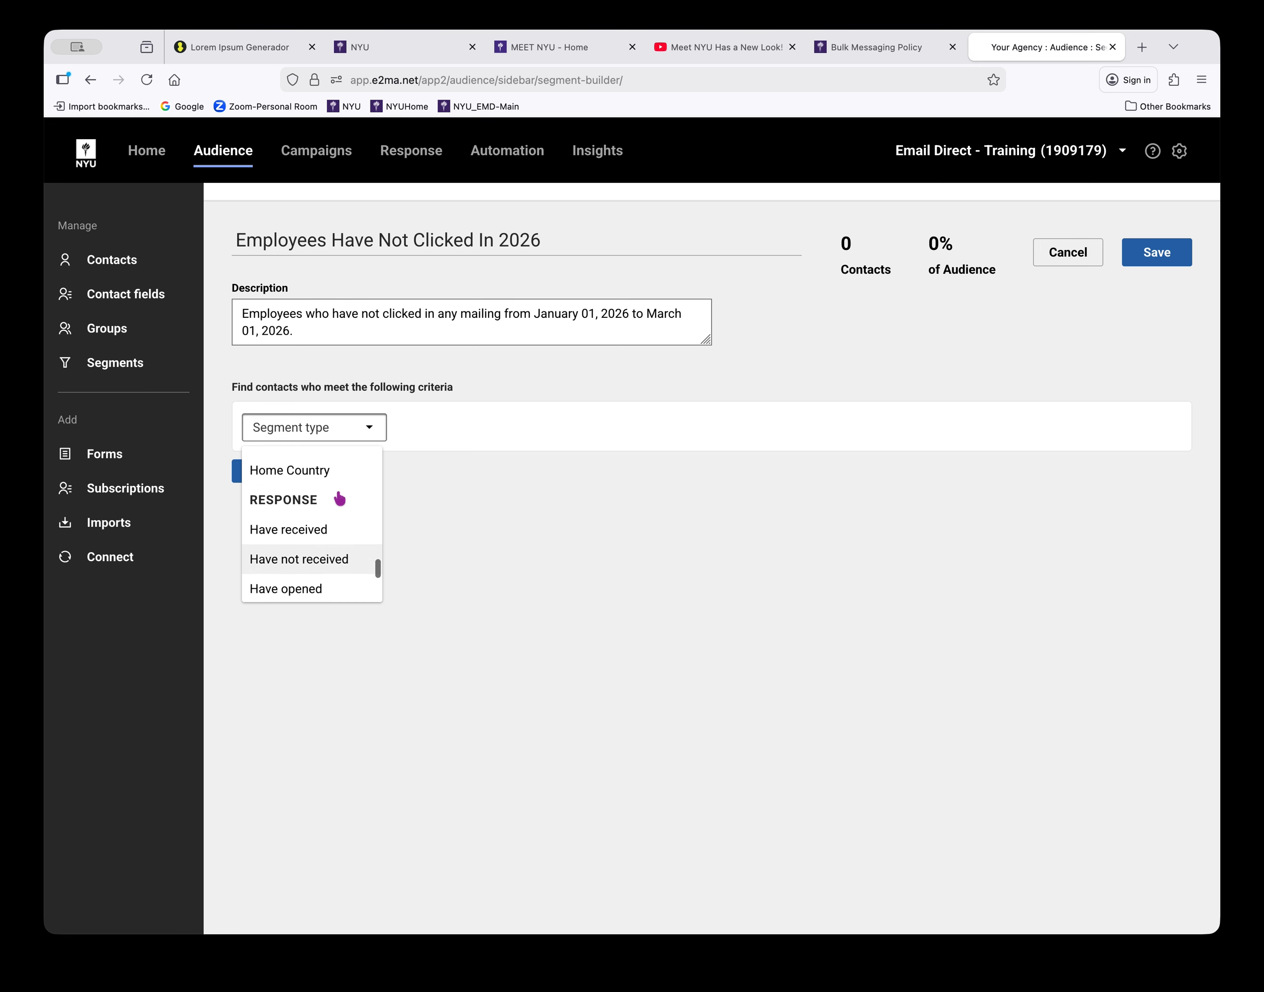
scroll(338, 498, up, 5)
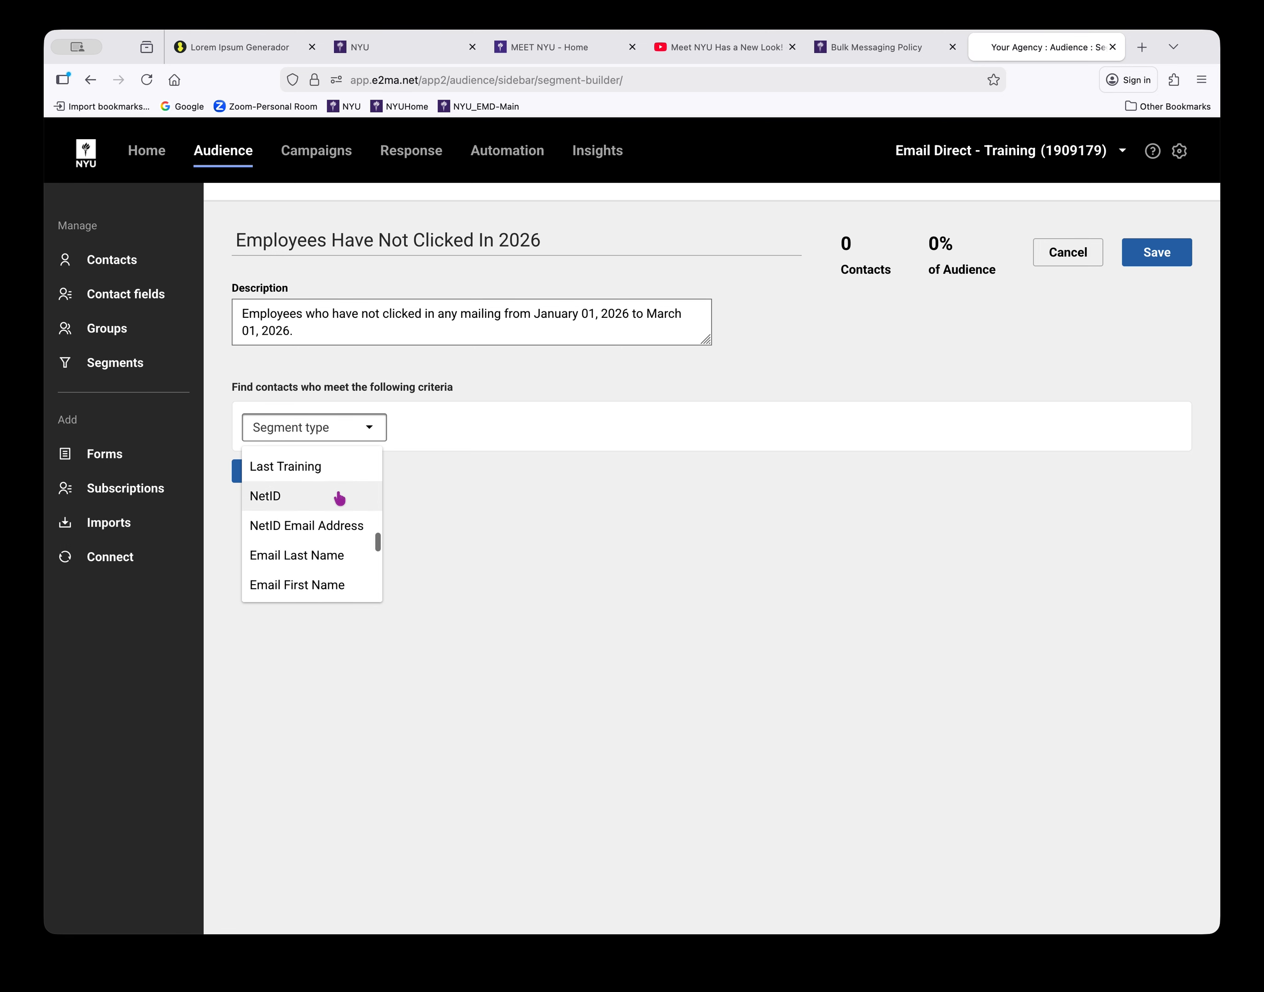
scroll(339, 499, up, 4)
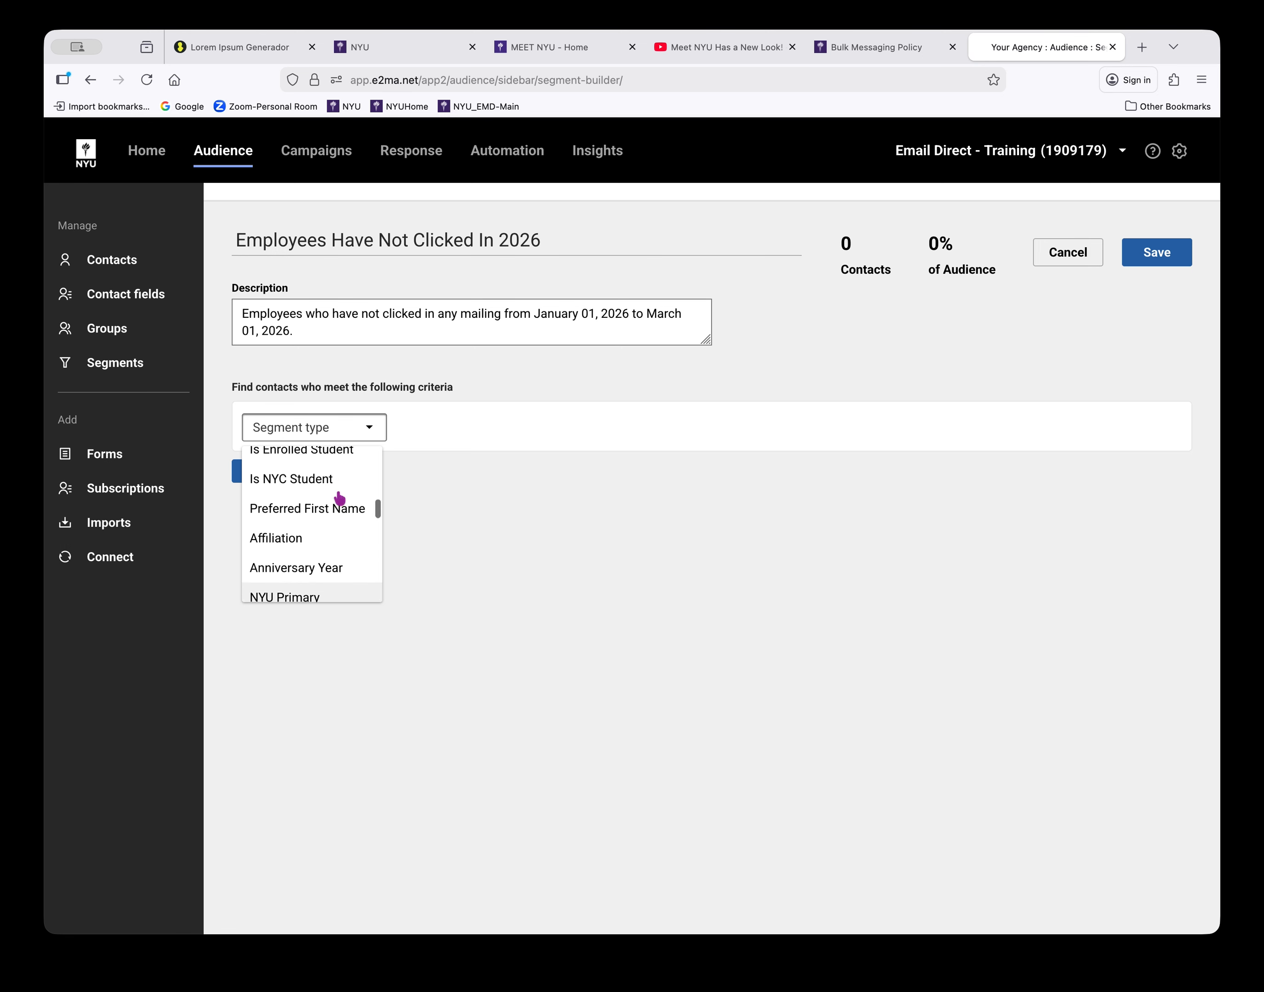
scroll(339, 498, up, 5)
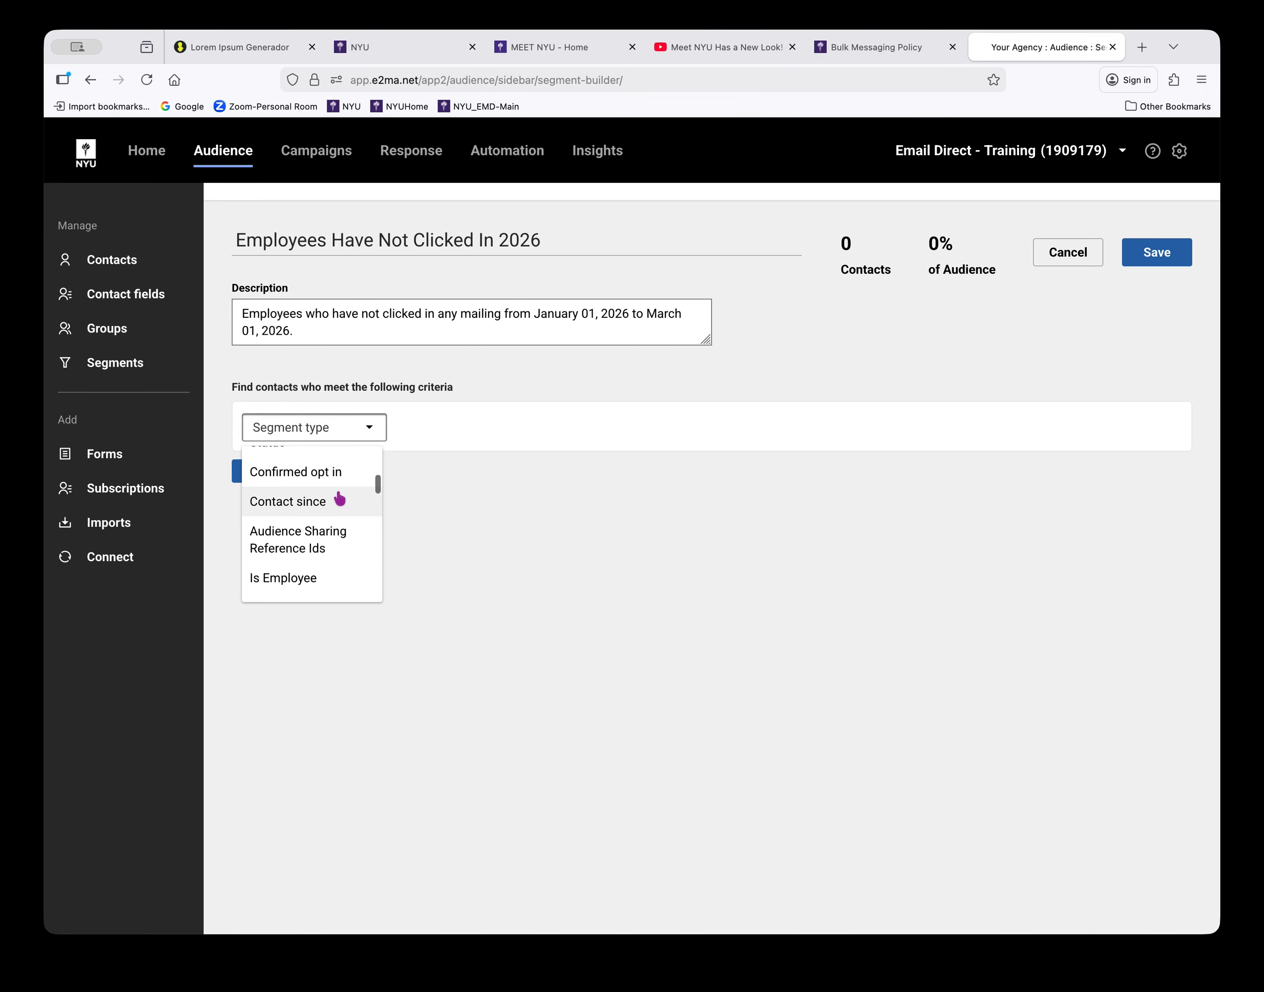
scroll(339, 498, up, 4)
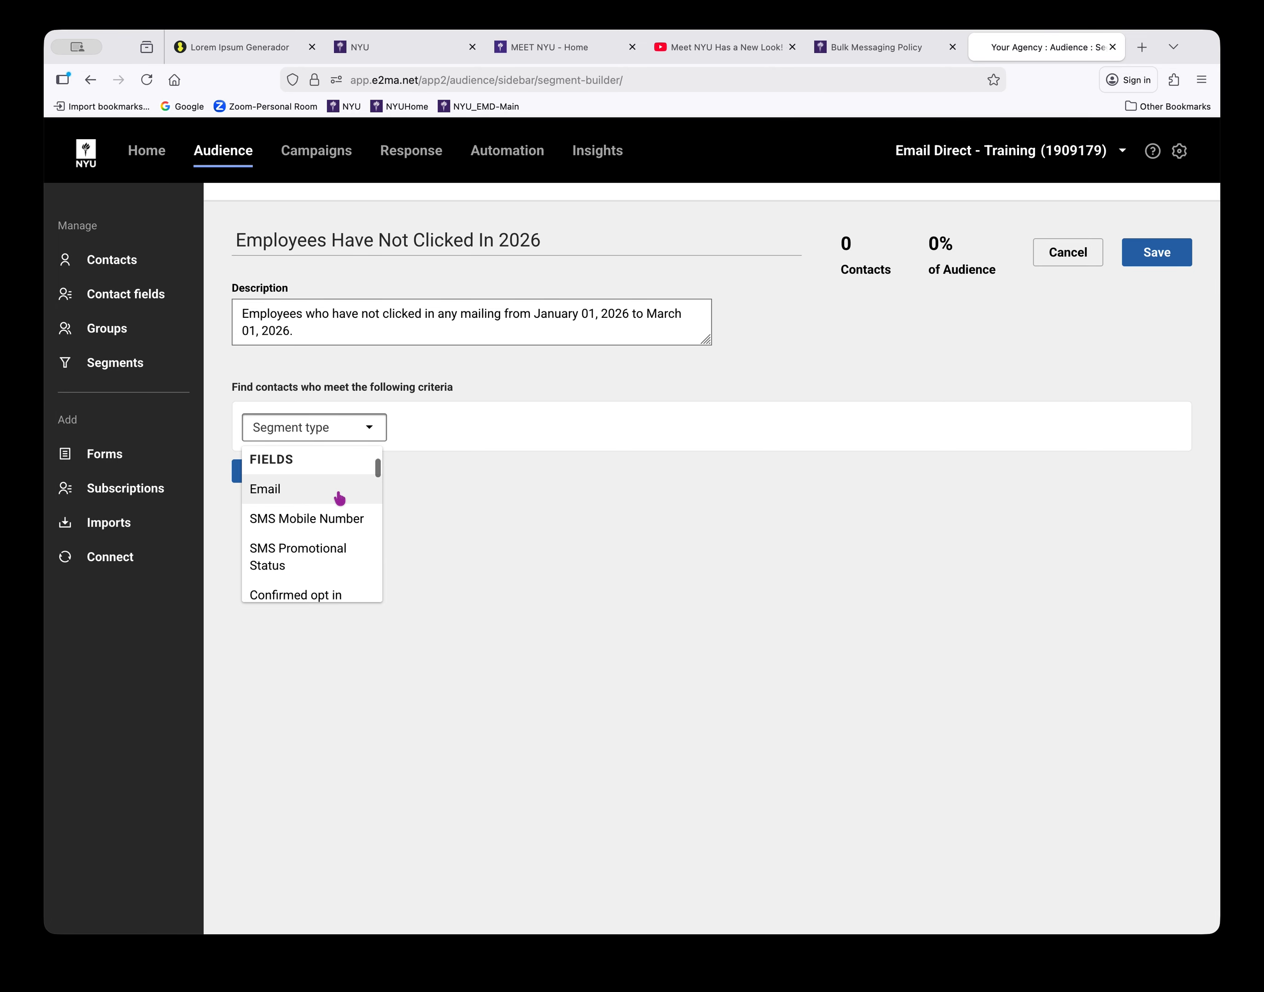
scroll(339, 498, up, 2)
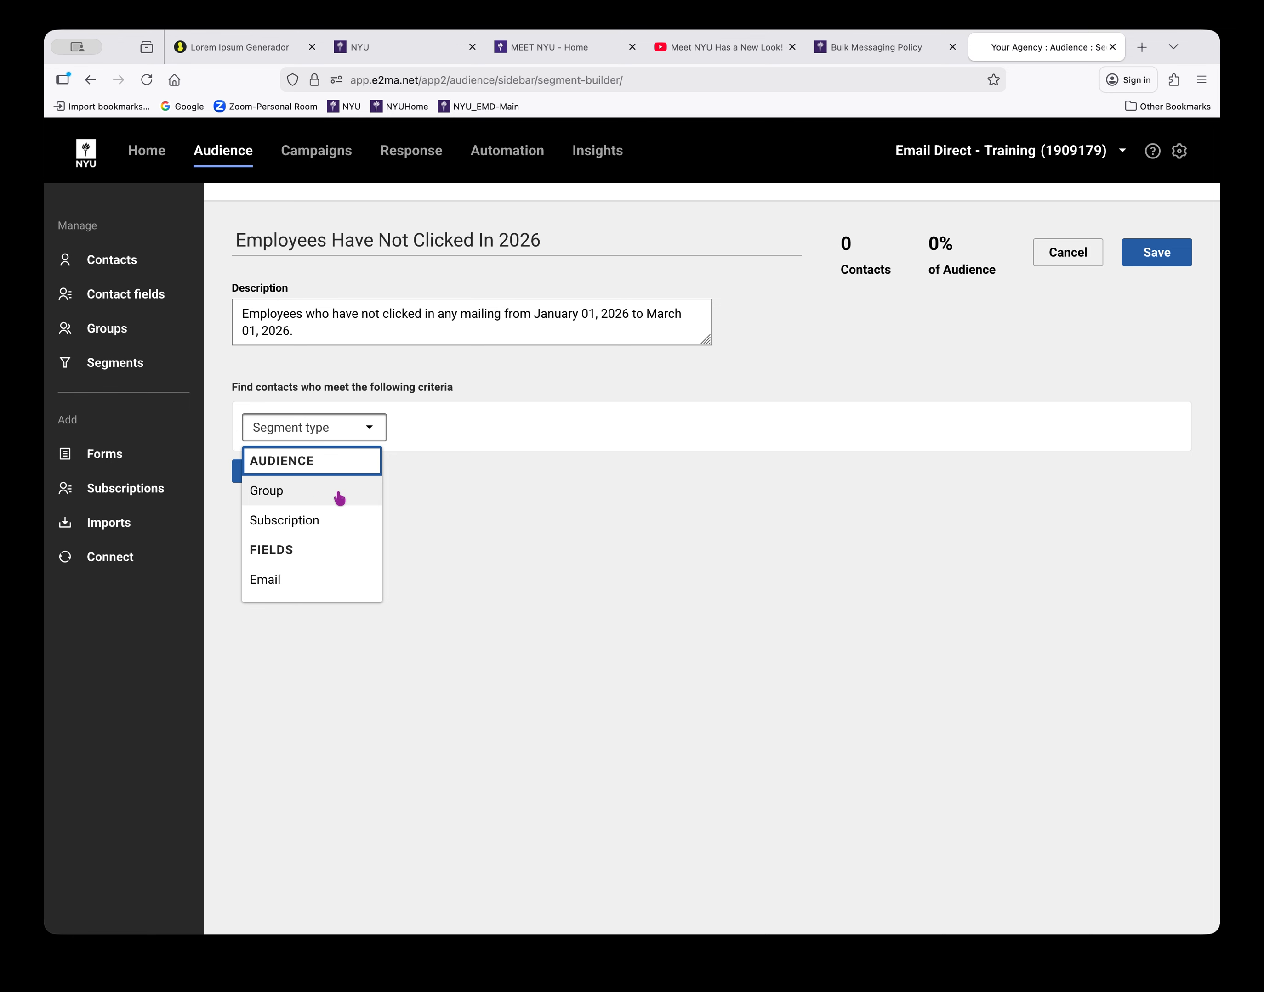
Set the first criterion to Is Employee Equals Y.
scroll(340, 499, down, 8)
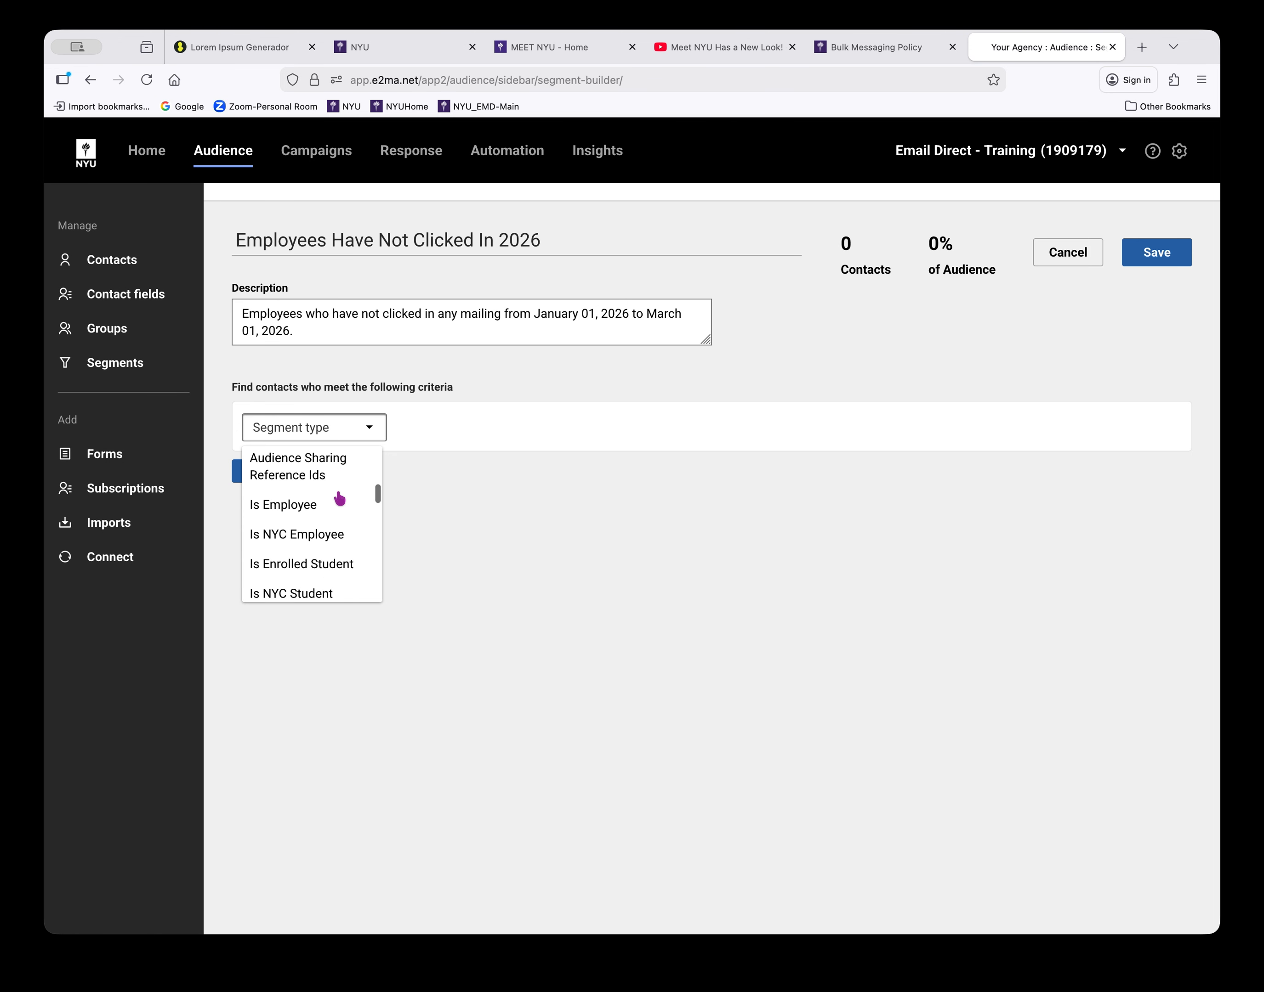
scroll(339, 499, down, 2)
click(295, 472)
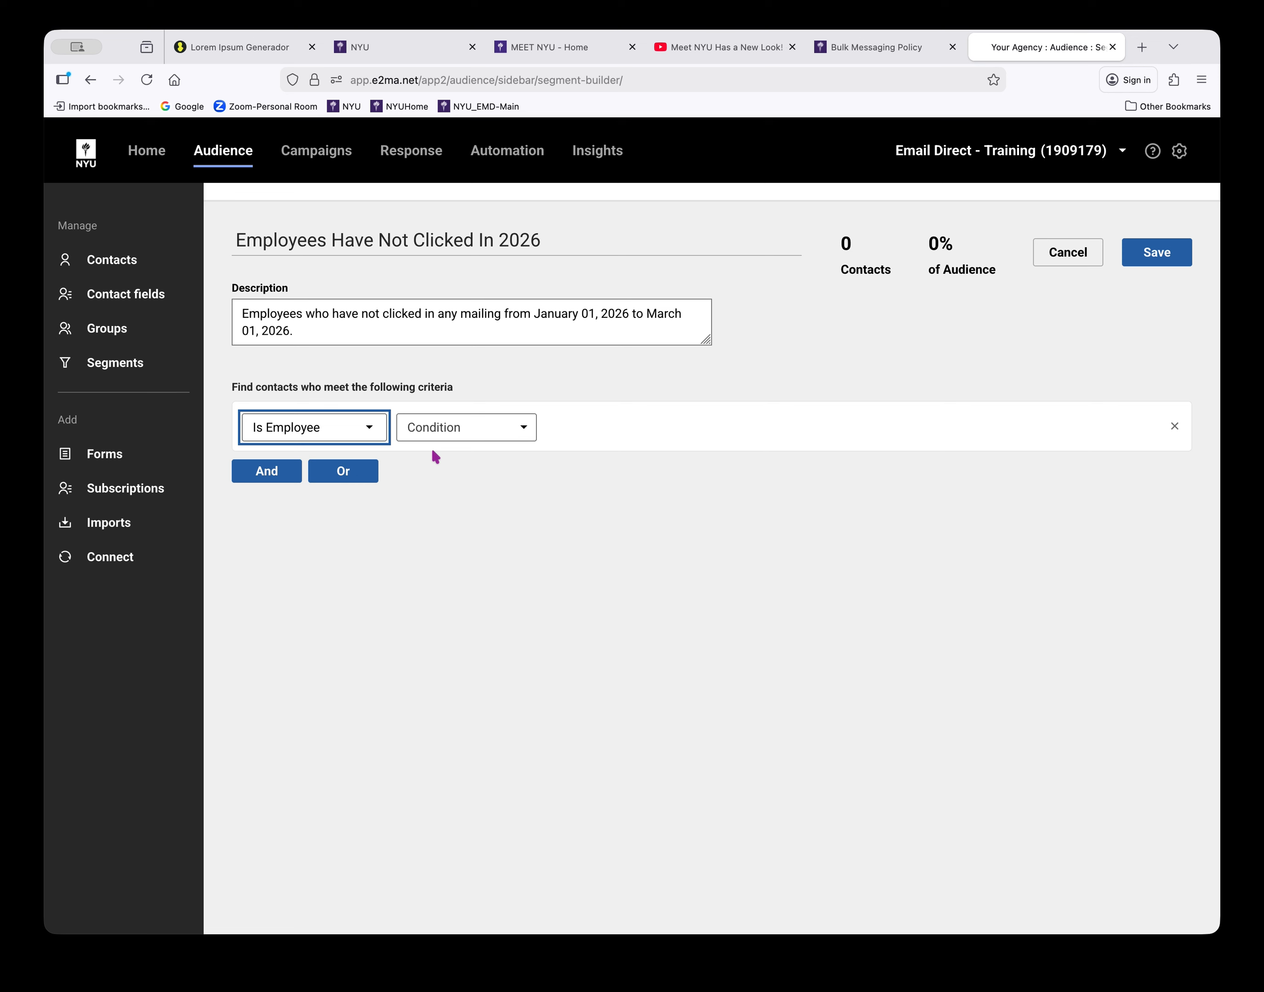
click(528, 429)
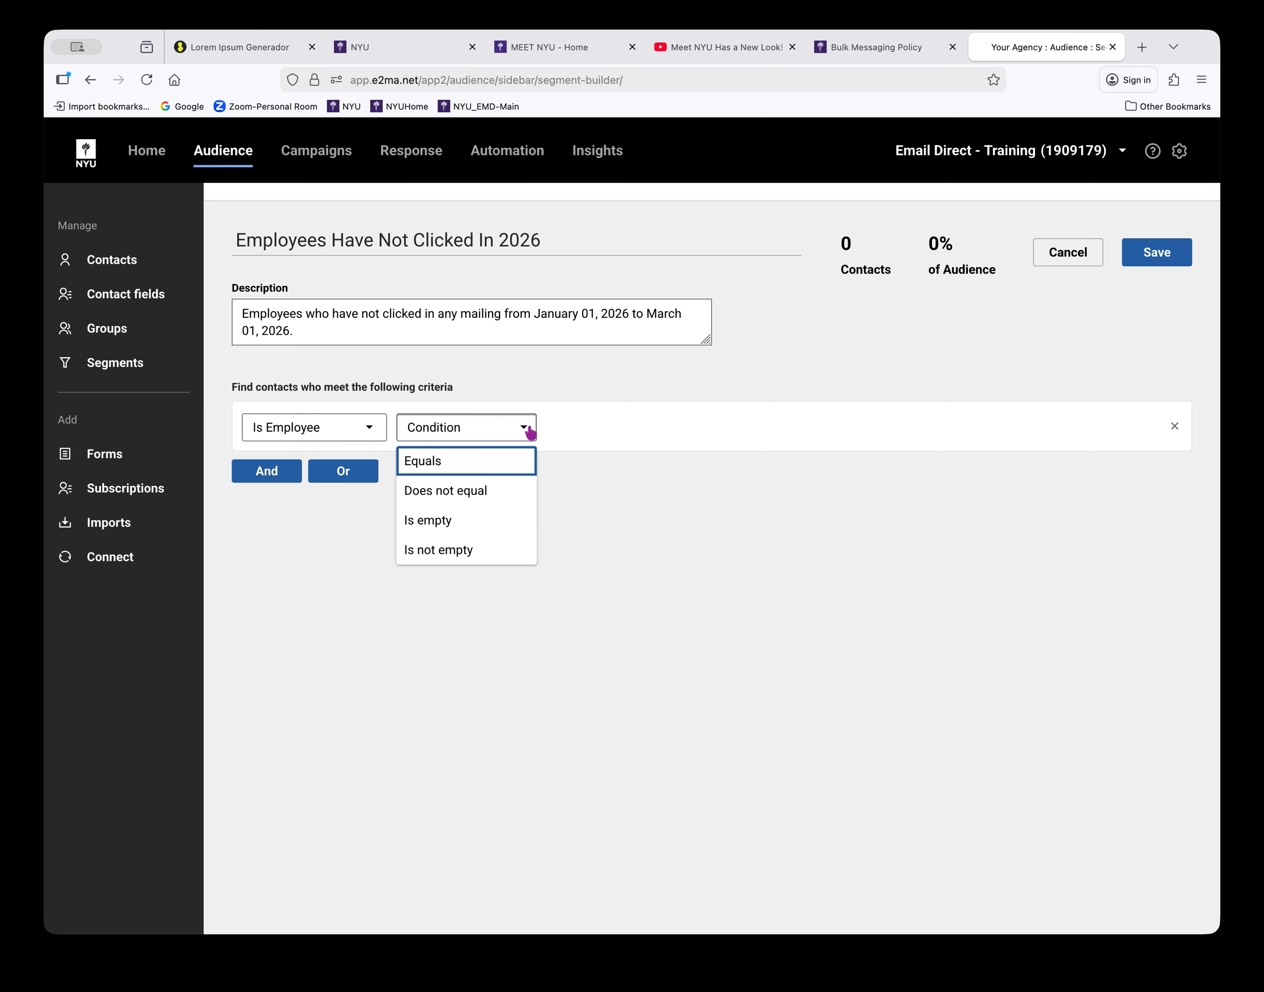
click(414, 462)
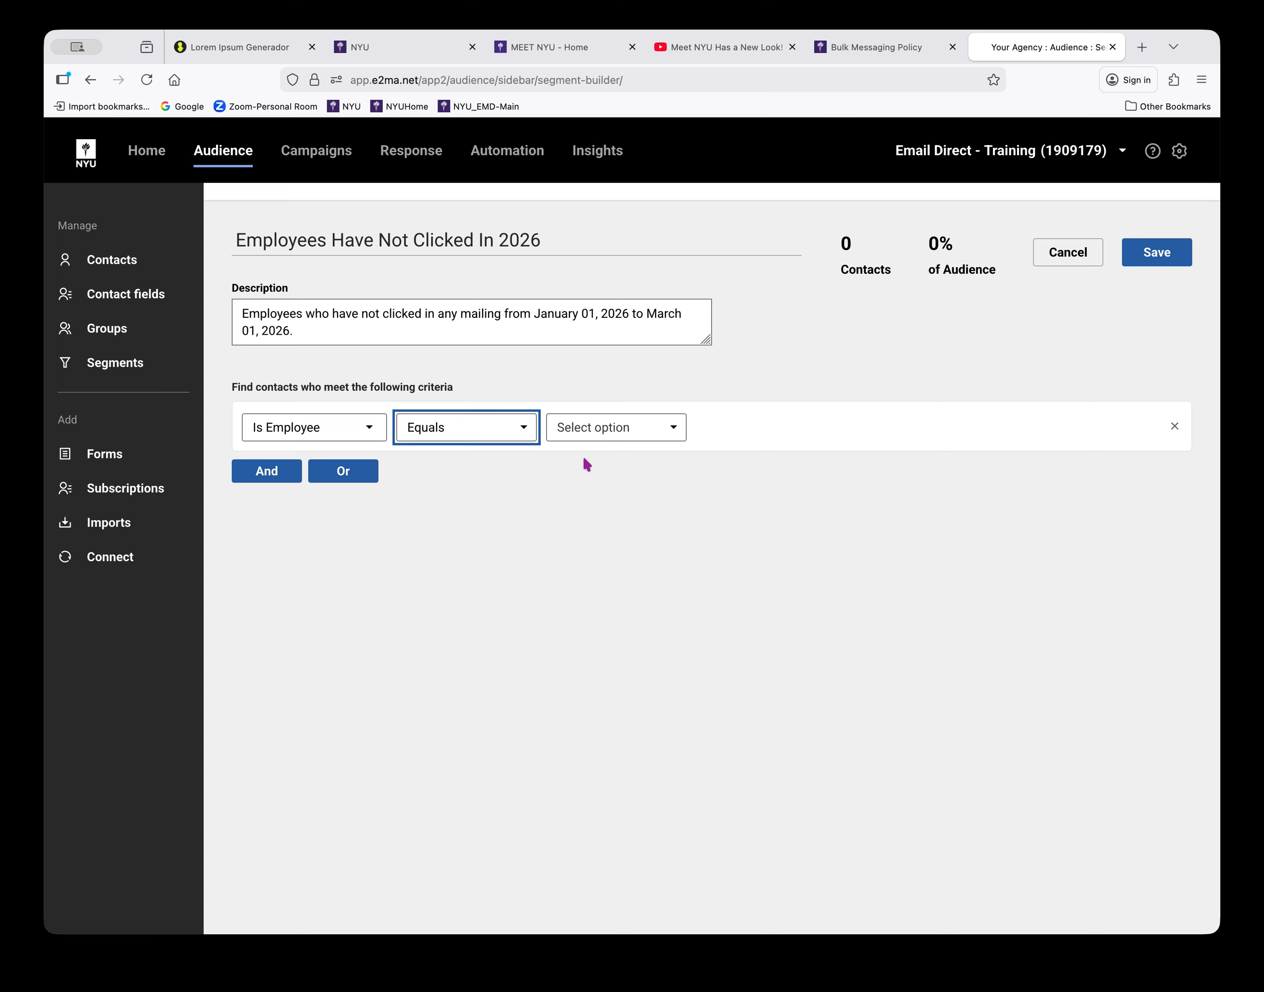
click(678, 431)
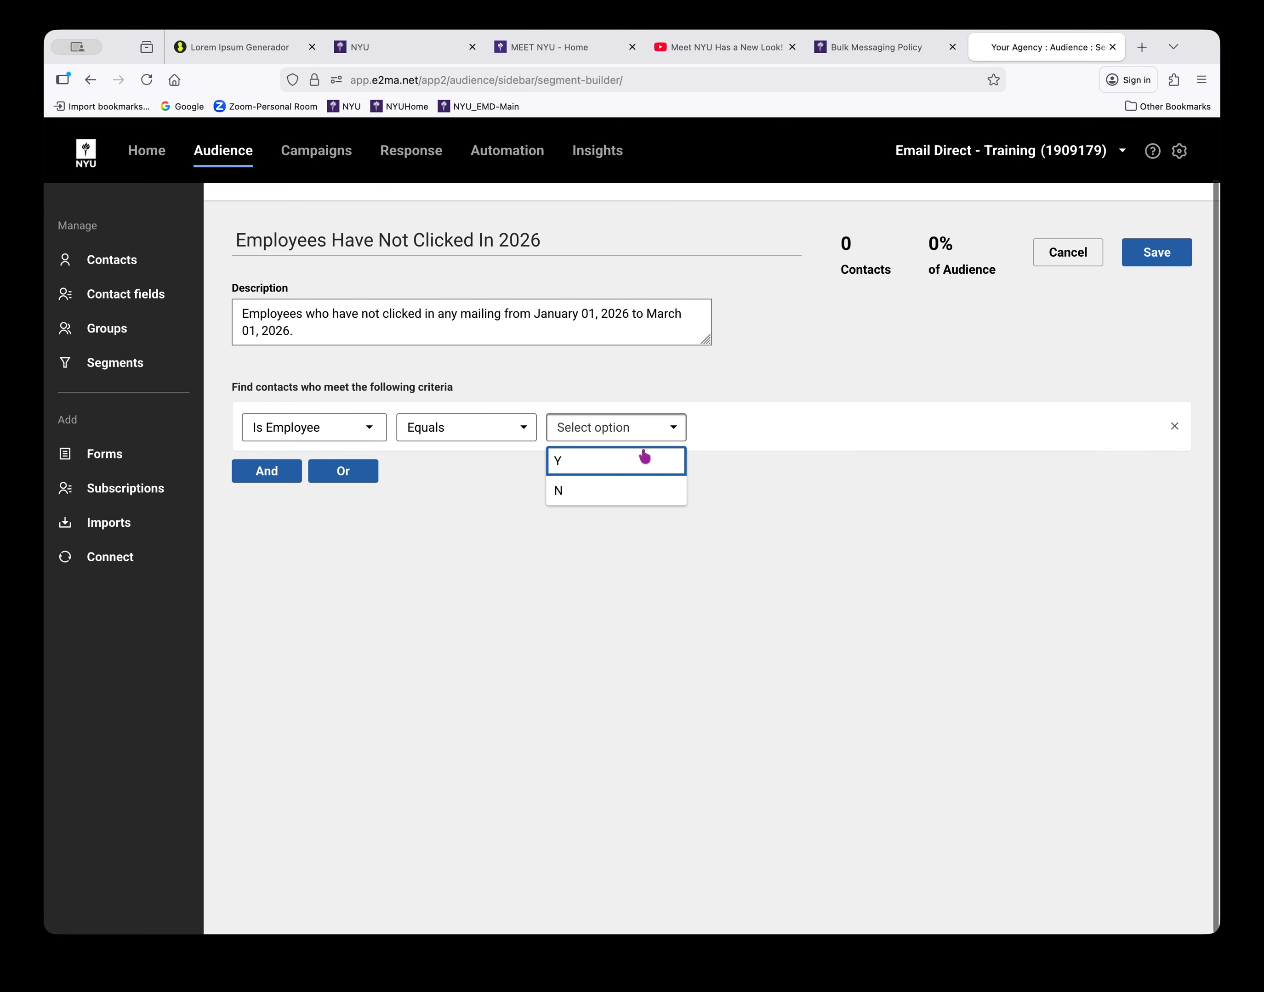
click(623, 461)
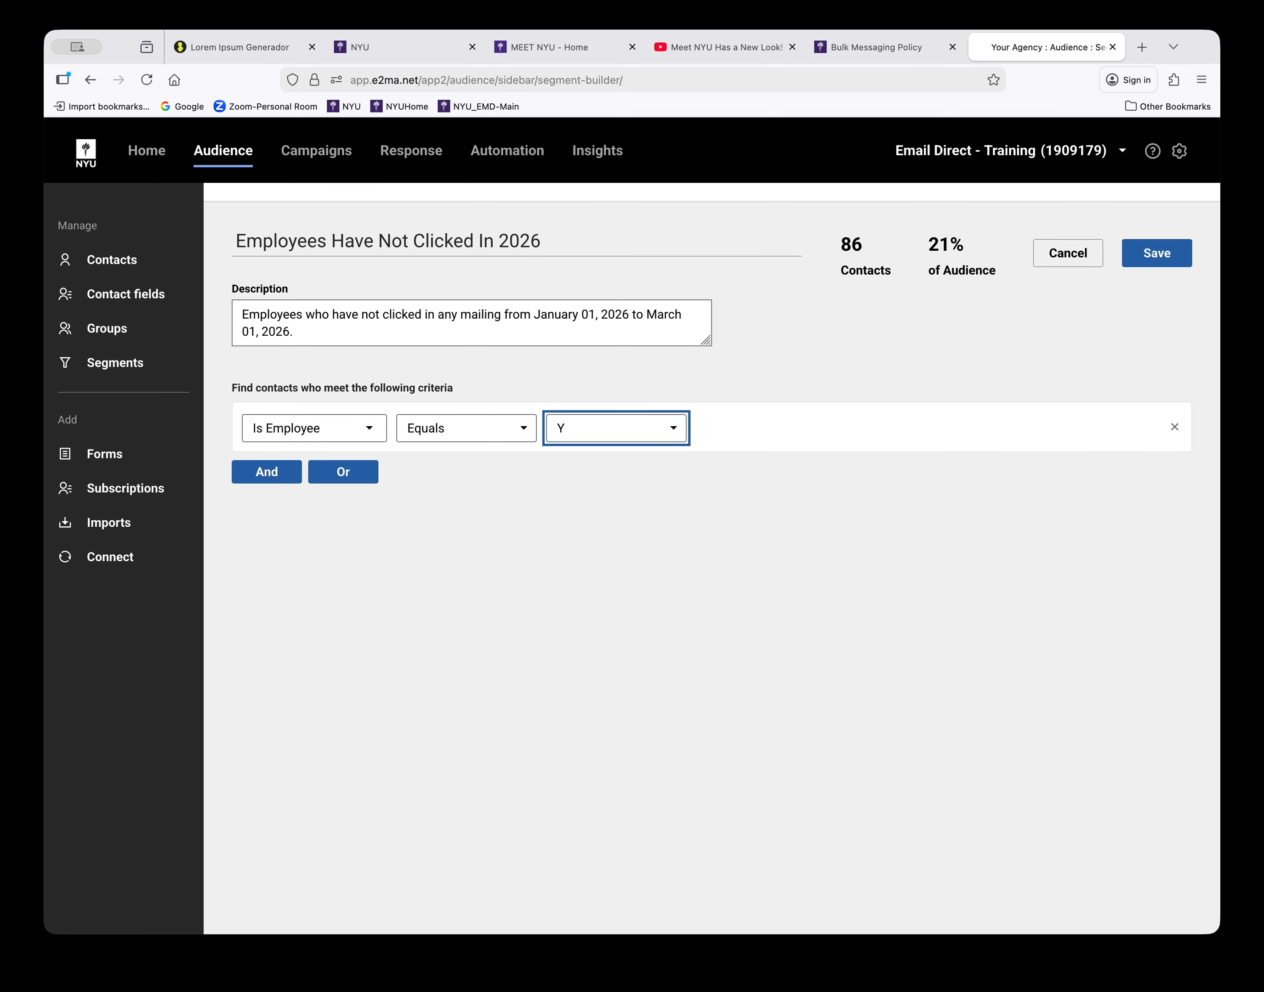
Add an OR criterion of type Have not clicked beneath the employee criterion.
scroll(711, 527, up, 2)
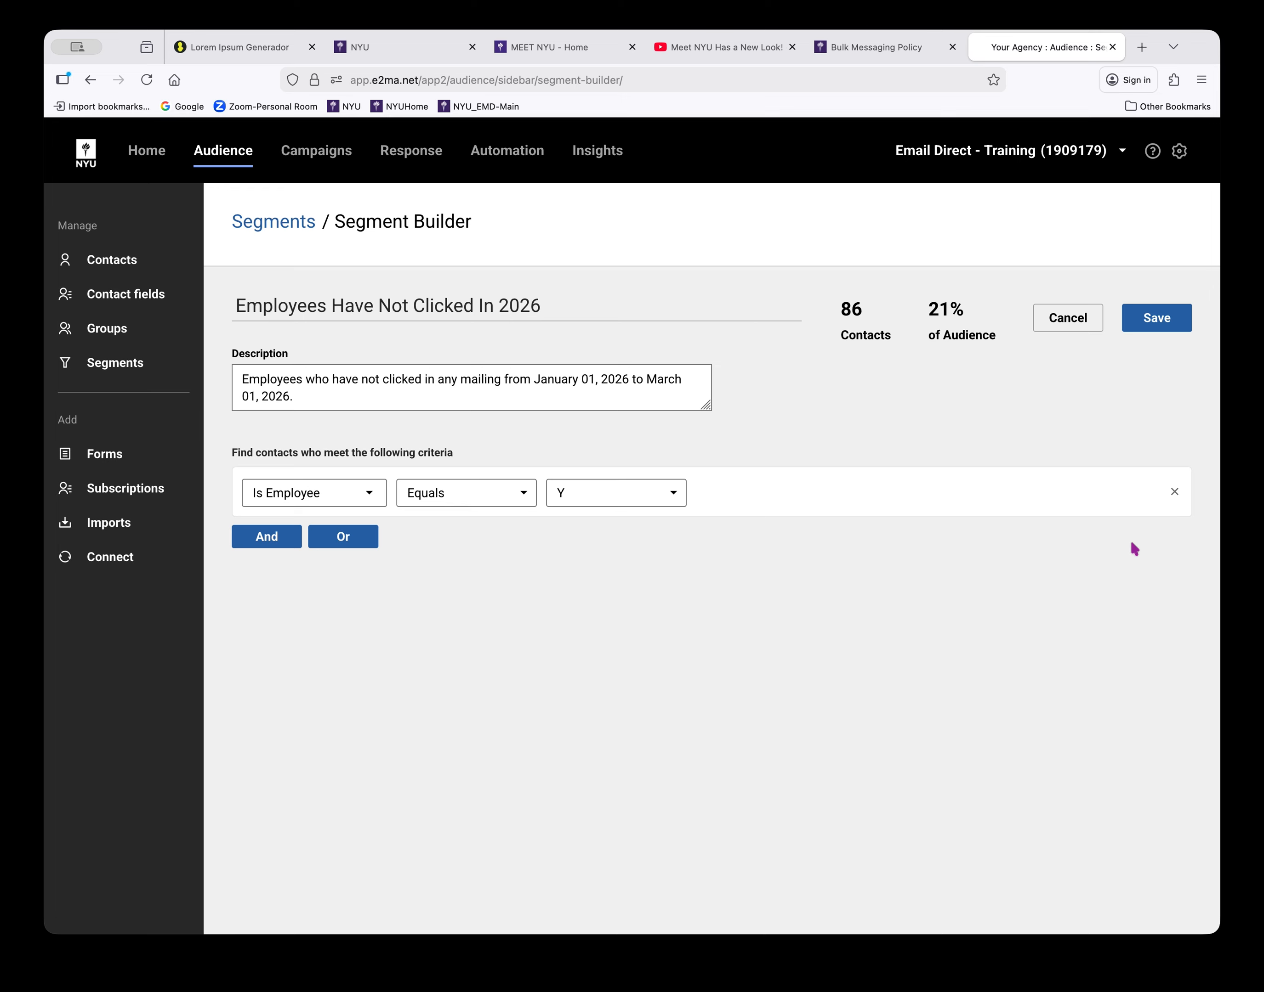
click(346, 536)
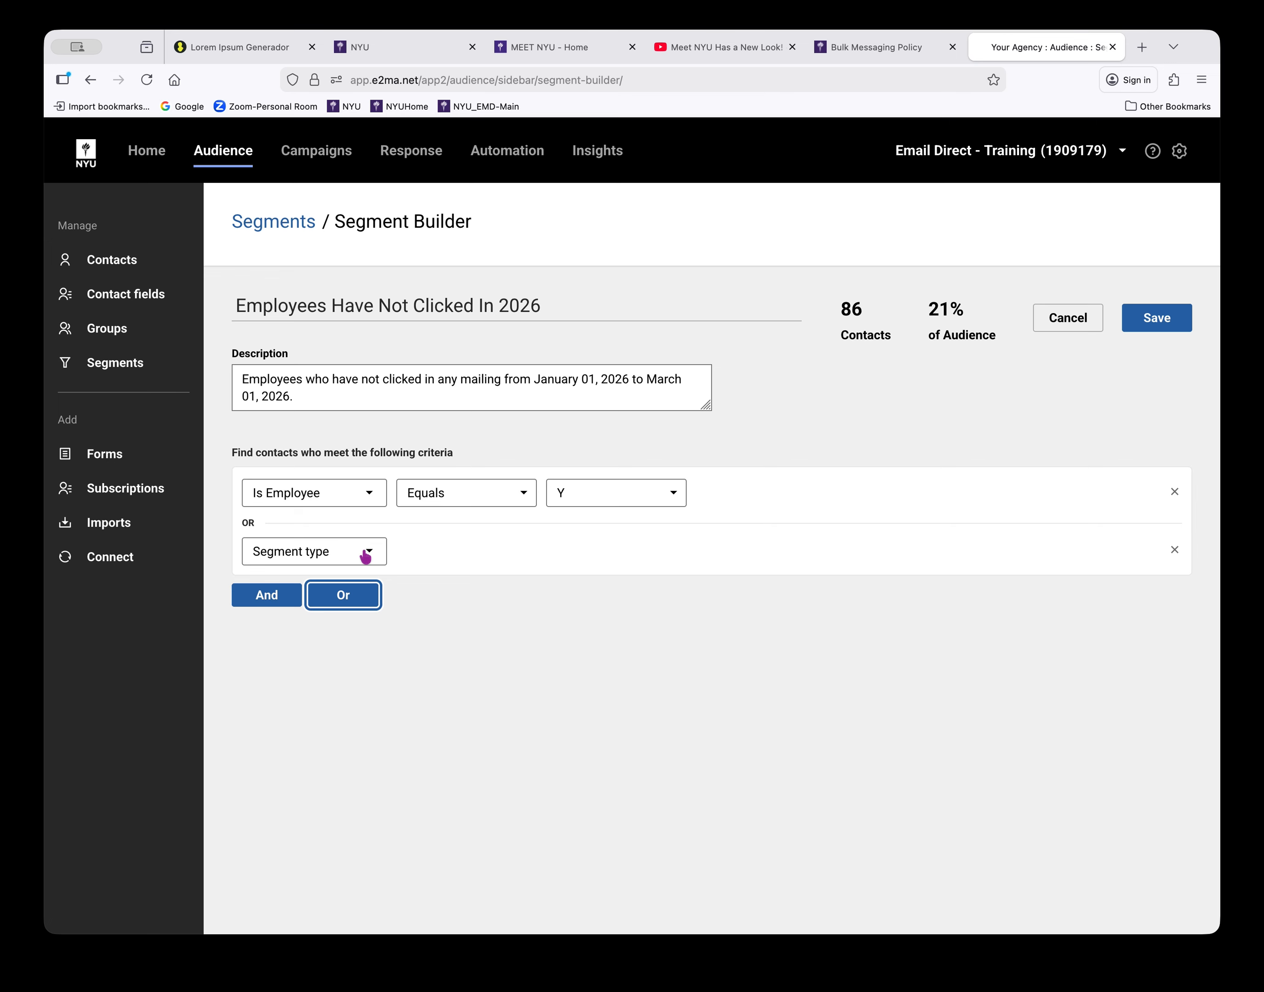
click(366, 552)
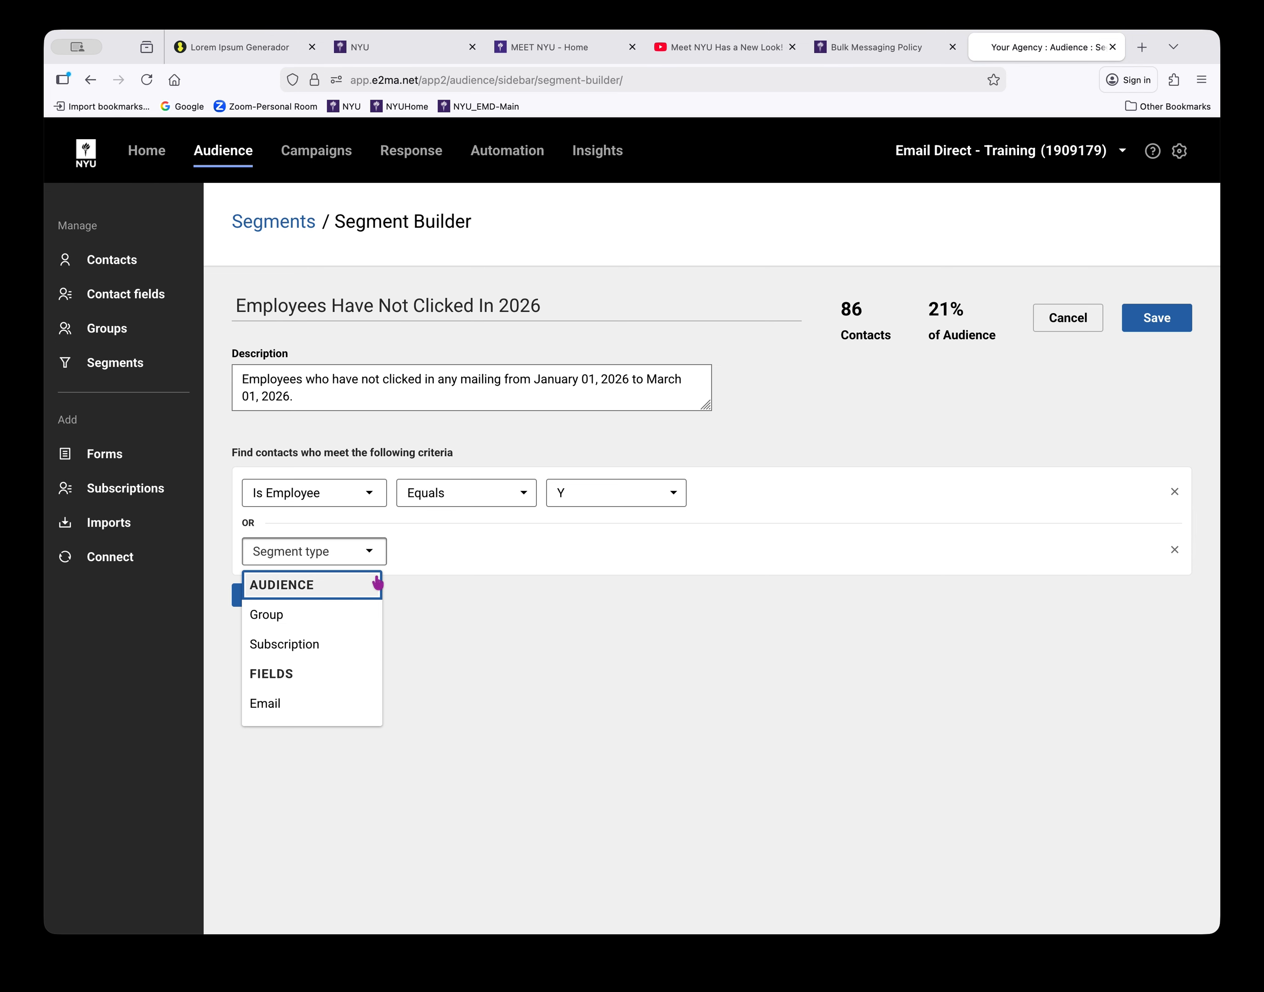
scroll(377, 583, down, 1)
drag(377, 589, 380, 727)
click(302, 623)
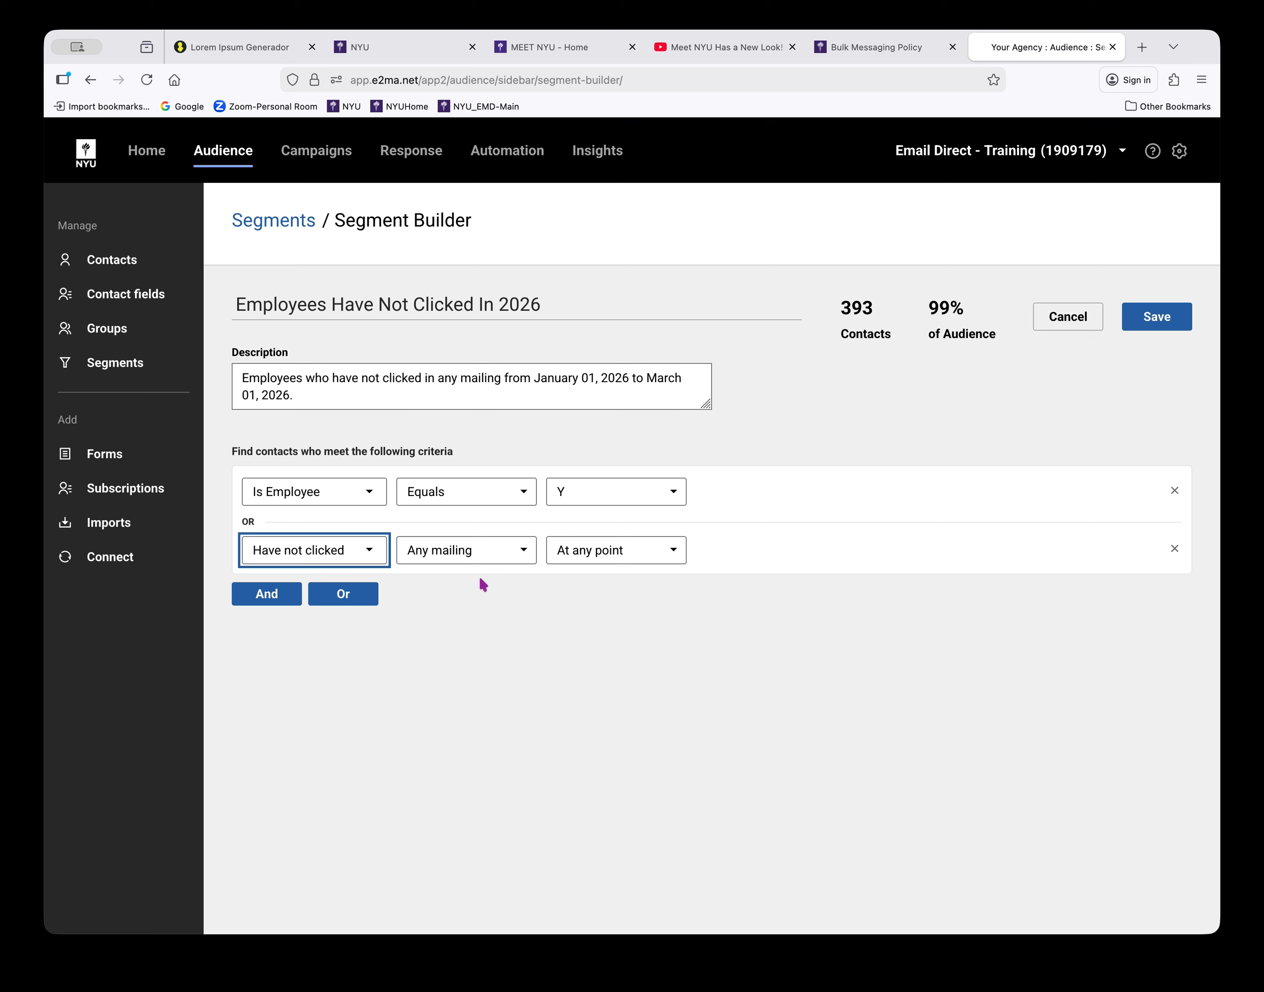
Limit the OR criterion to contacts who have not clicked any mailing between 01/01/2026 and 03/01/2026.
click(526, 552)
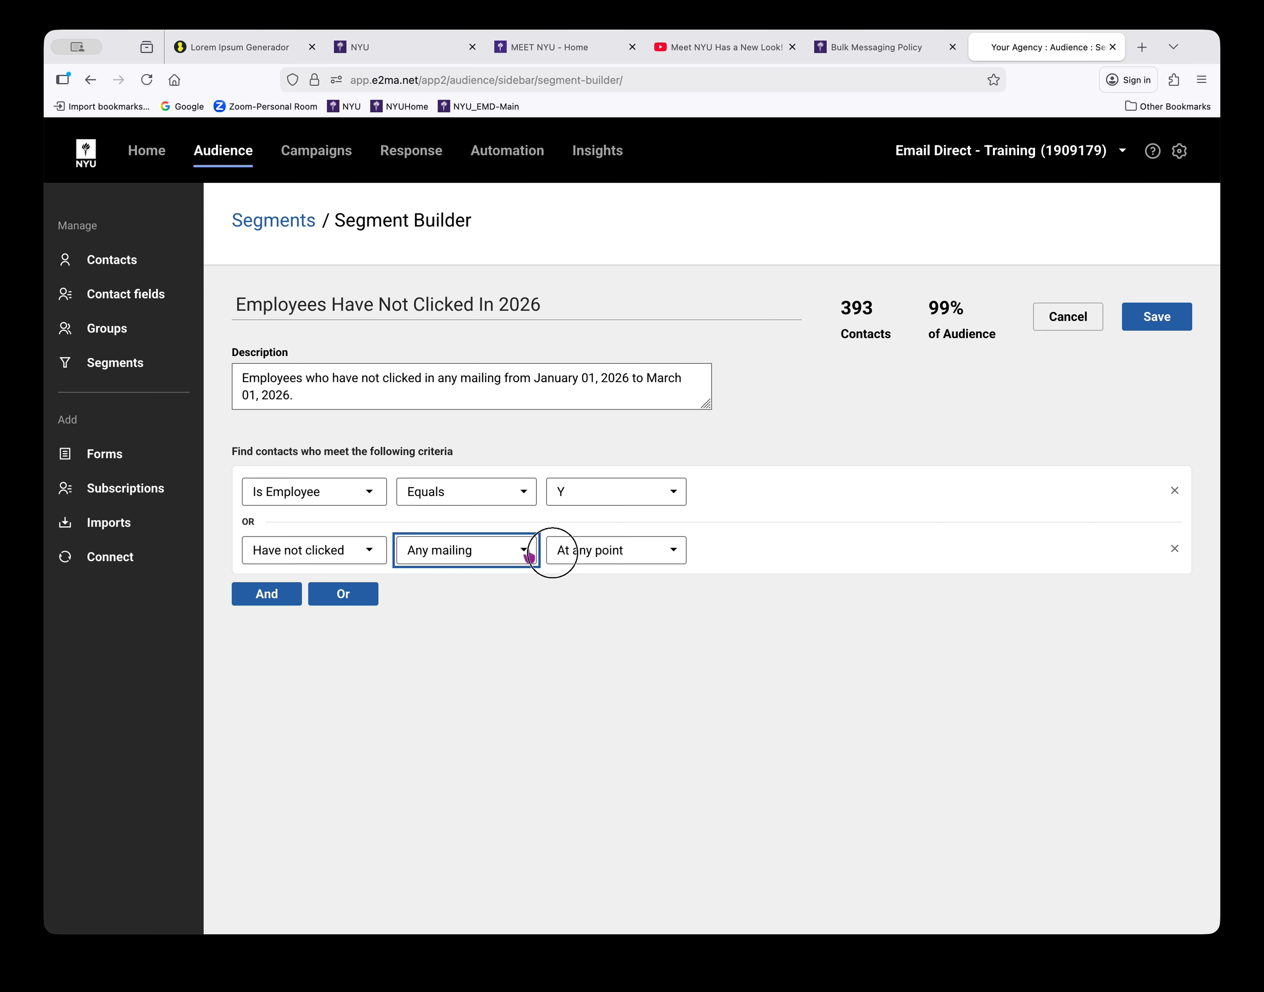
click(672, 552)
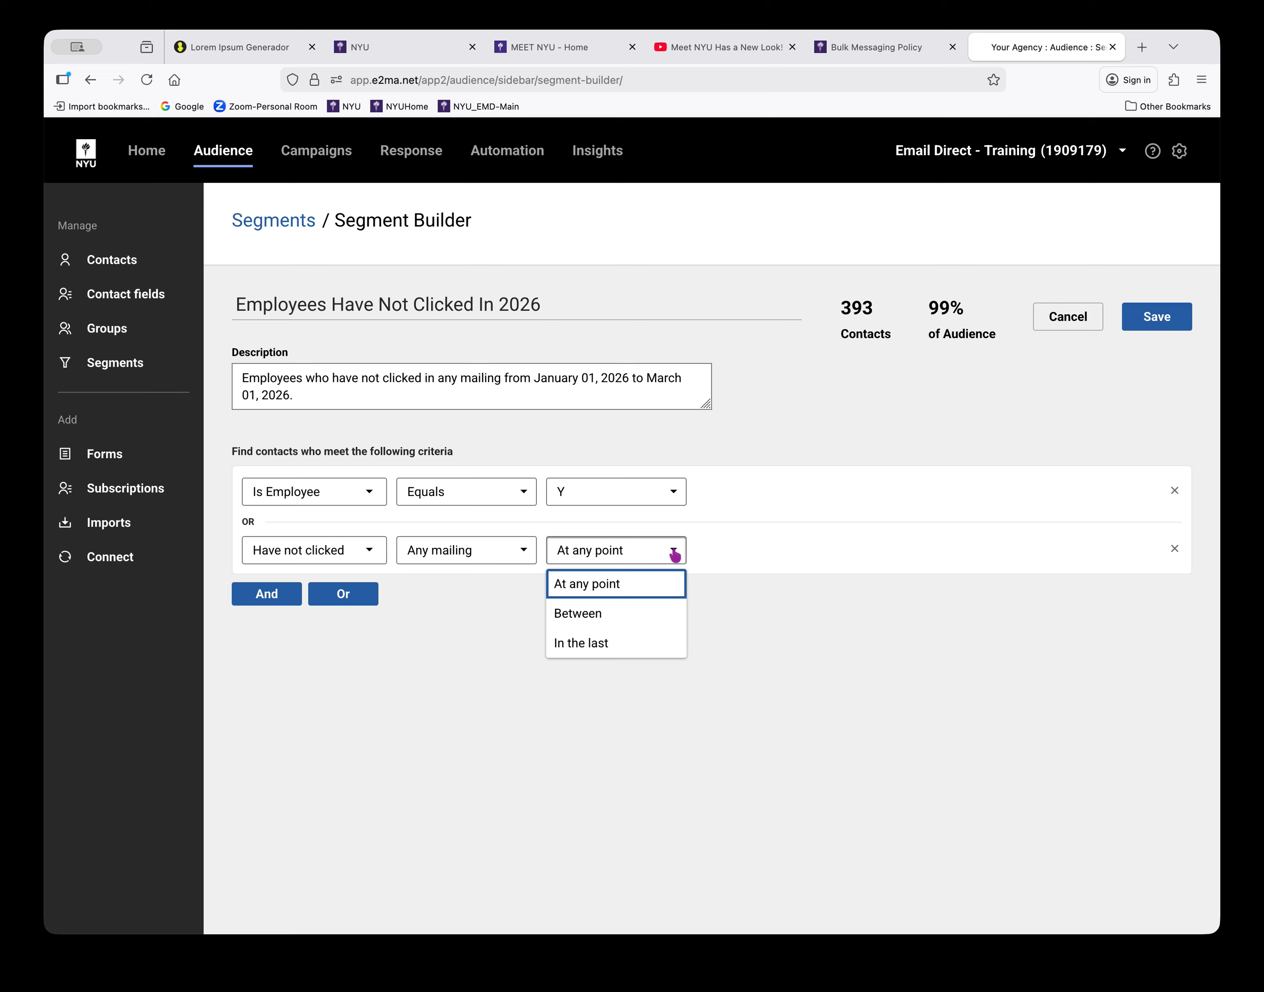
click(593, 620)
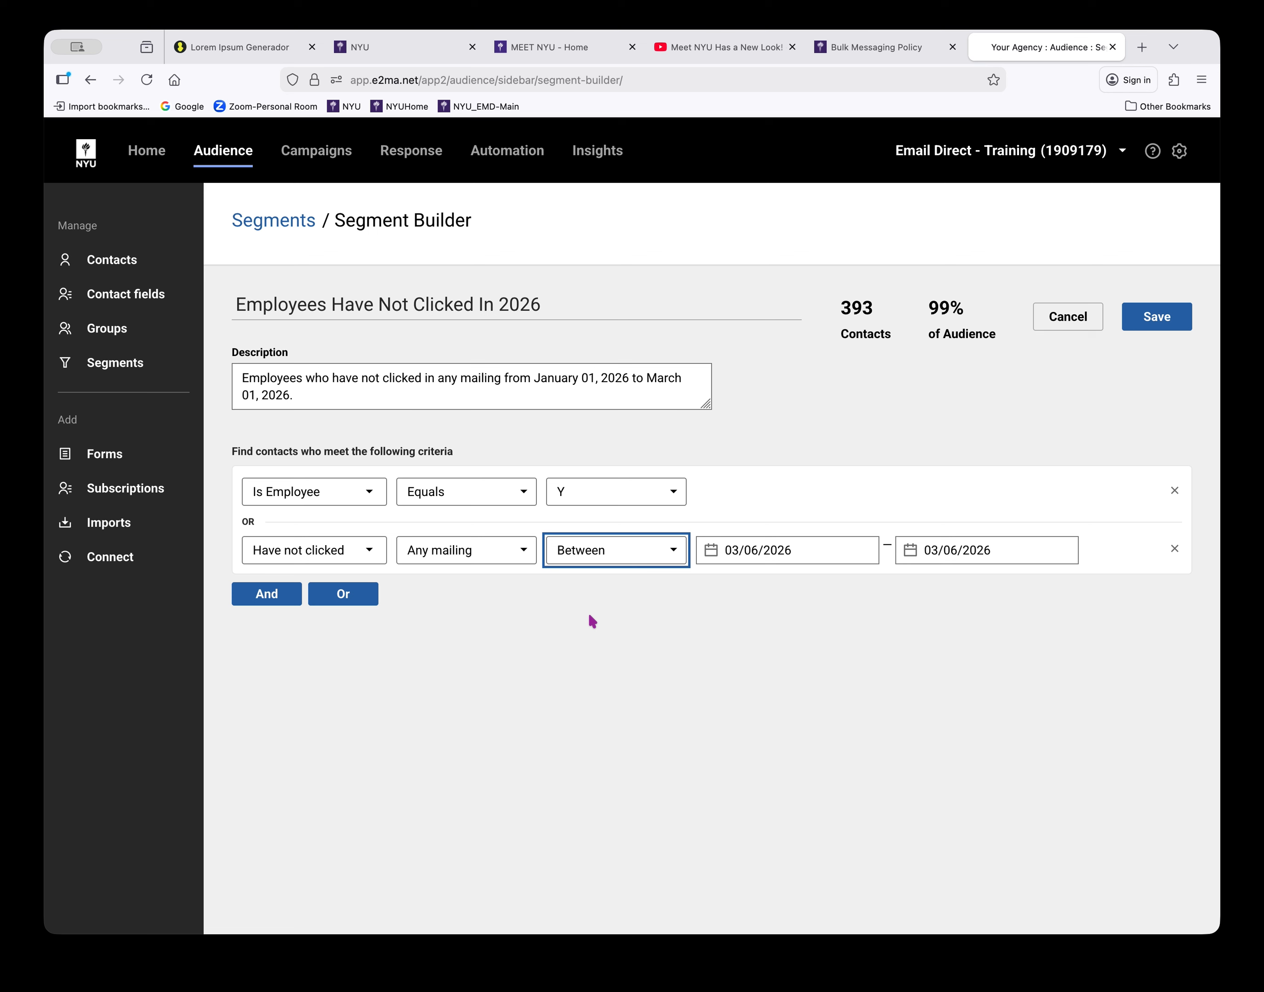
click(820, 553)
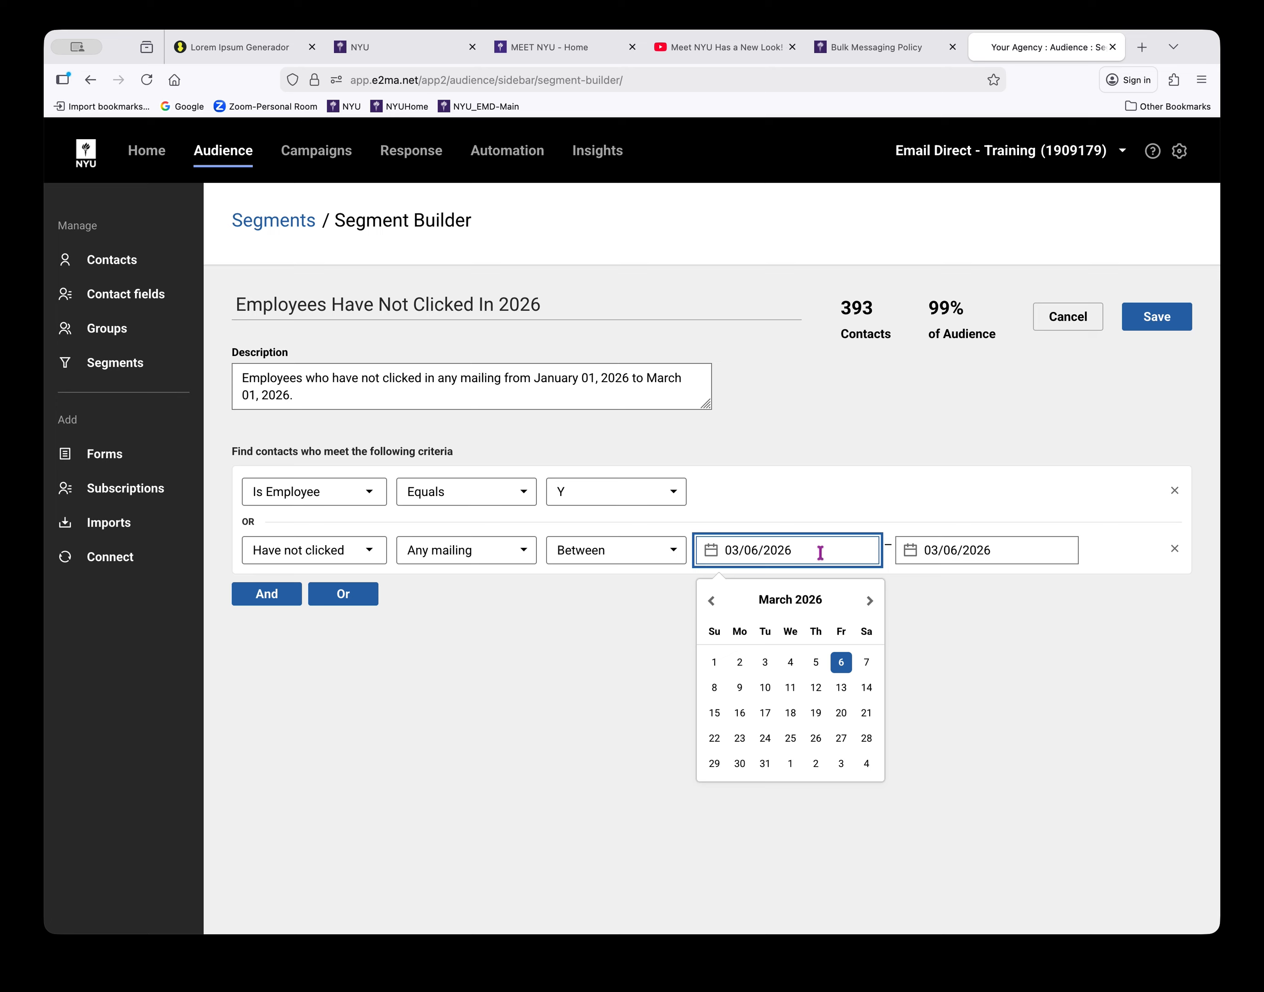
click(711, 601)
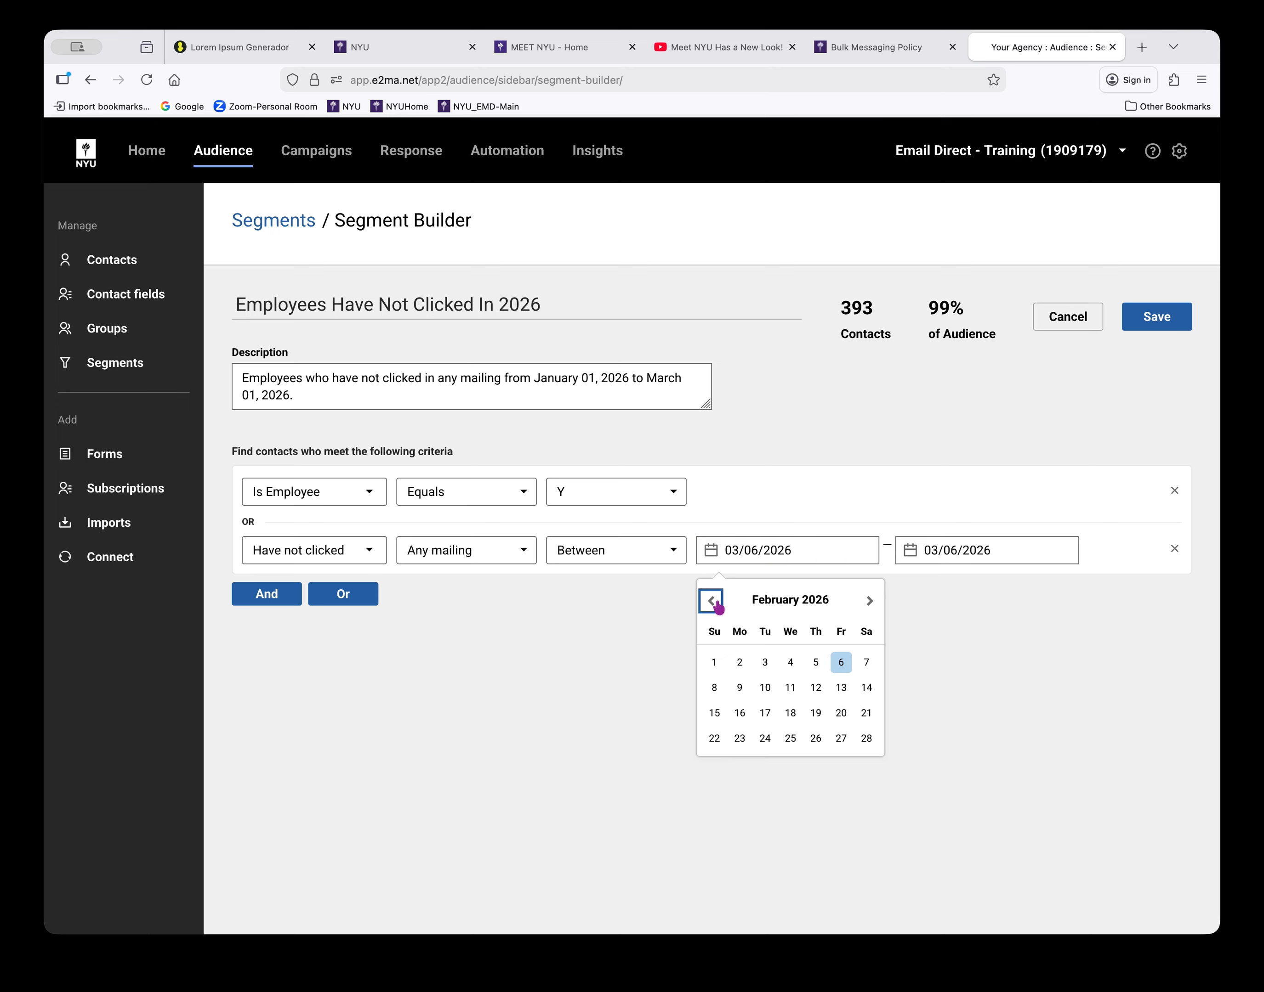
click(713, 602)
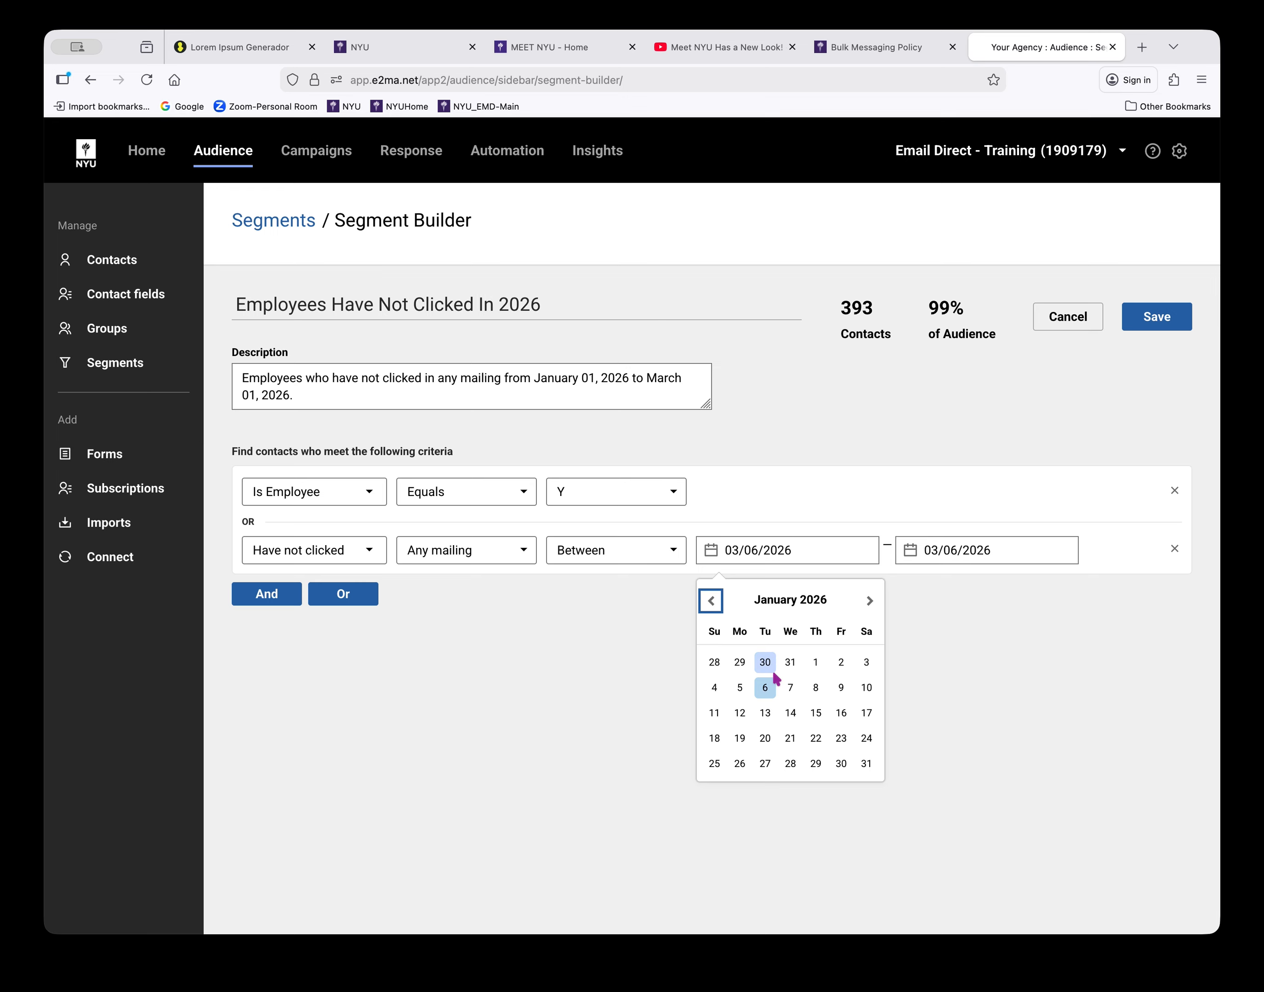
click(815, 663)
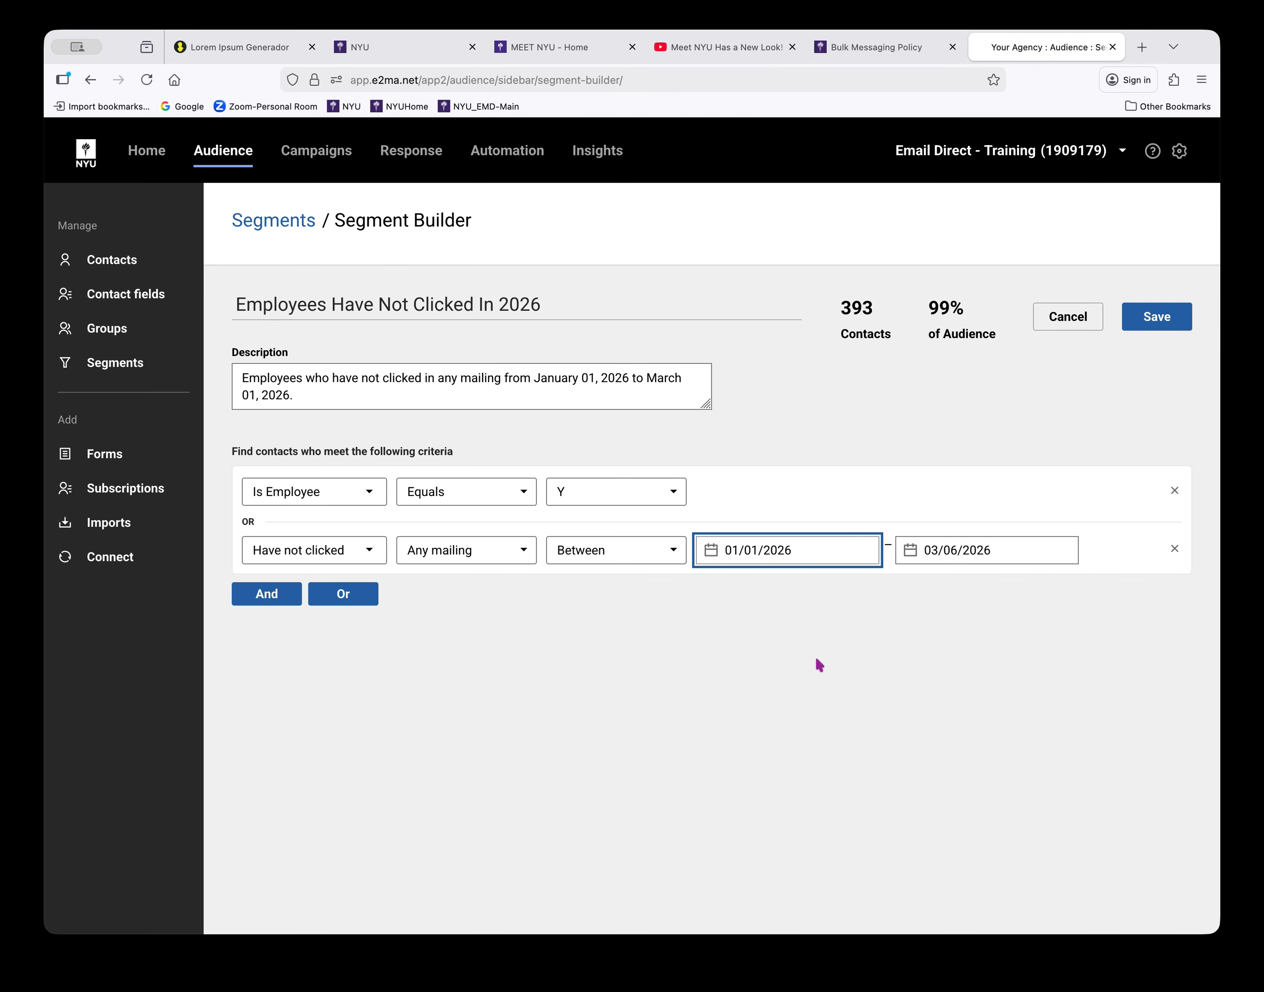
click(1006, 551)
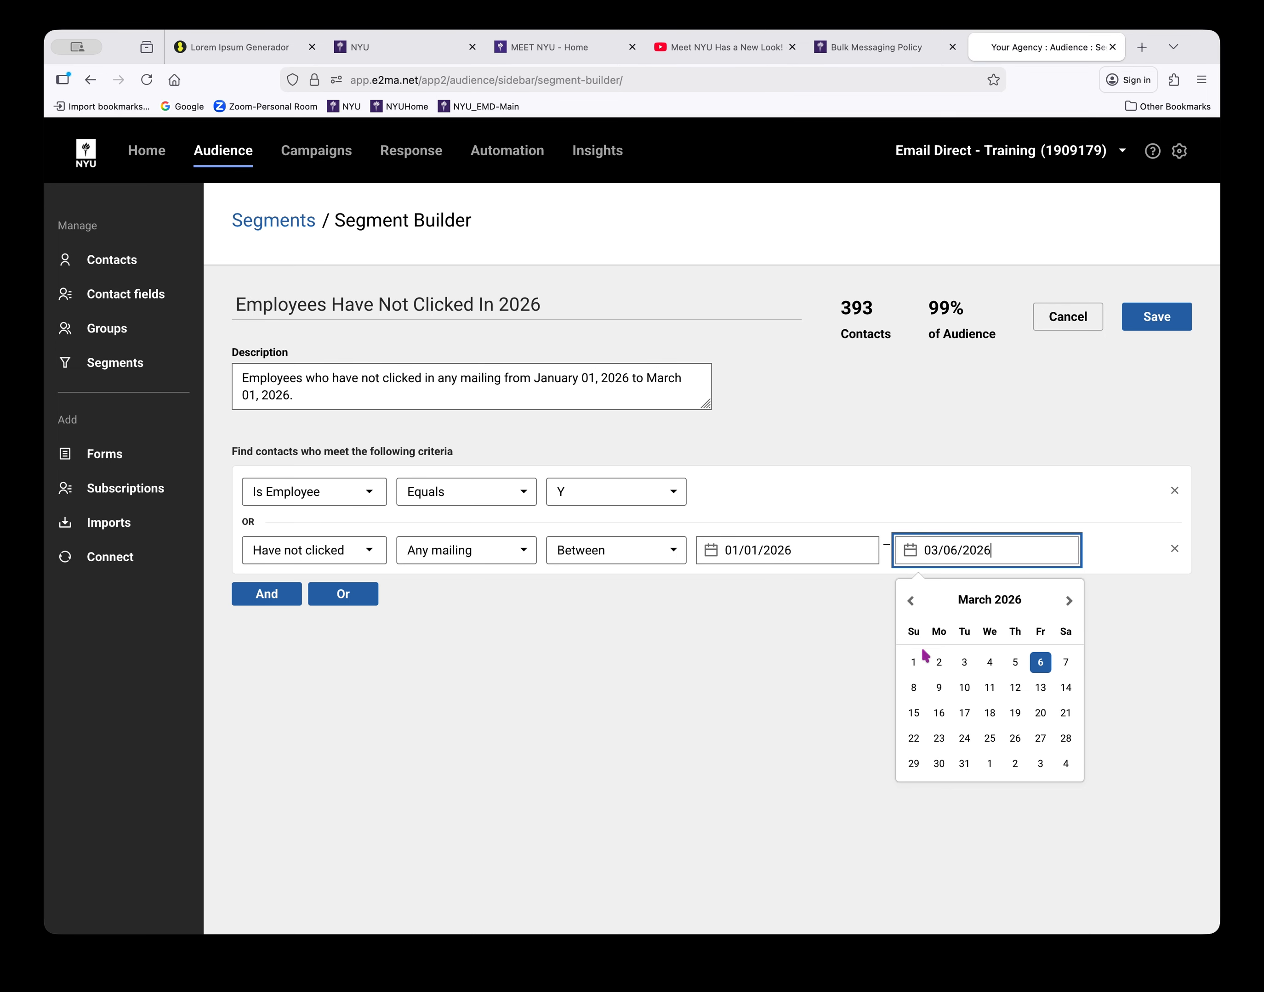
click(915, 663)
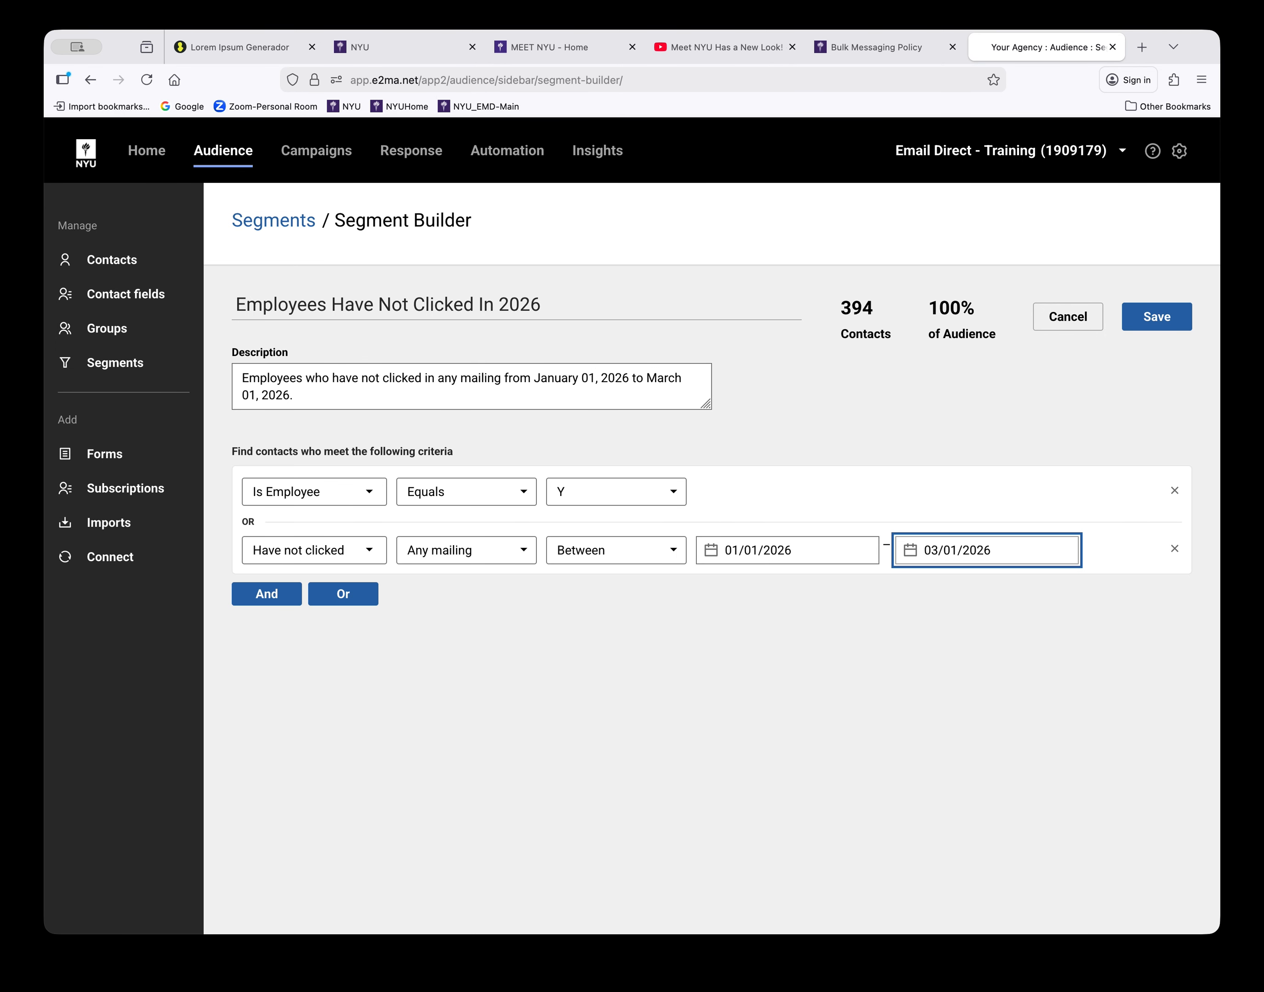
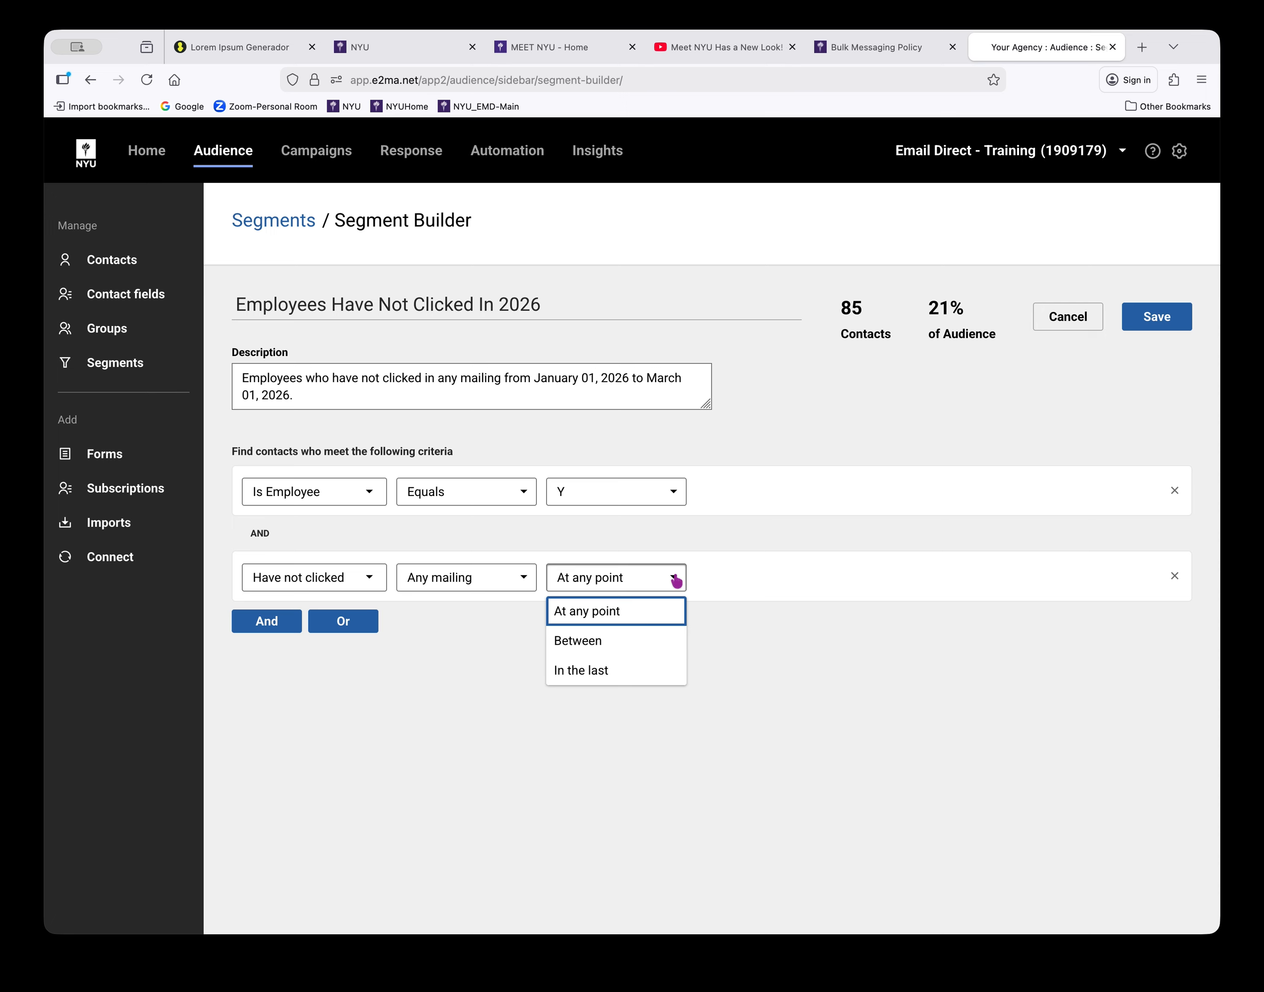
Limit the AND criterion Have not clicked Any mailing to between 01/01/2026 and 03/01/2026, and save the segment.
click(602, 647)
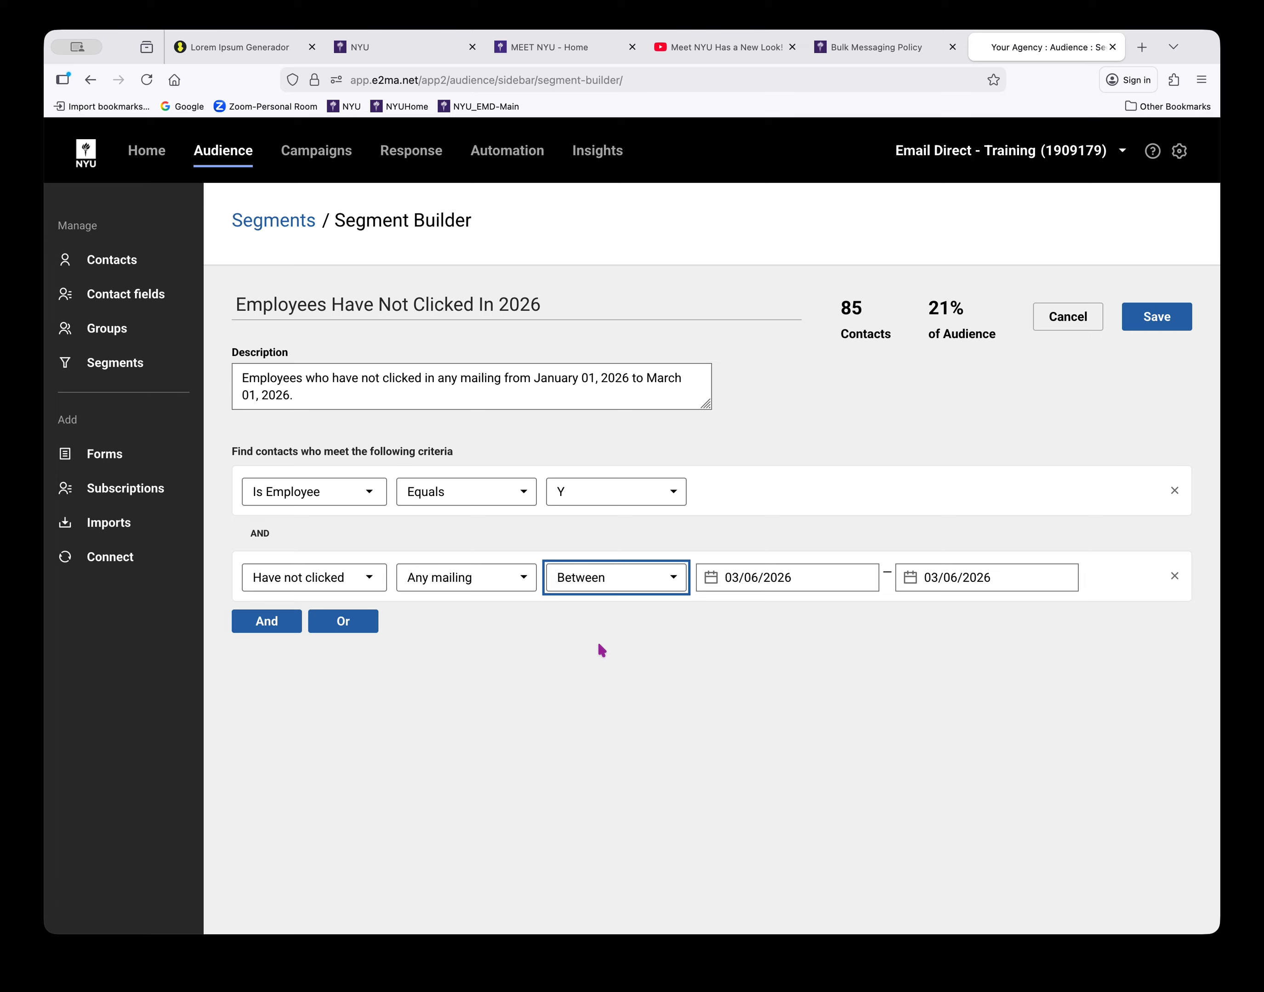
click(838, 579)
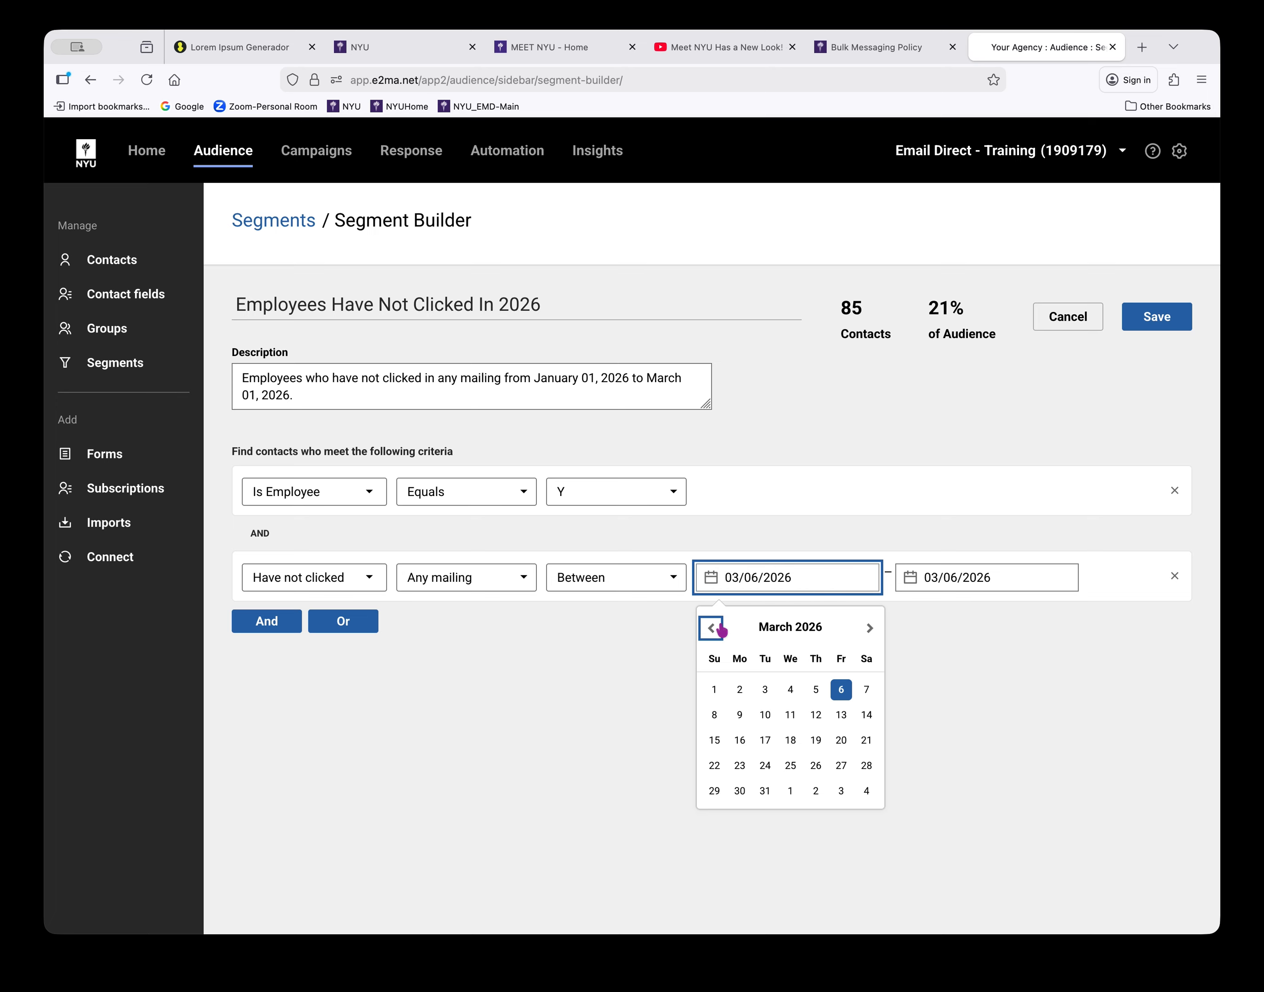
click(709, 628)
click(708, 628)
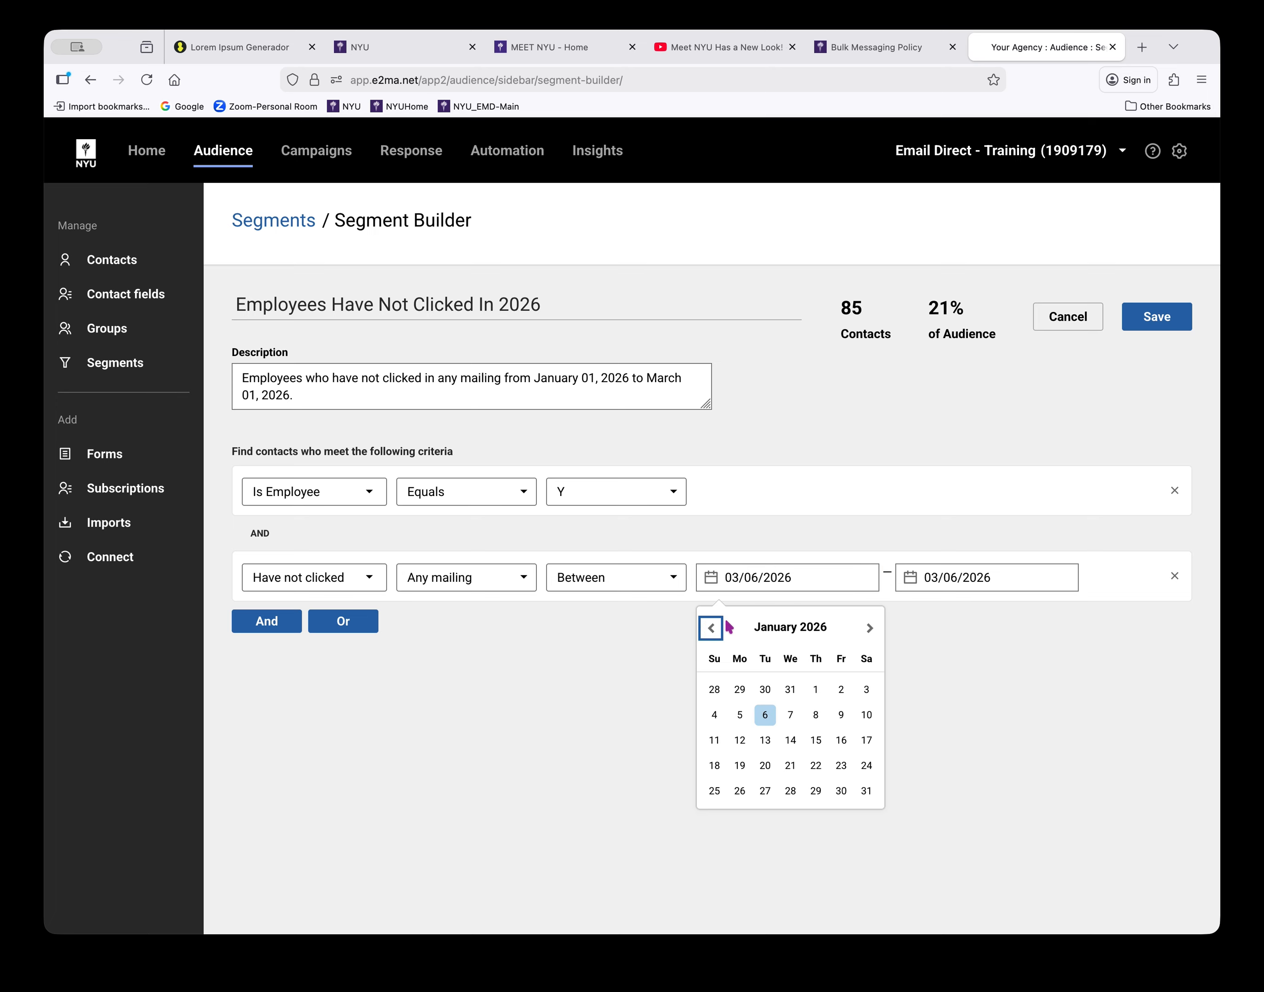
click(816, 689)
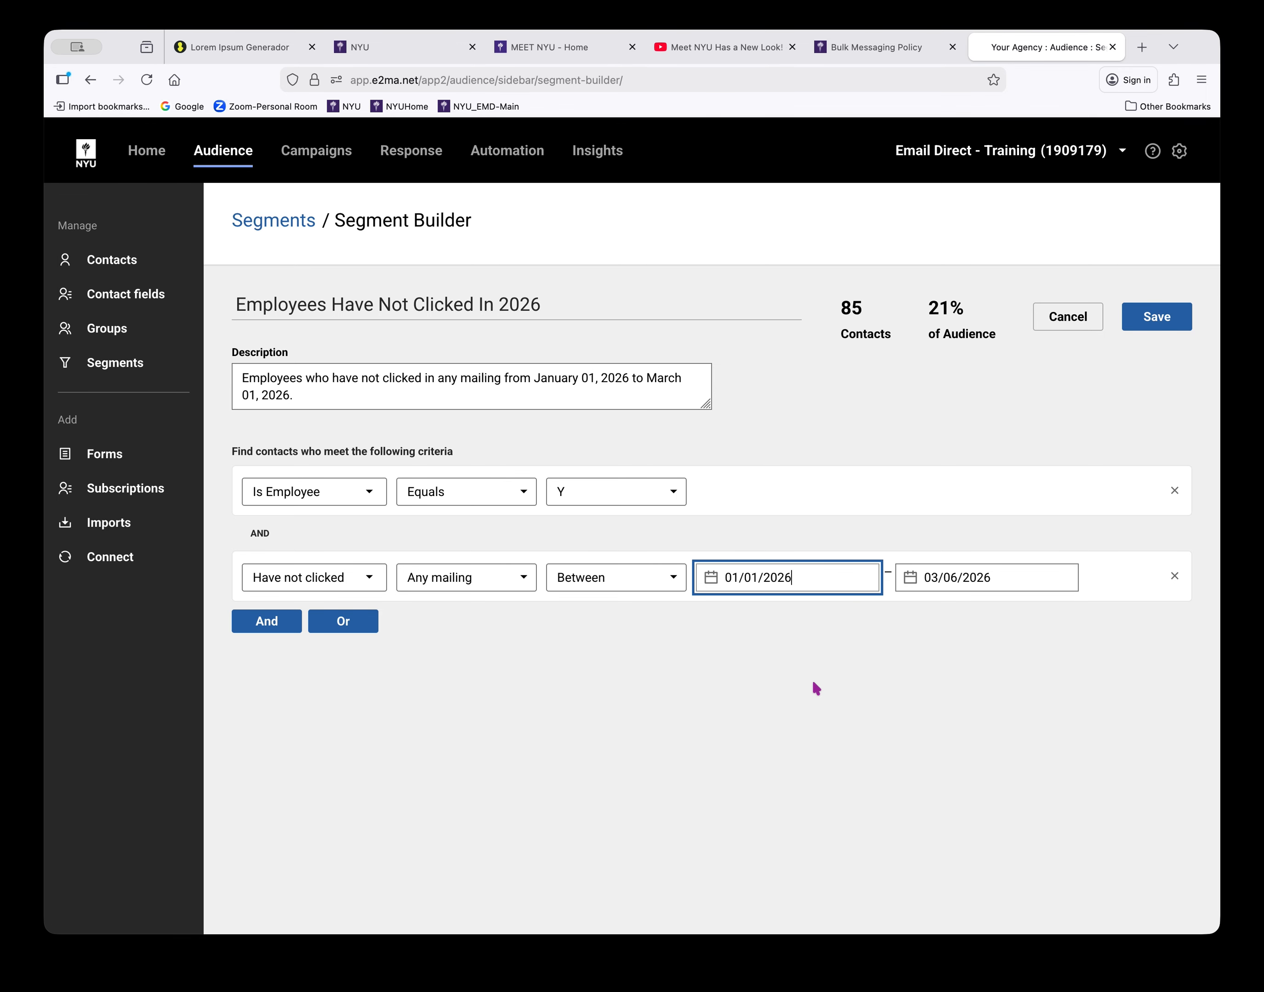
click(1038, 580)
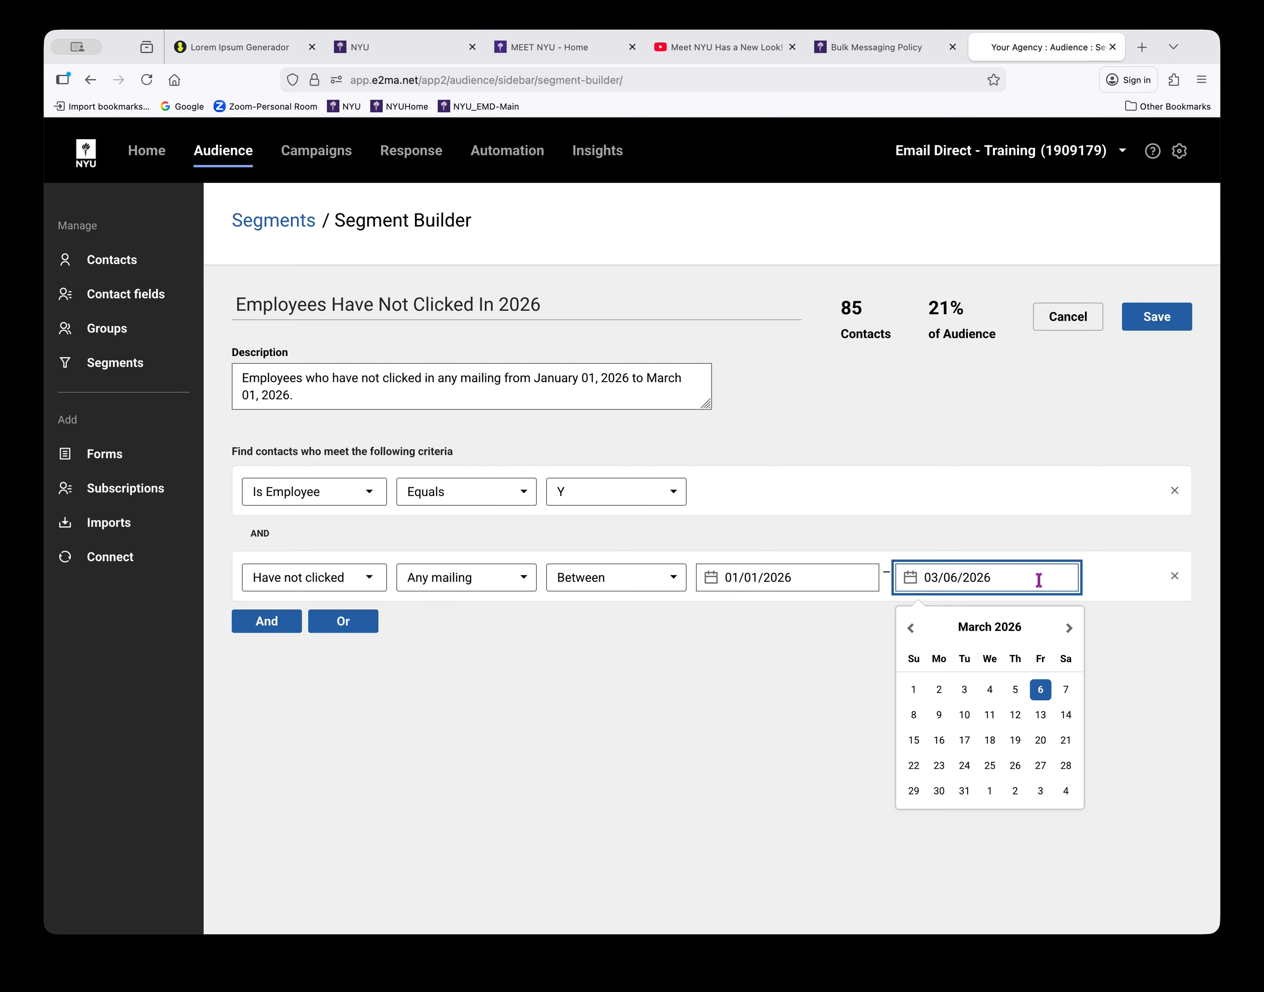
click(916, 690)
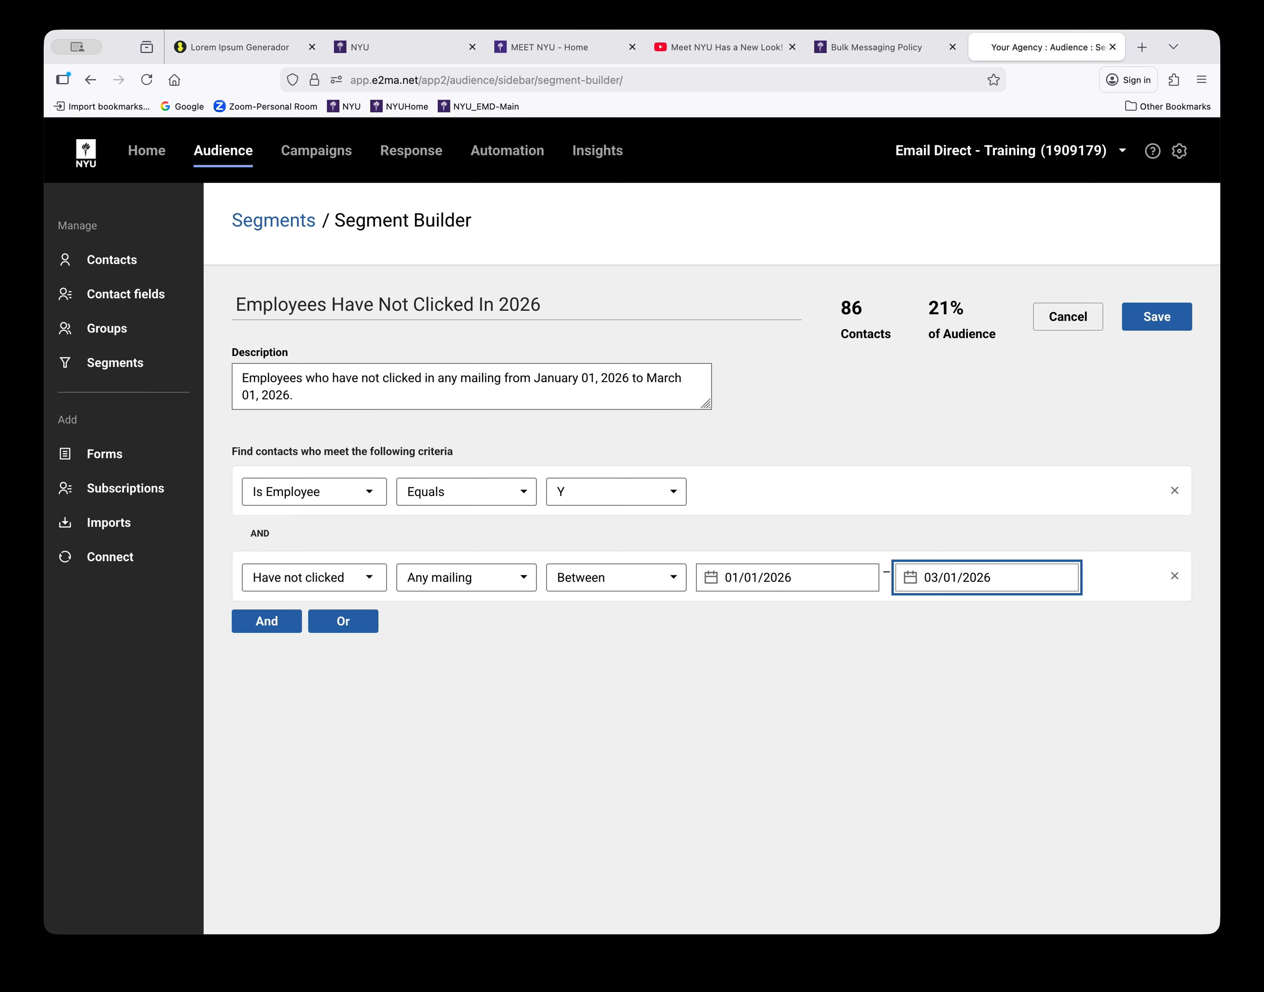
click(1004, 580)
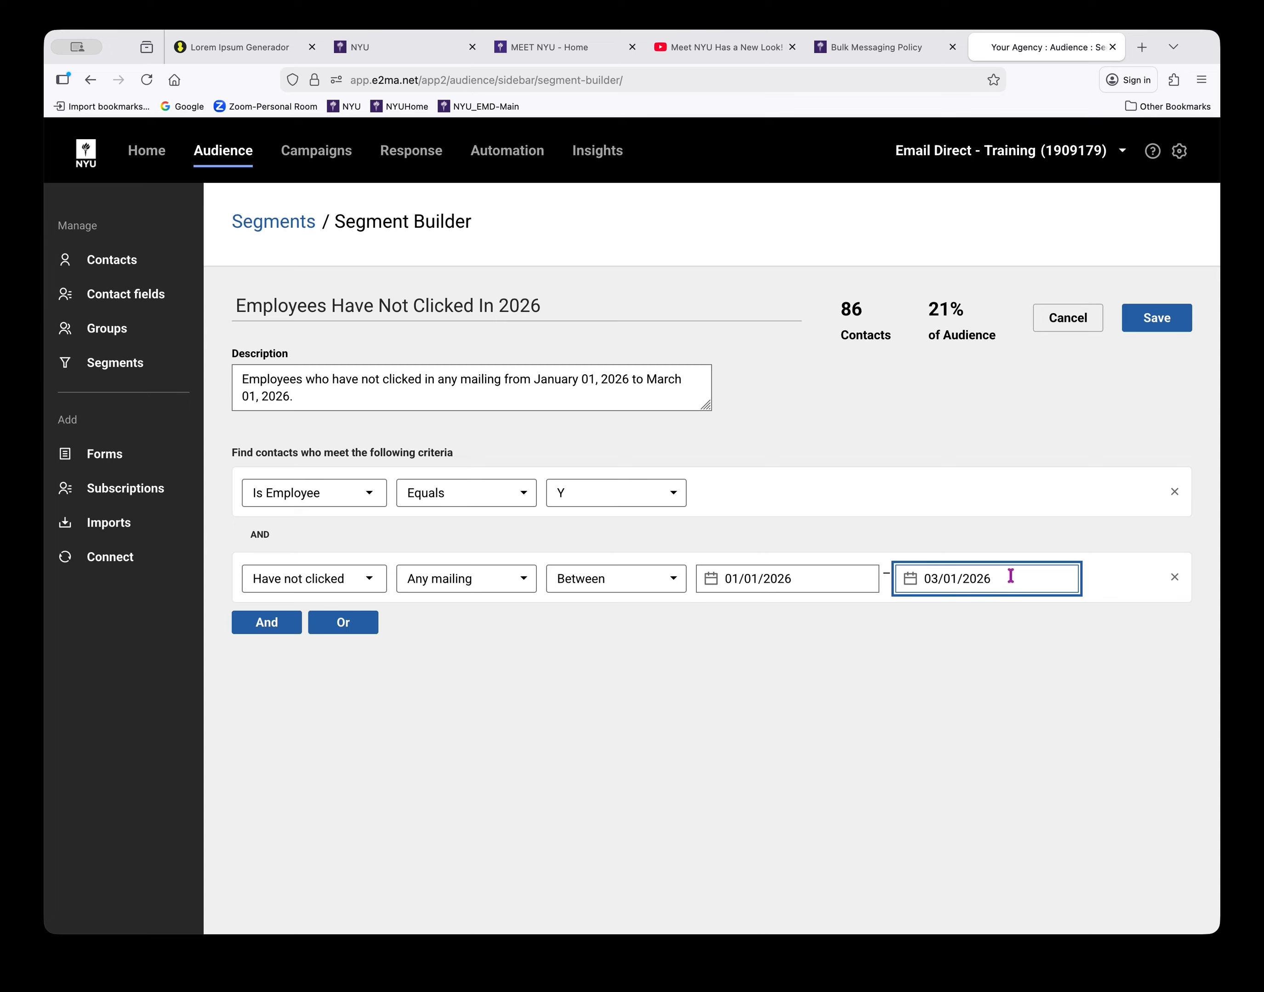
click(1168, 326)
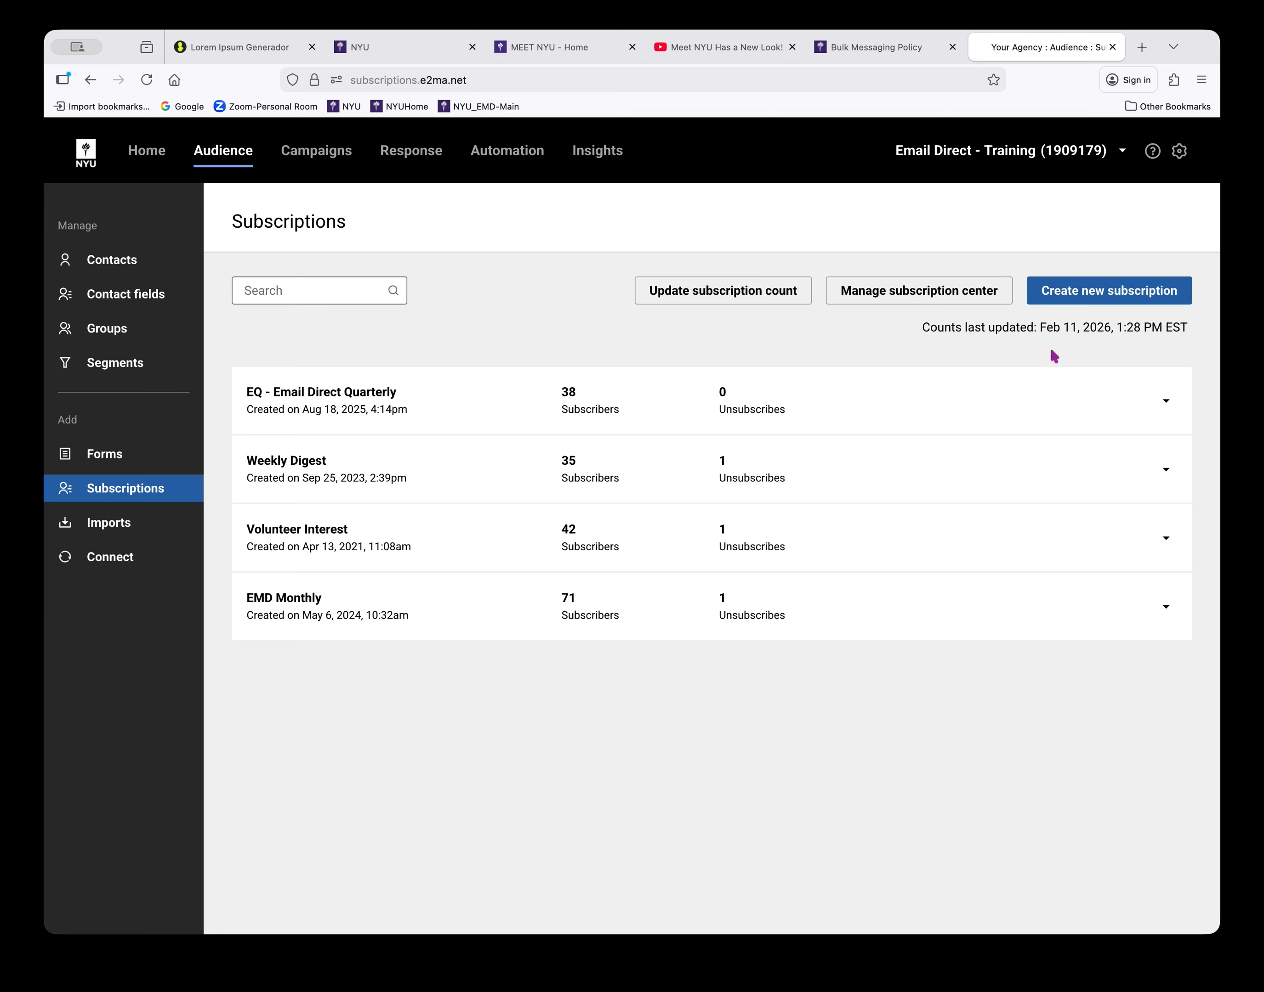
Update the subscription counts and start a new subscription named "Email Direct News".
click(755, 293)
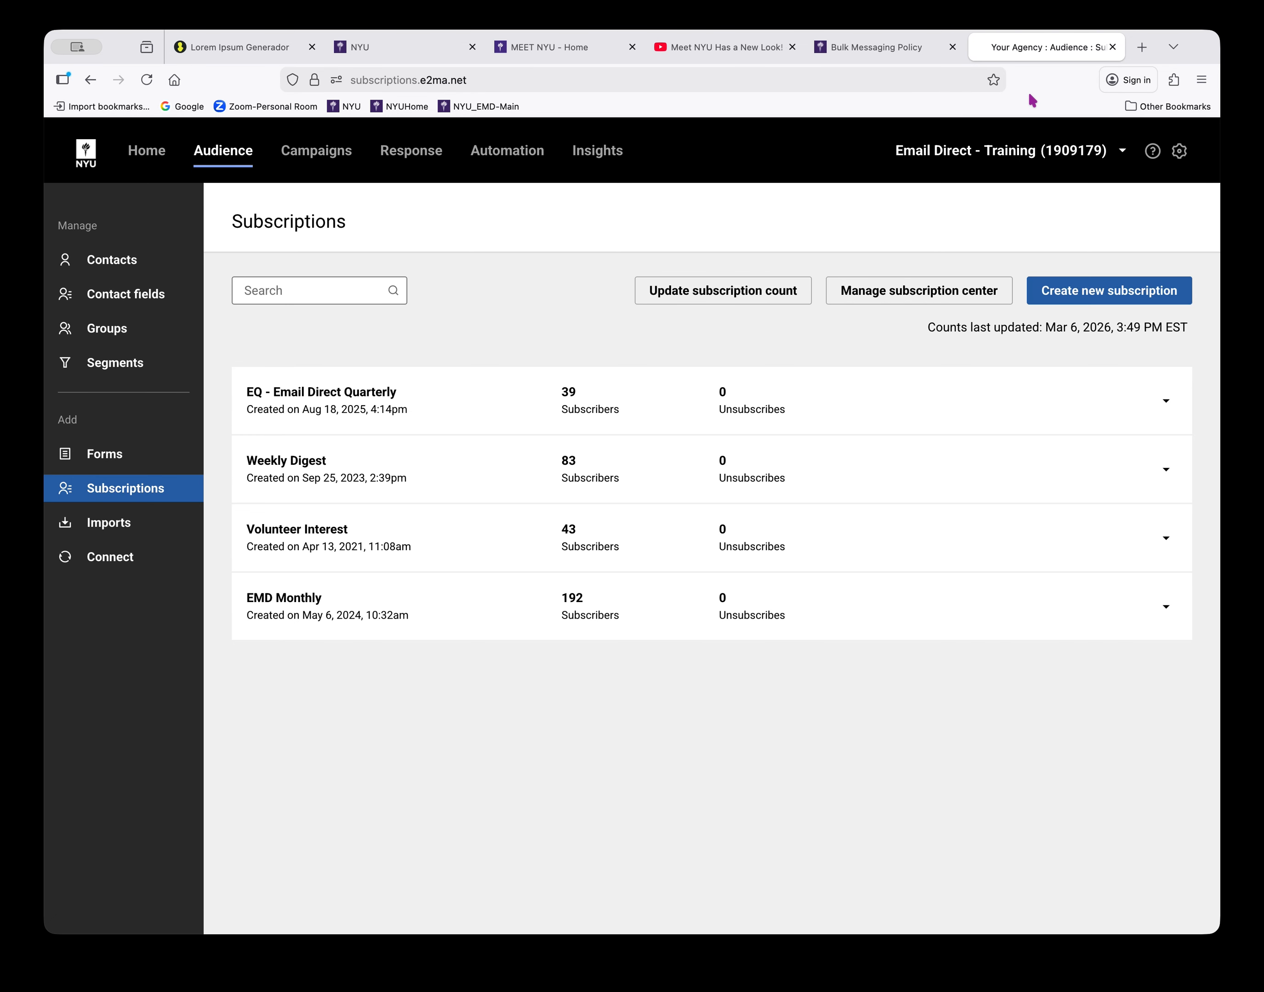
click(1072, 296)
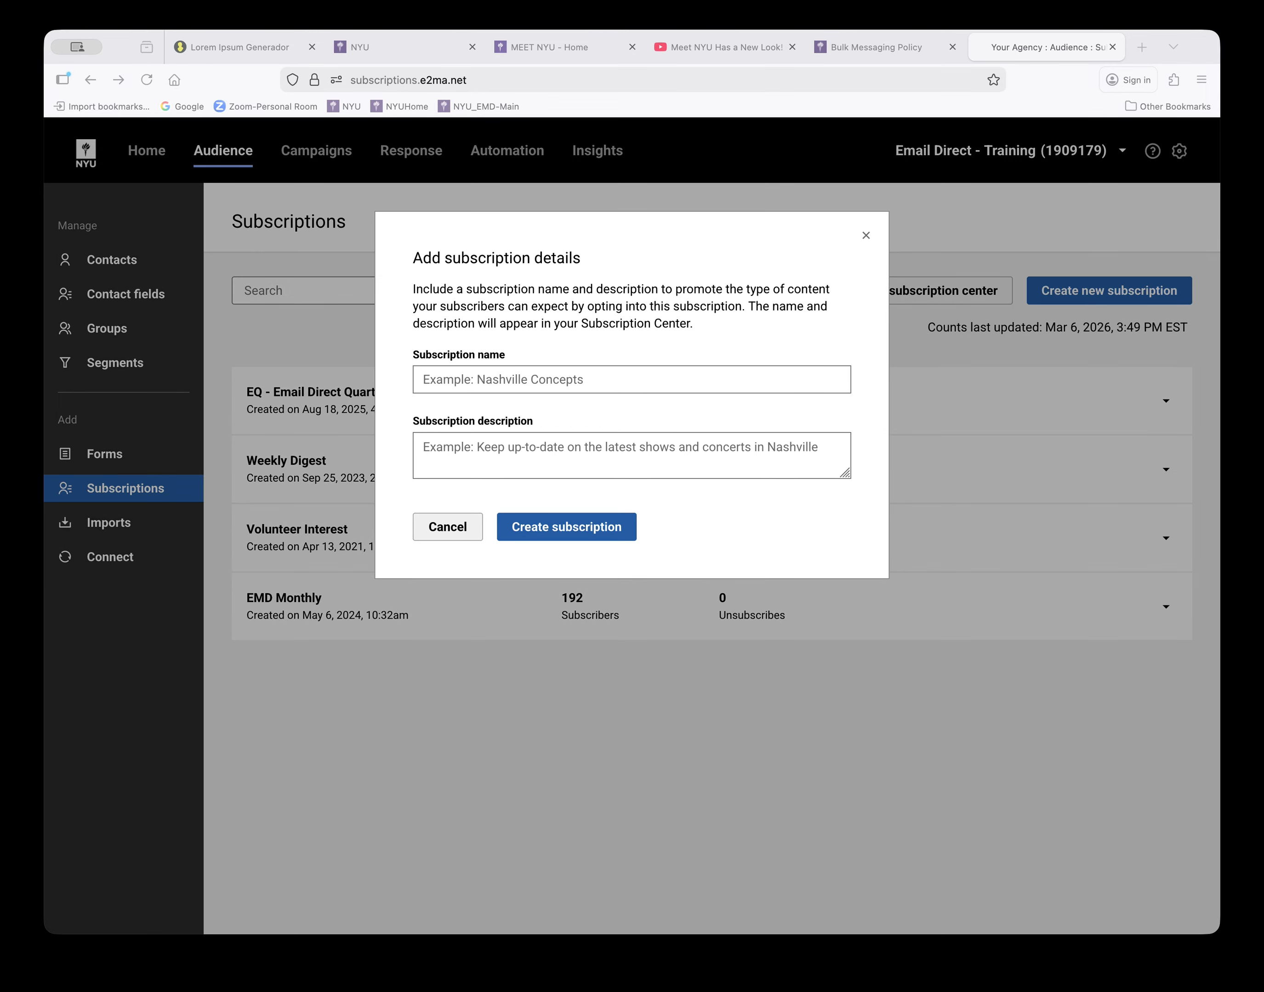
click(521, 378)
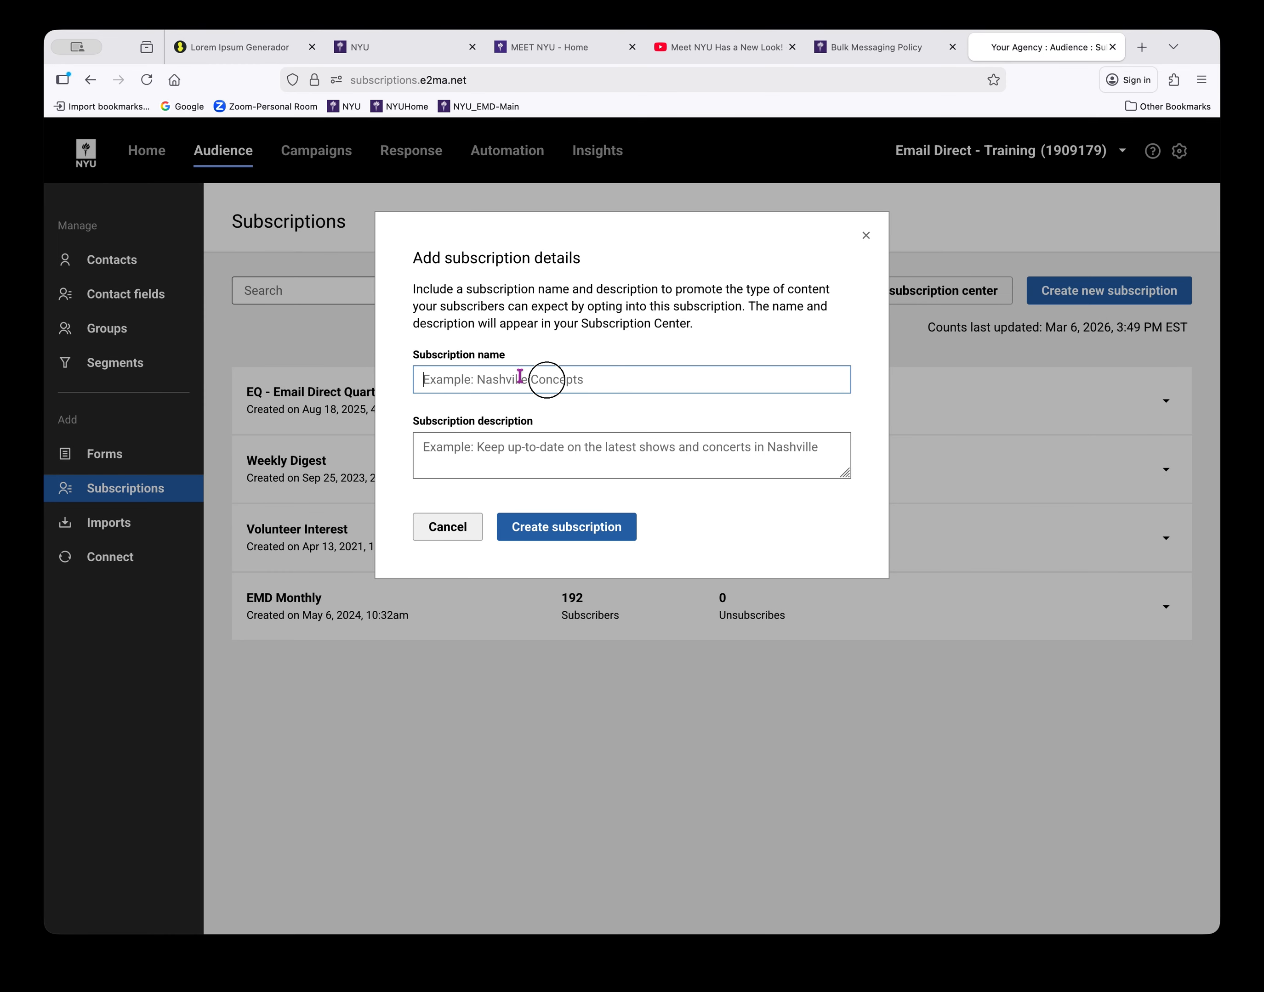
text(Email Direct News)
Describe the subscription as "Keep up-to-date on the latest Email Direct news, features, and tips." and create it.
click(503, 452)
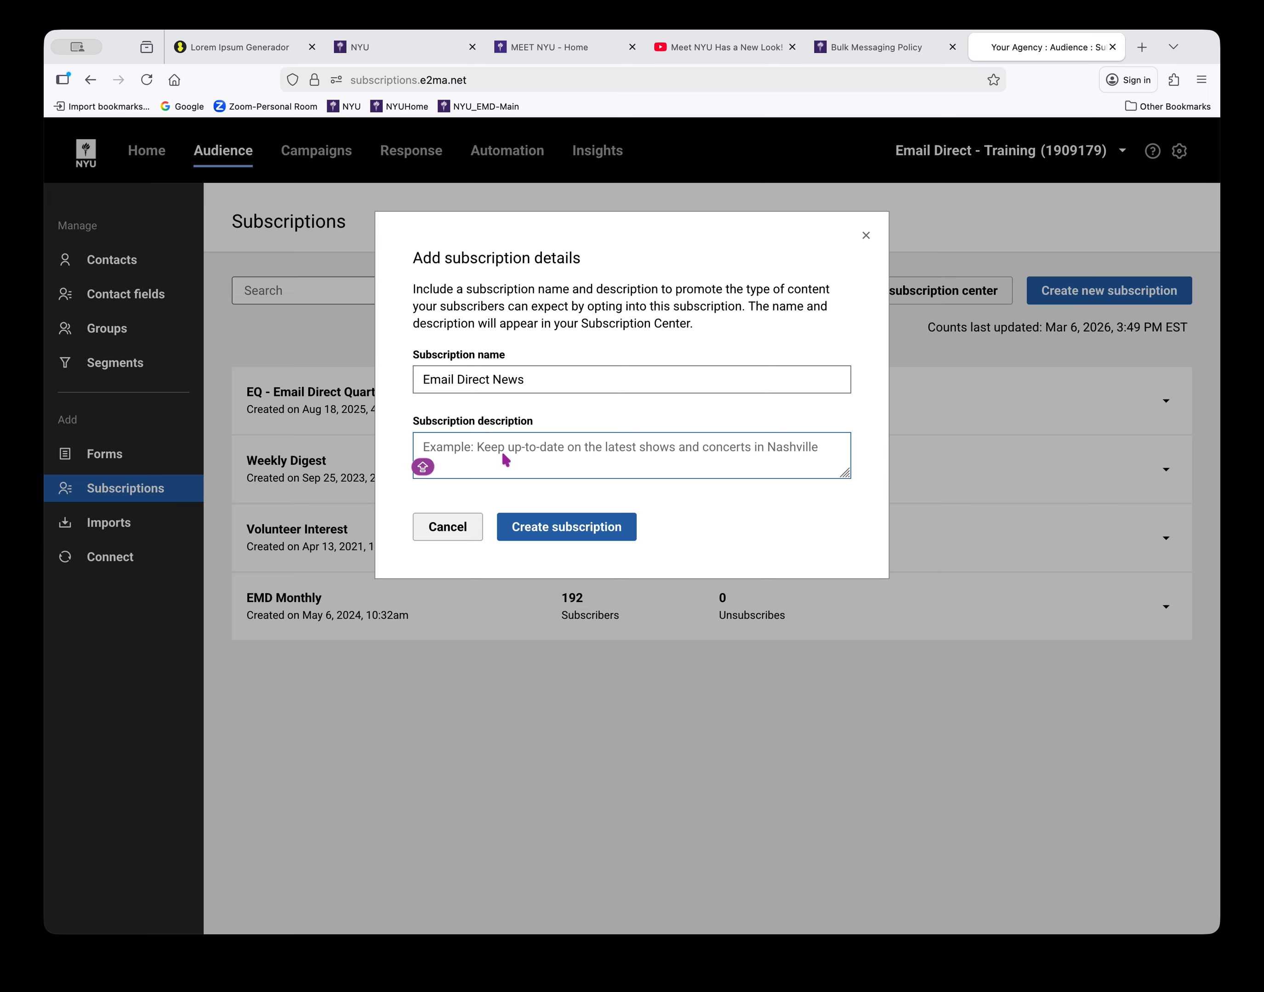
click(504, 458)
key(super+Tab)
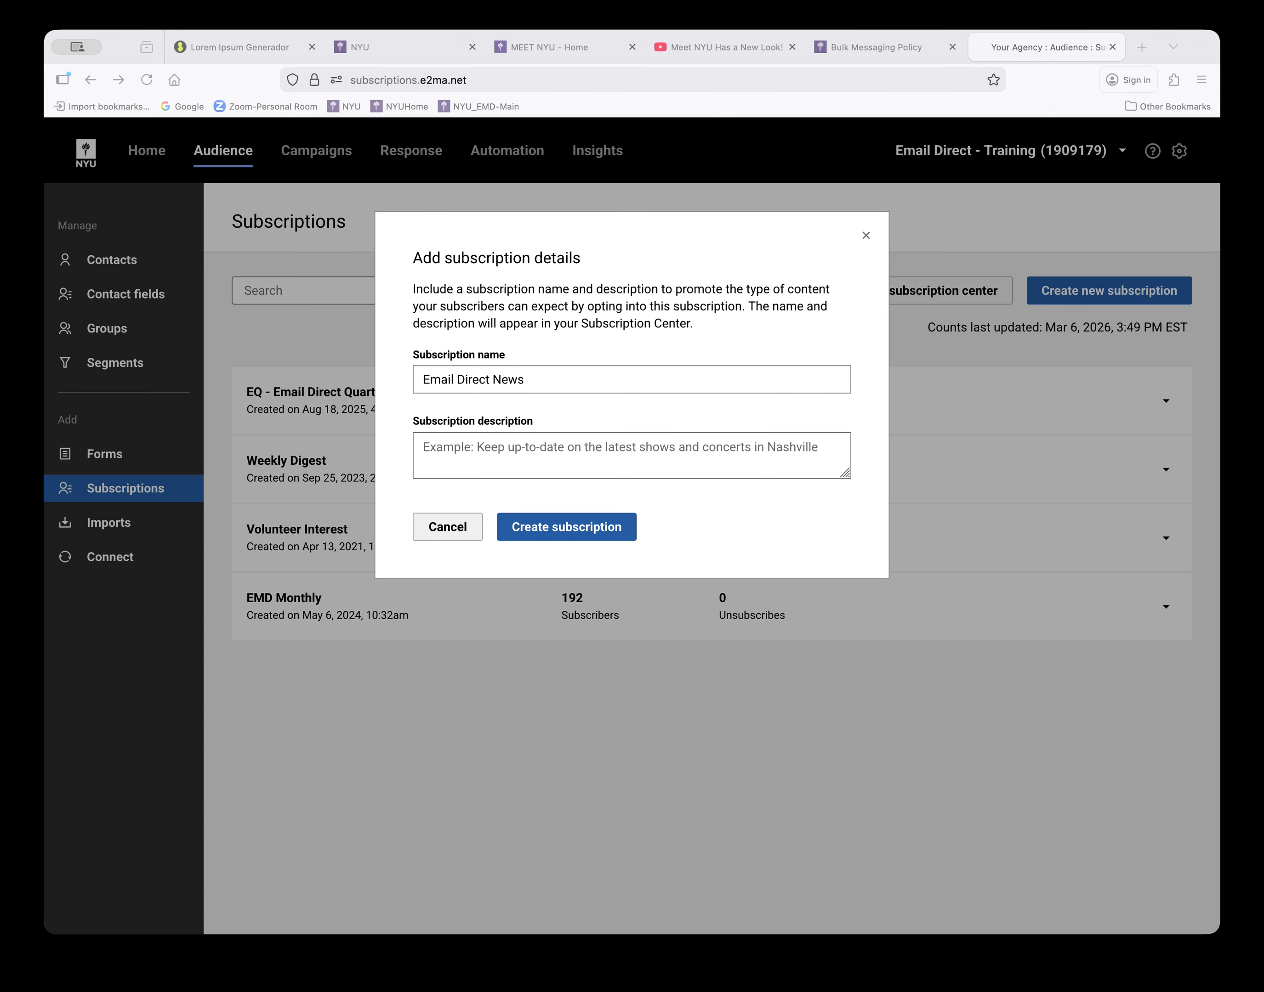
click(697, 452)
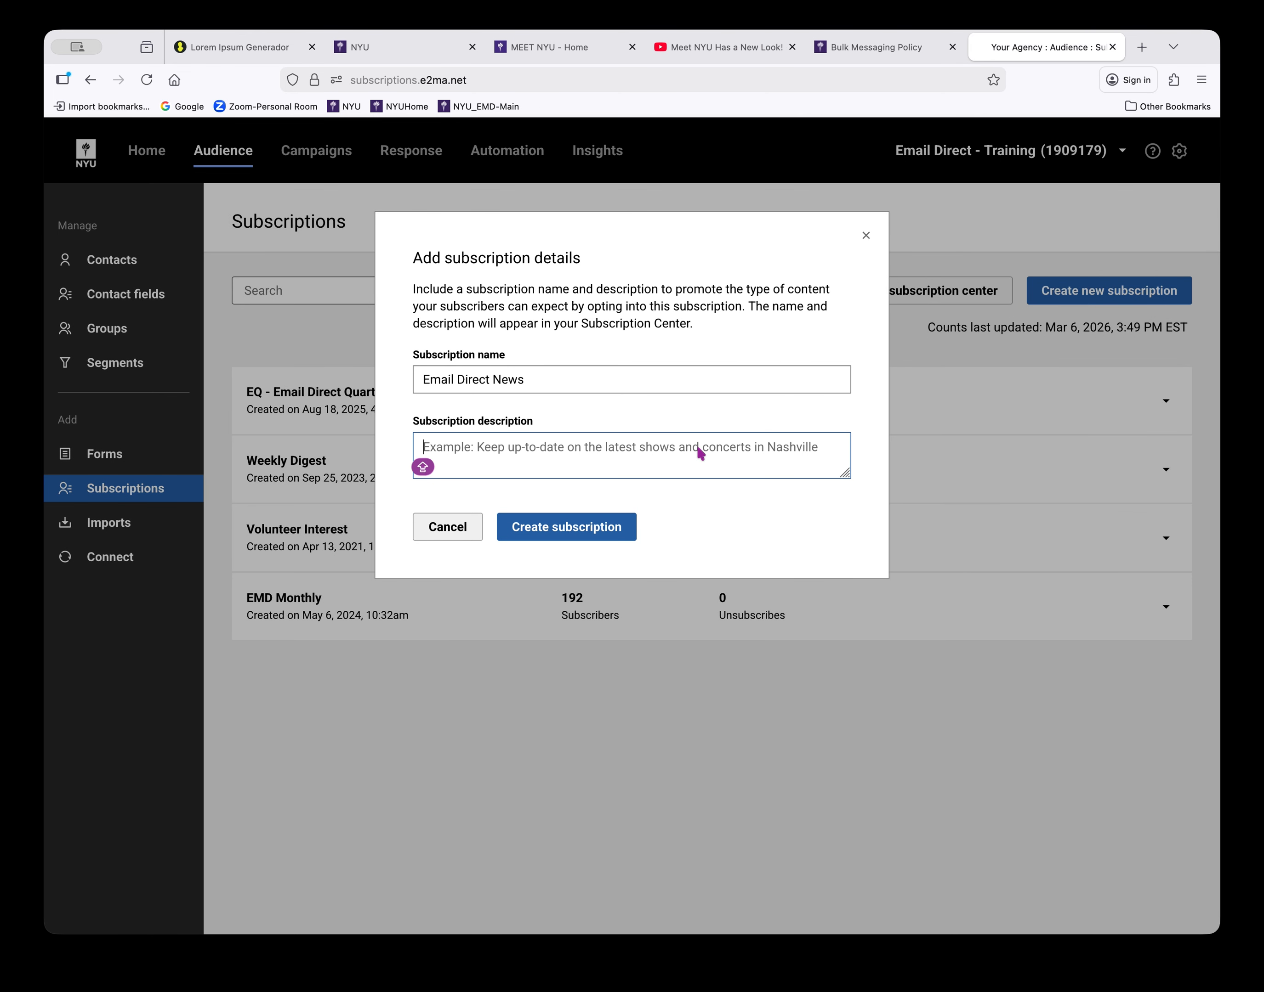
text(Keep up-to-date on the latest Email Direct news, features, and tips.)
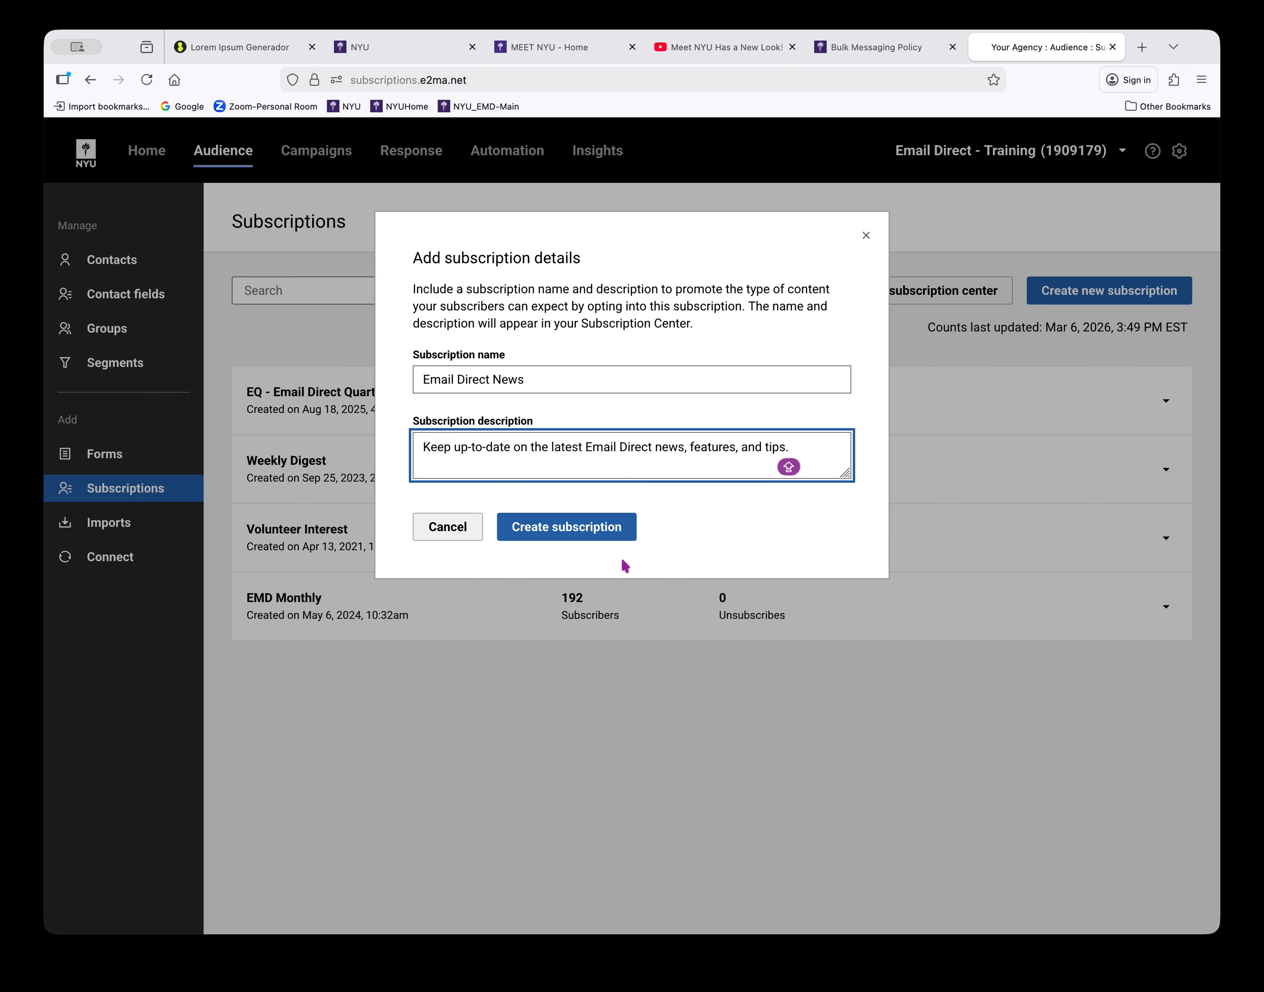
click(601, 532)
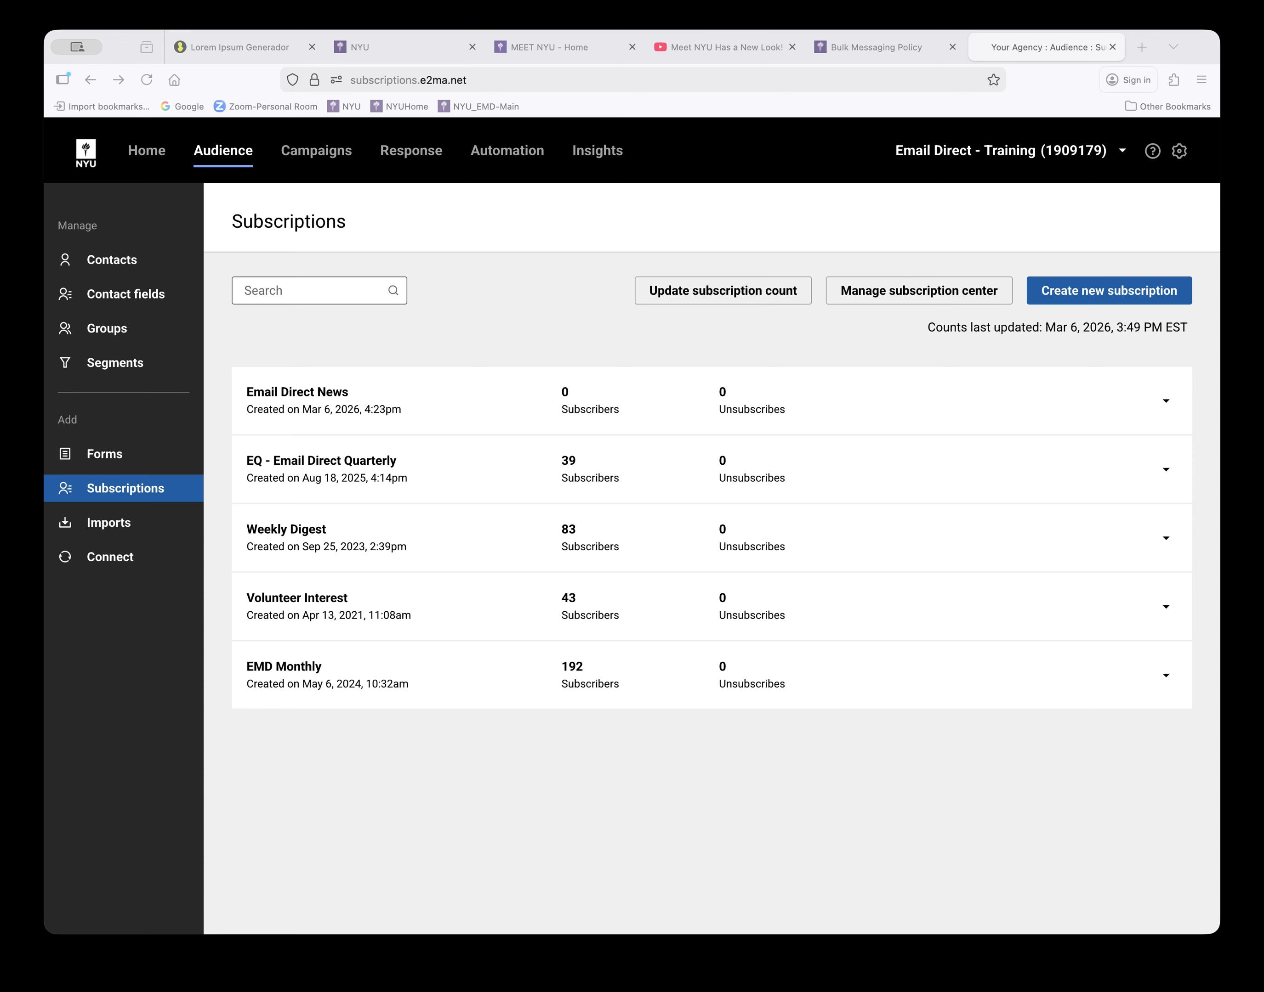
Examine the existing groups available as a source of subscribers for the Email Direct News subscription.
click(1206, 397)
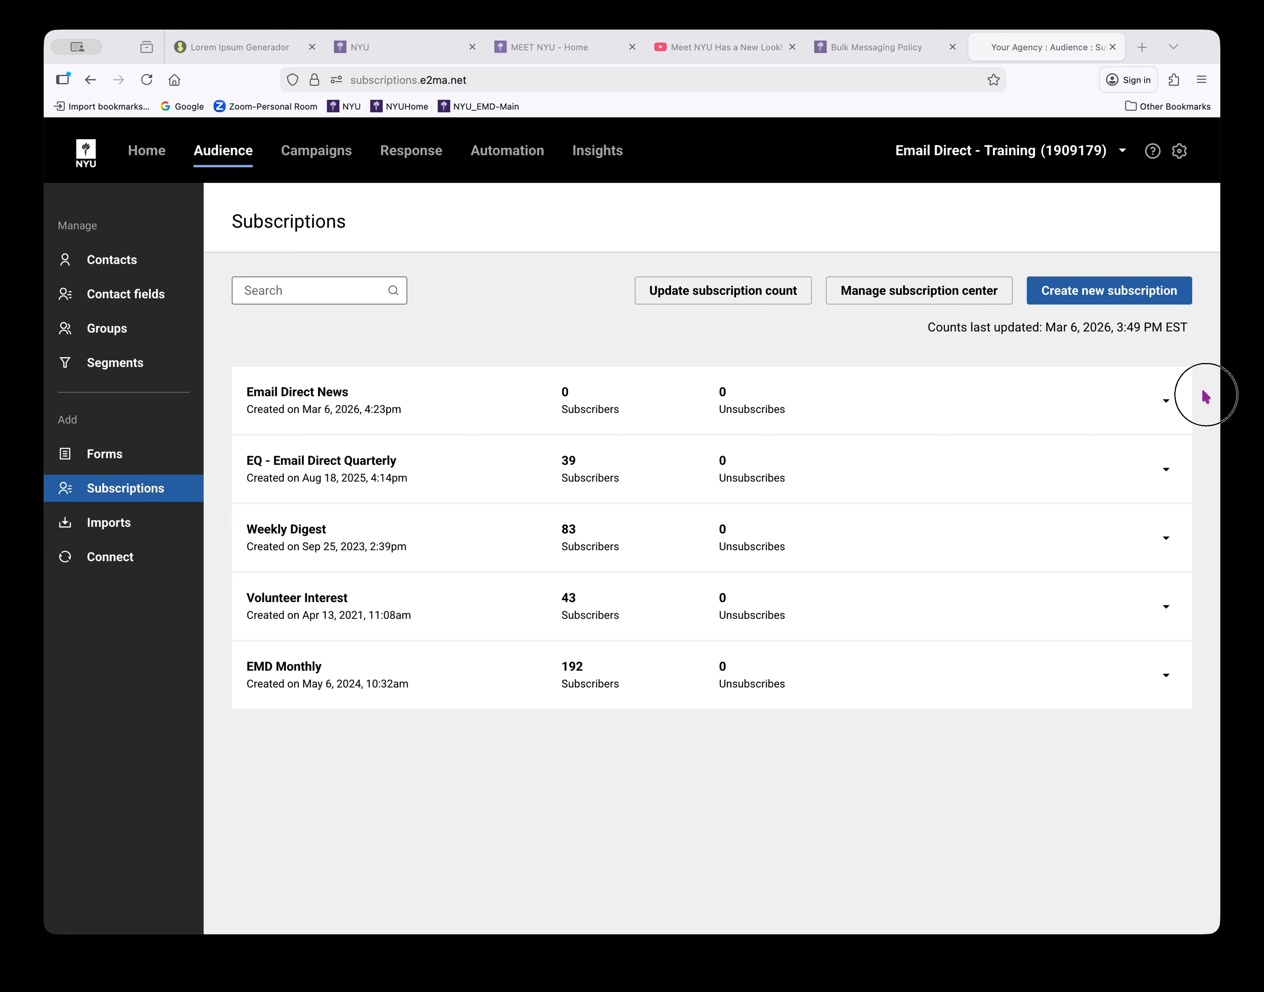
click(1166, 402)
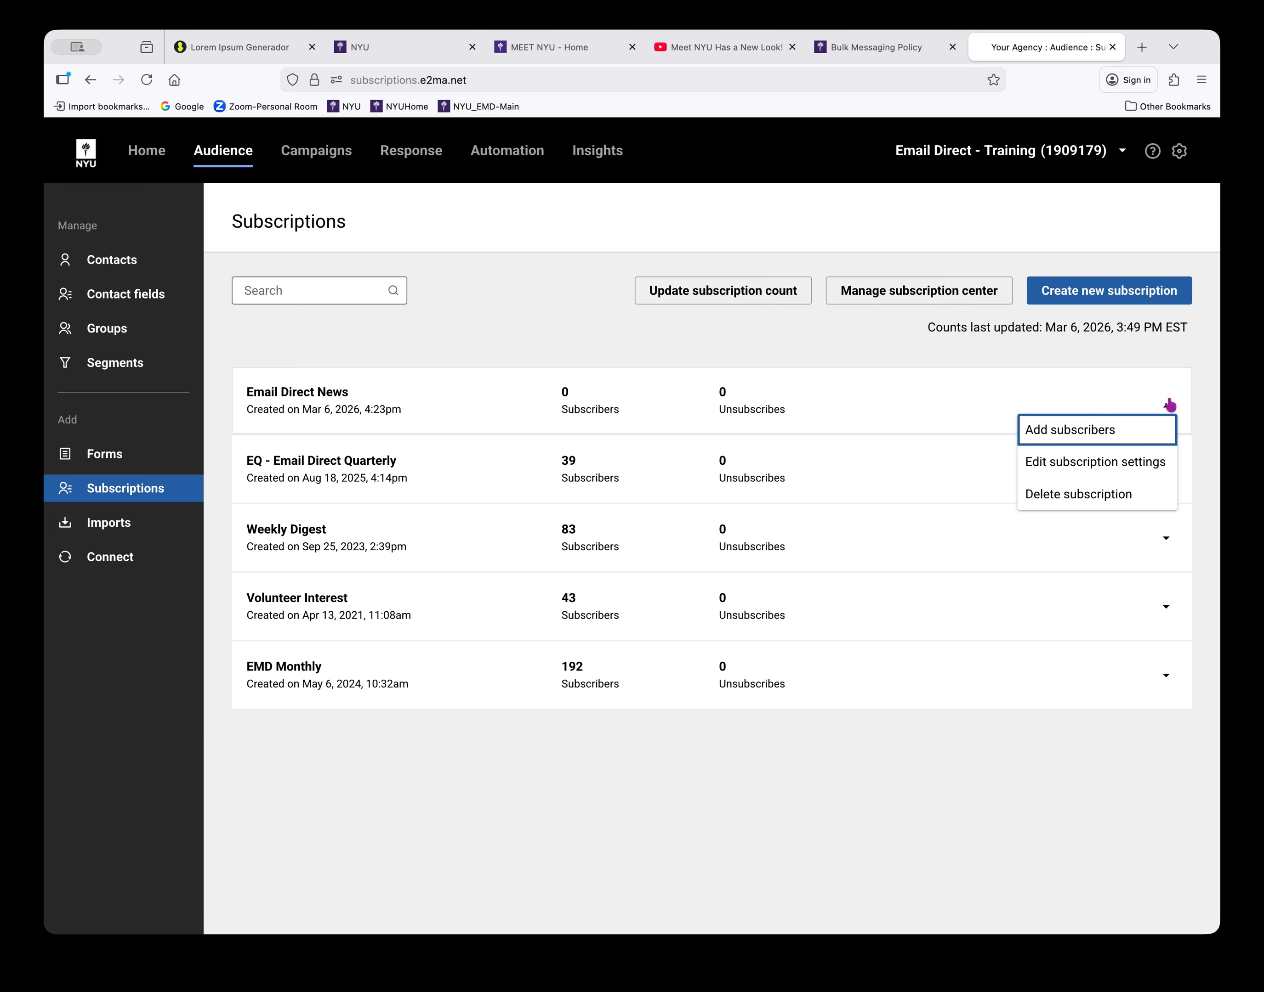
click(1101, 433)
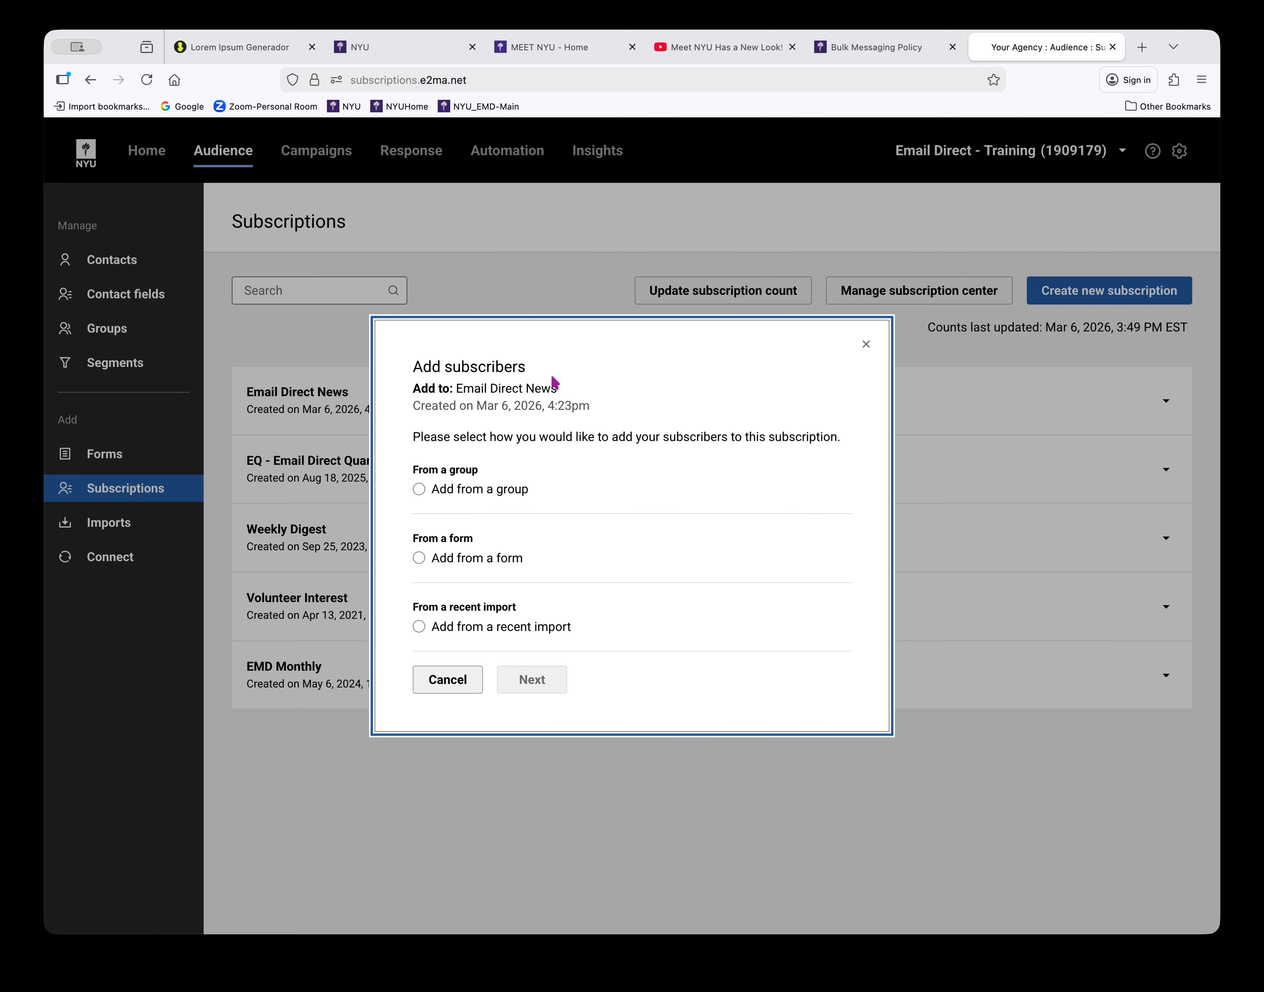
click(420, 492)
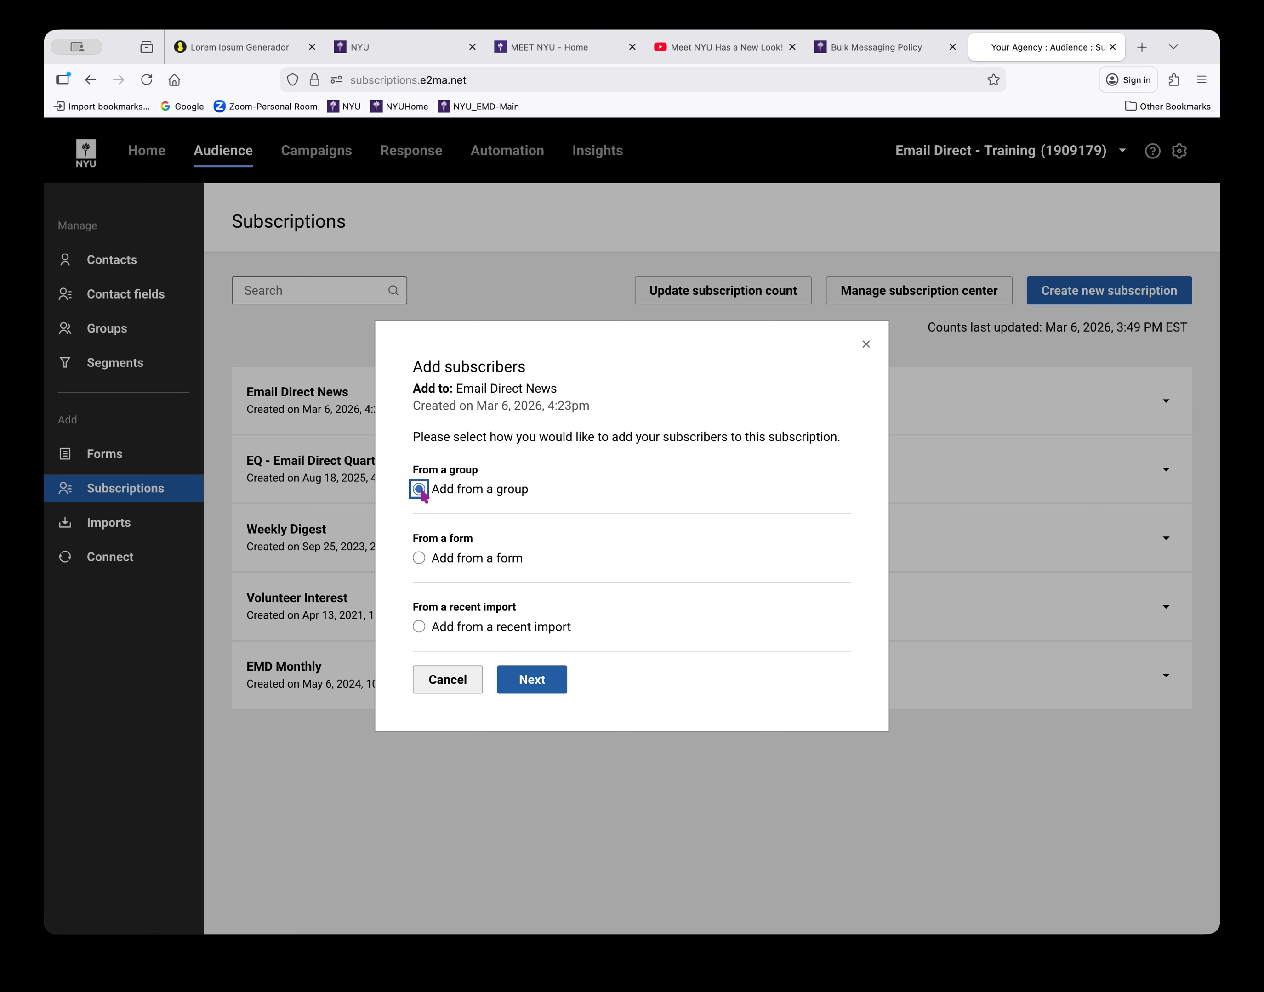
click(548, 683)
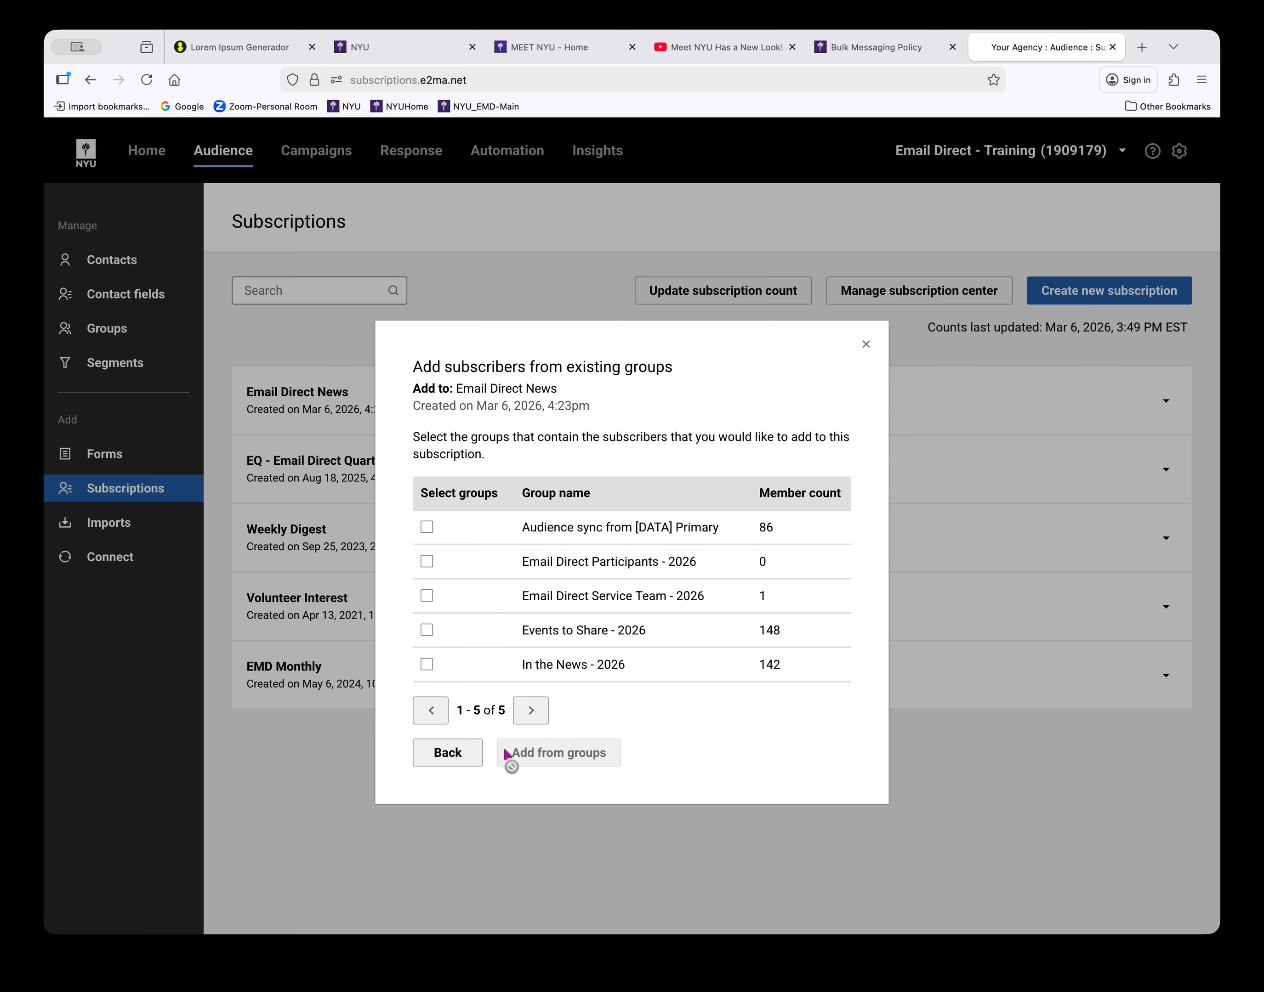
click(463, 754)
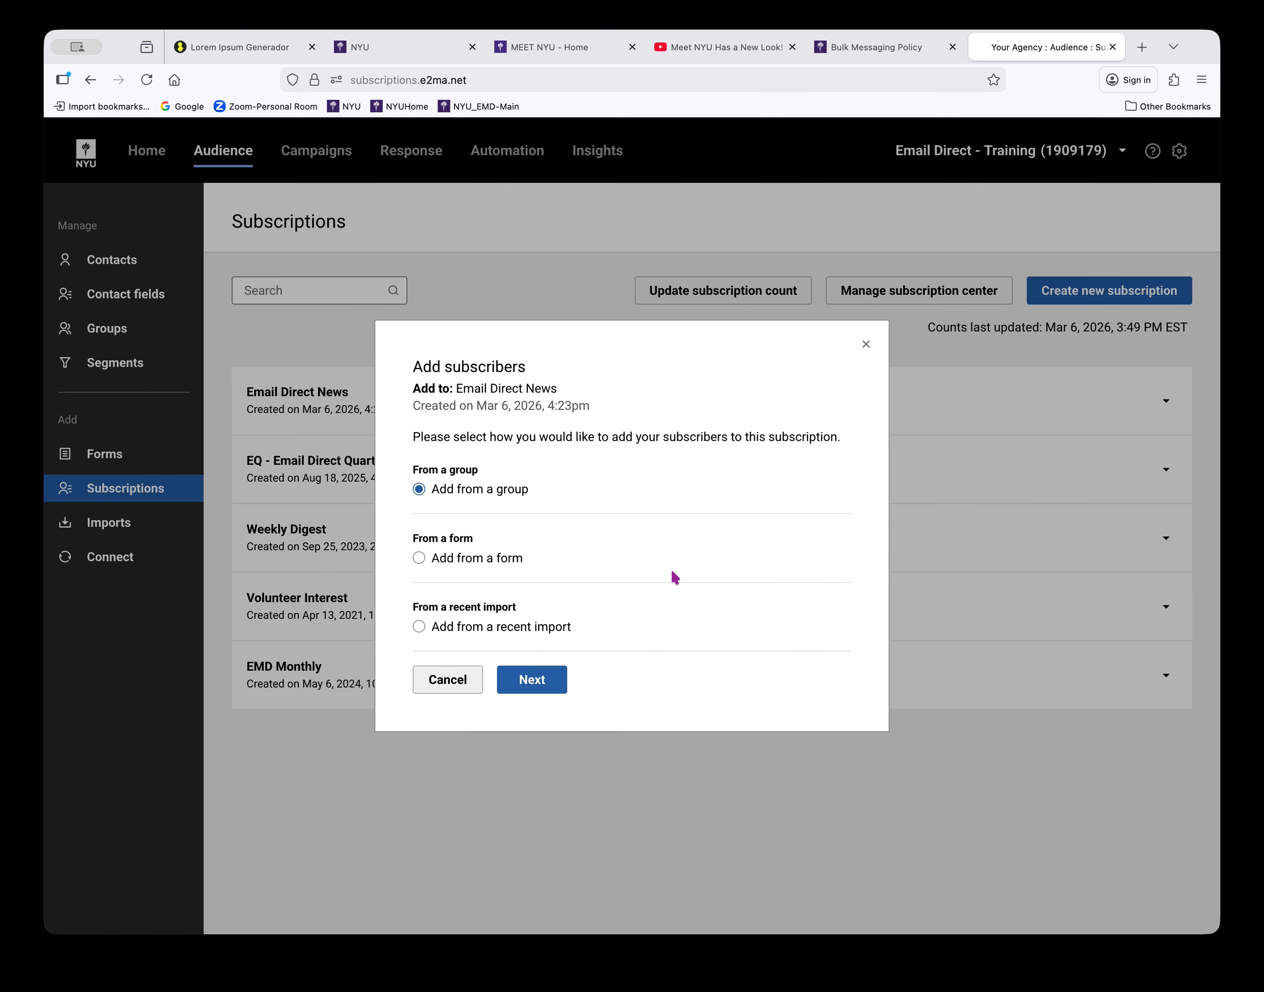
Examine the signup forms available as a source of subscribers for Email Direct News.
click(430, 558)
click(550, 681)
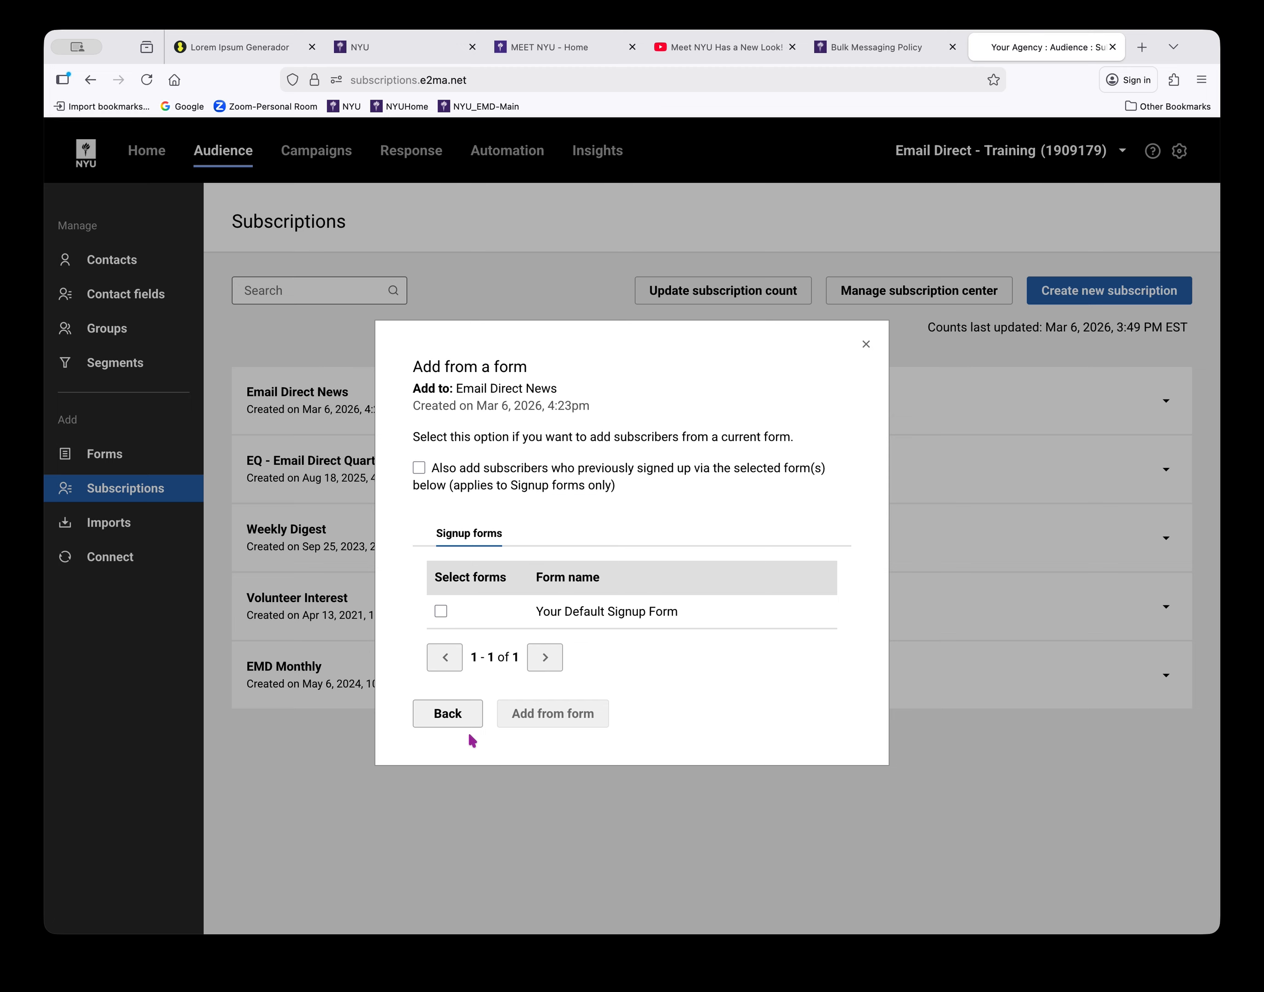
click(456, 716)
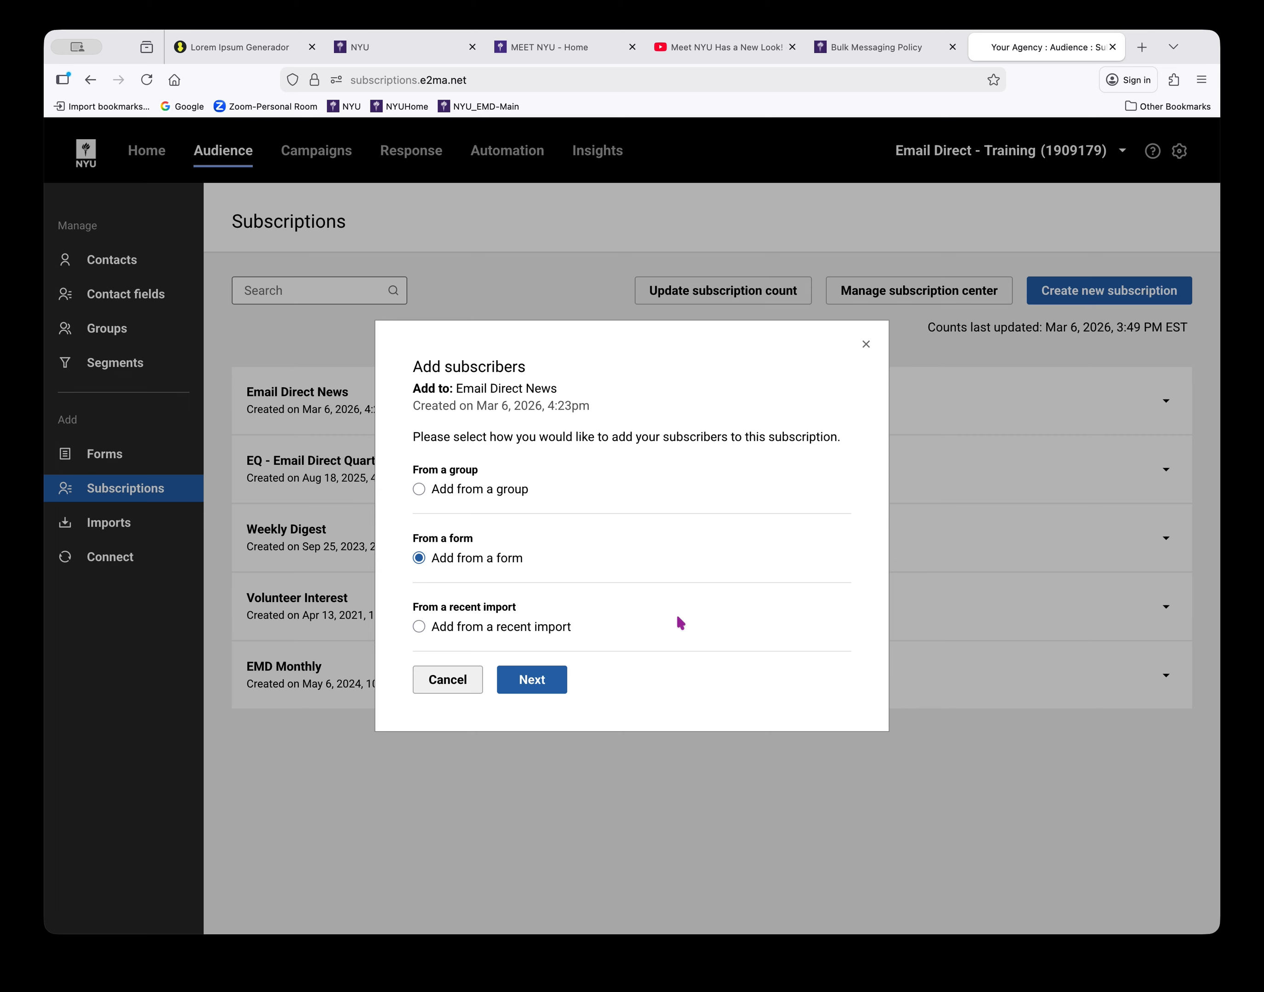
Examine the recent CSV imports available as a source for Email Direct News, and leave without adding any subscribers.
click(419, 627)
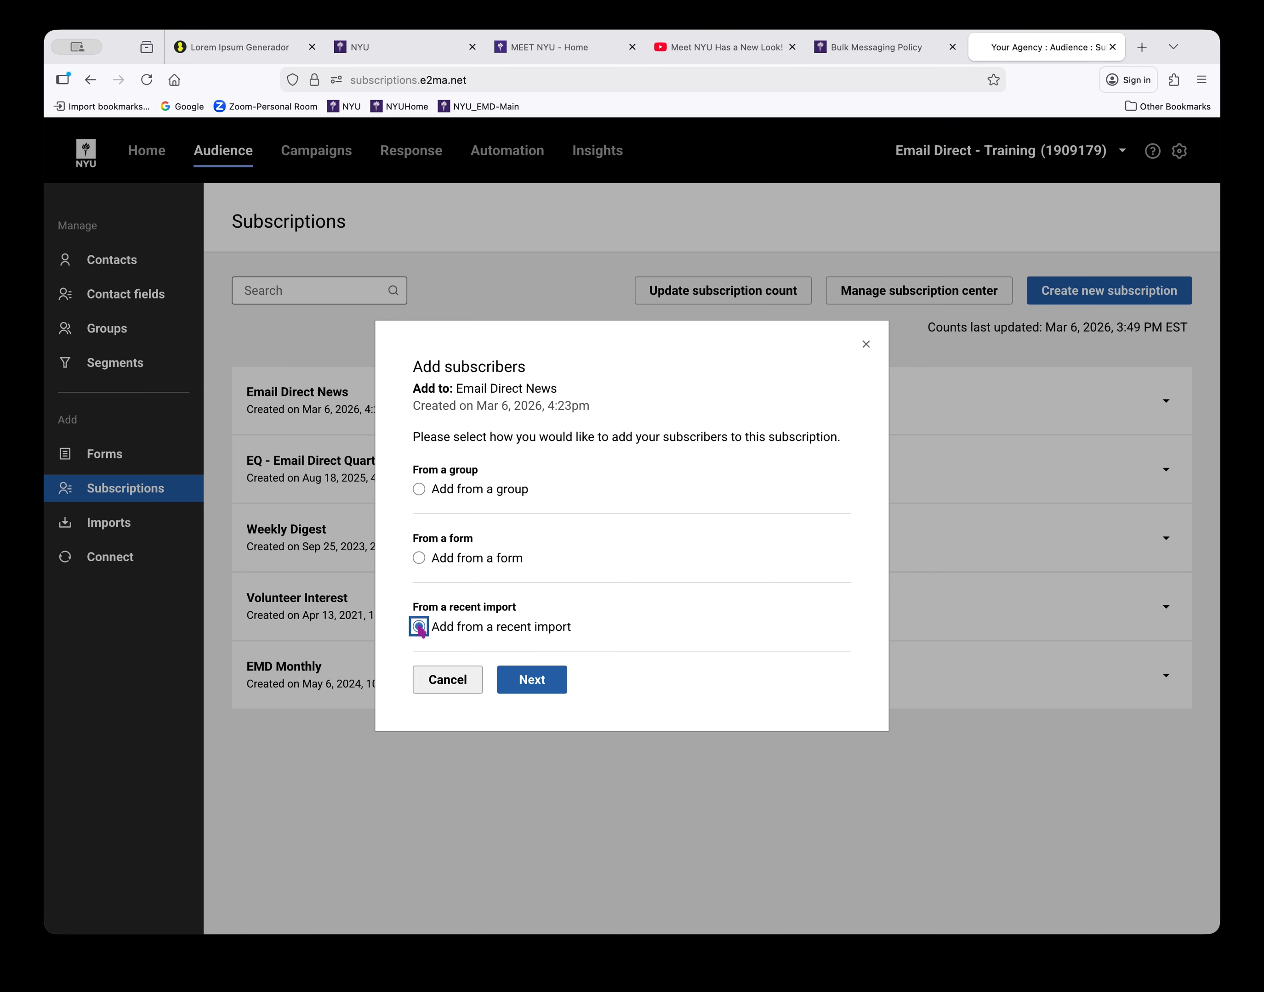
click(530, 680)
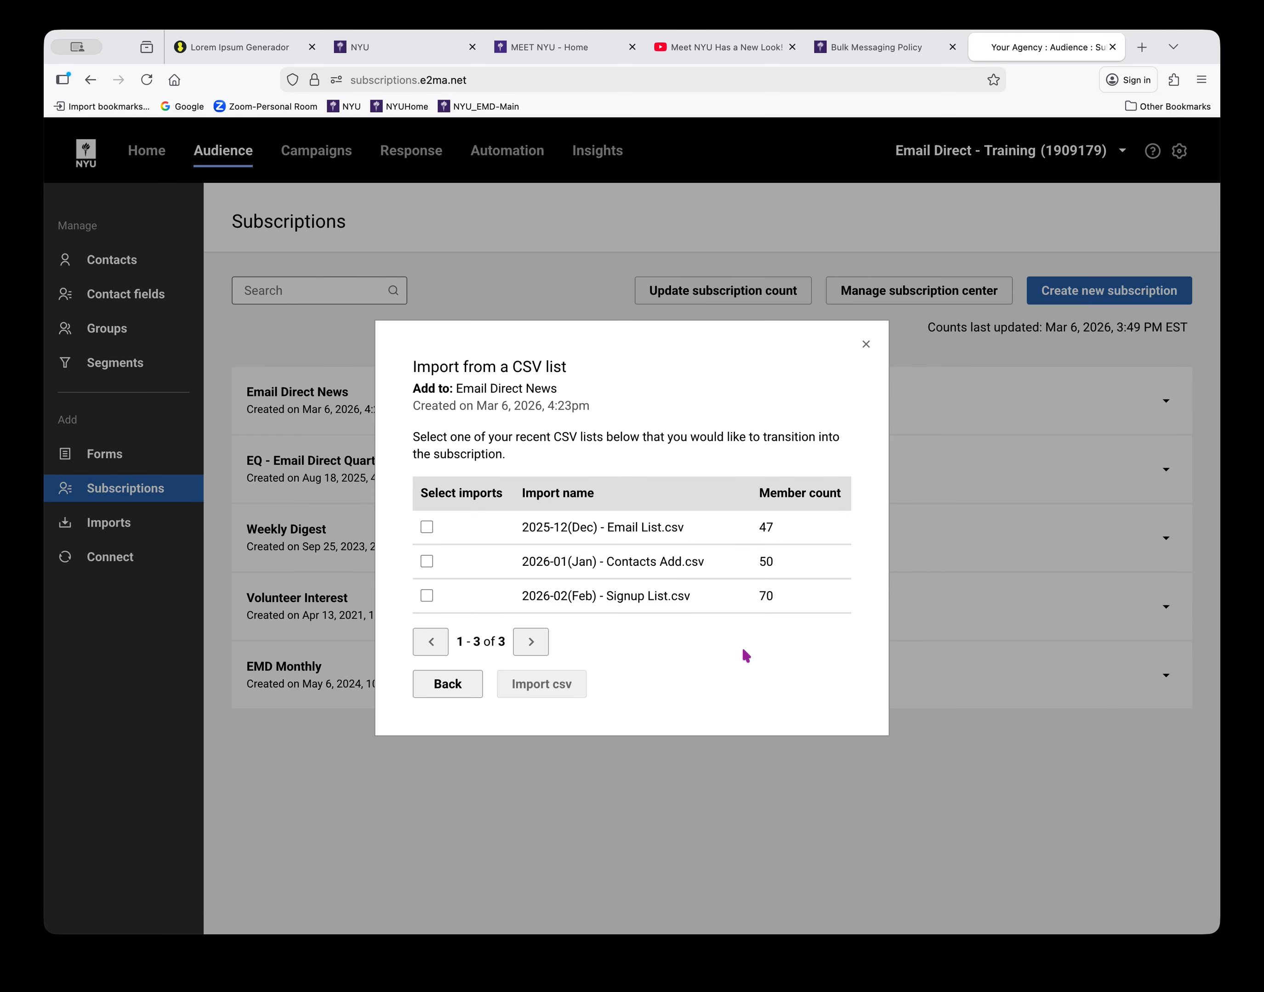
click(446, 689)
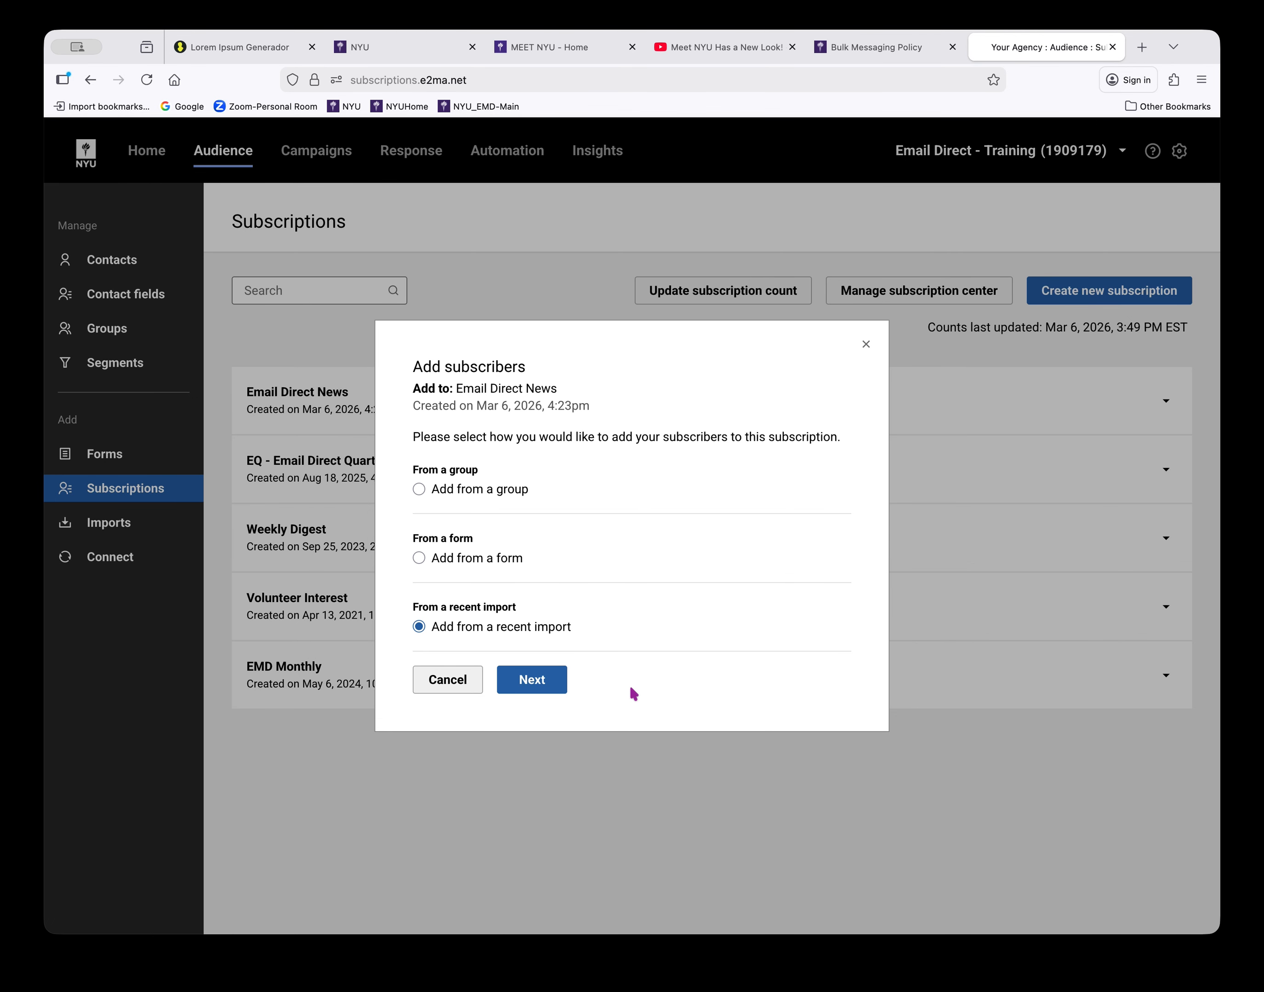
click(441, 683)
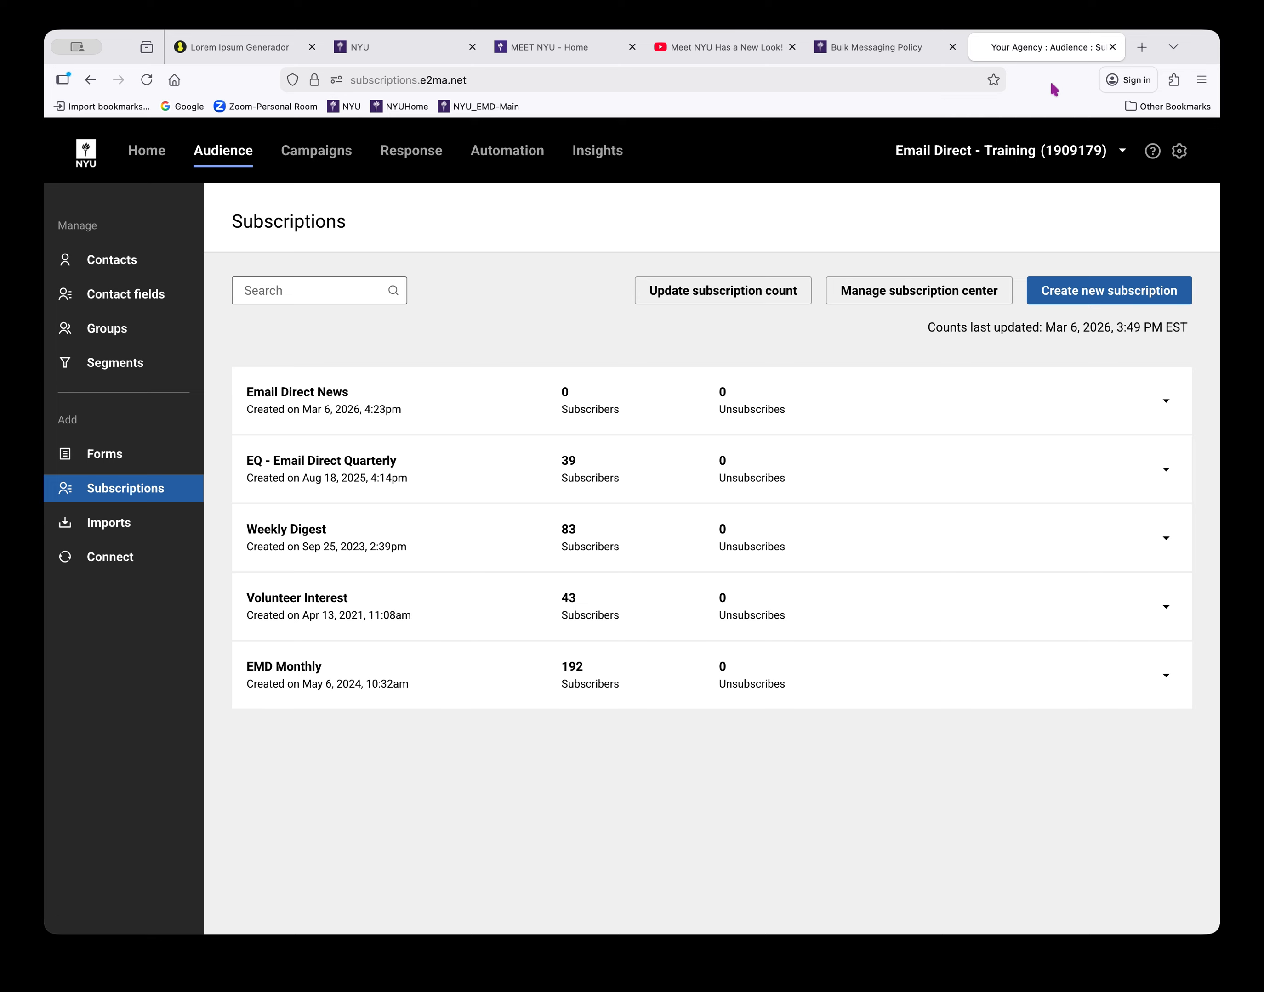
Open the subscription center management and review its logo, copy and contact field sections.
click(904, 302)
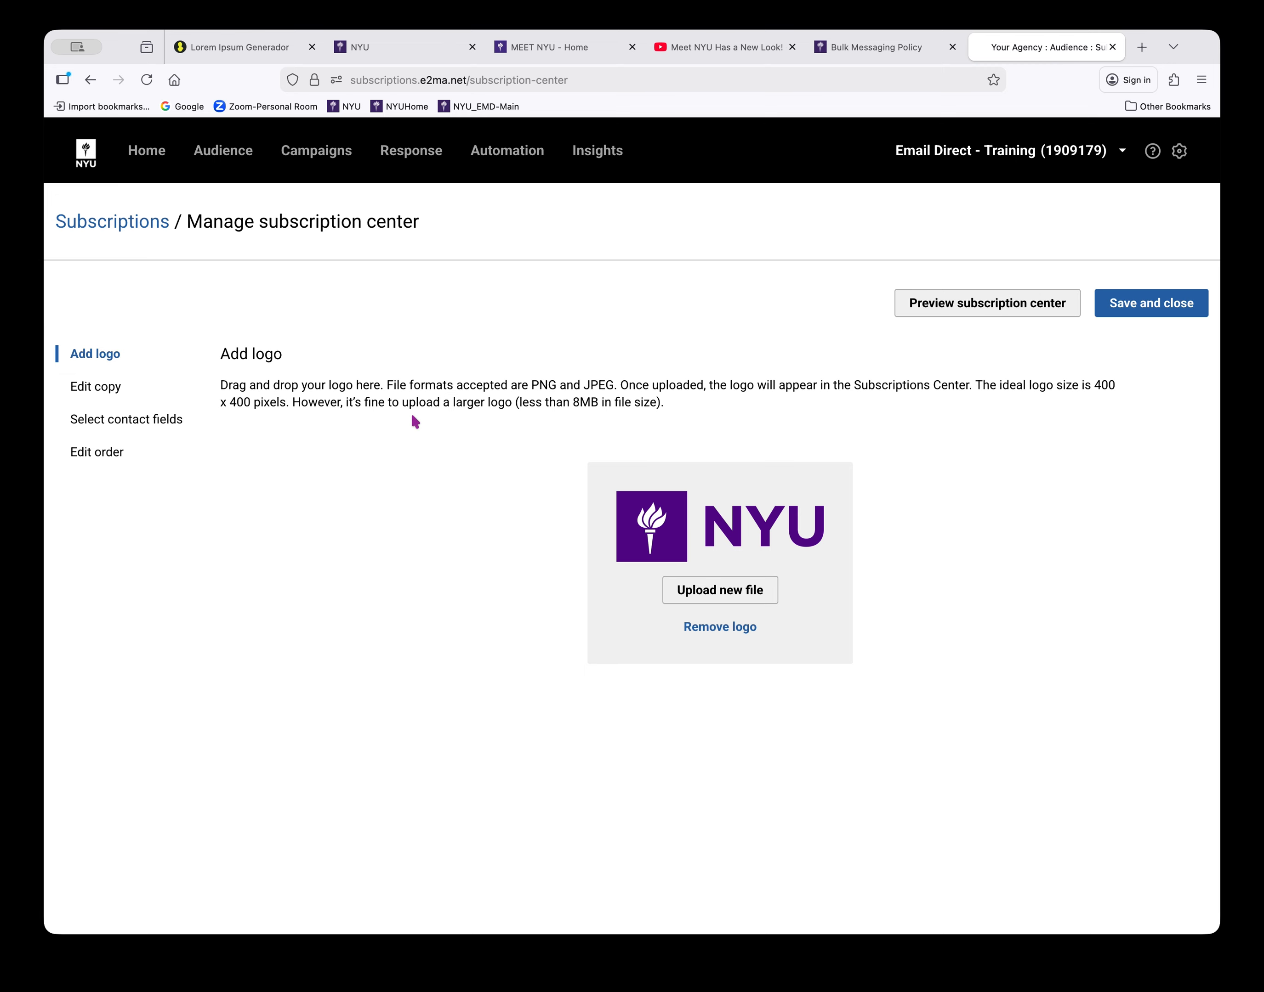
click(75, 389)
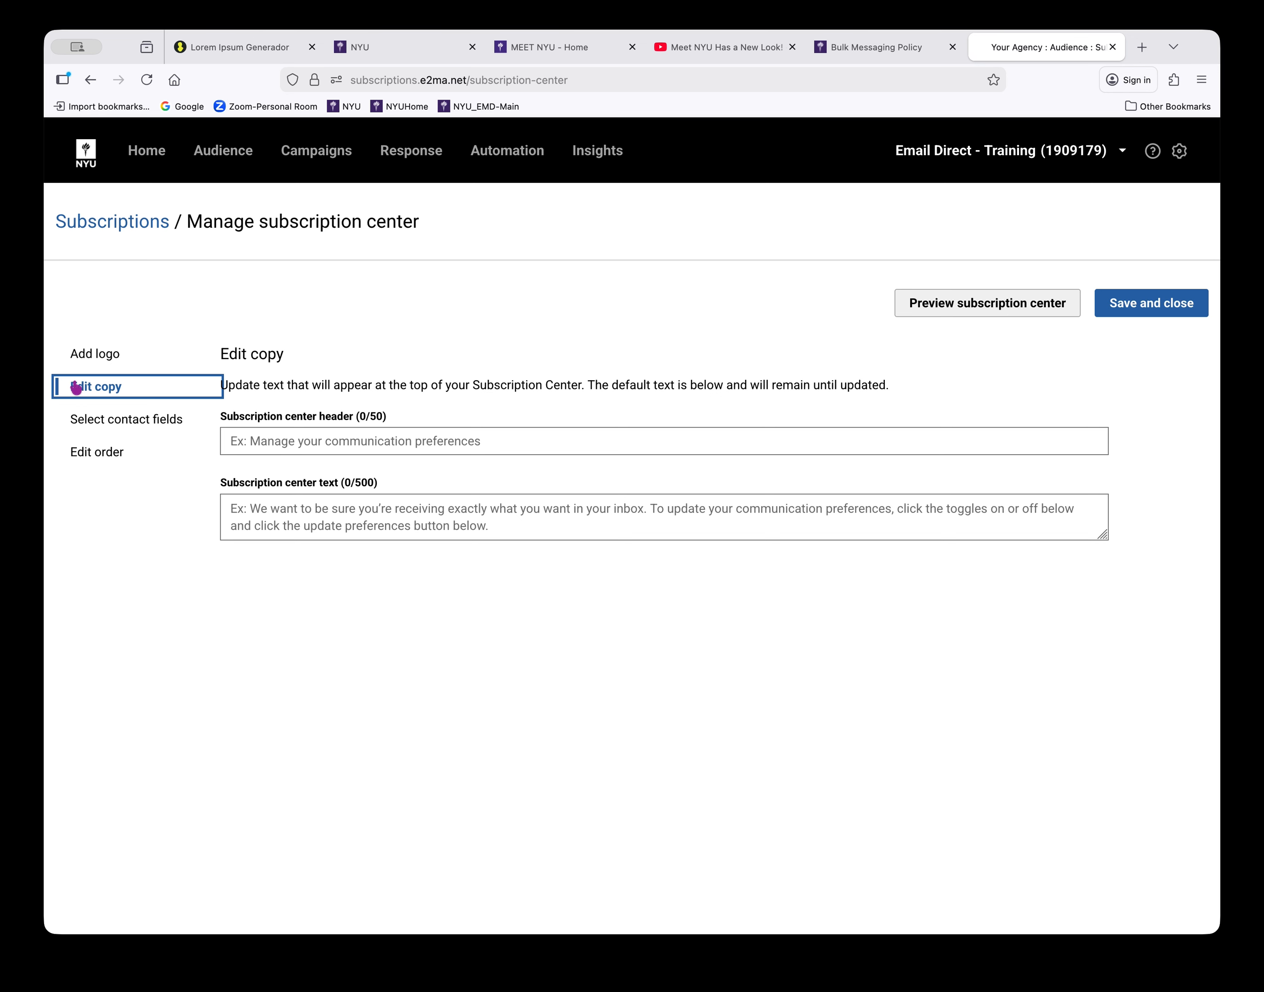
click(85, 428)
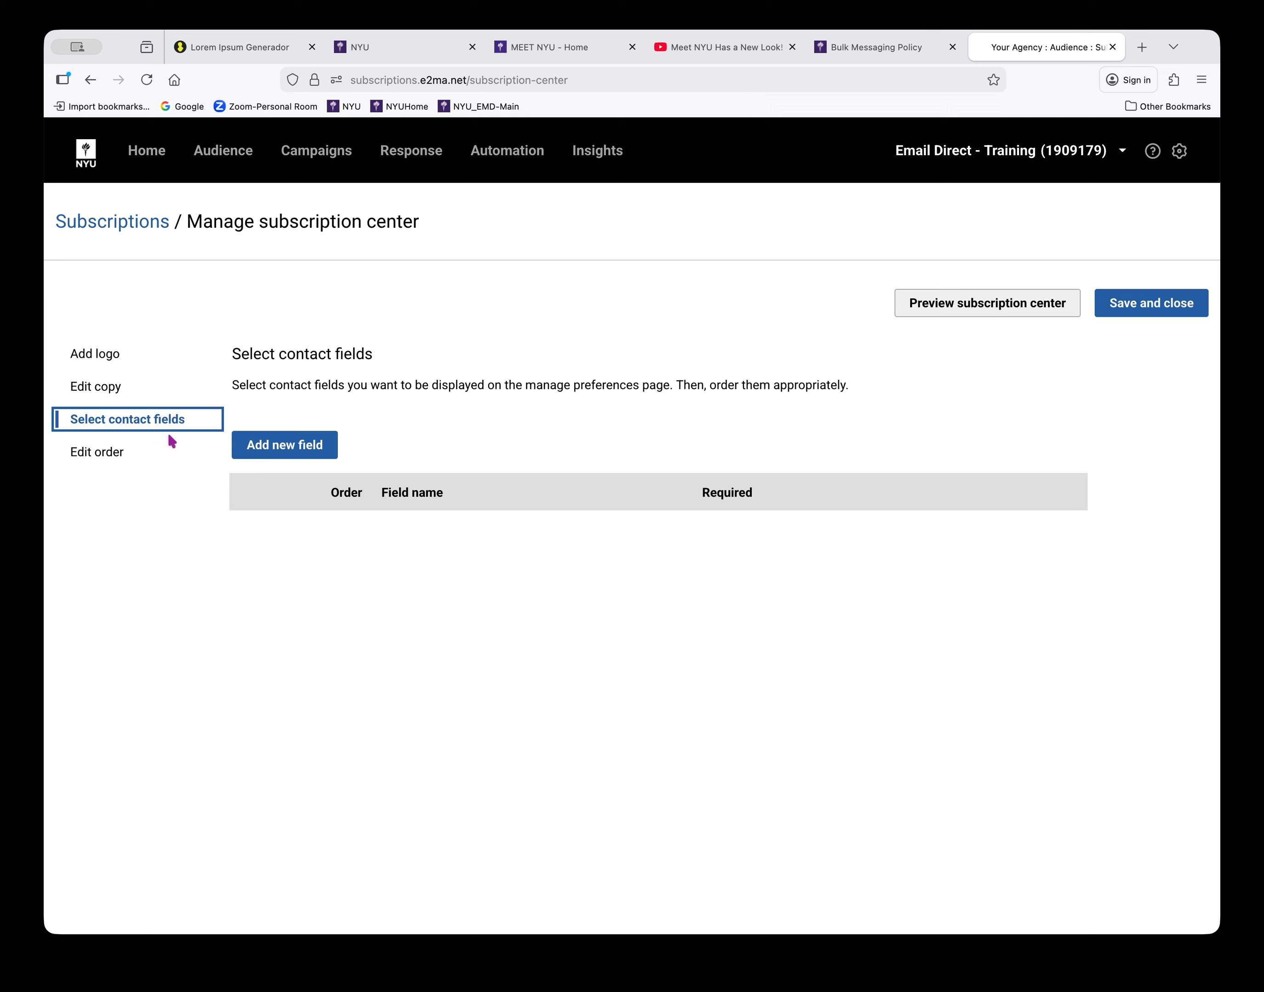
Add the Email First Name contact field to the subscription center's manage preferences page.
click(319, 447)
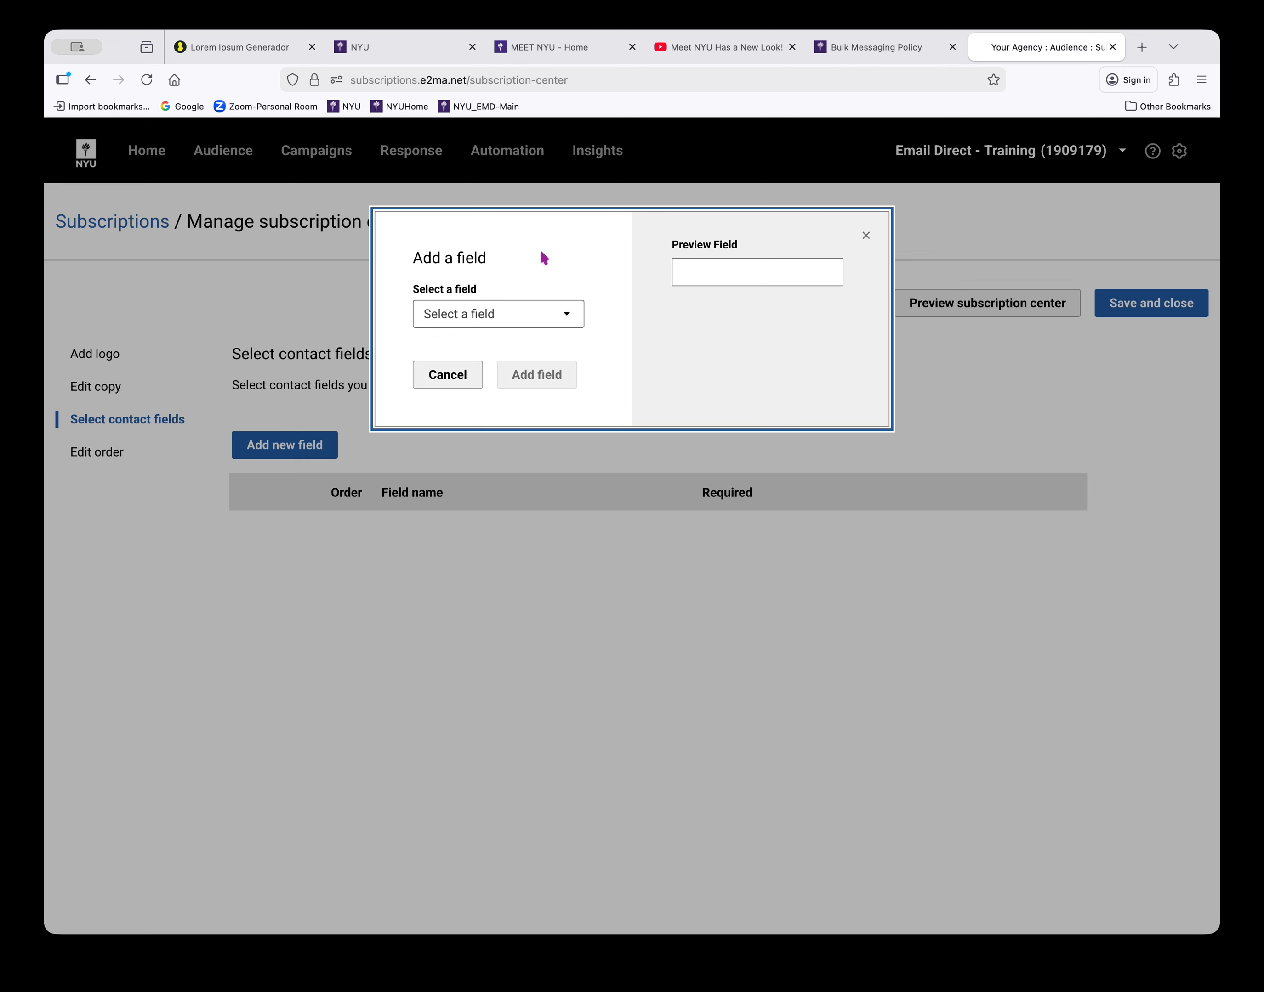
click(571, 319)
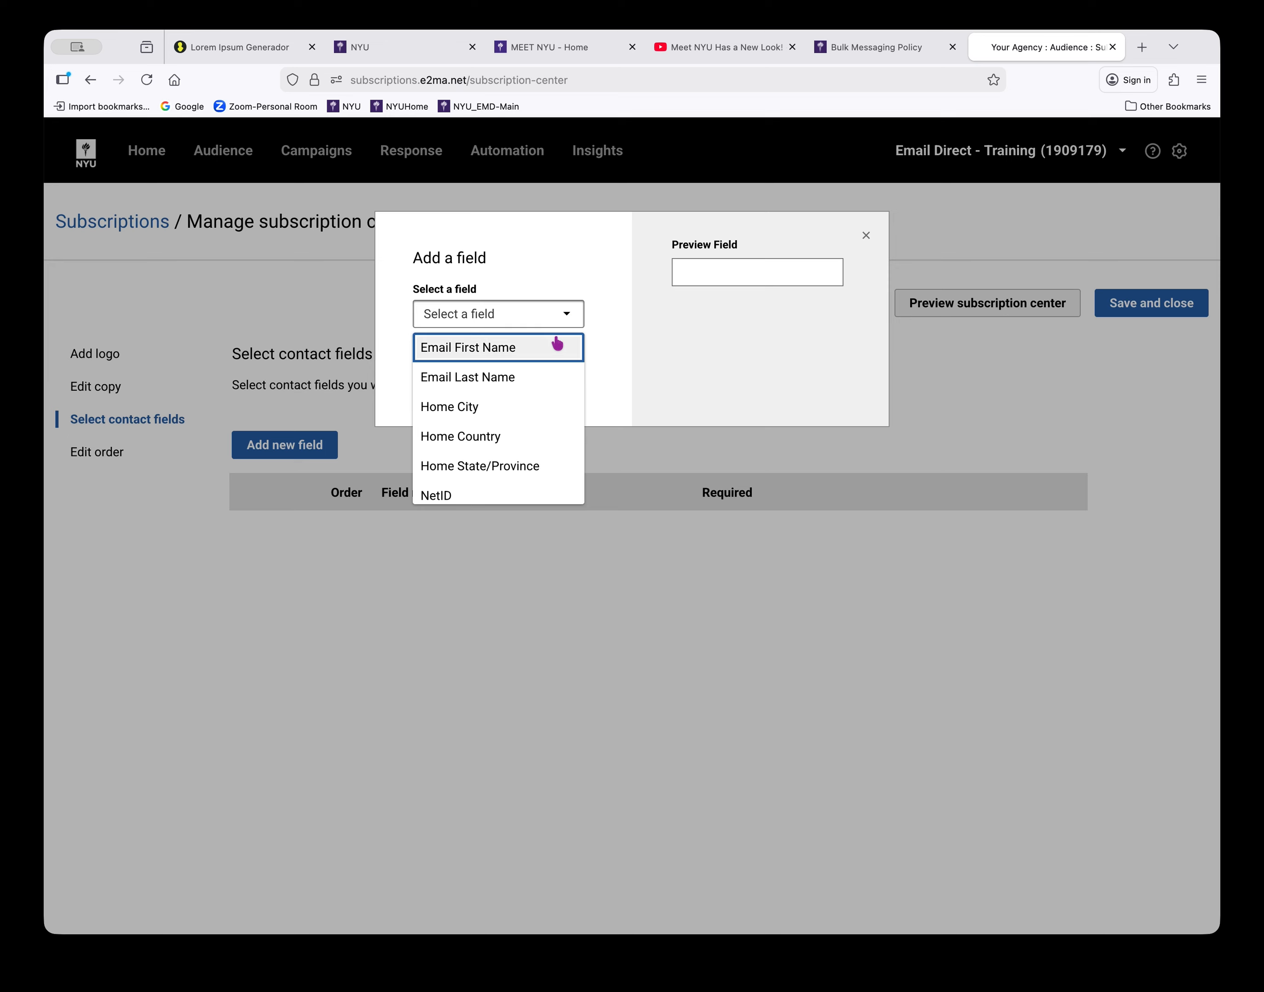
scroll(557, 349, down, 4)
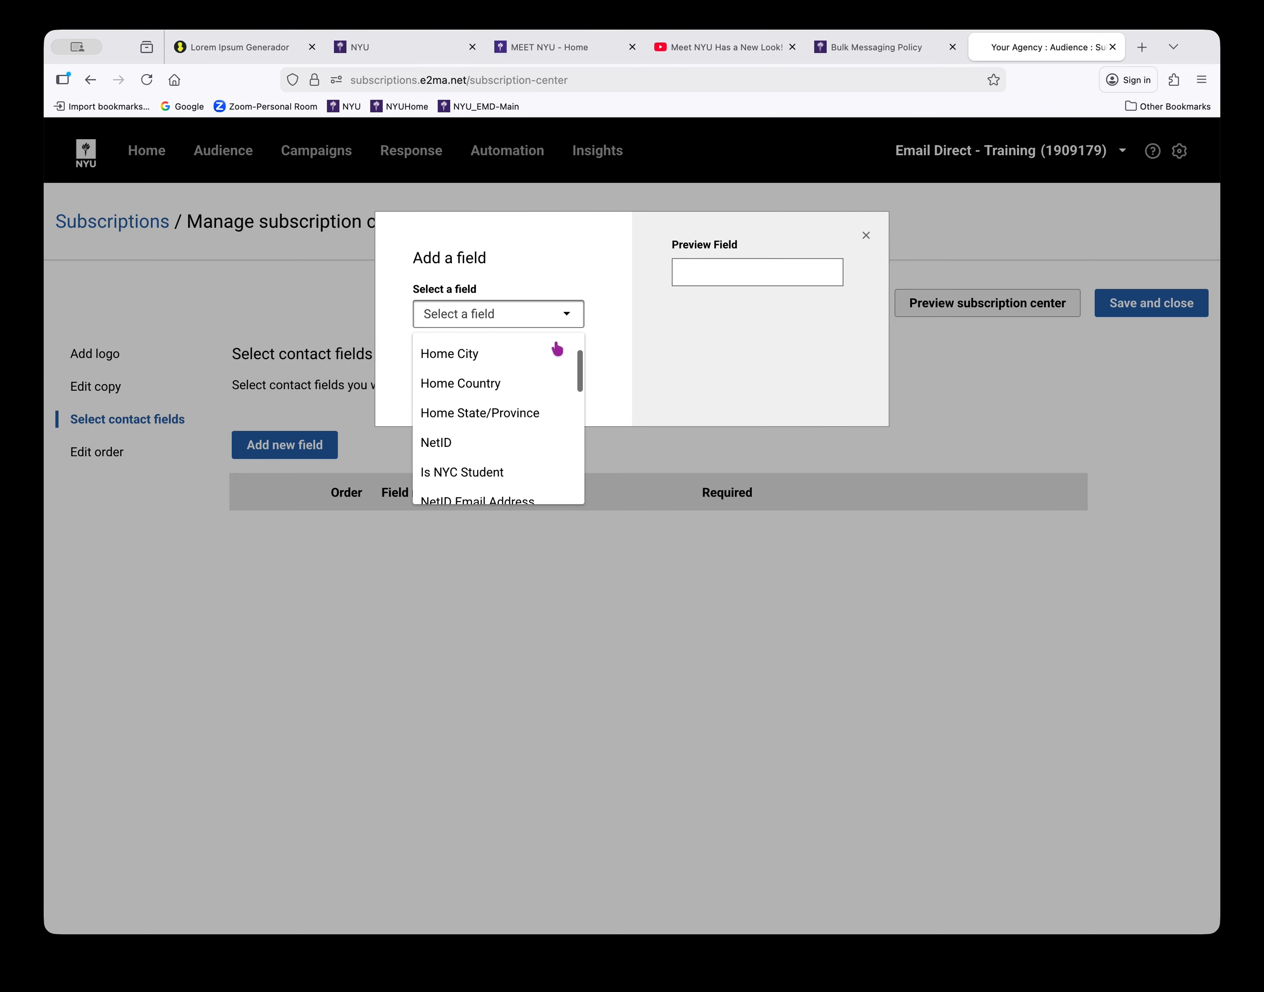
scroll(557, 349, down, 2)
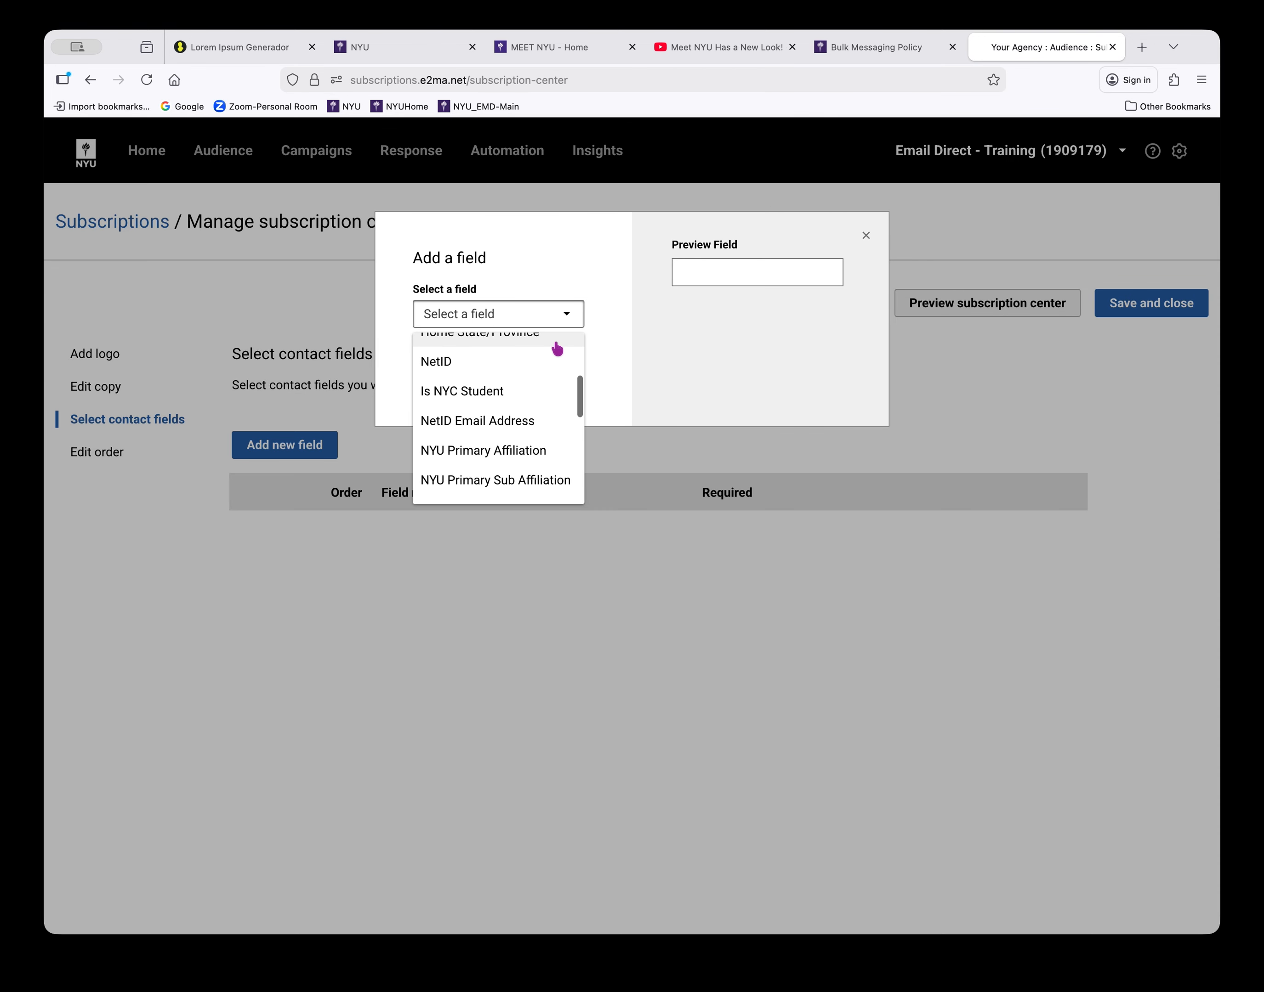
scroll(557, 349, down, 5)
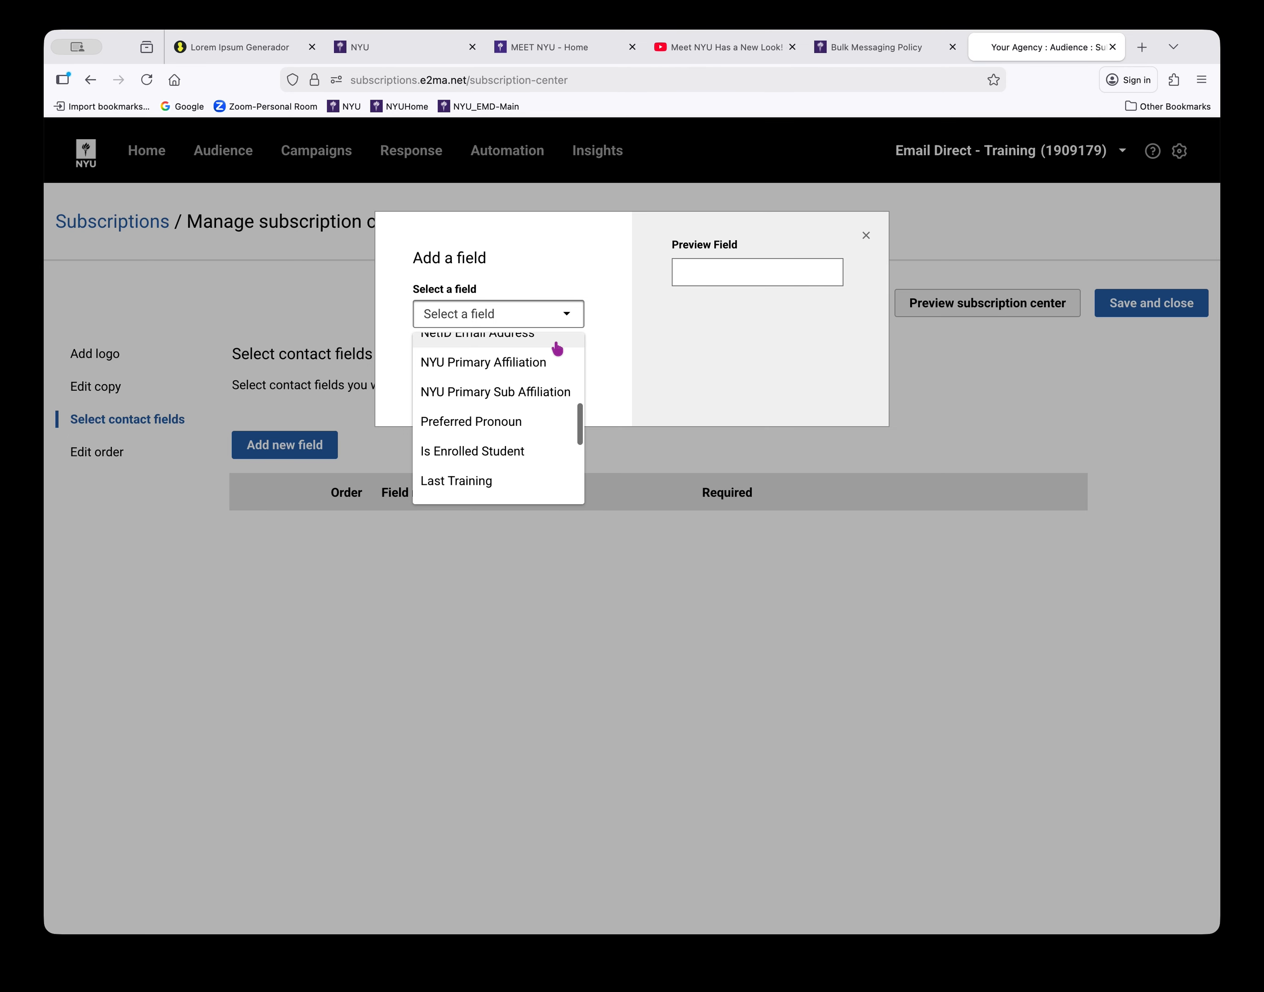
scroll(557, 350, down, 3)
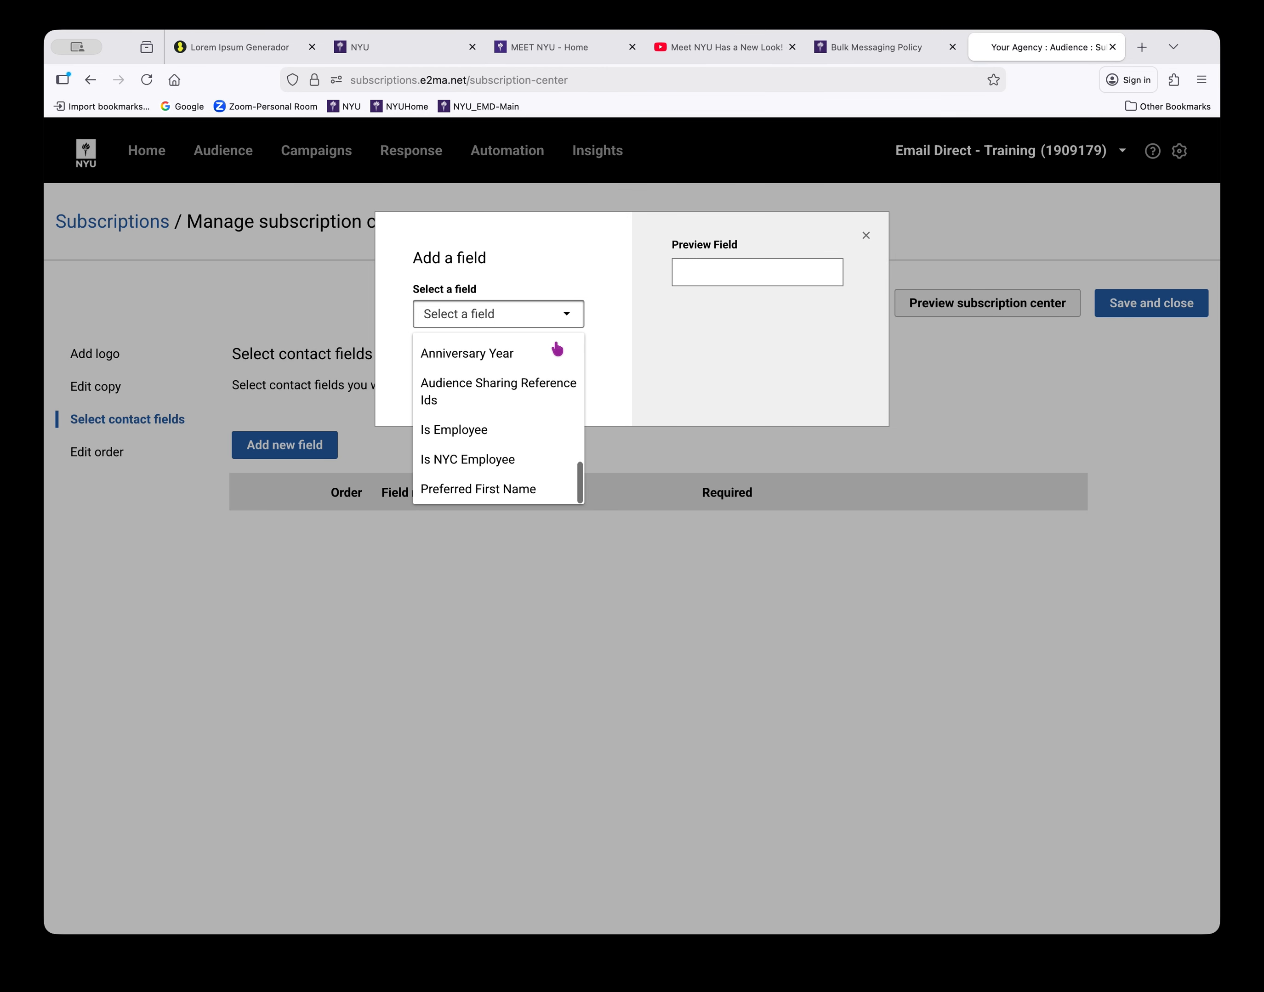
scroll(557, 349, up, 4)
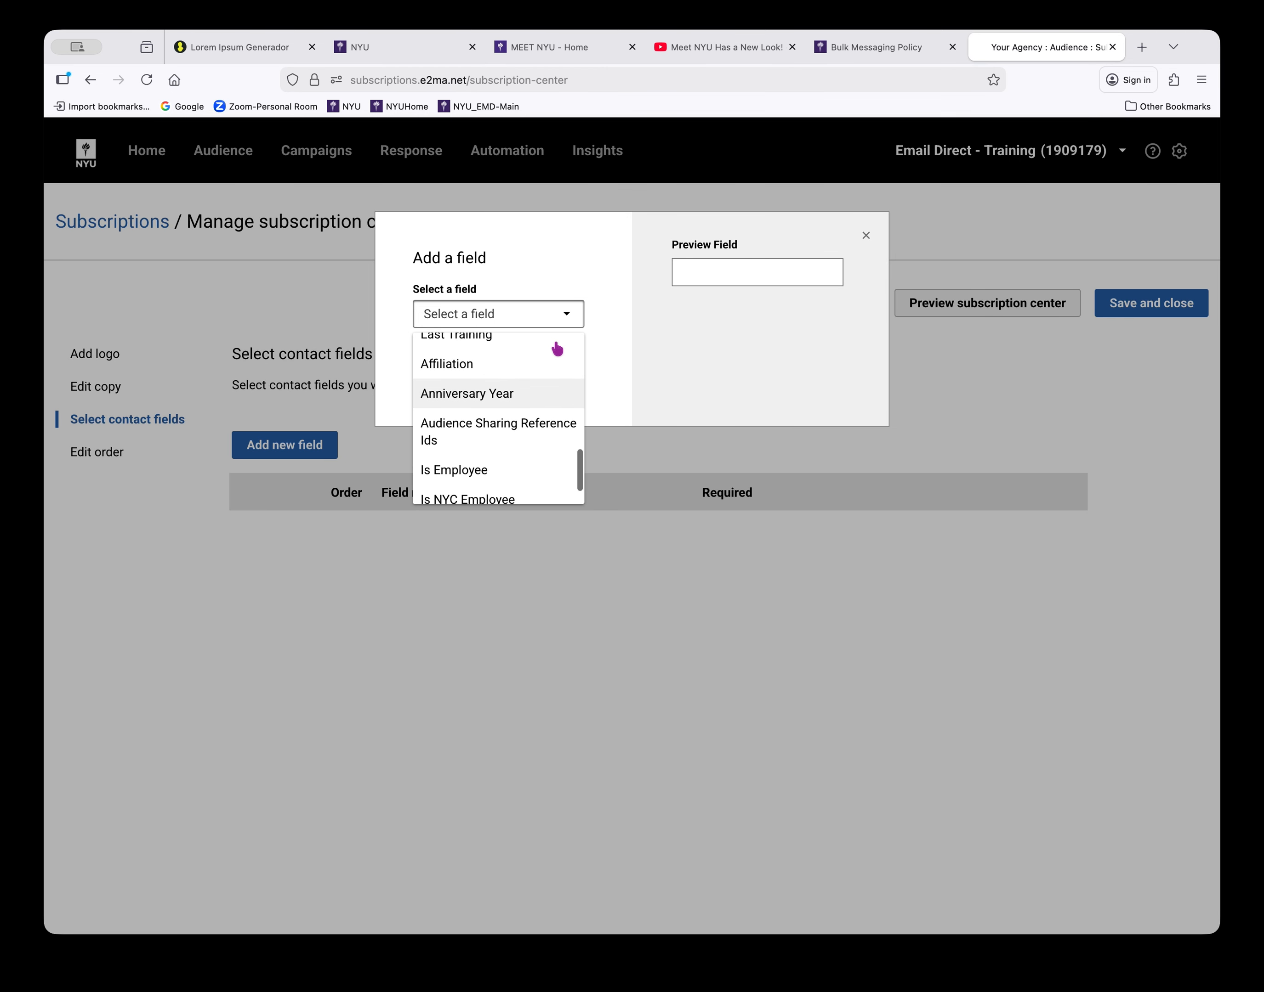
scroll(557, 349, up, 5)
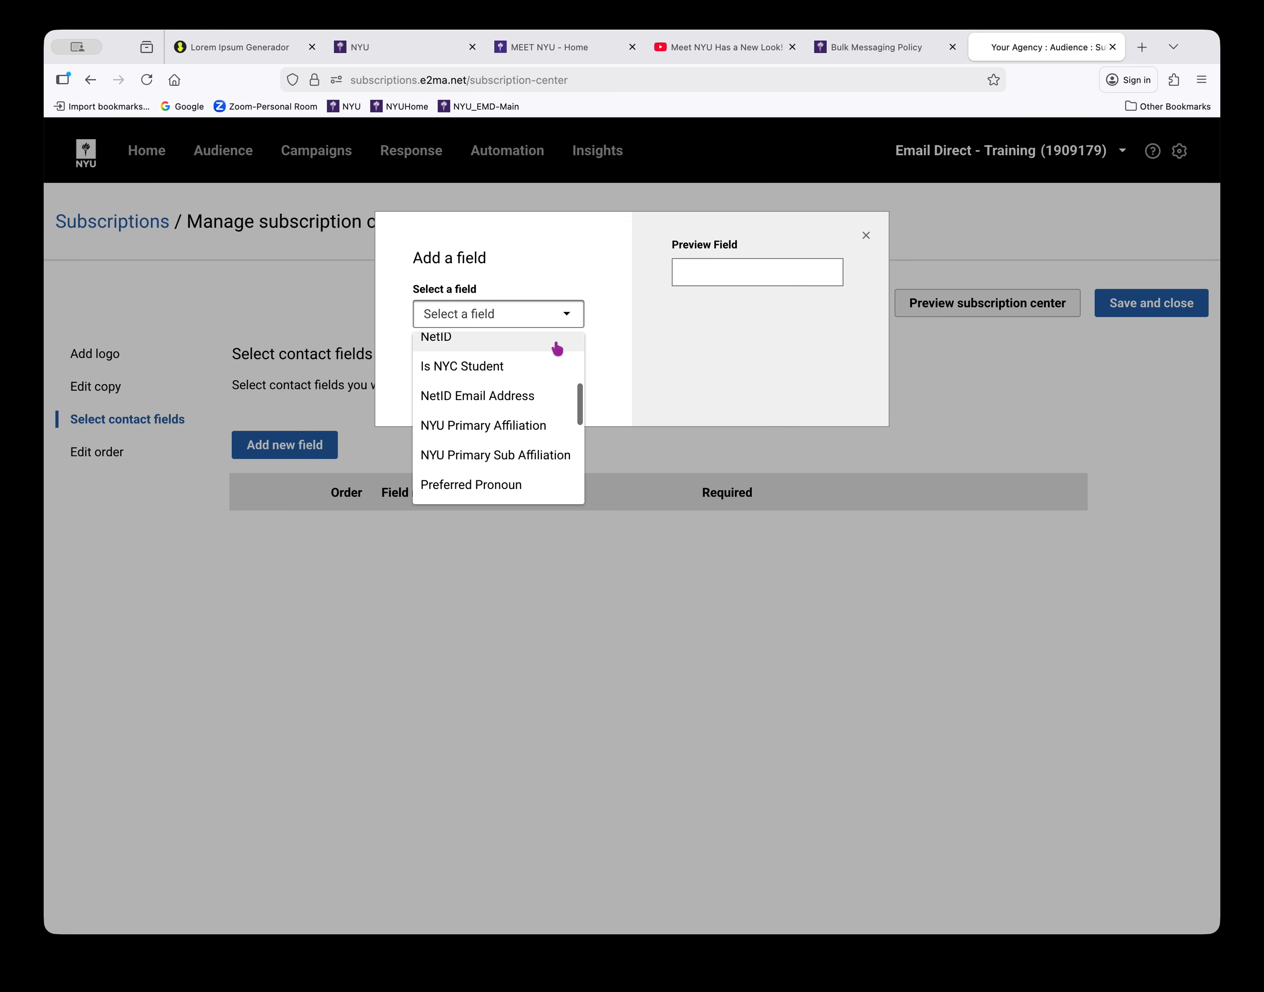
scroll(557, 349, up, 5)
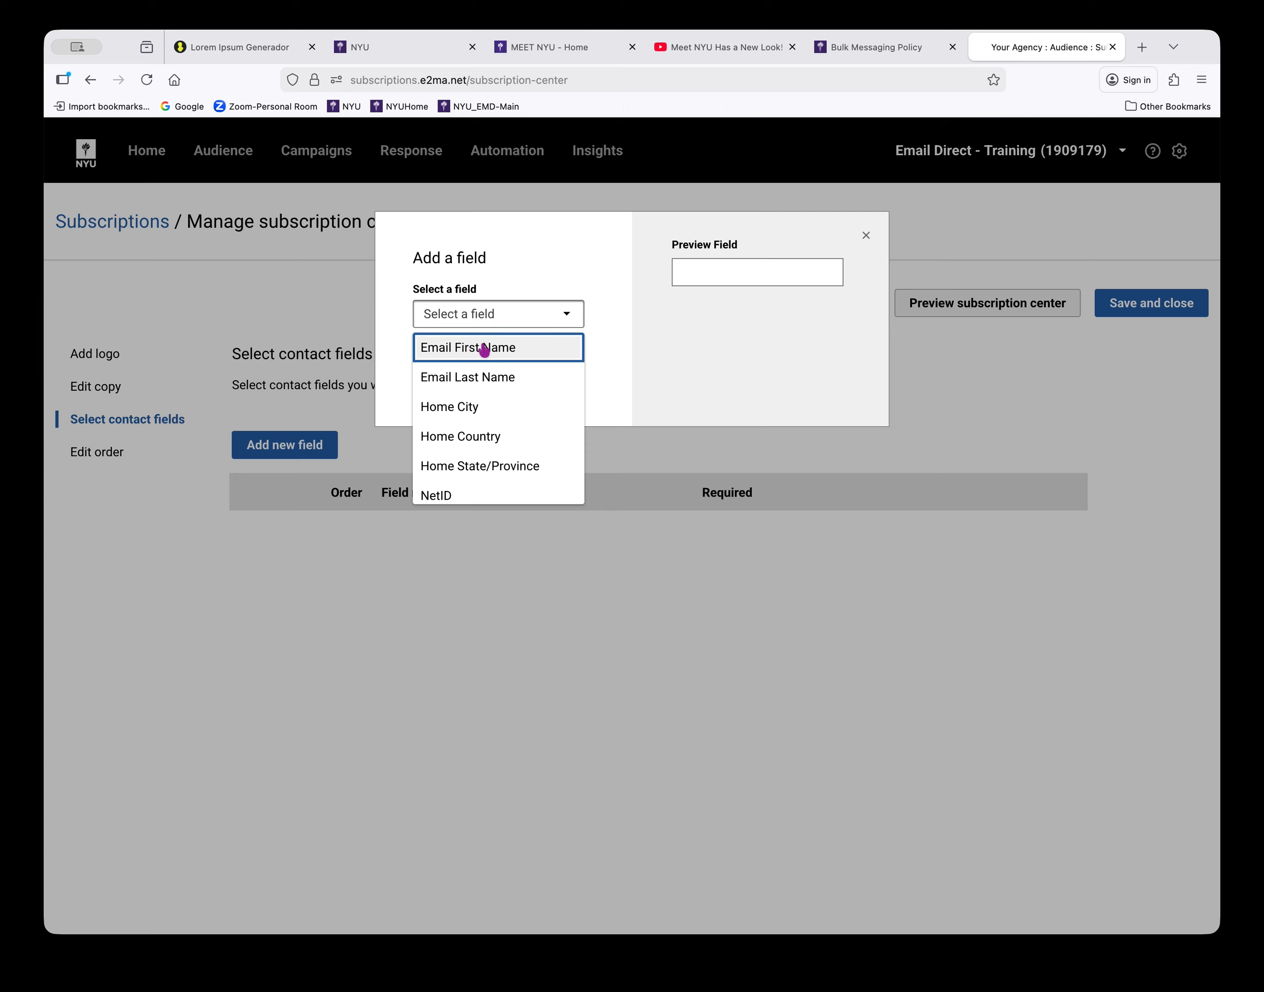
click(498, 348)
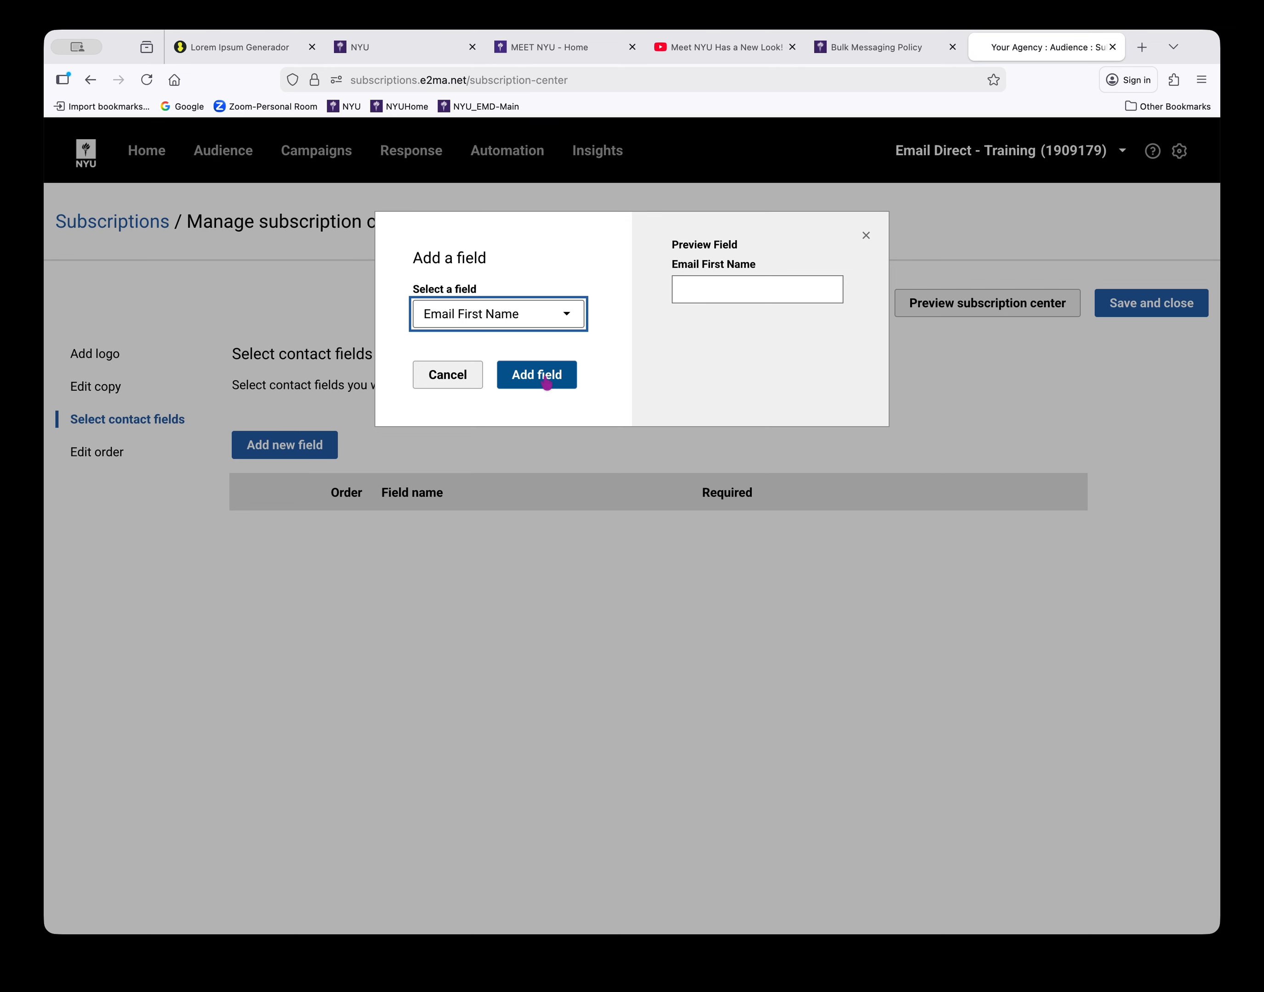
click(546, 382)
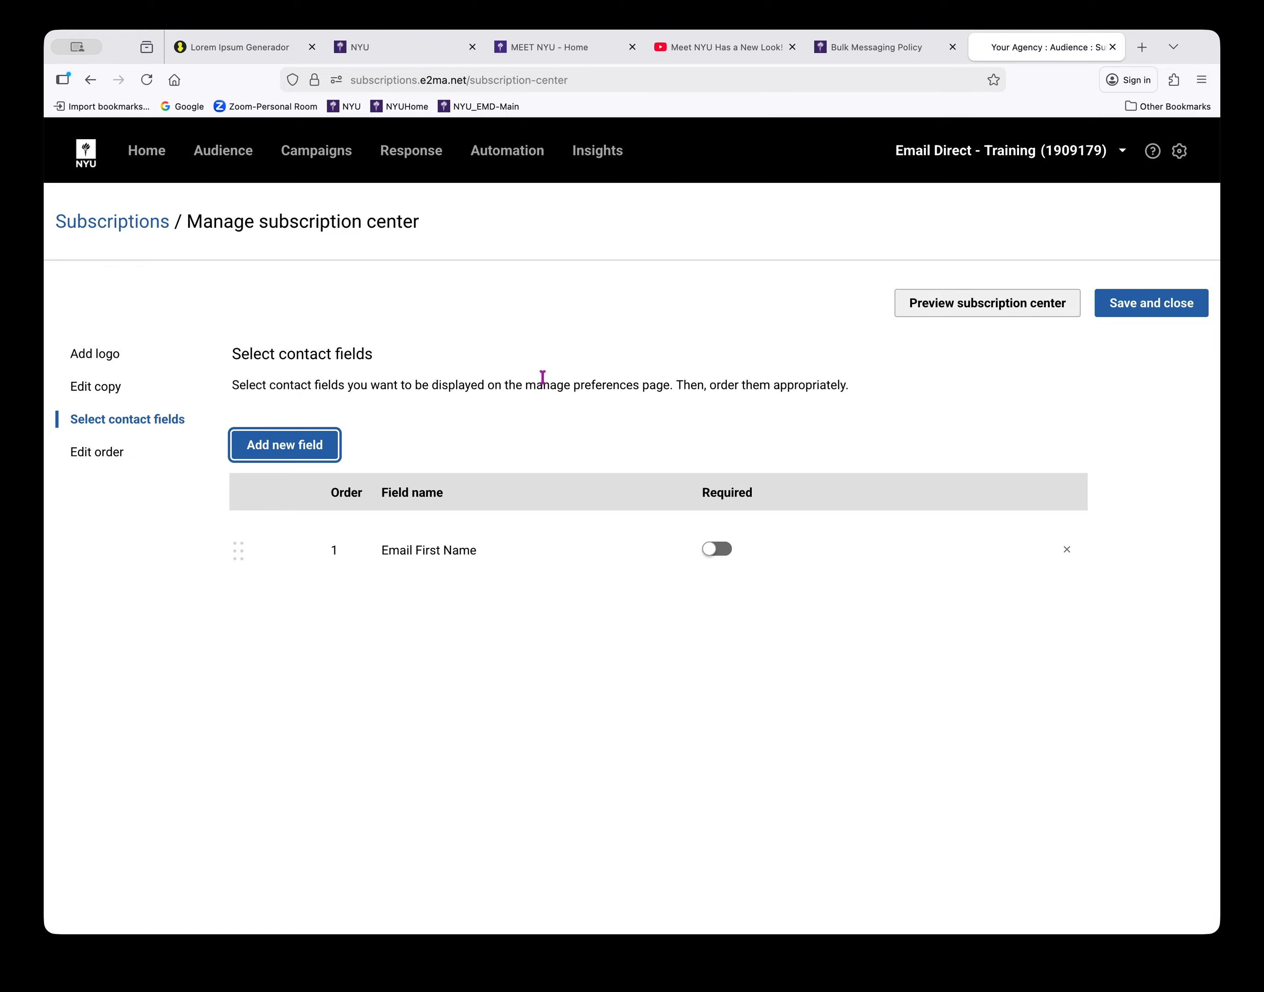
Add Email Last Name as a second contact field on the manage preferences page.
click(282, 454)
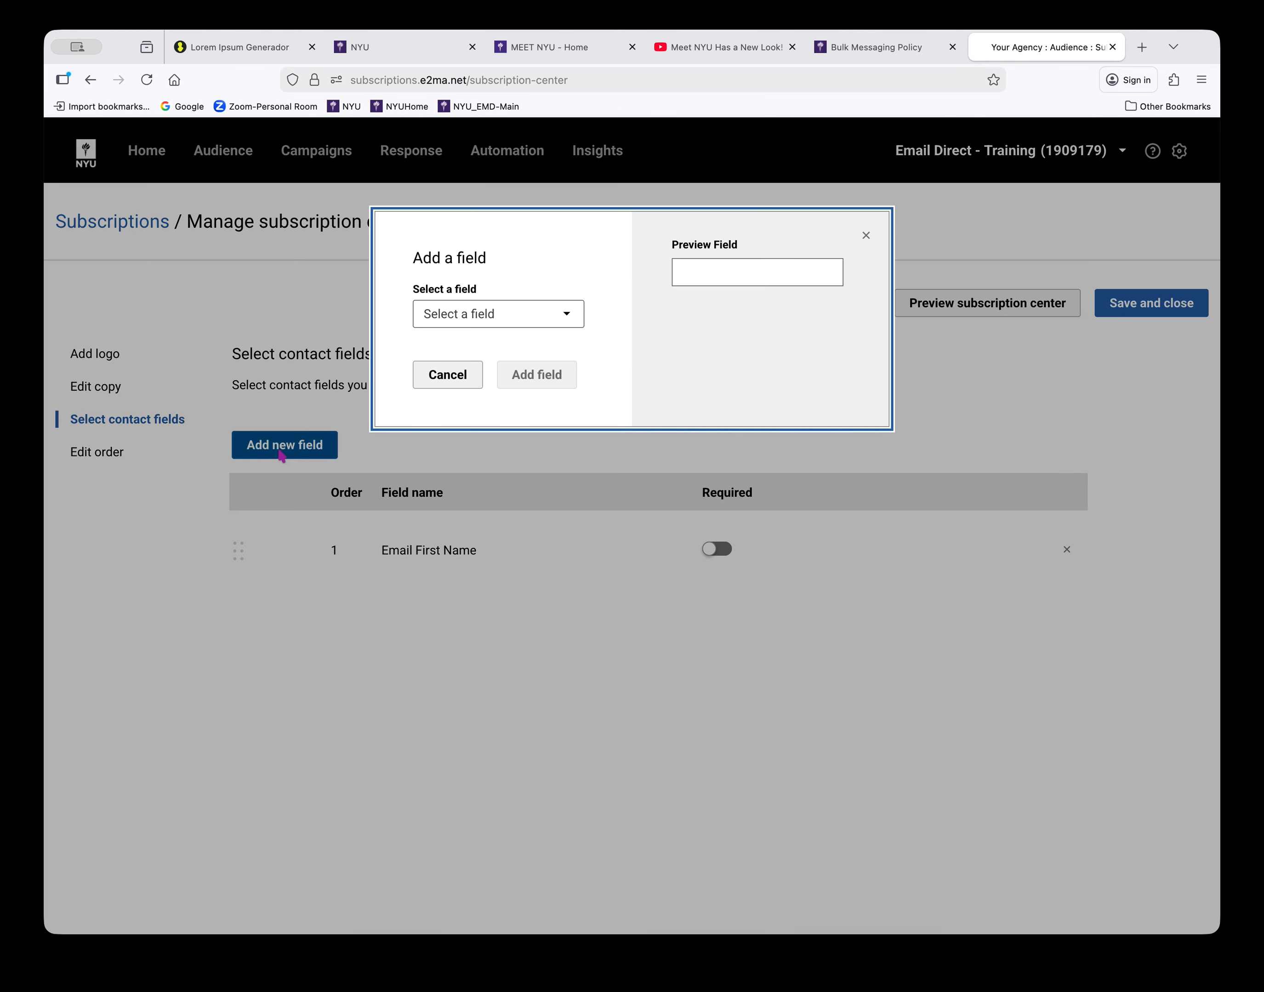
click(565, 315)
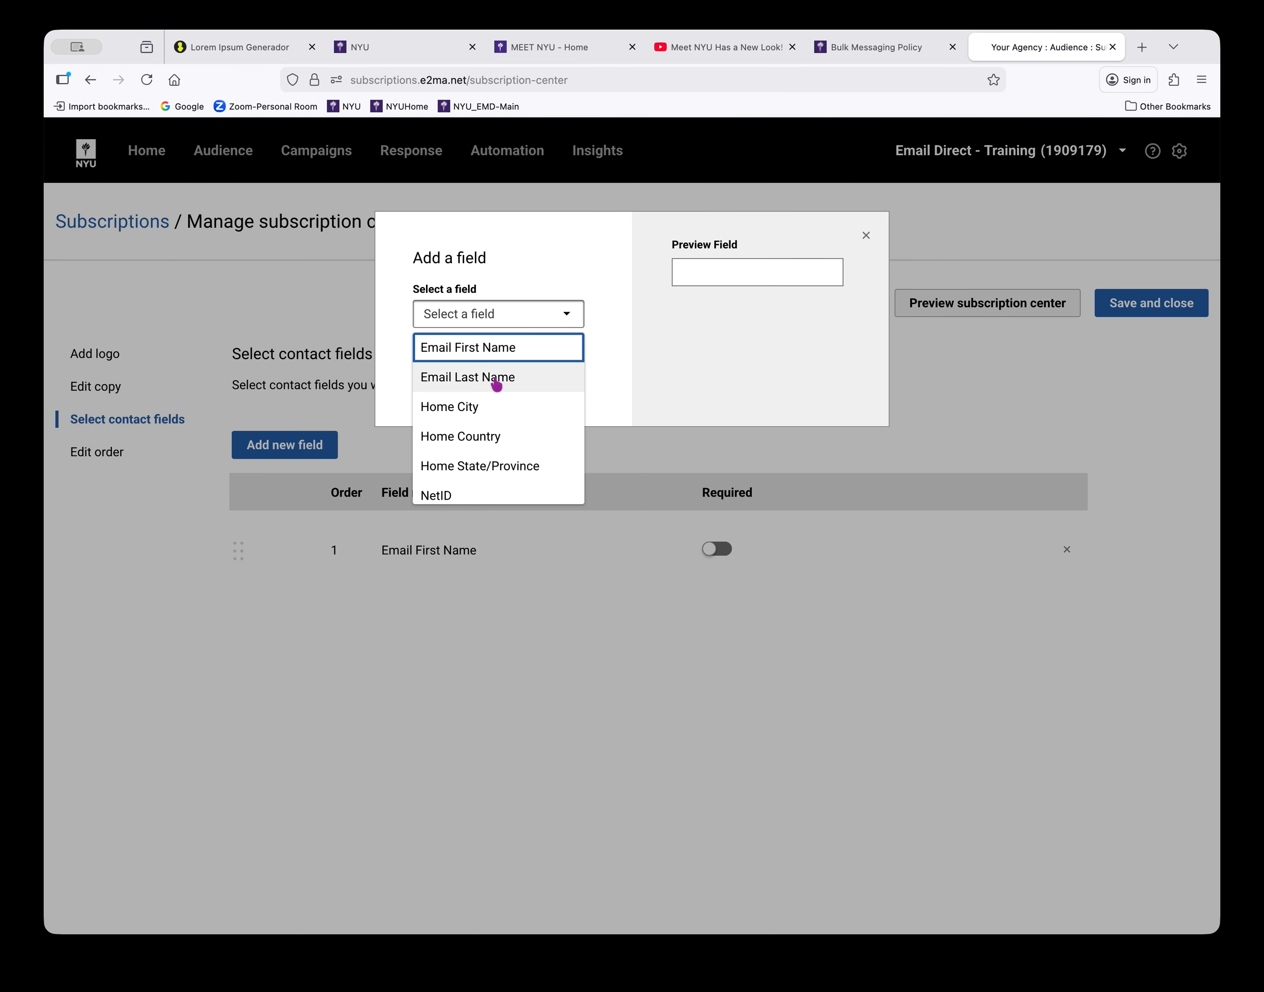
click(496, 379)
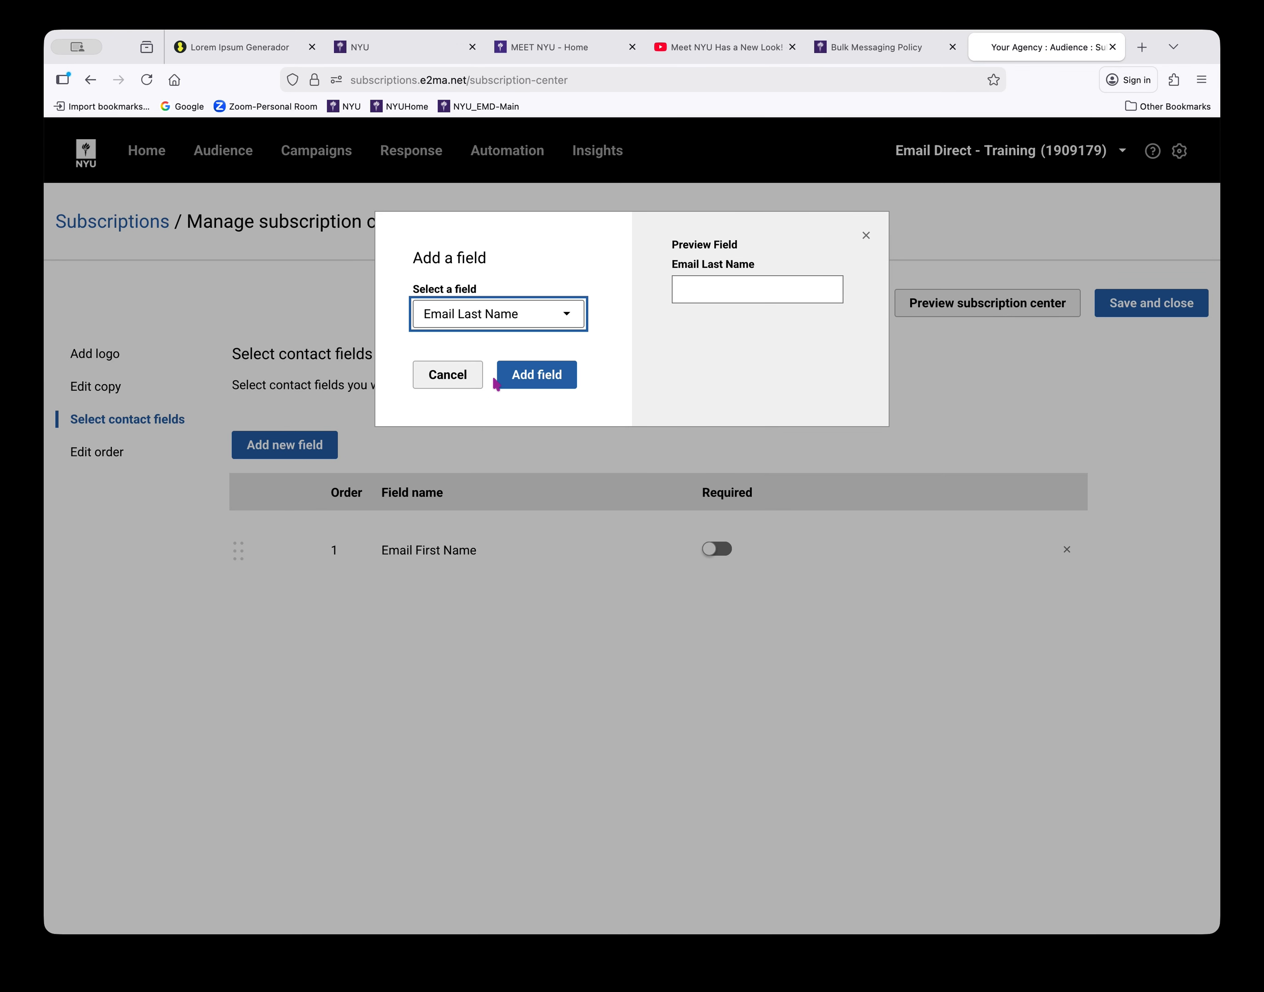
click(557, 384)
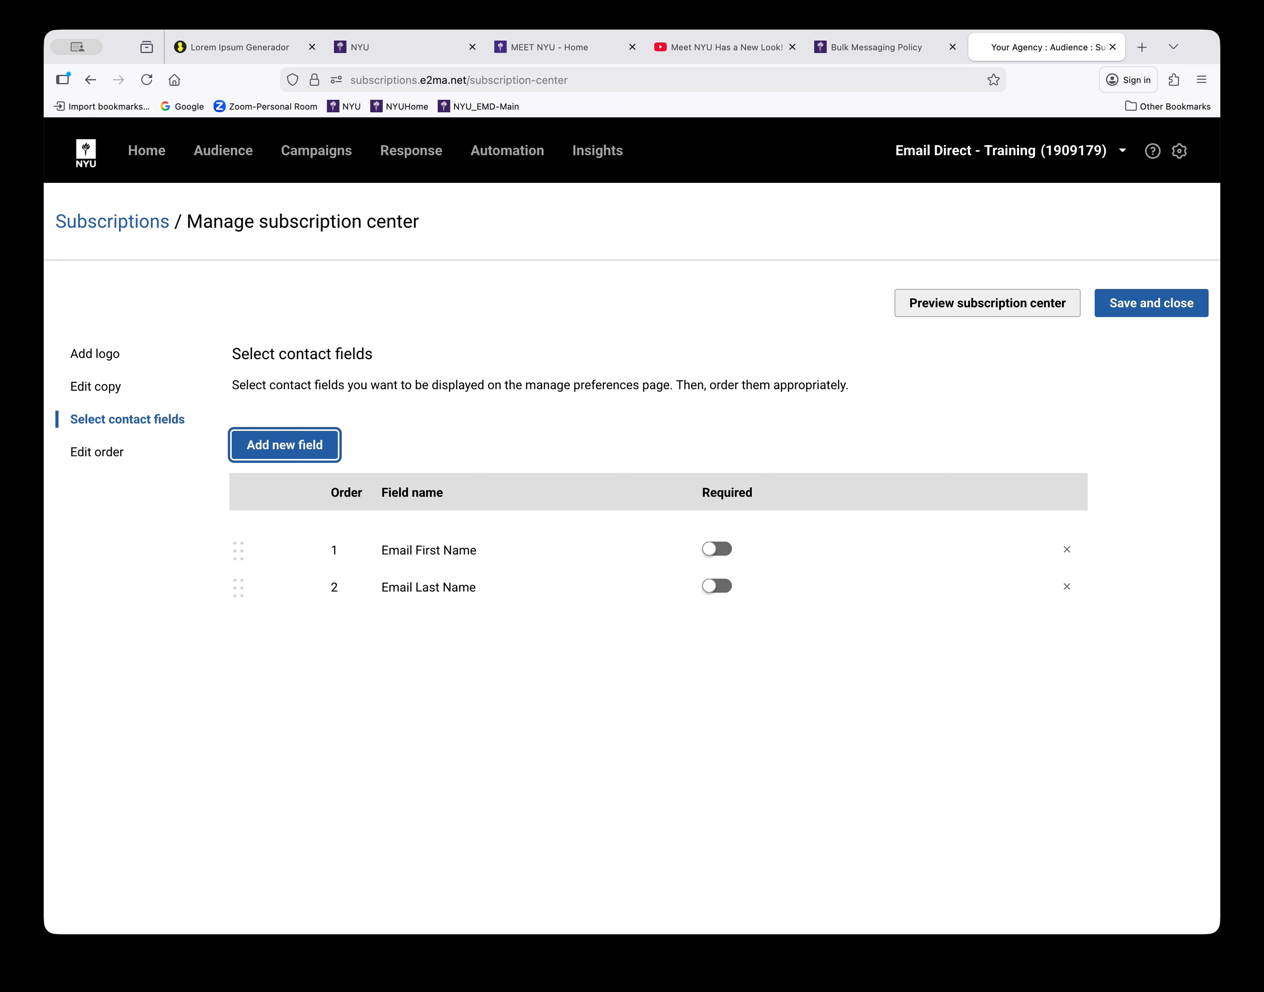
Make both the Email First Name and Email Last Name fields required.
click(725, 551)
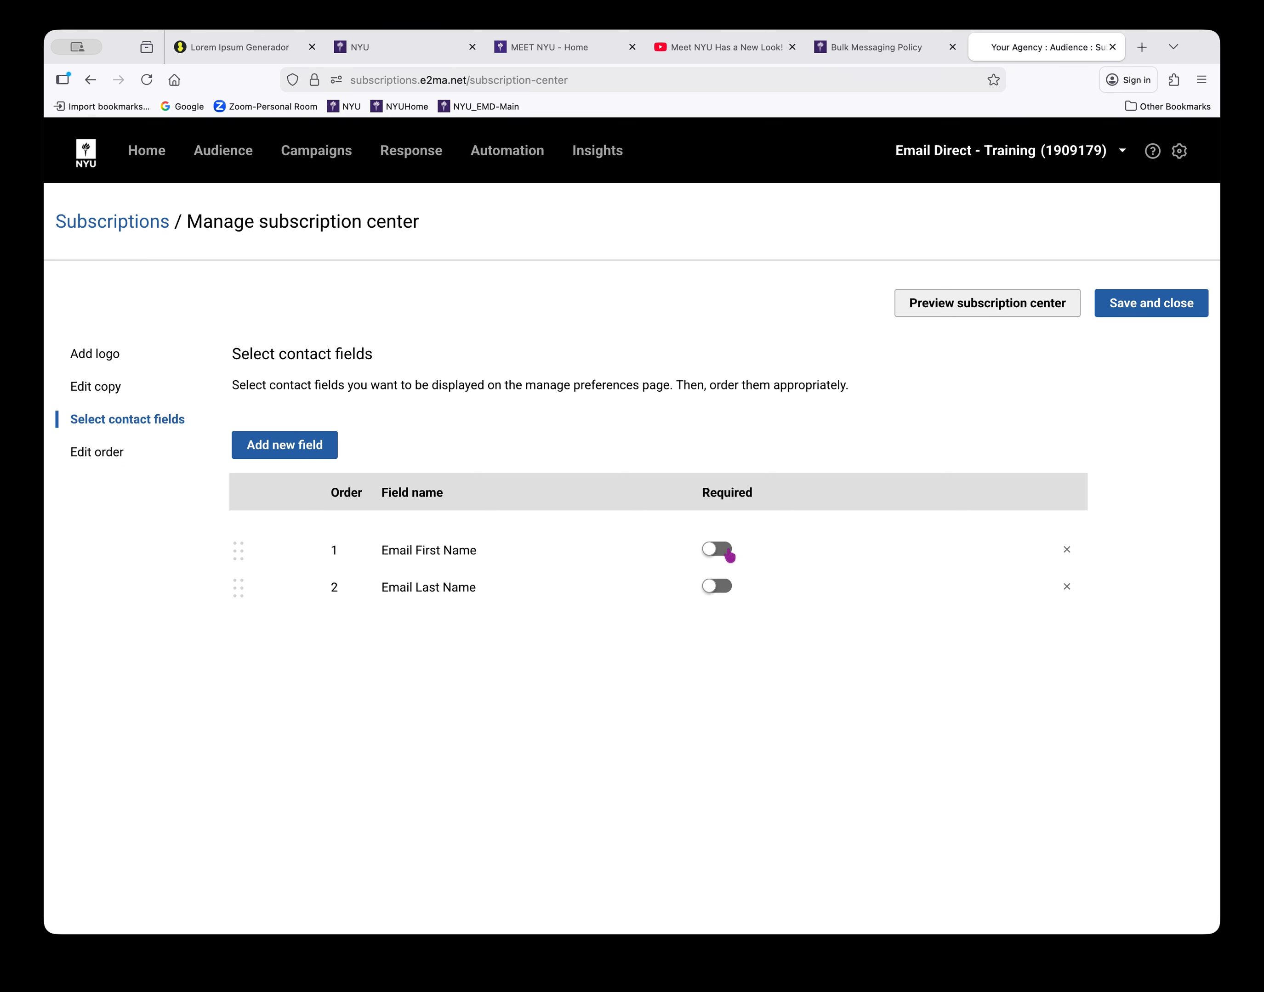
click(725, 551)
click(721, 589)
Reorder the subscriptions as Email Direct News, Volunteer Interest, Weekly Digest, EMD Monthly, and EQ - Email Direct Quarterly.
click(105, 454)
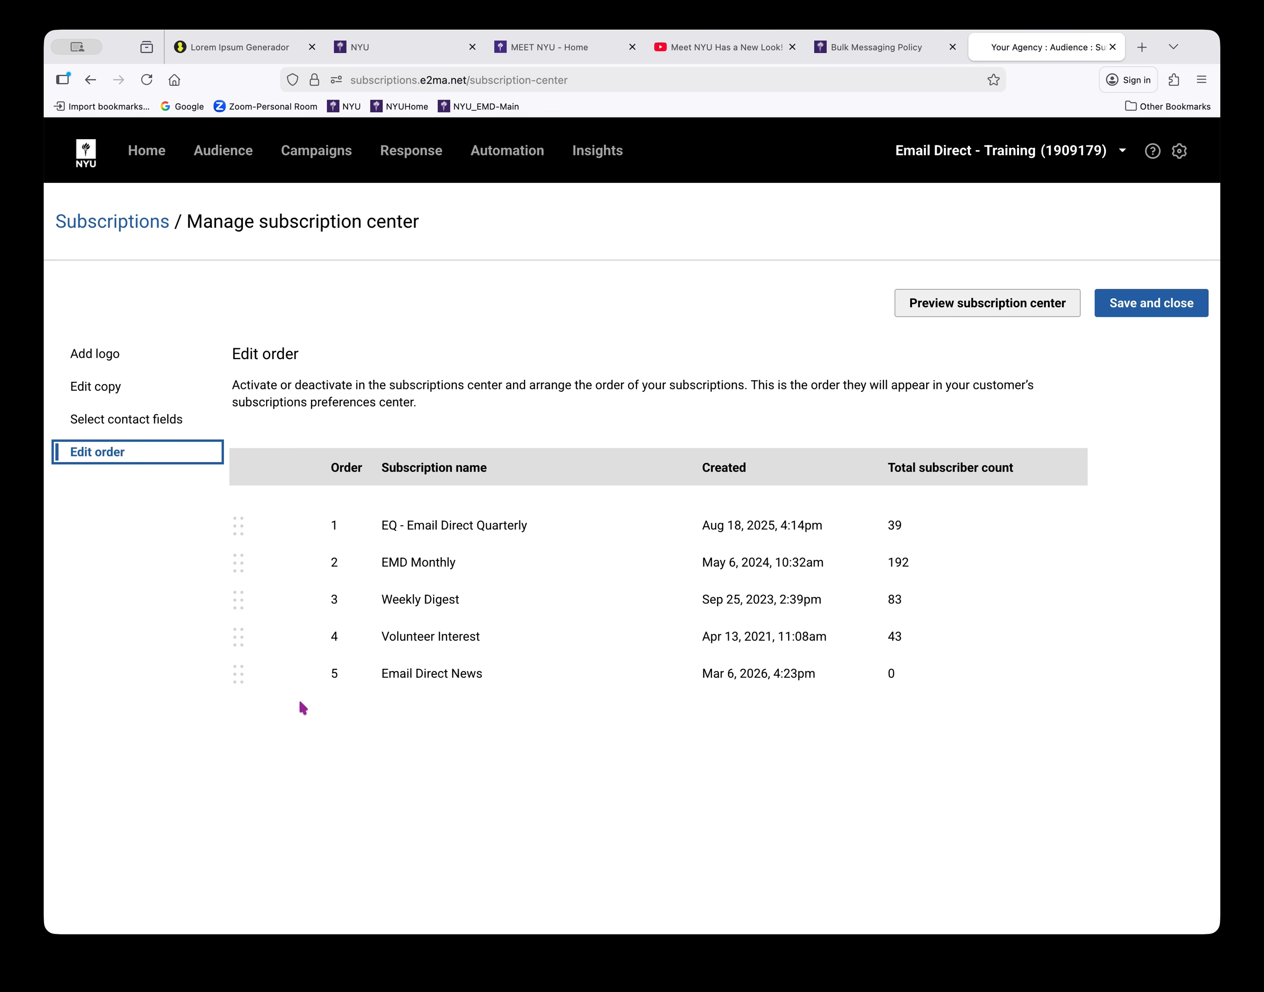
drag(239, 637, 253, 532)
drag(238, 675, 272, 537)
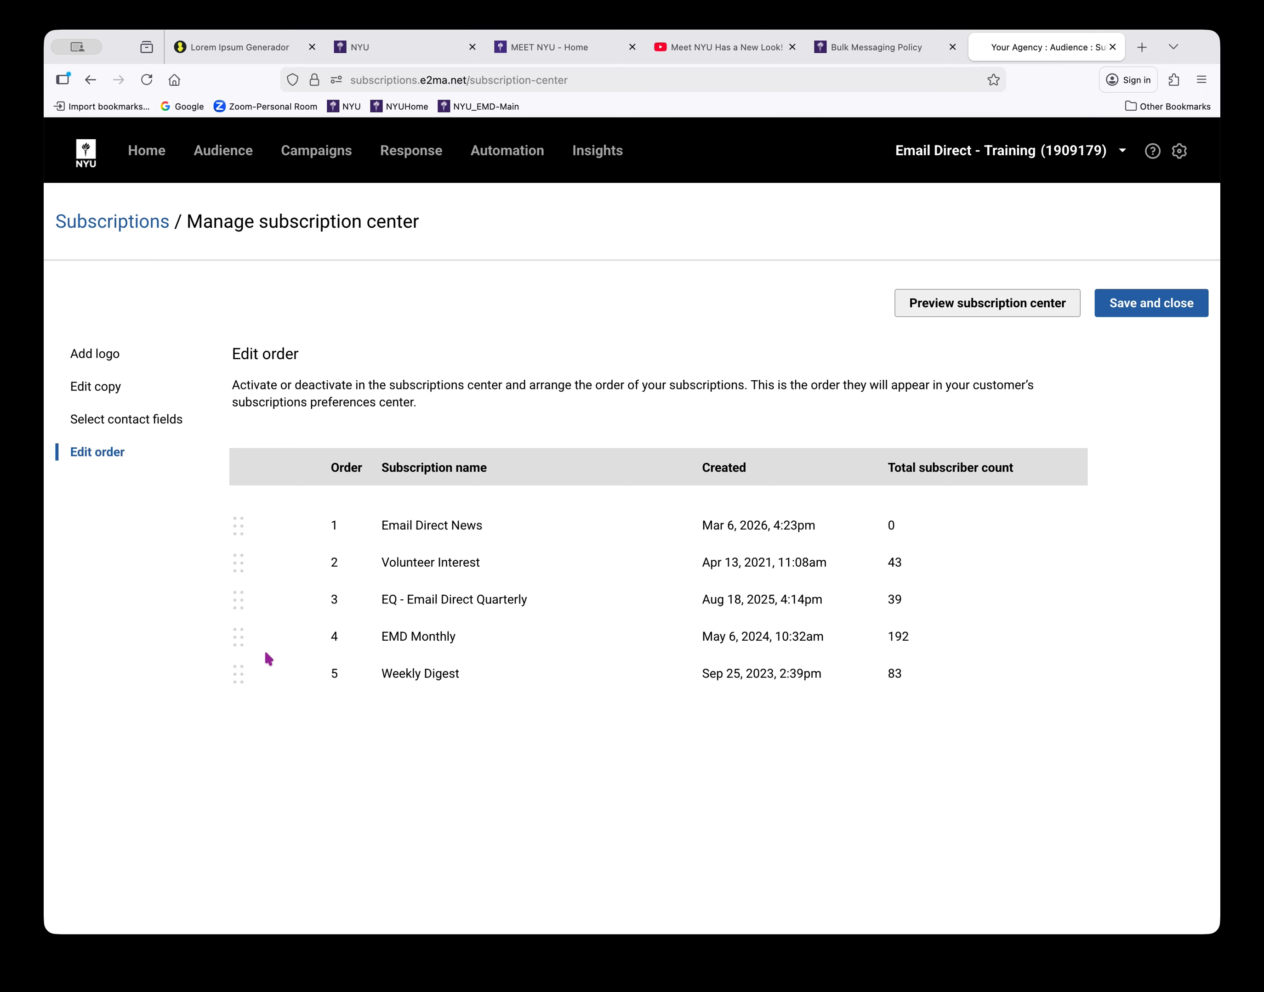
drag(257, 674, 258, 593)
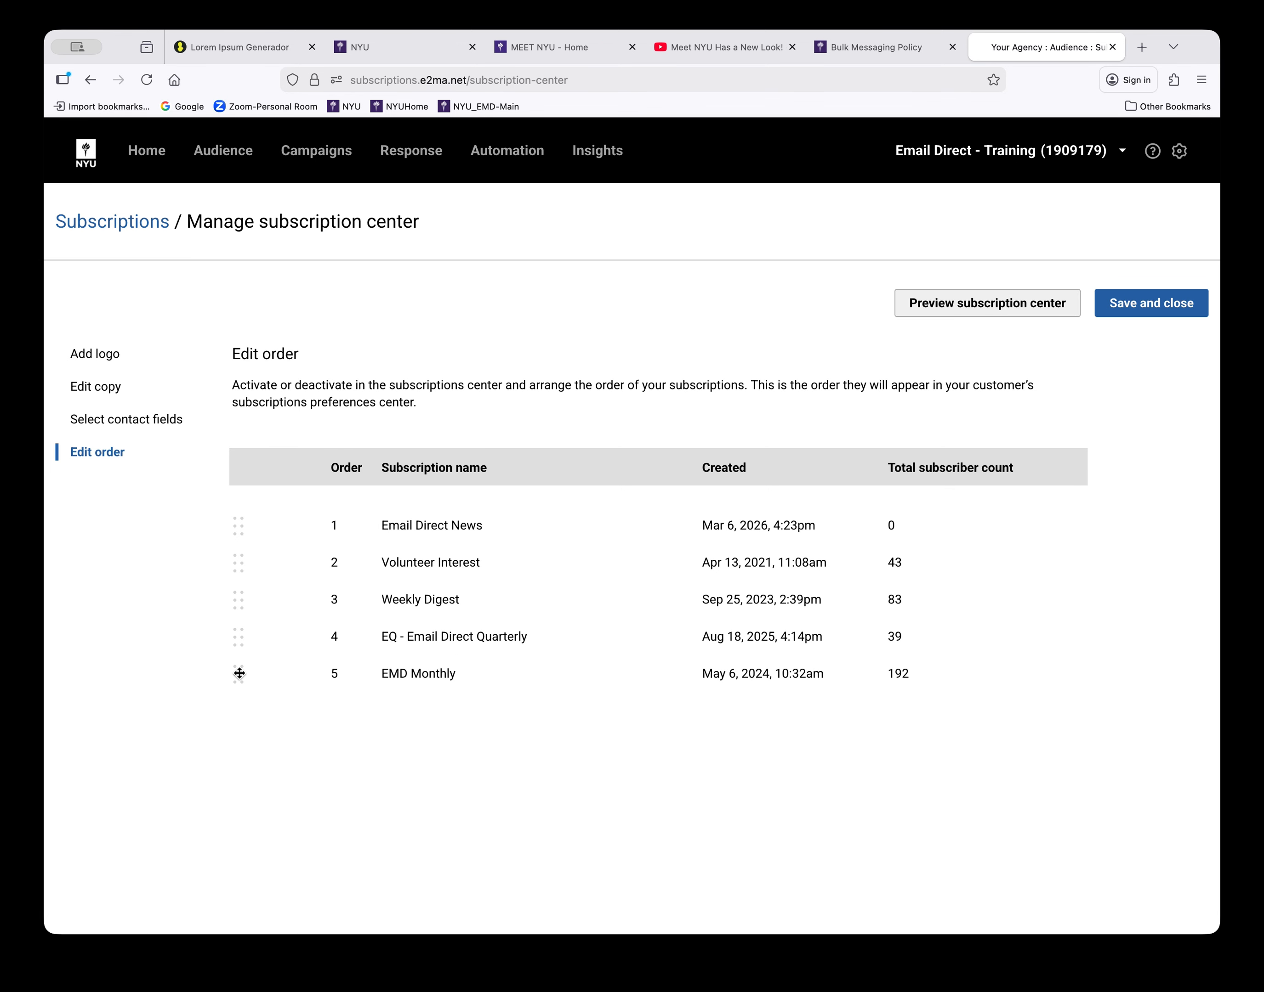
drag(243, 671, 257, 632)
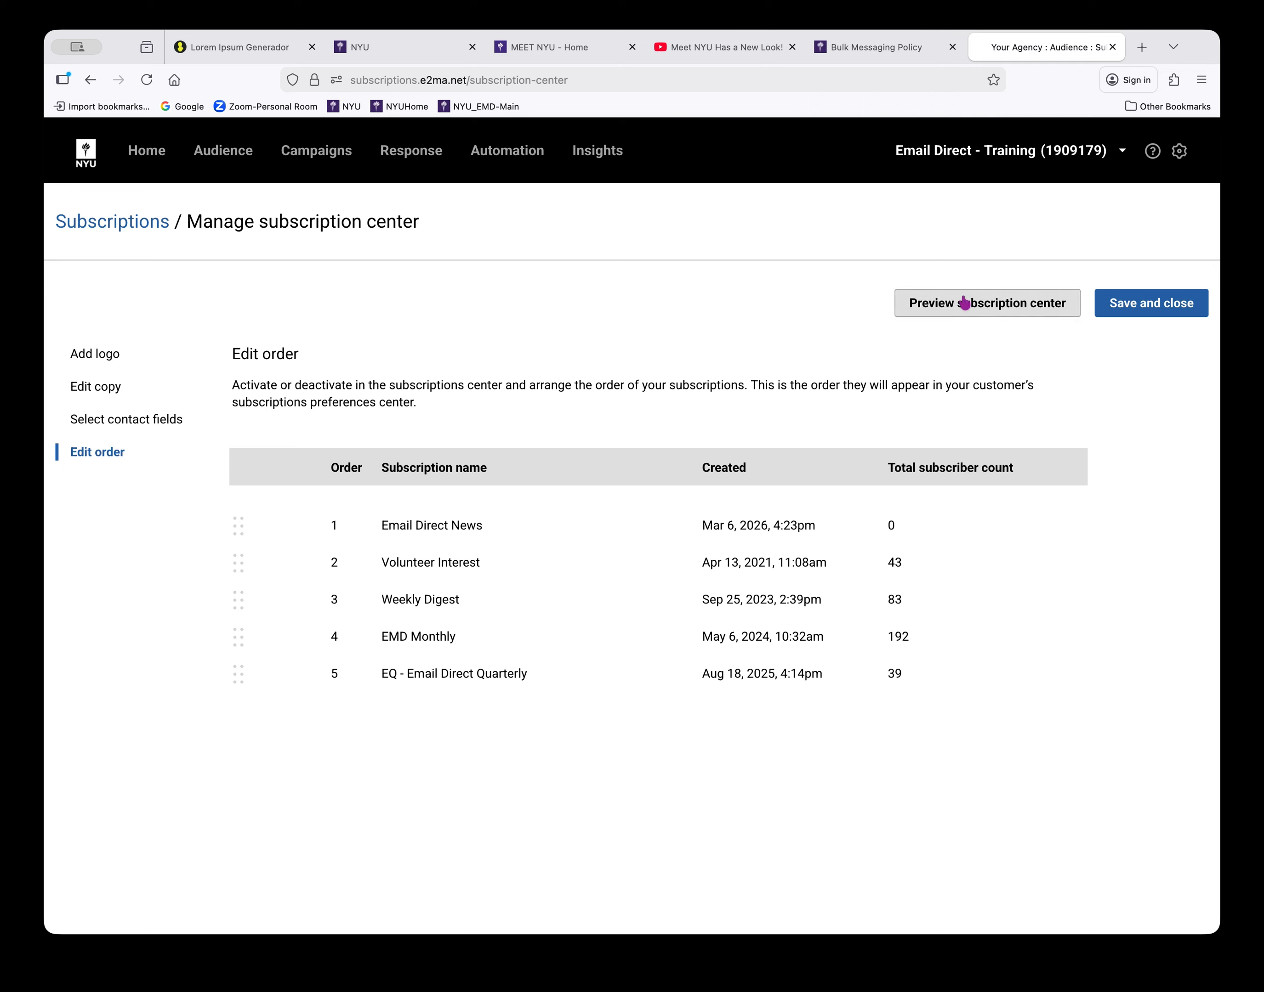
Preview the subscription center, examine its required fields and subscription list down to the end, and close the preview.
click(966, 311)
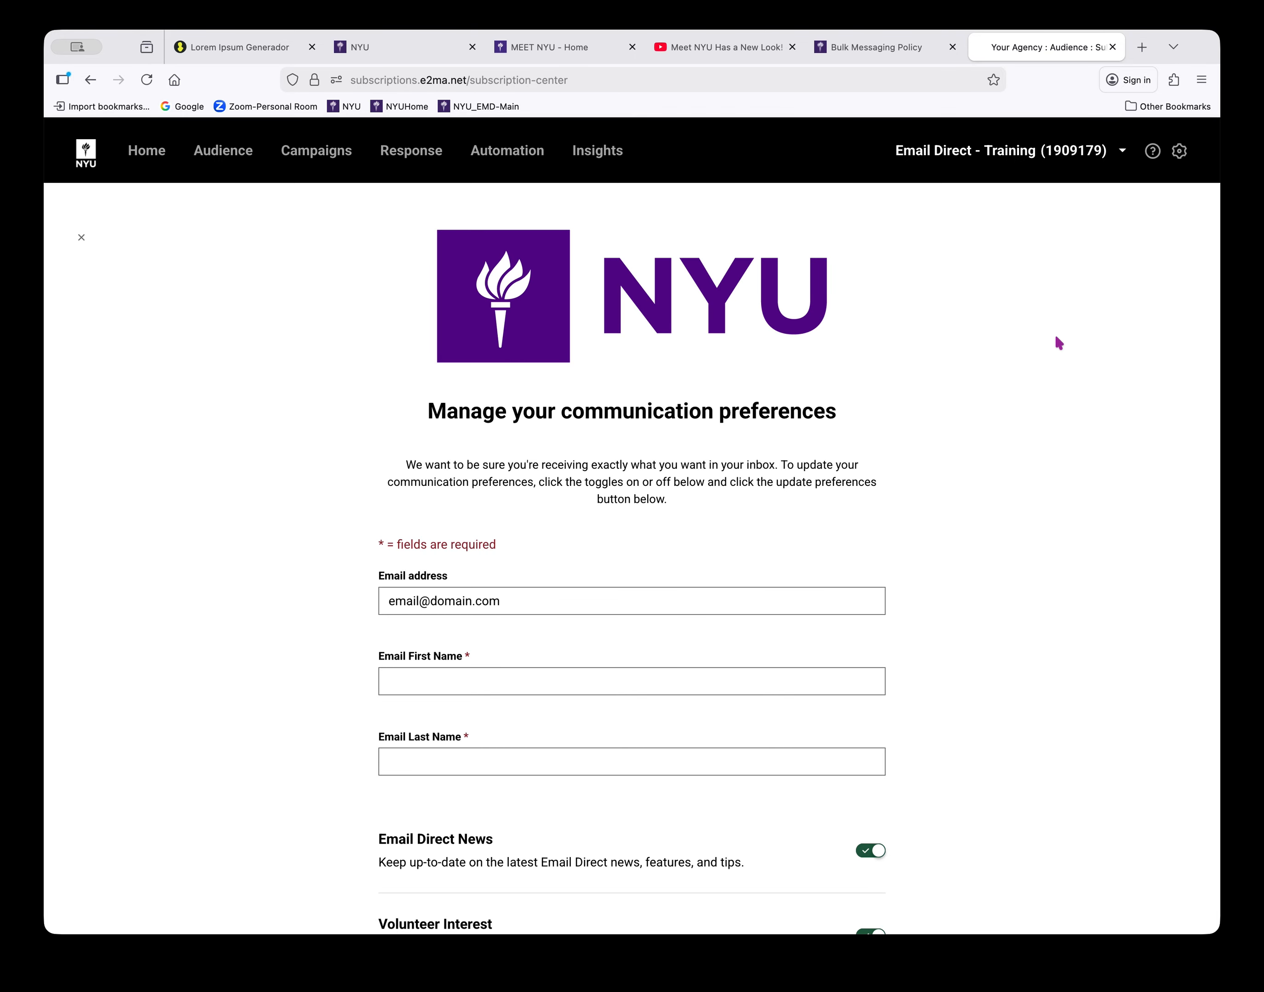
scroll(1055, 337, down, 3)
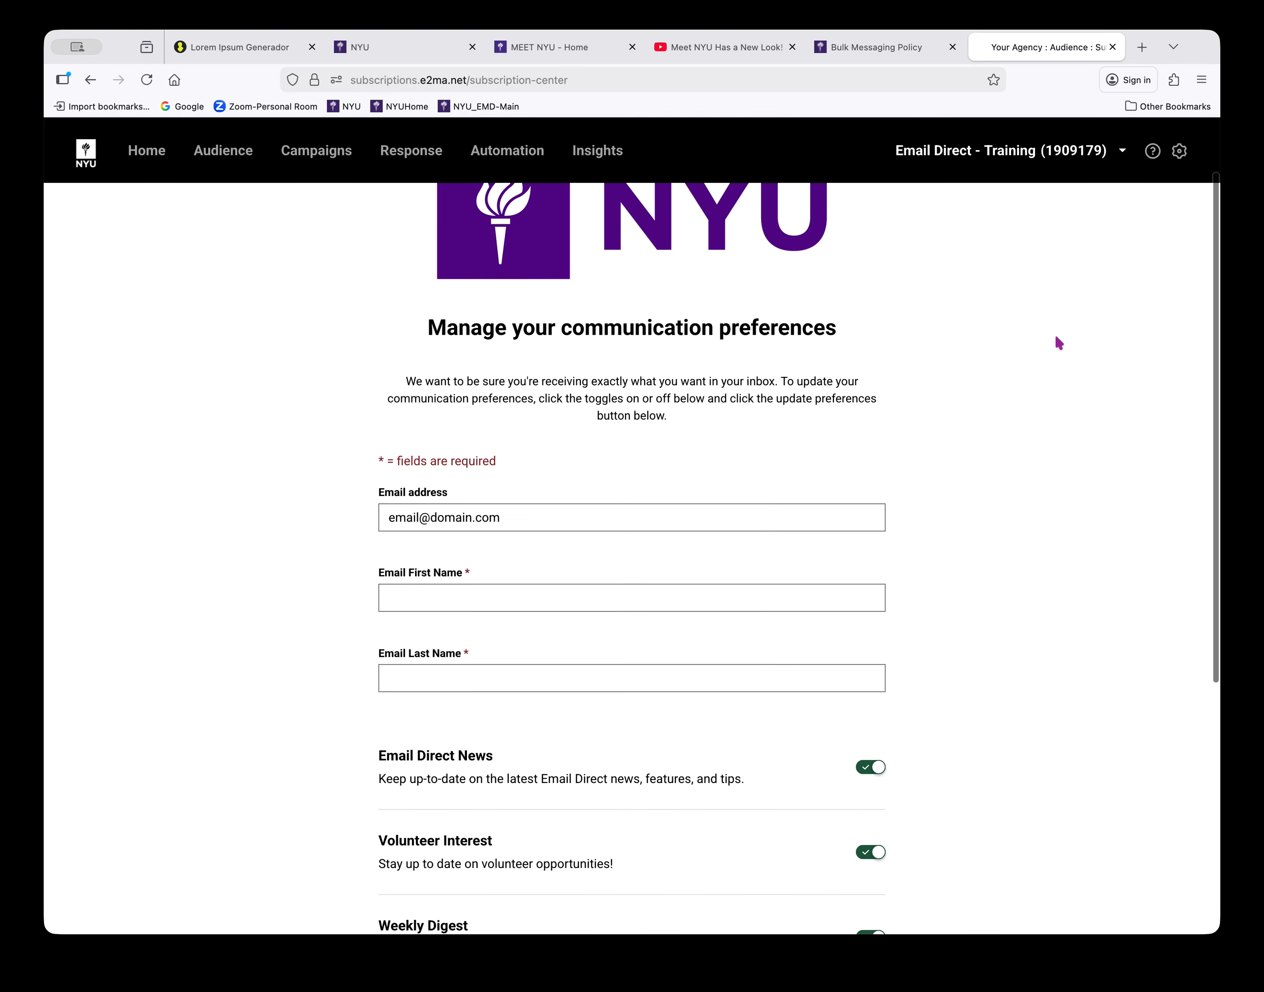
scroll(1055, 337, down, 3)
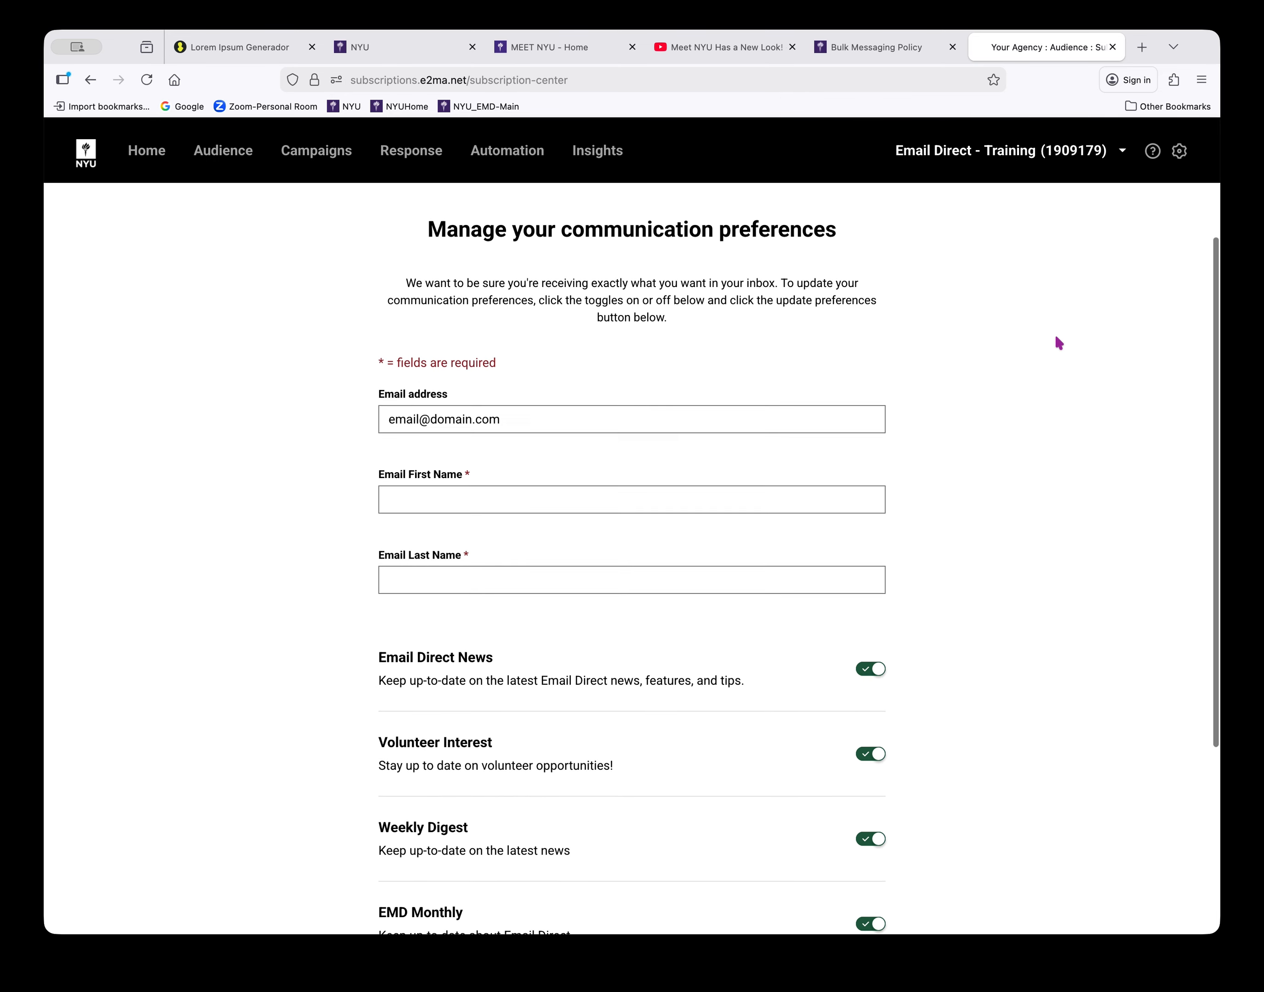
scroll(1055, 336, down, 5)
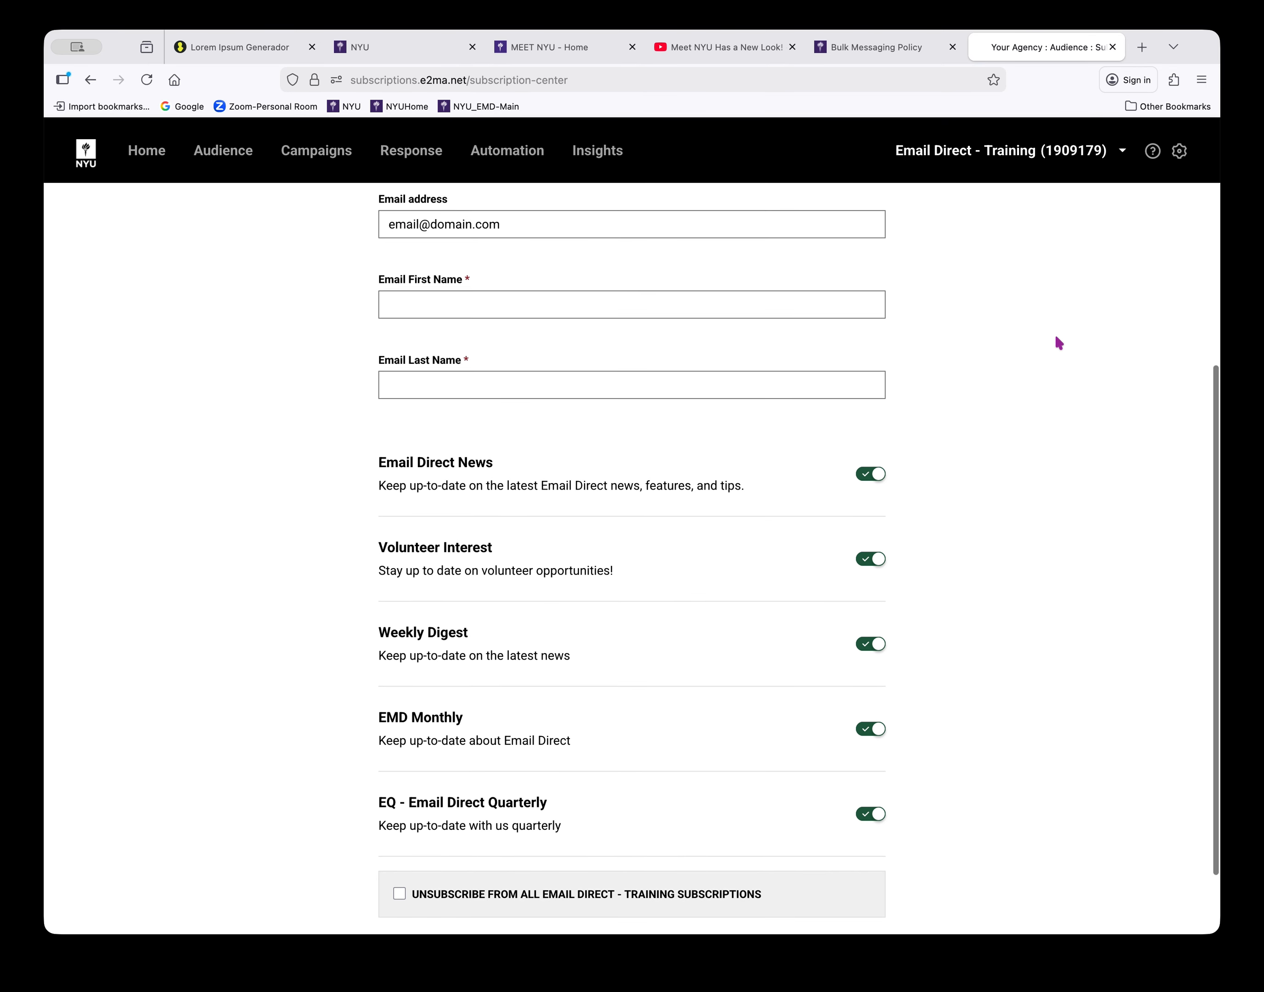
scroll(1055, 337, up, 2)
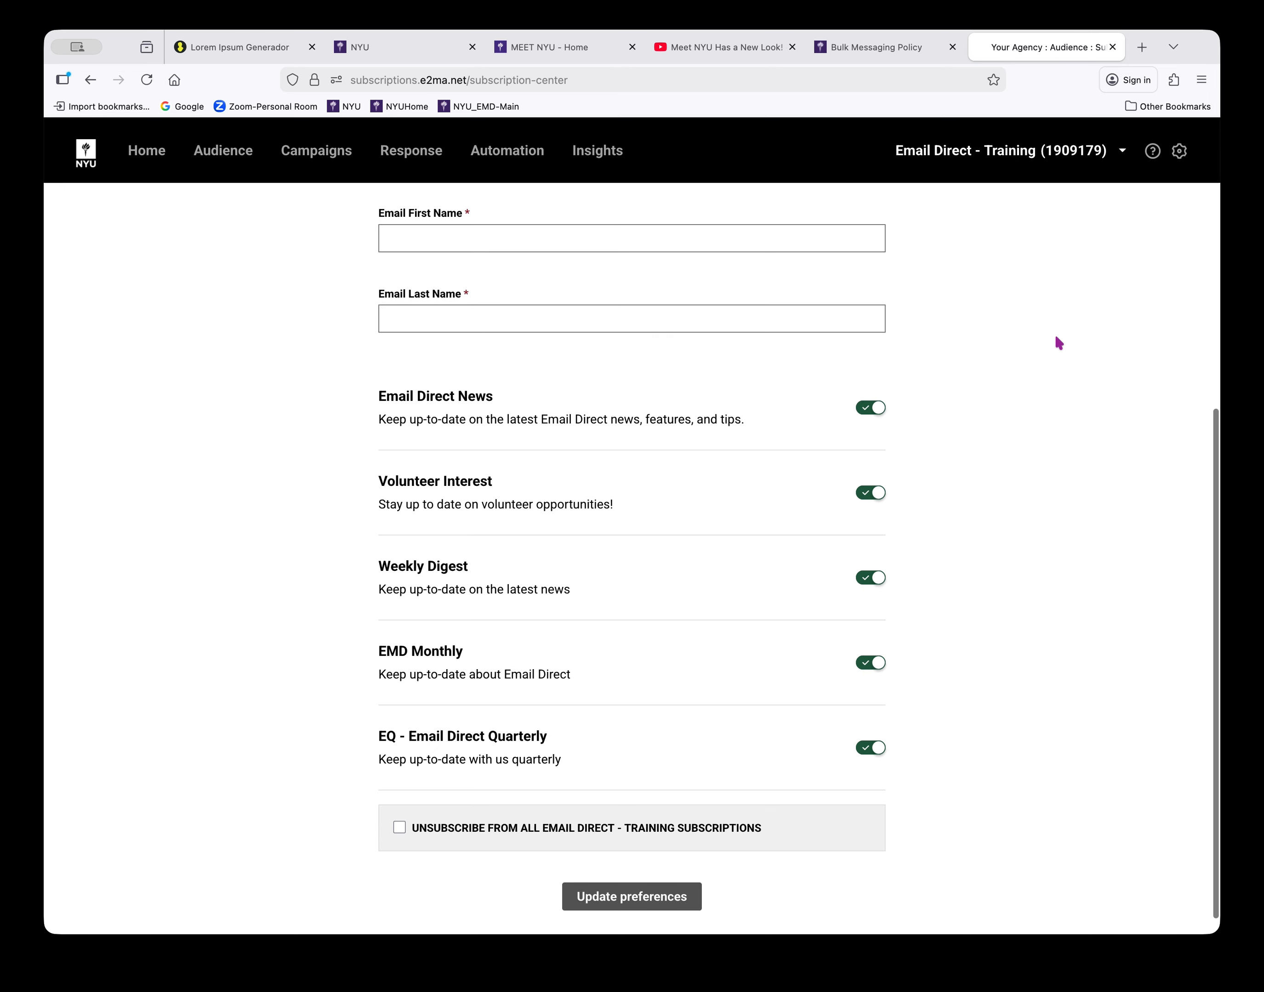
scroll(1055, 337, up, 7)
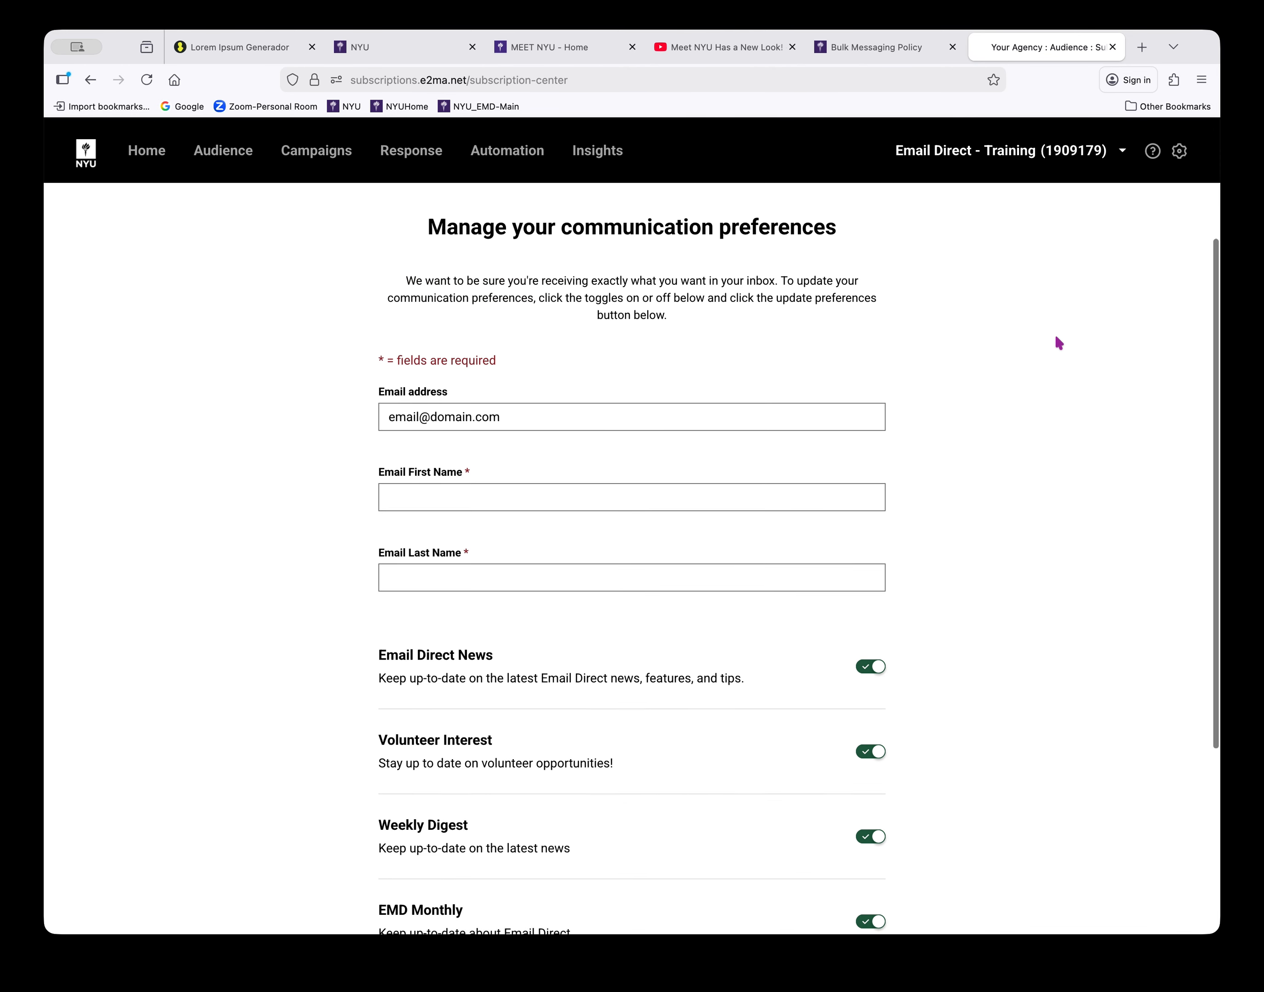
scroll(1055, 336, up, 3)
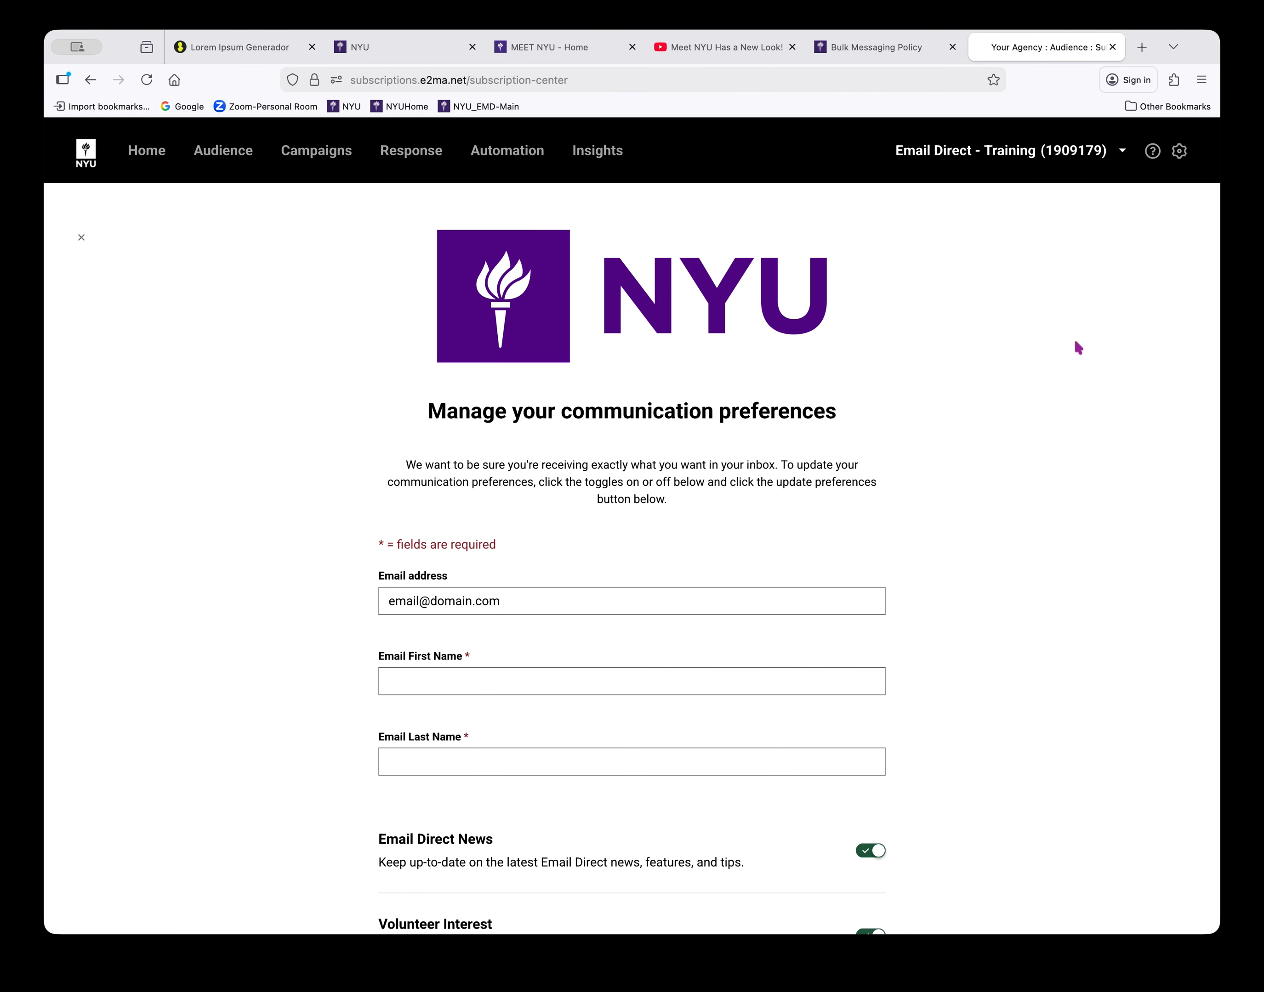
click(81, 237)
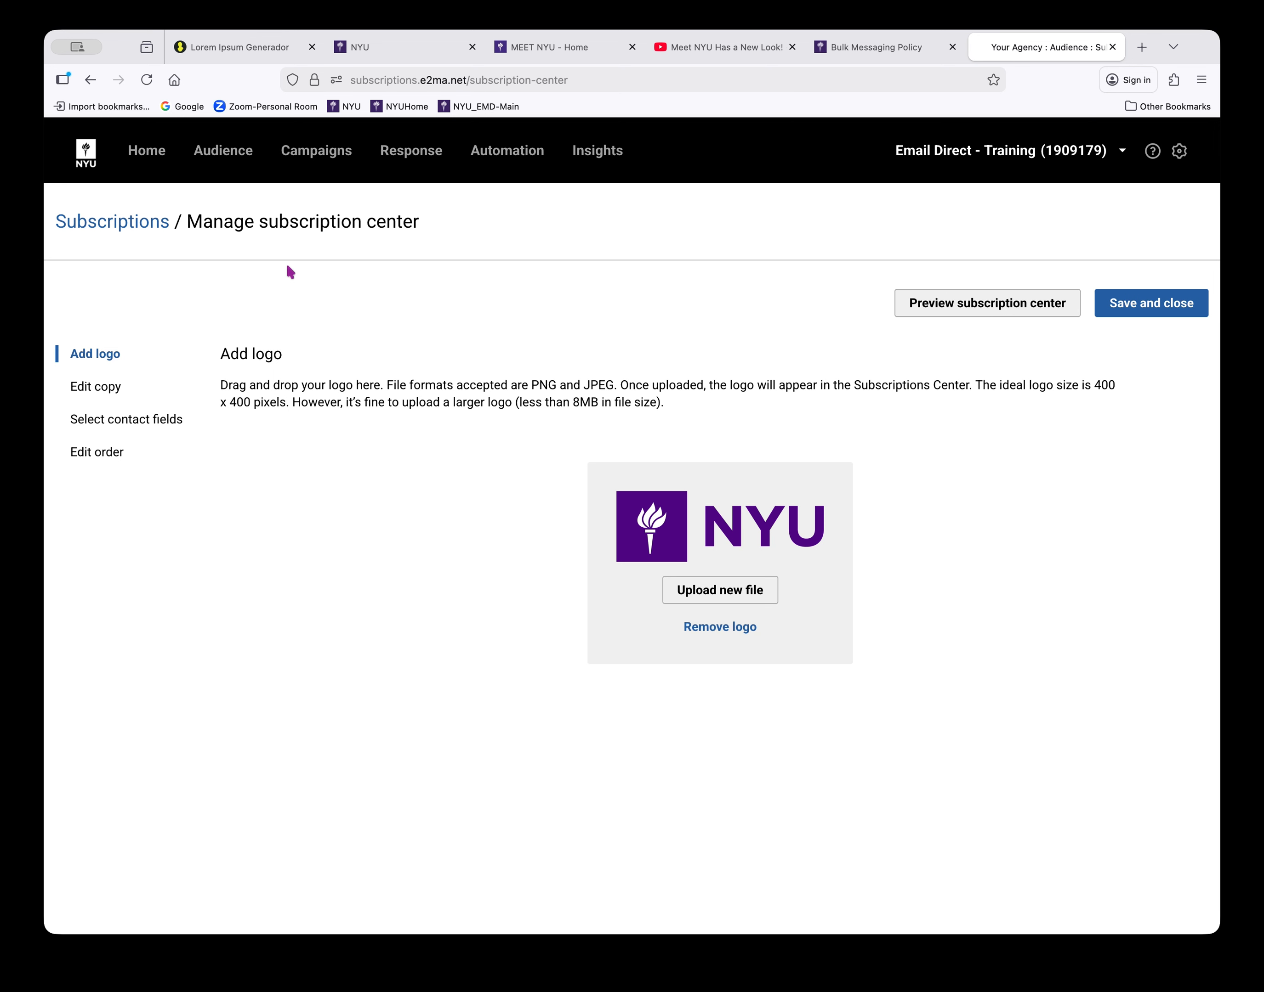
Save and close the subscription center, and open Your Default Signup Form in the form builder.
click(1156, 309)
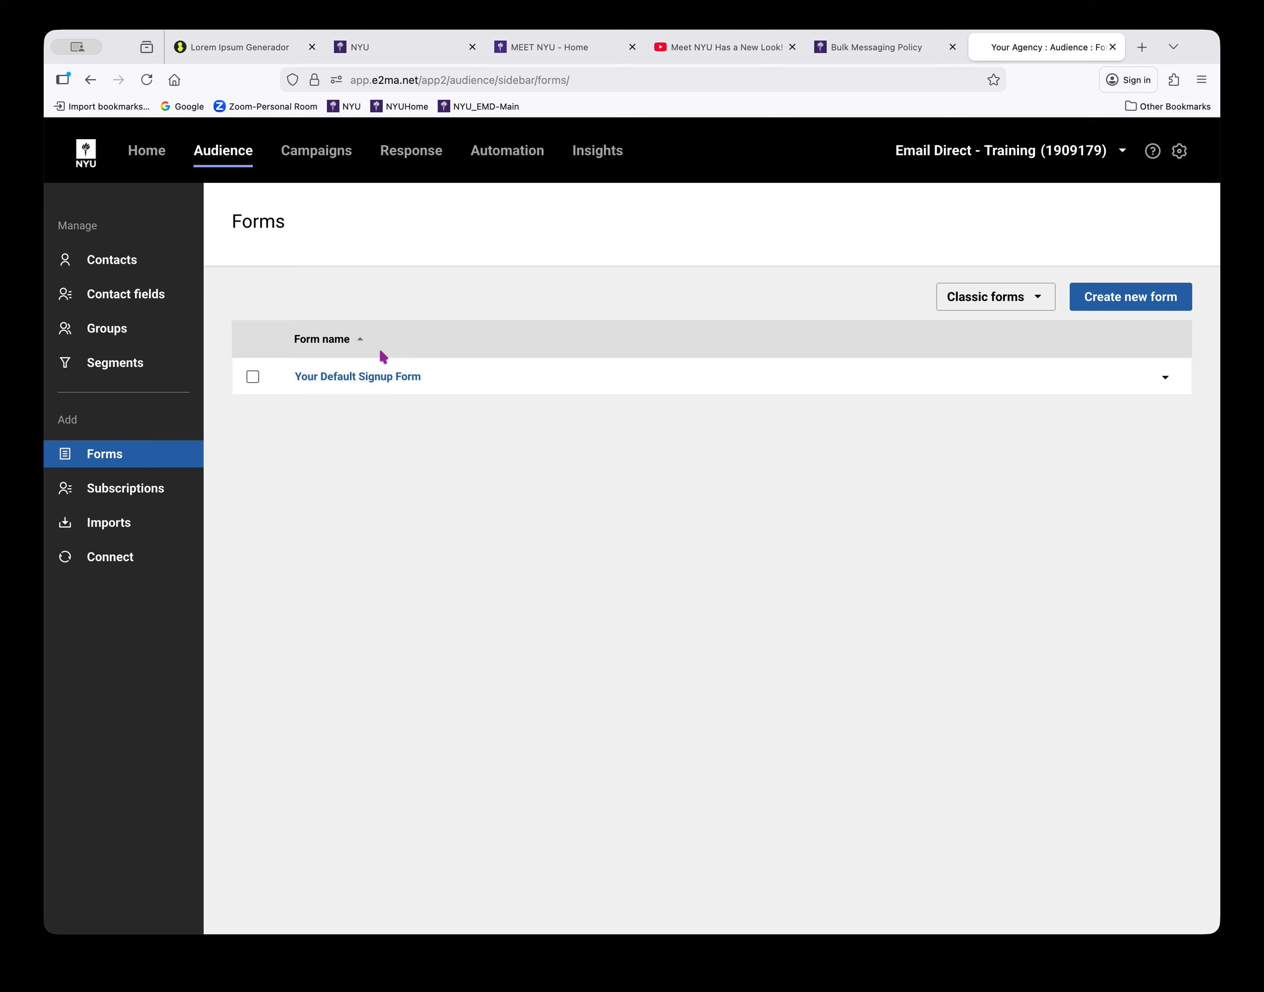
click(376, 381)
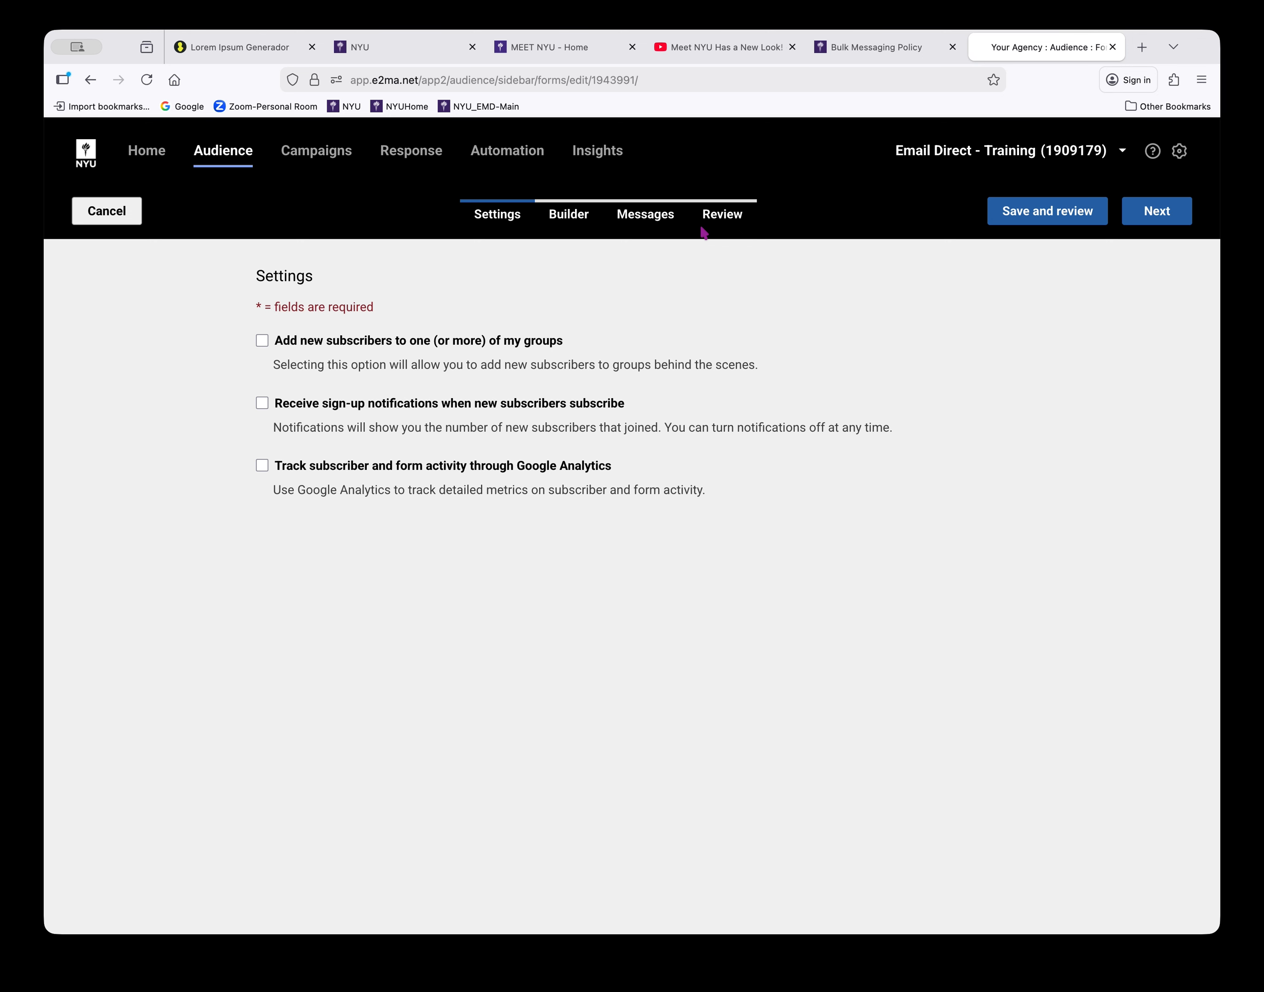
click(566, 223)
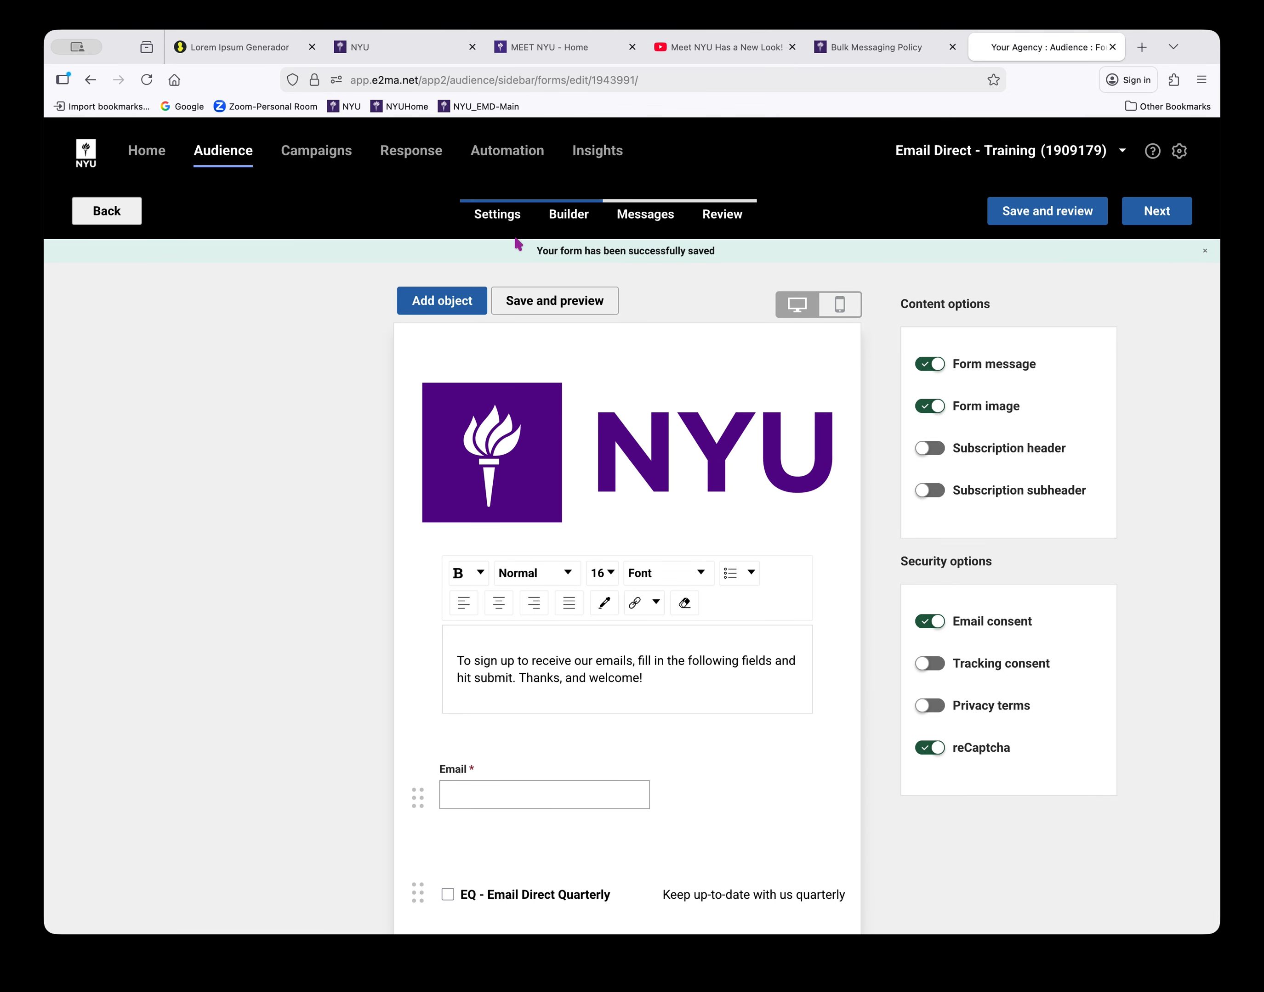
Add the Email Direct News subscription to the signup form, displayed on the form with its description included.
scroll(283, 392, down, 3)
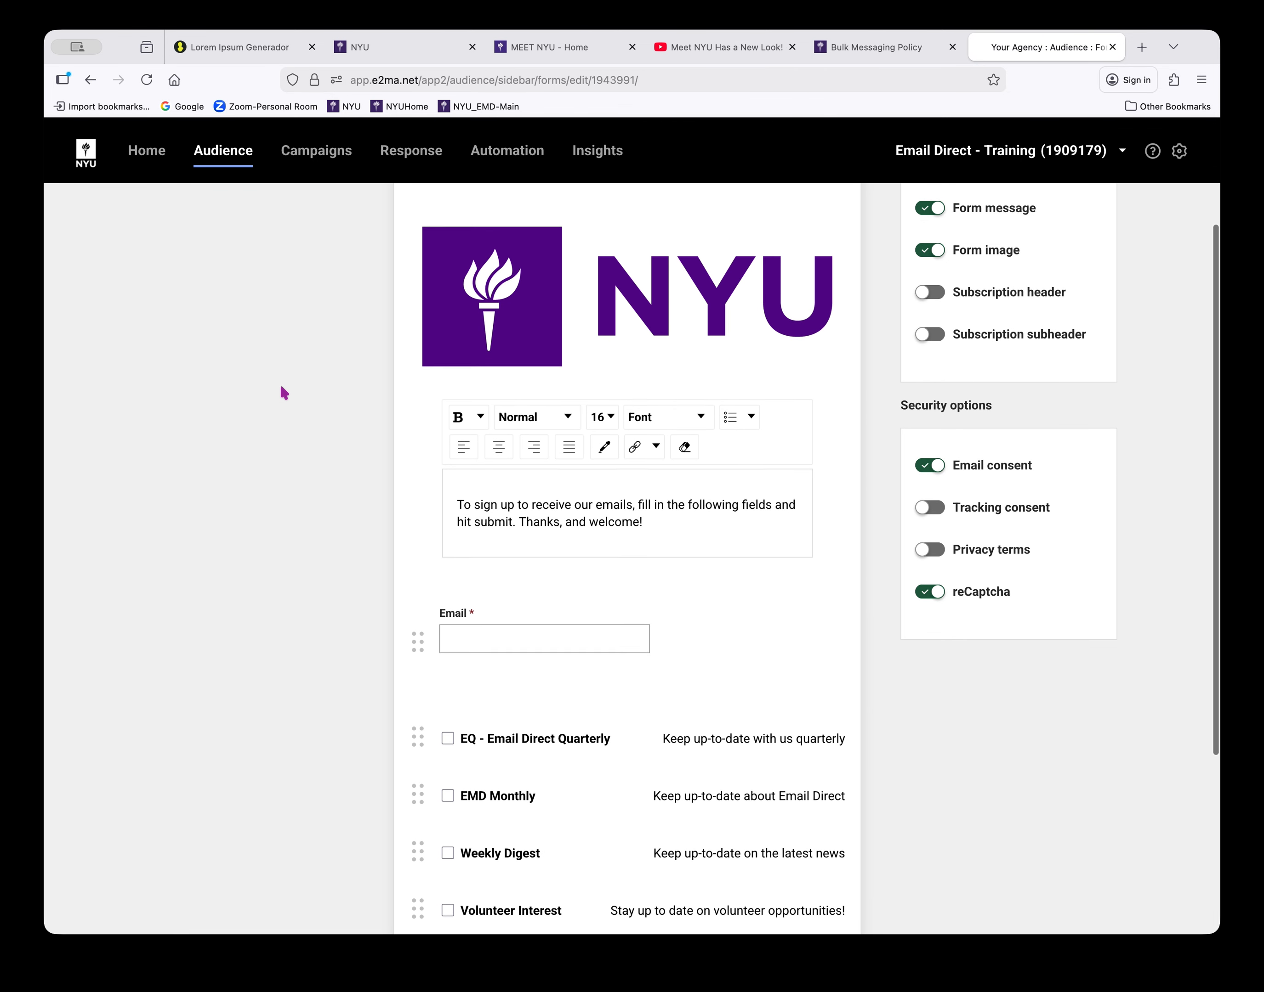
scroll(282, 389, down, 3)
scroll(281, 388, down, 3)
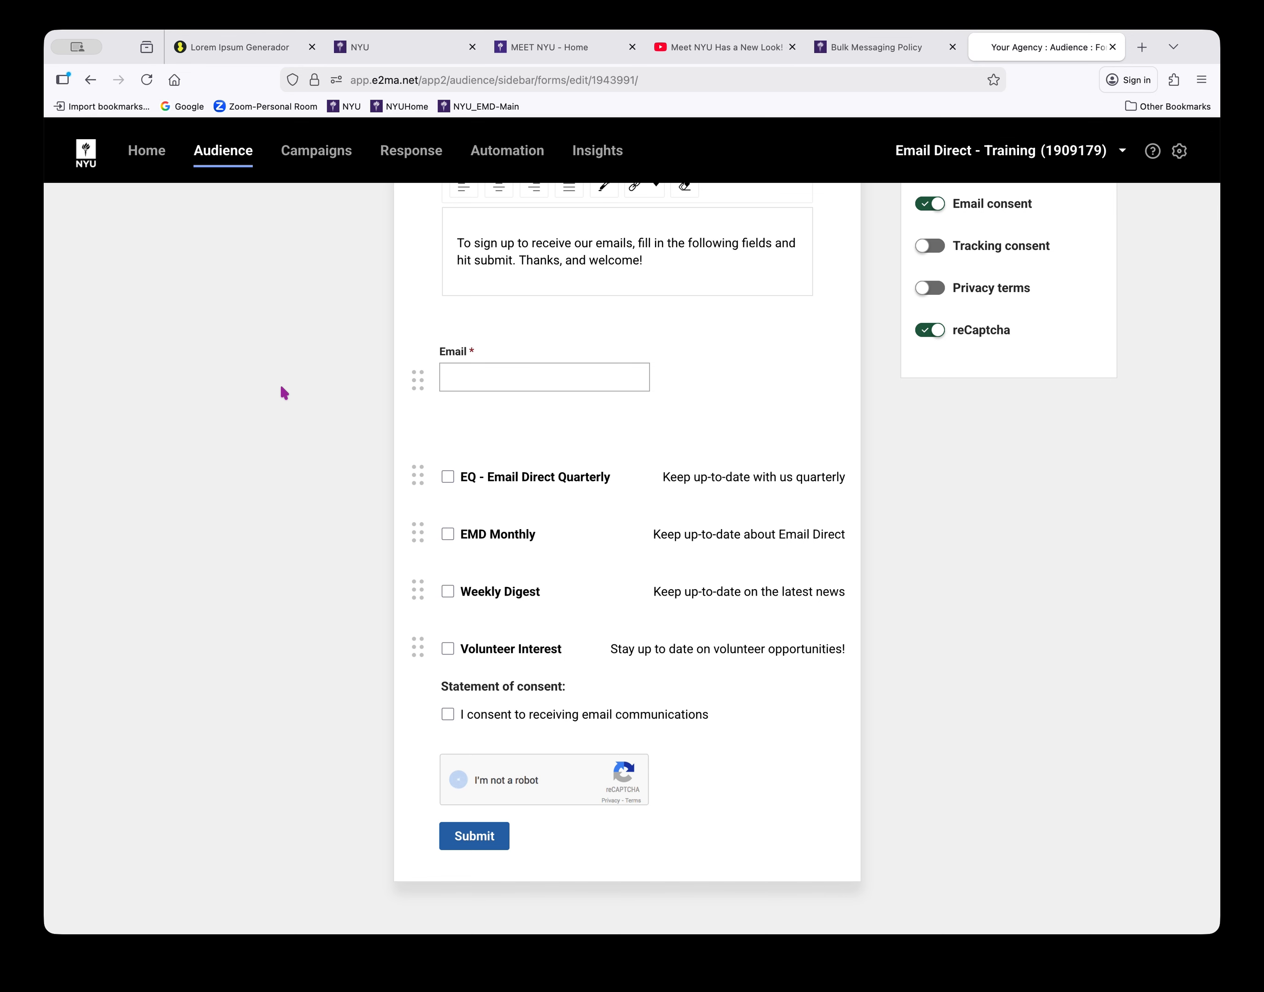
scroll(283, 393, up, 5)
scroll(281, 388, up, 5)
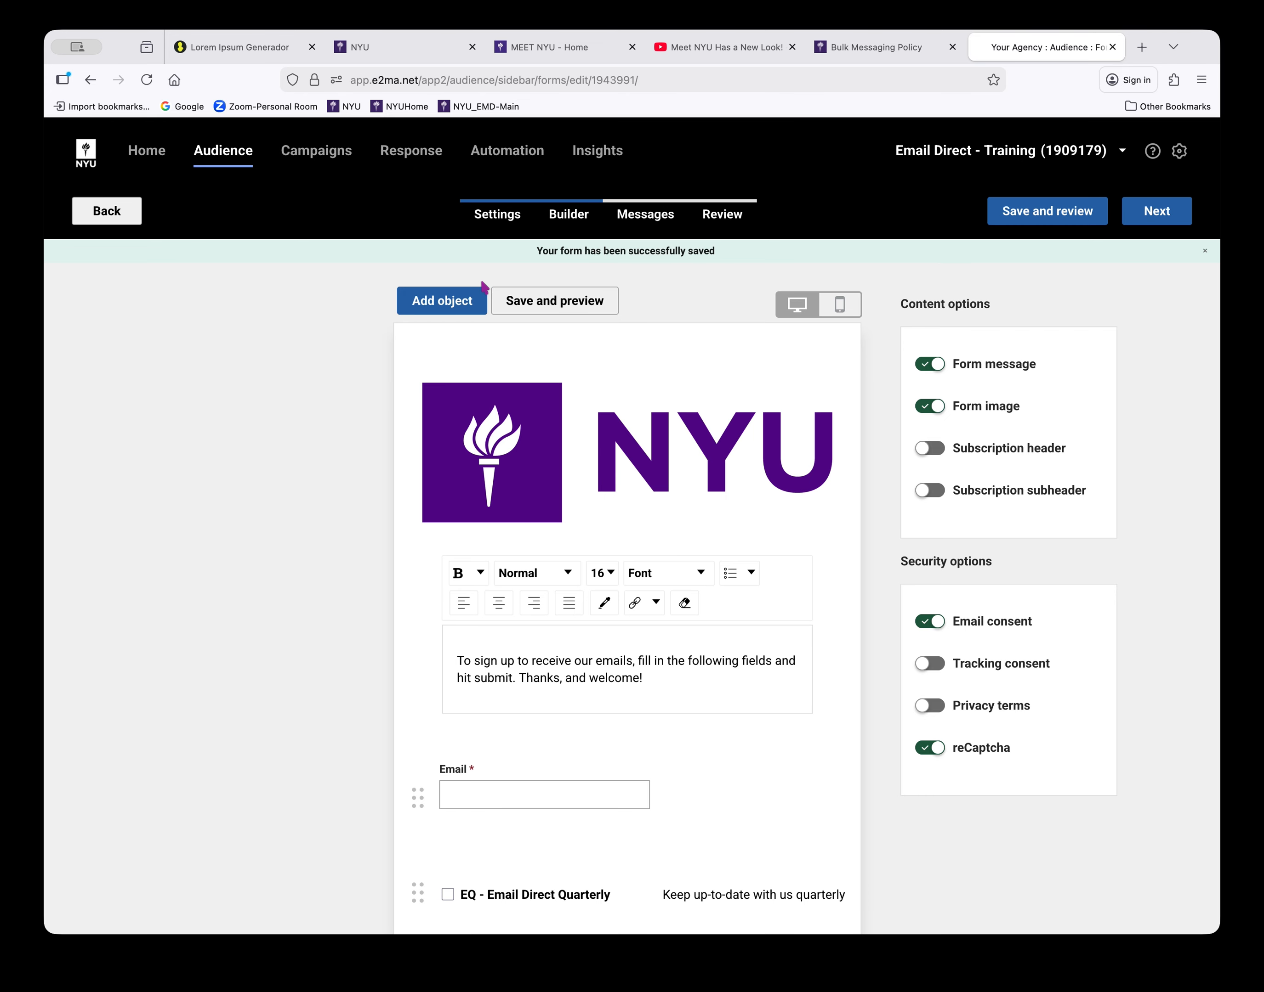
click(443, 301)
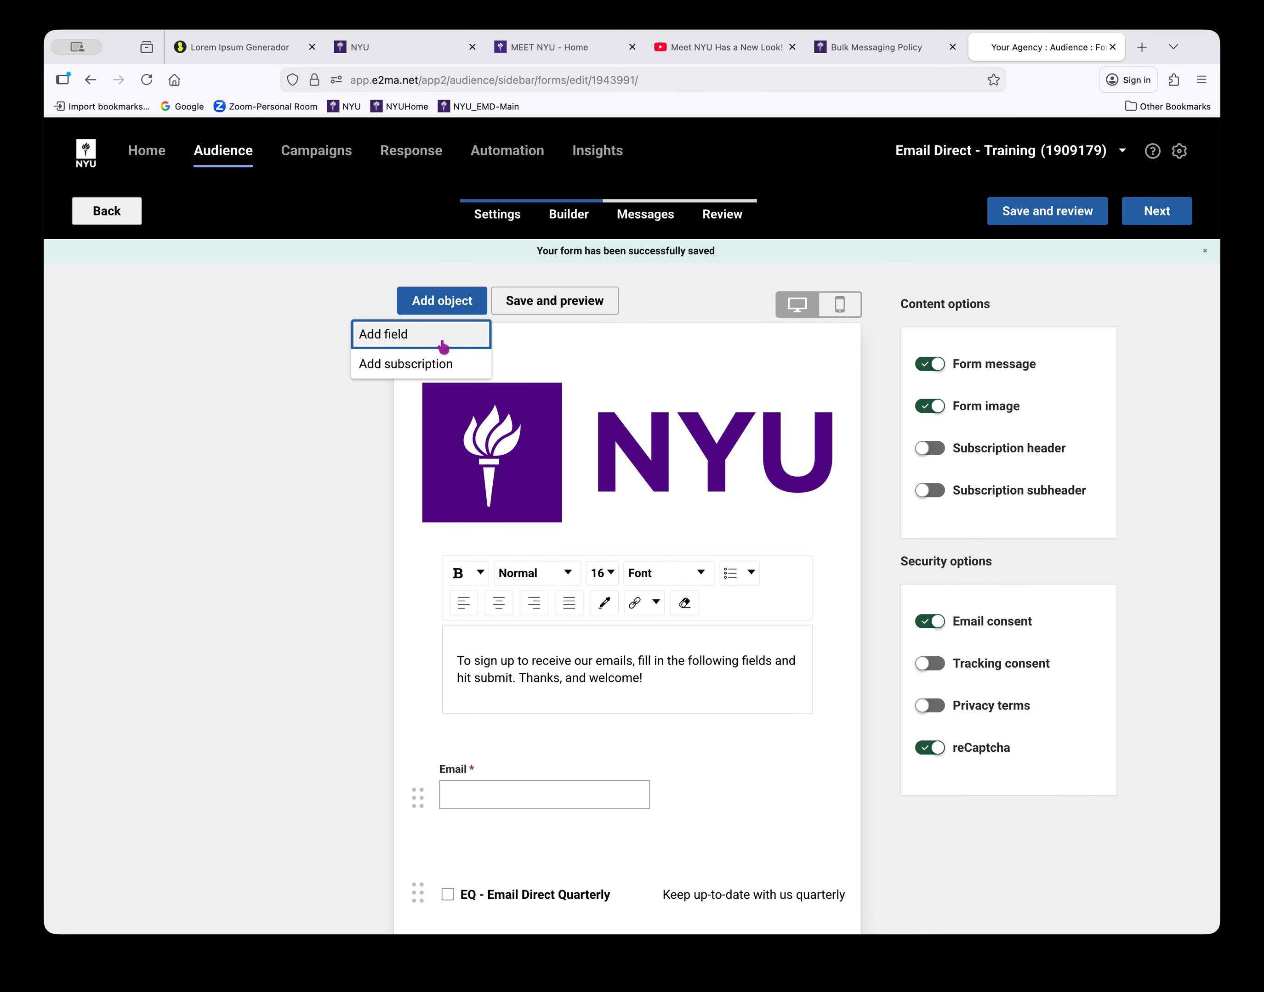
click(442, 364)
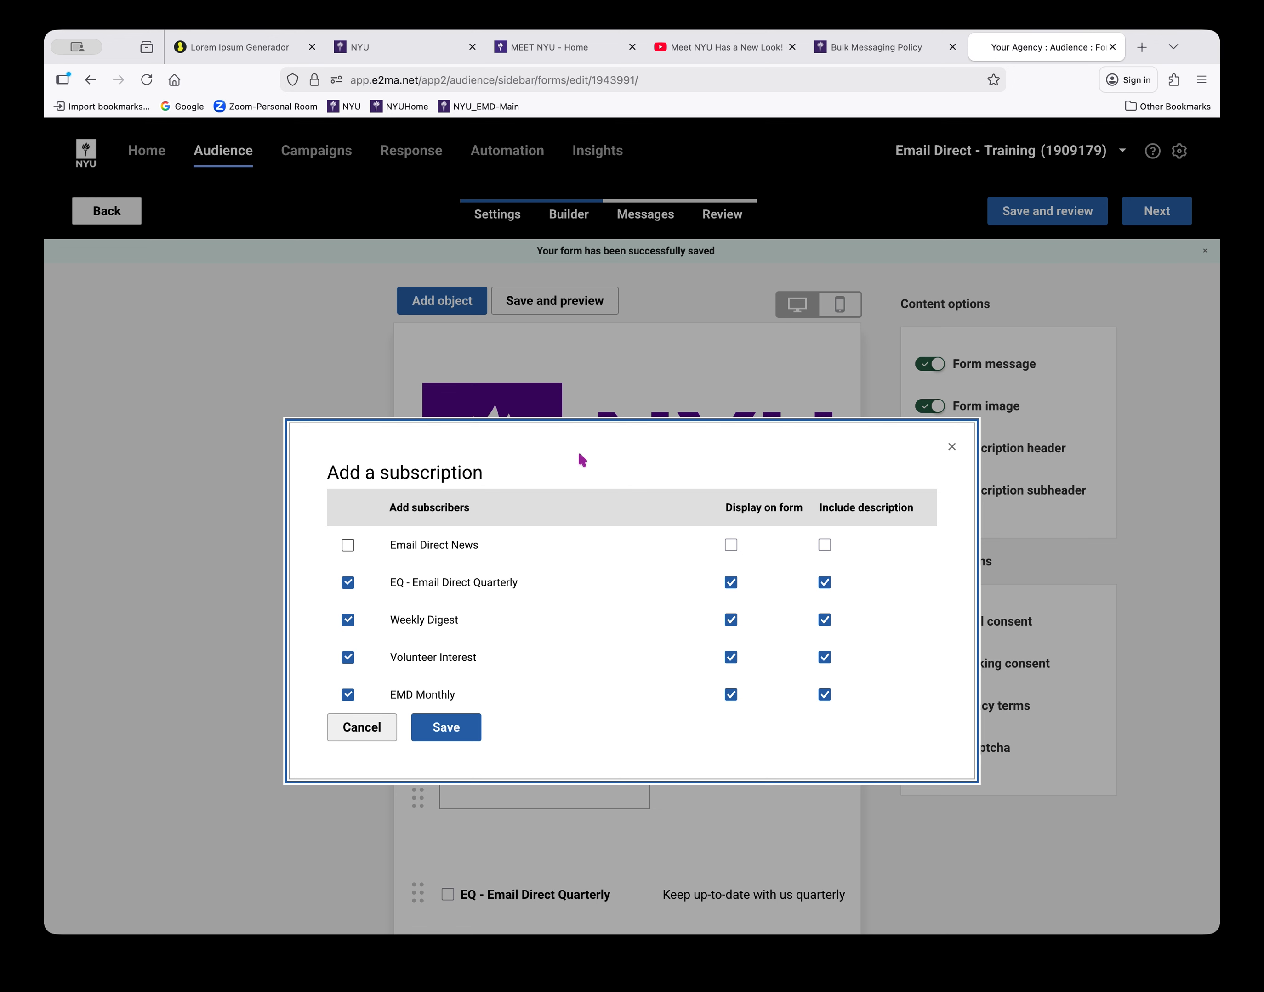
click(347, 546)
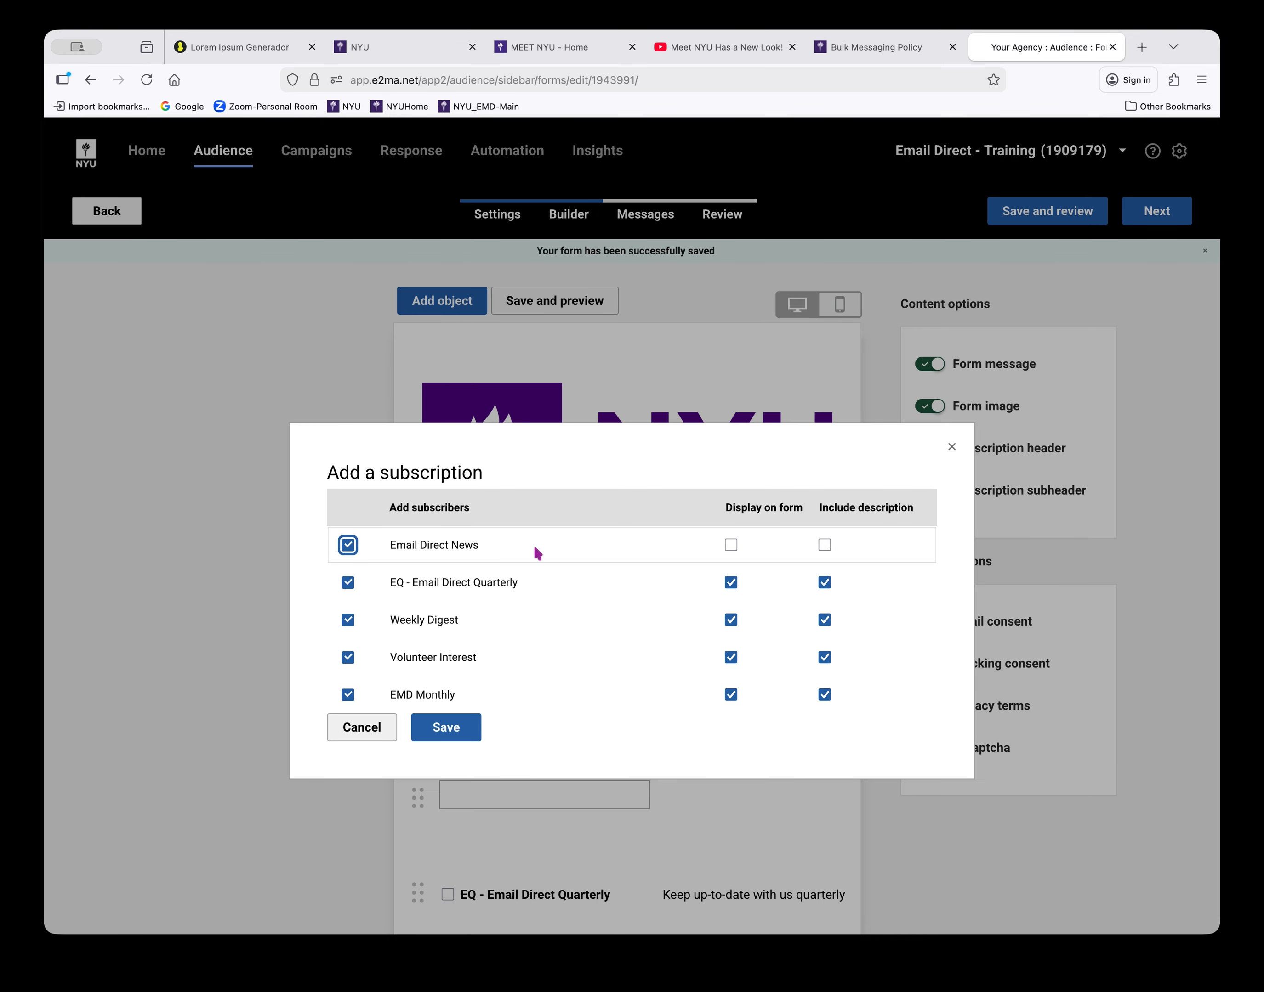
click(731, 544)
click(824, 546)
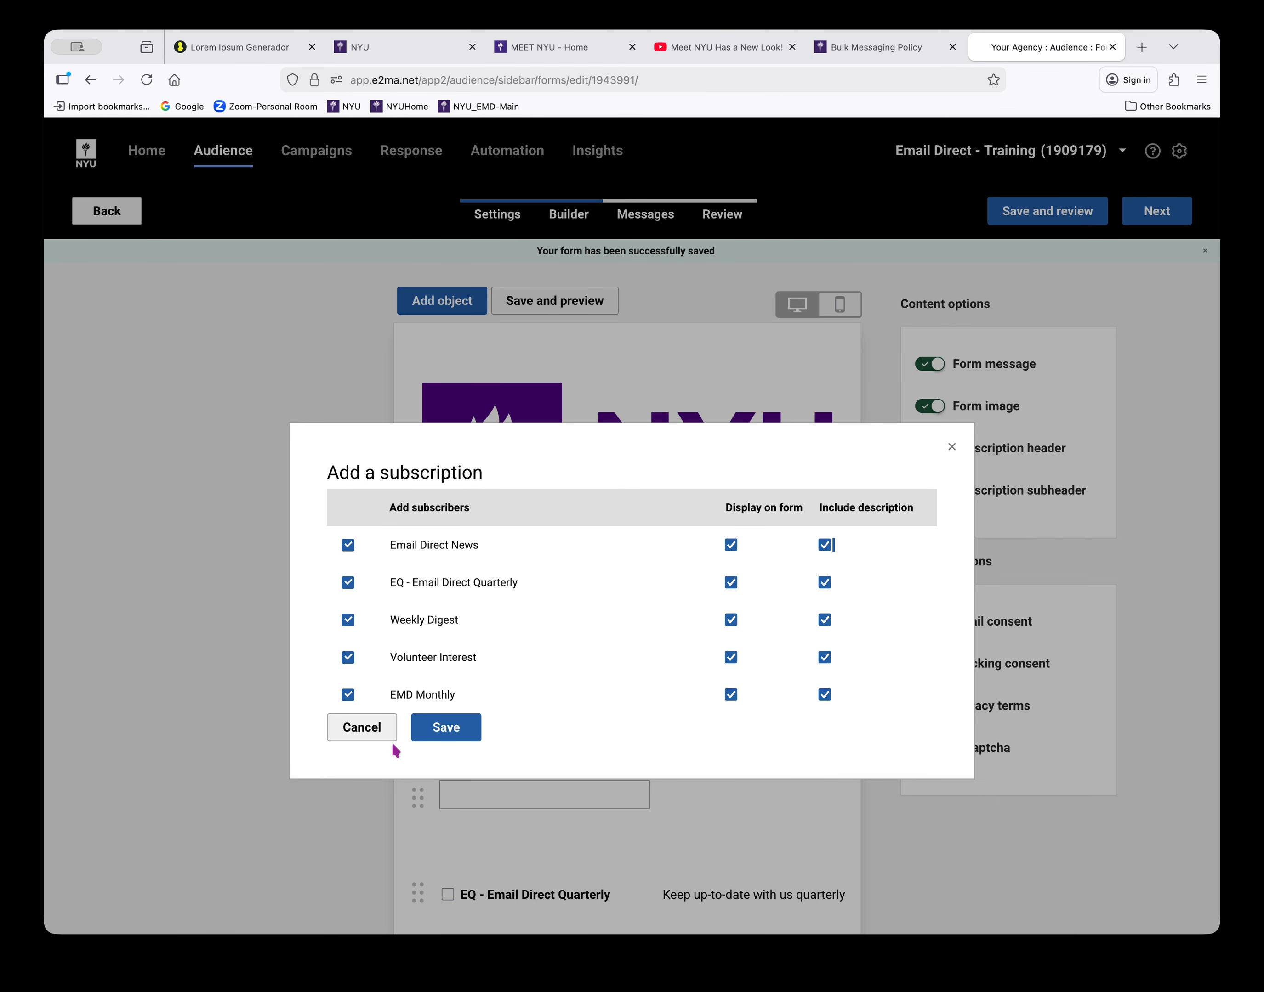
click(440, 726)
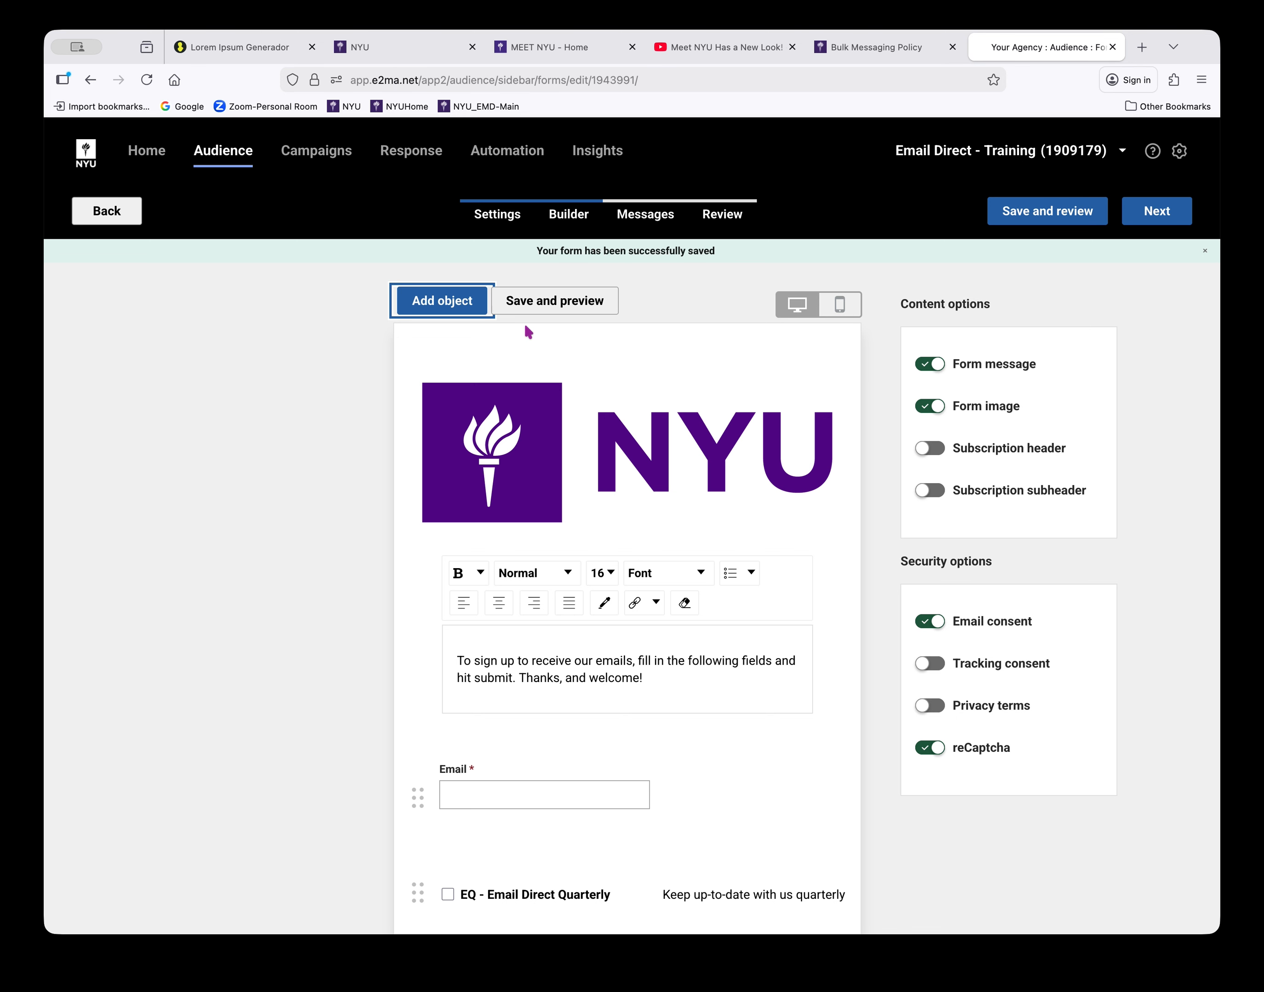
Add the existing Email First Name contact field to the signup form, keeping its default display name.
click(425, 301)
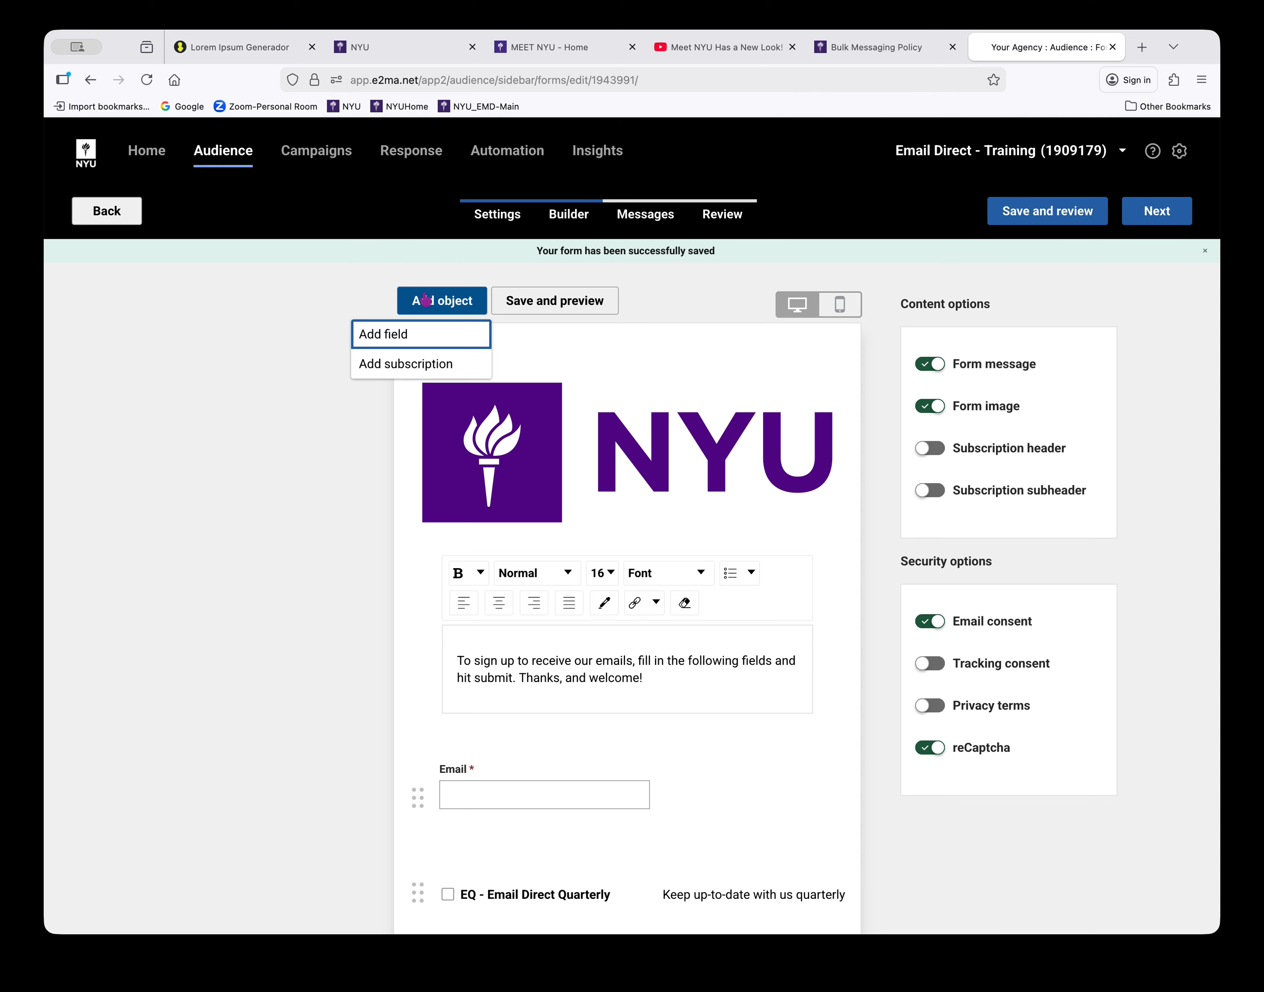
click(406, 335)
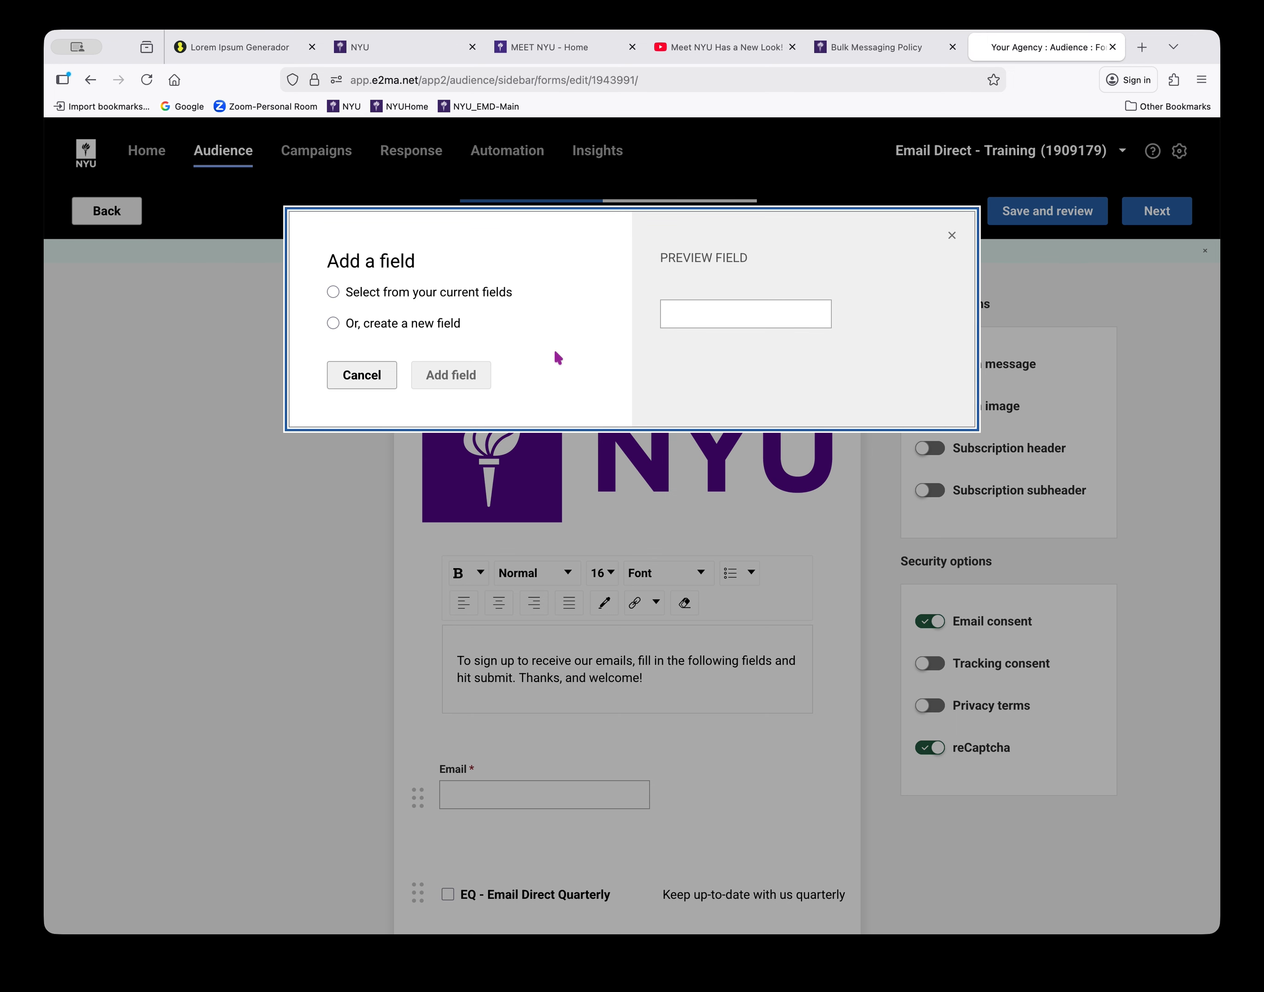
click(332, 292)
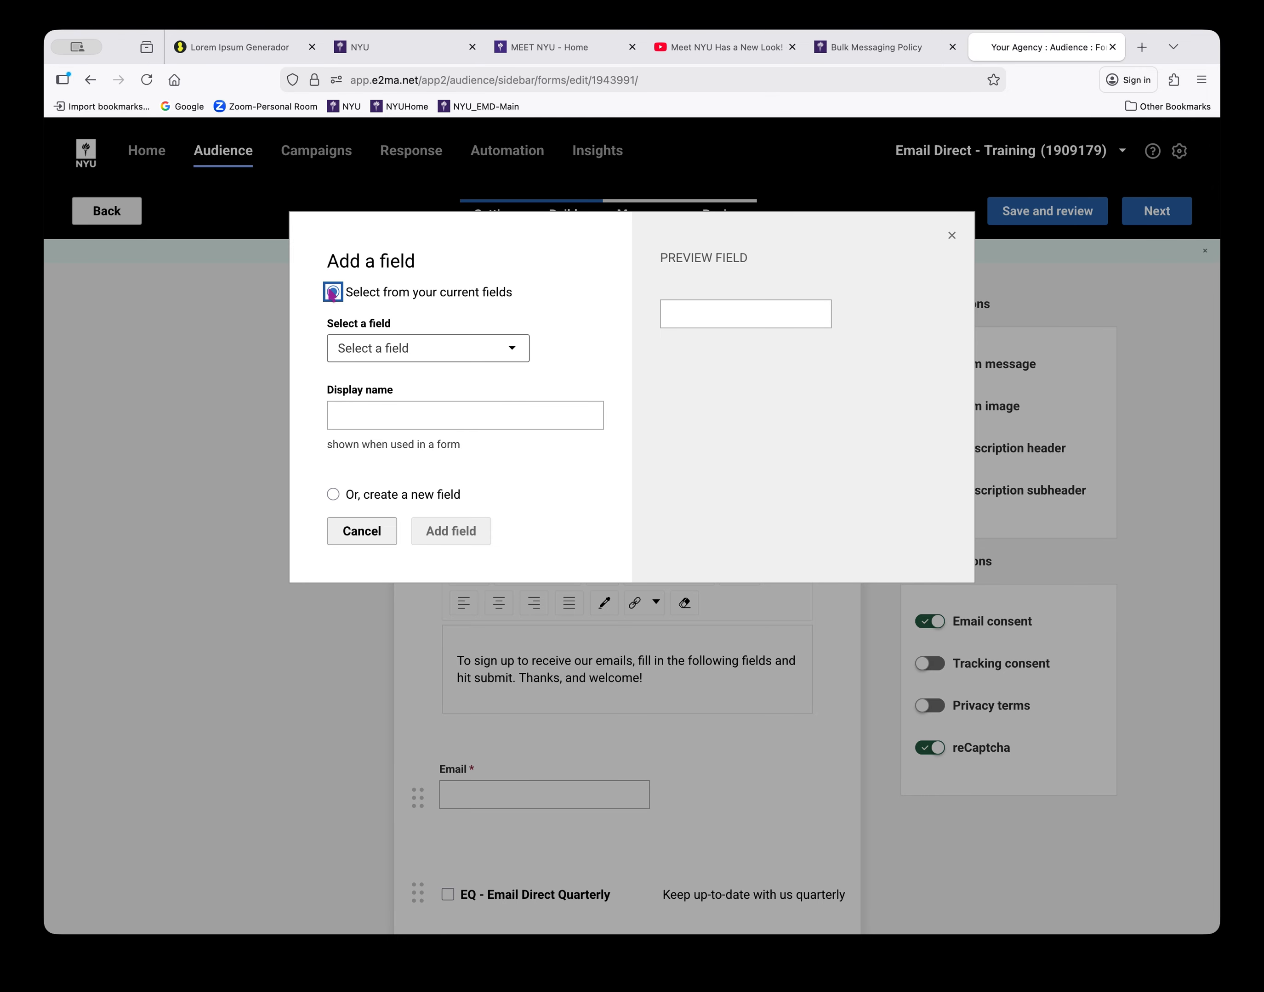
click(513, 351)
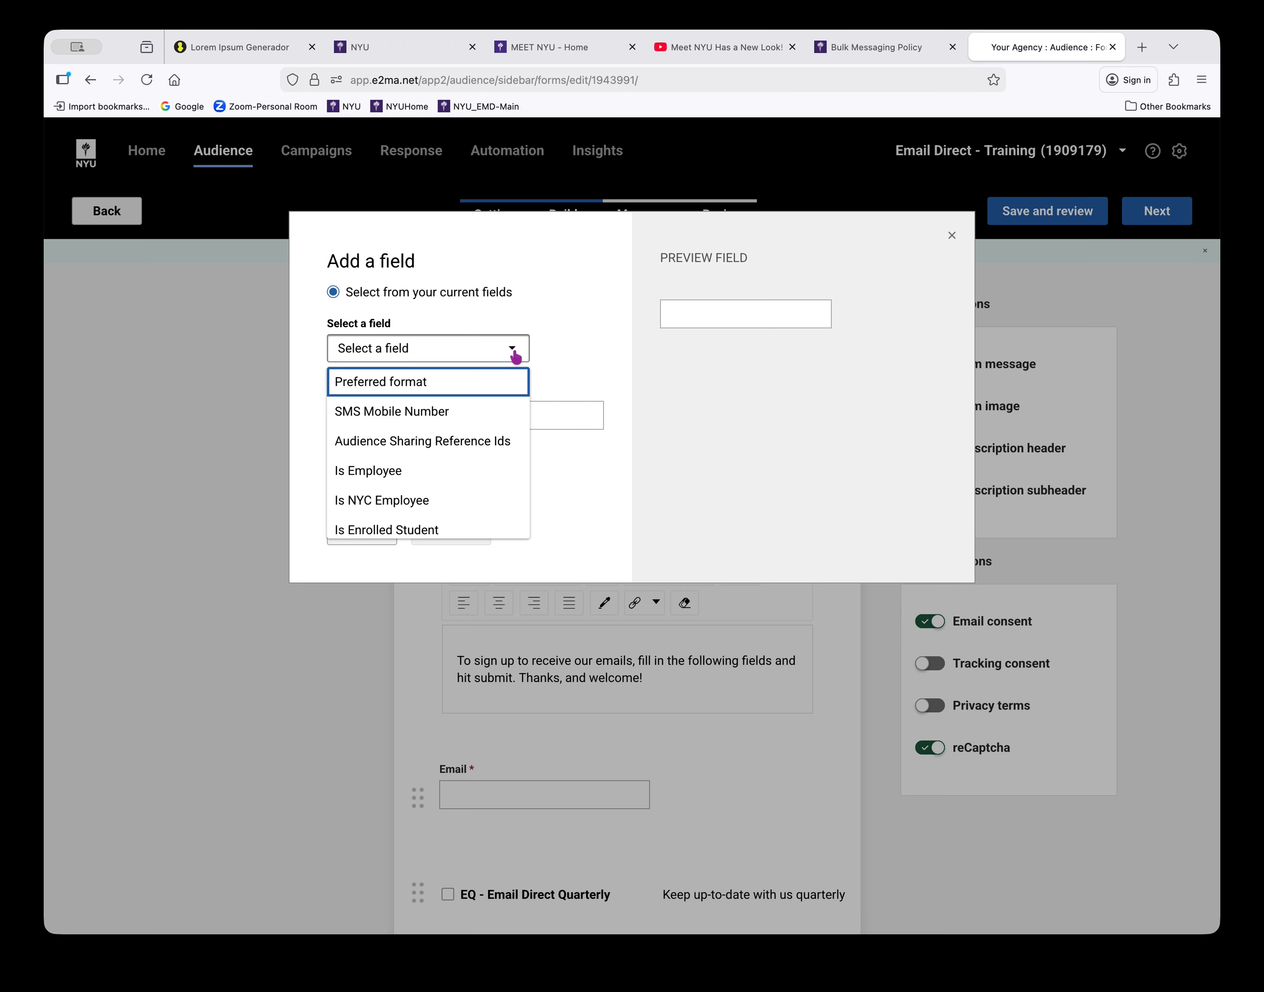
scroll(516, 397, down, 4)
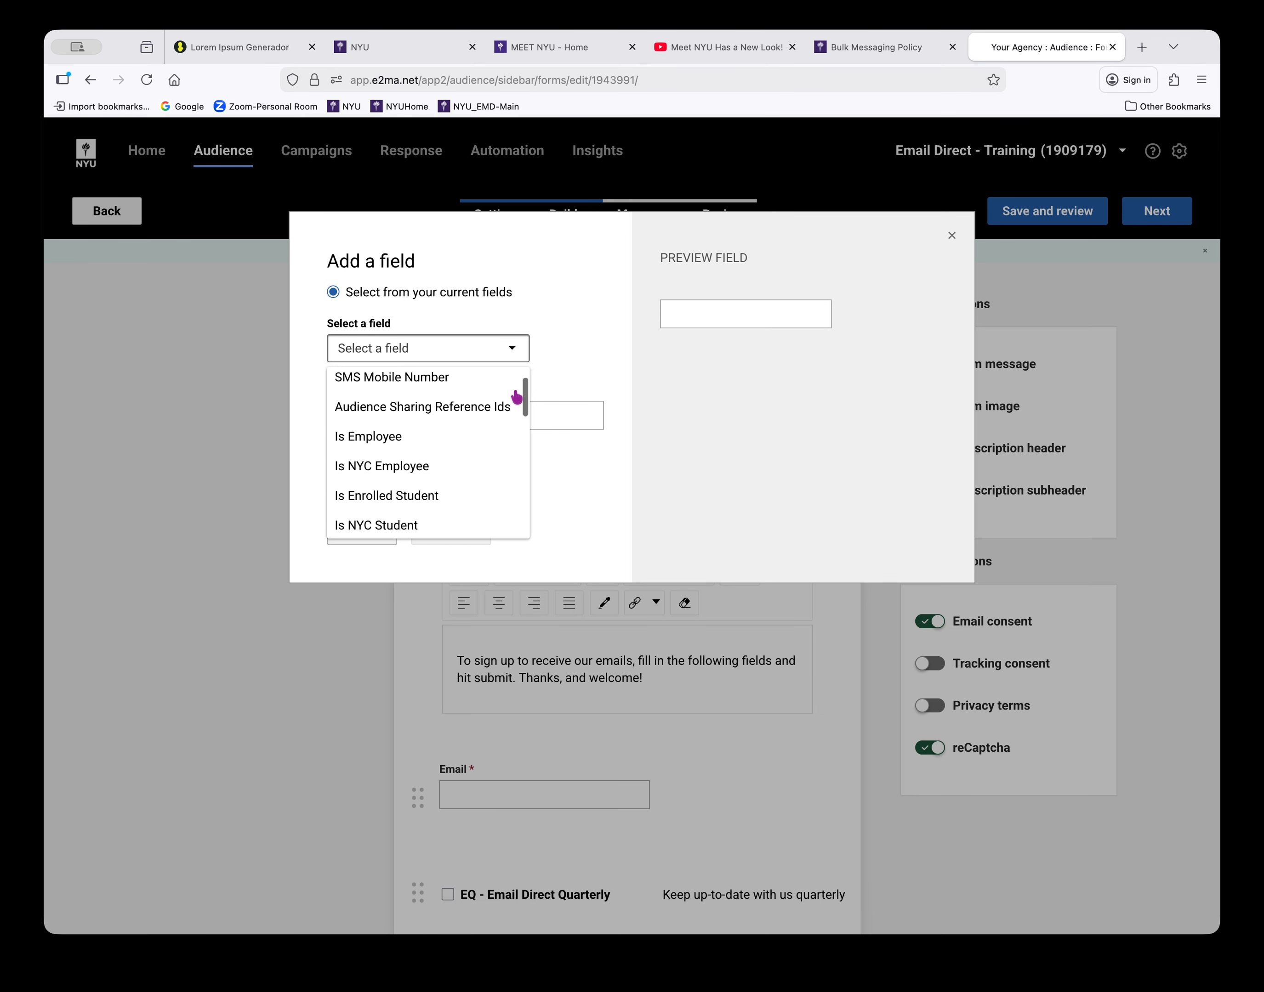
scroll(516, 397, down, 3)
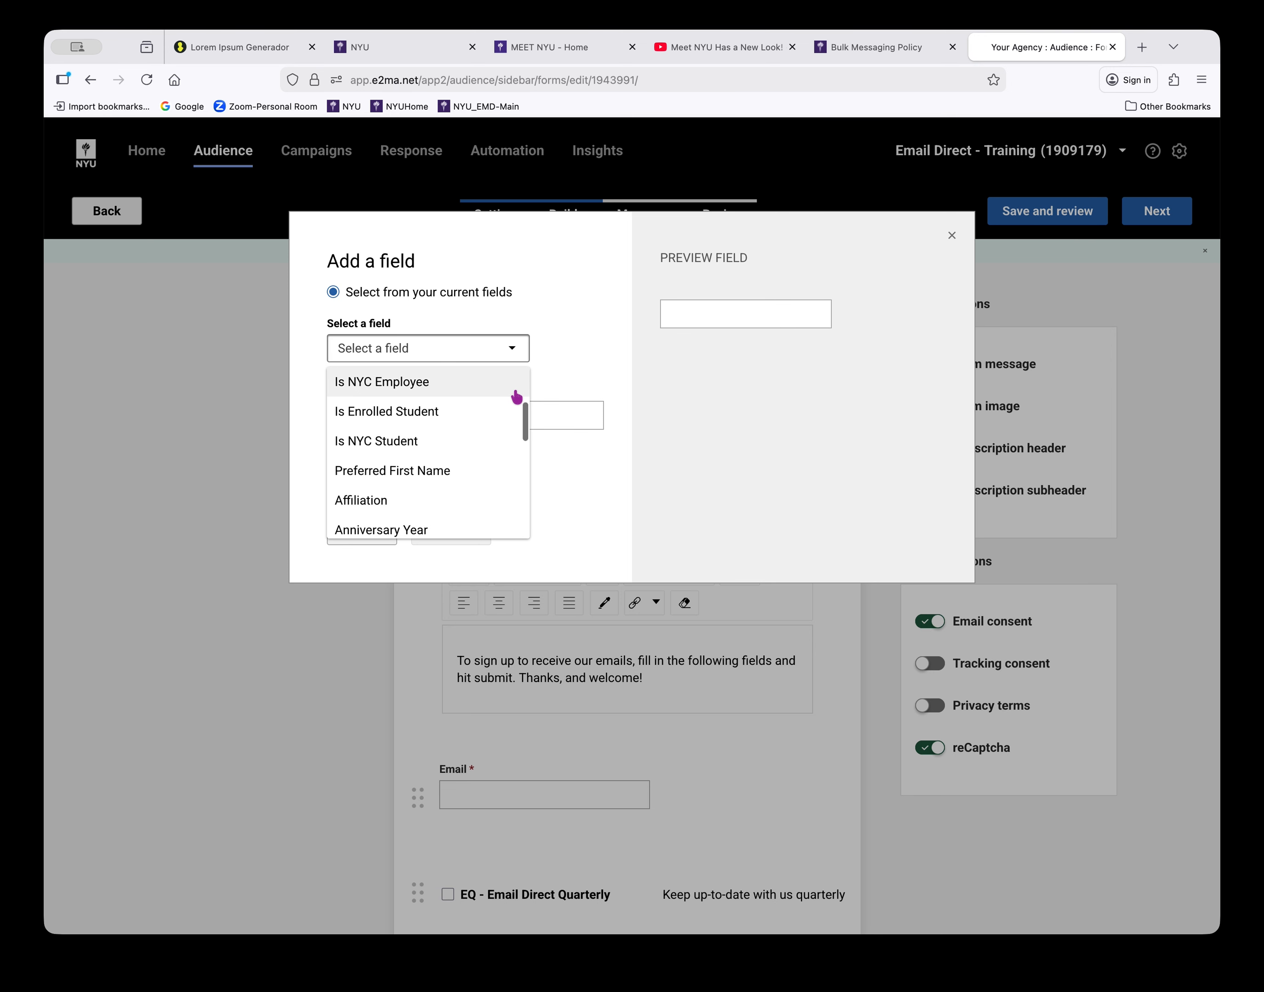
scroll(516, 396, down, 3)
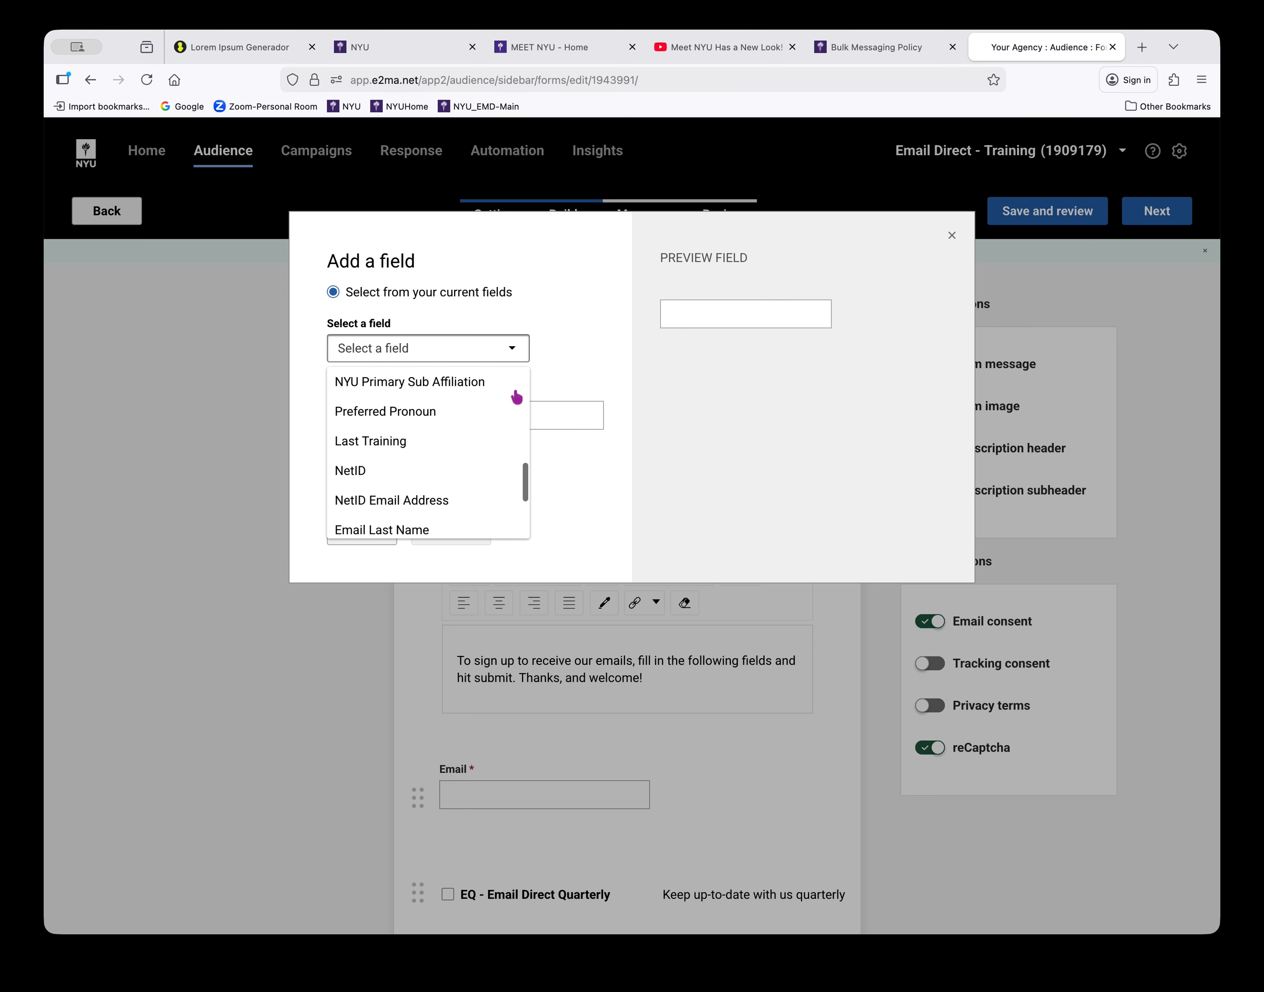
click(446, 486)
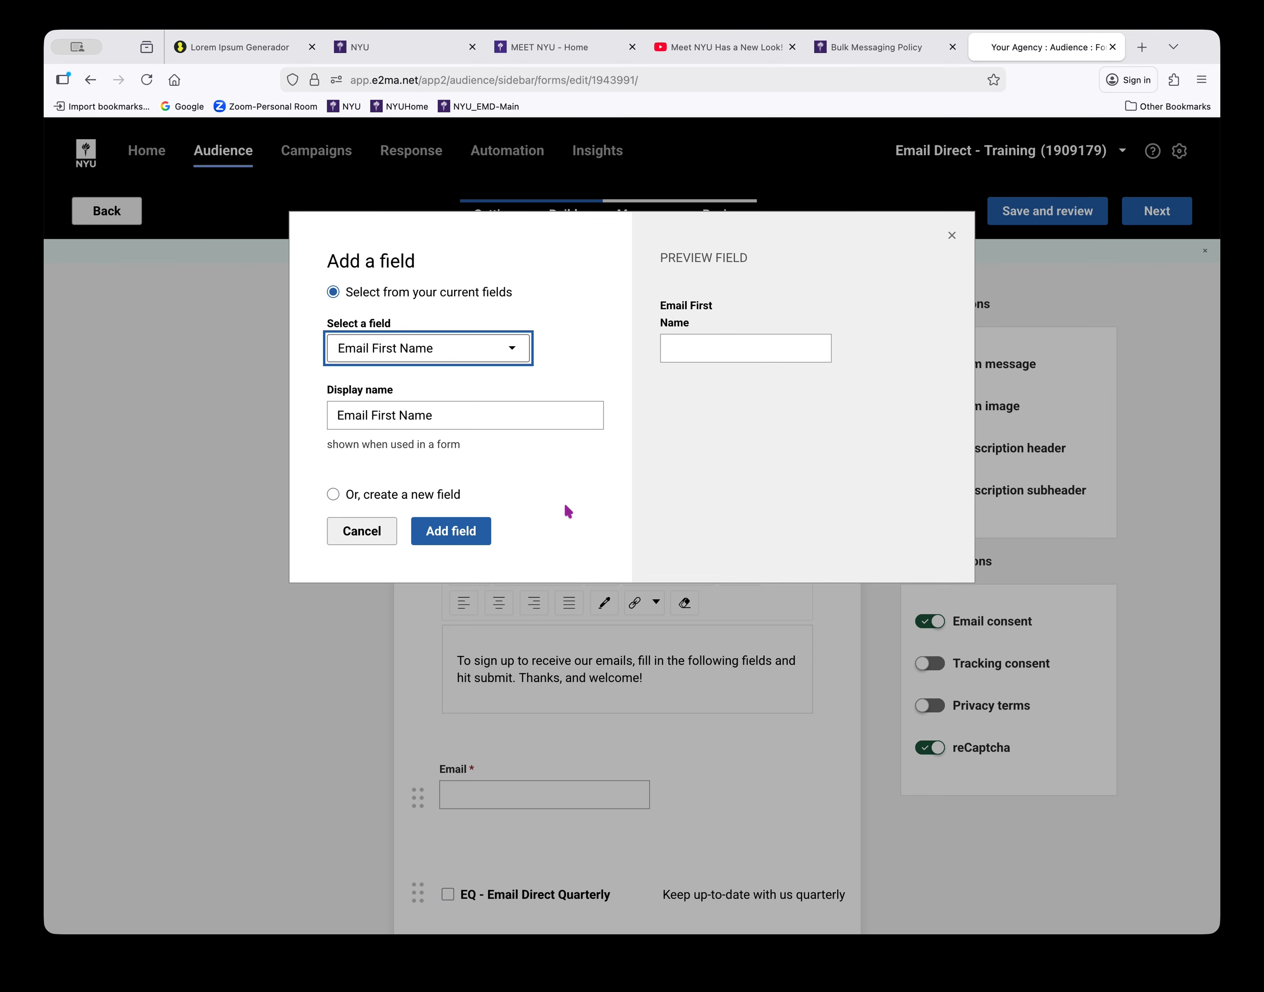
click(466, 530)
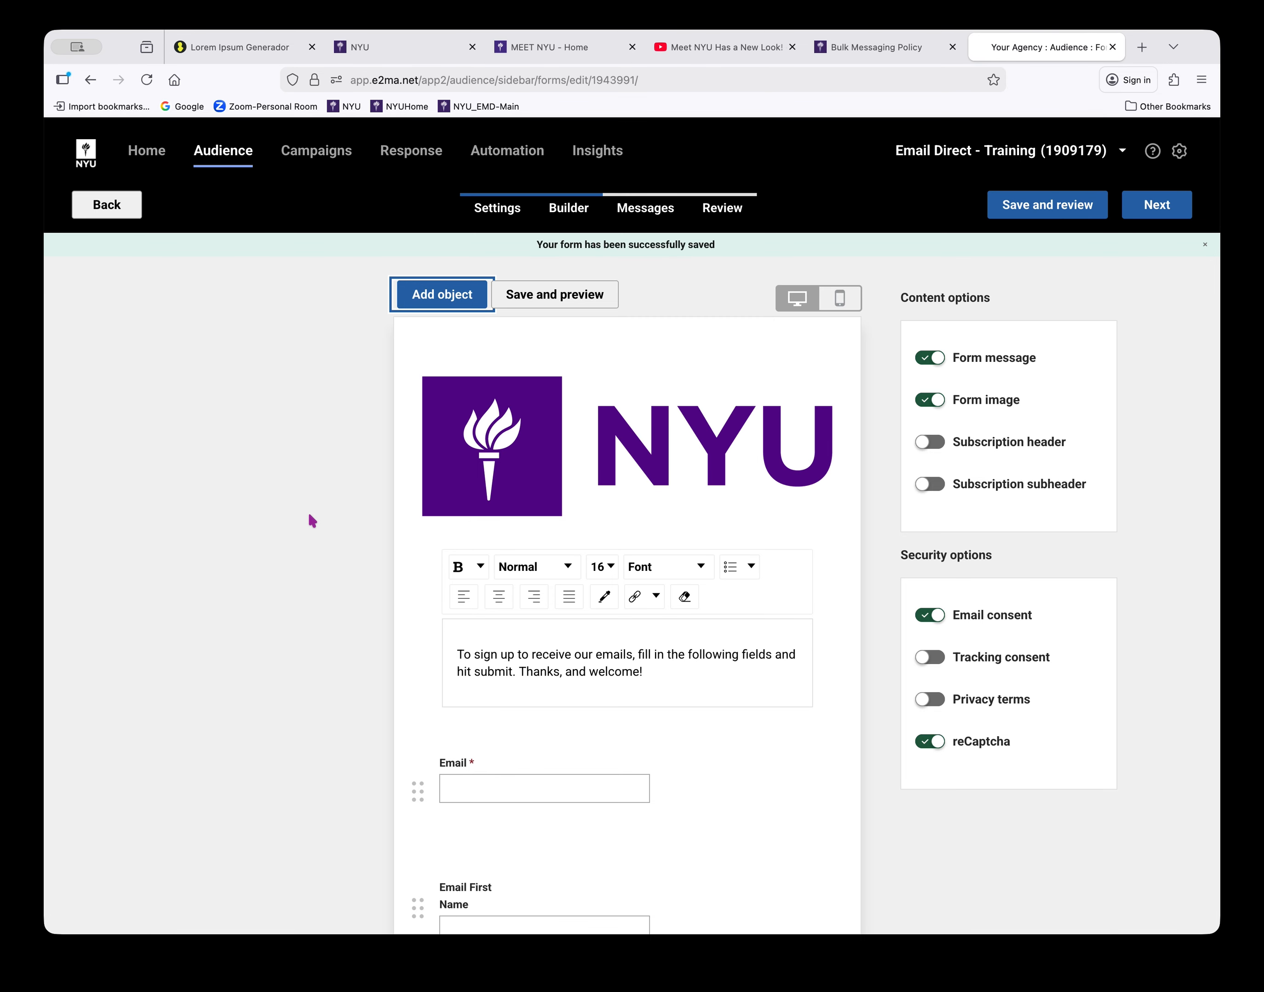
Add the existing Email Last Name contact field to the signup form, keeping its default display name.
click(461, 294)
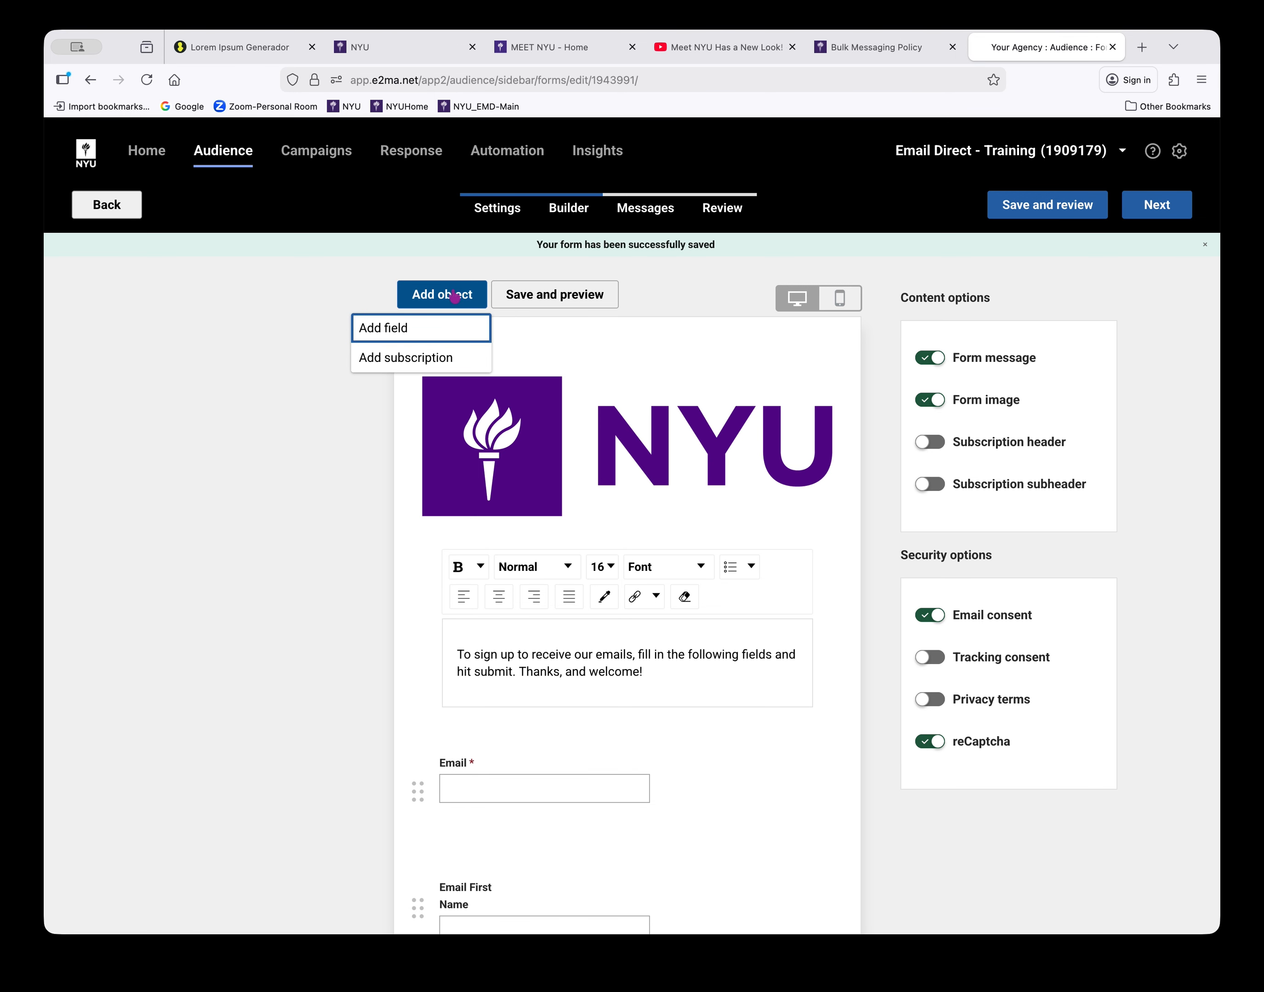
click(407, 330)
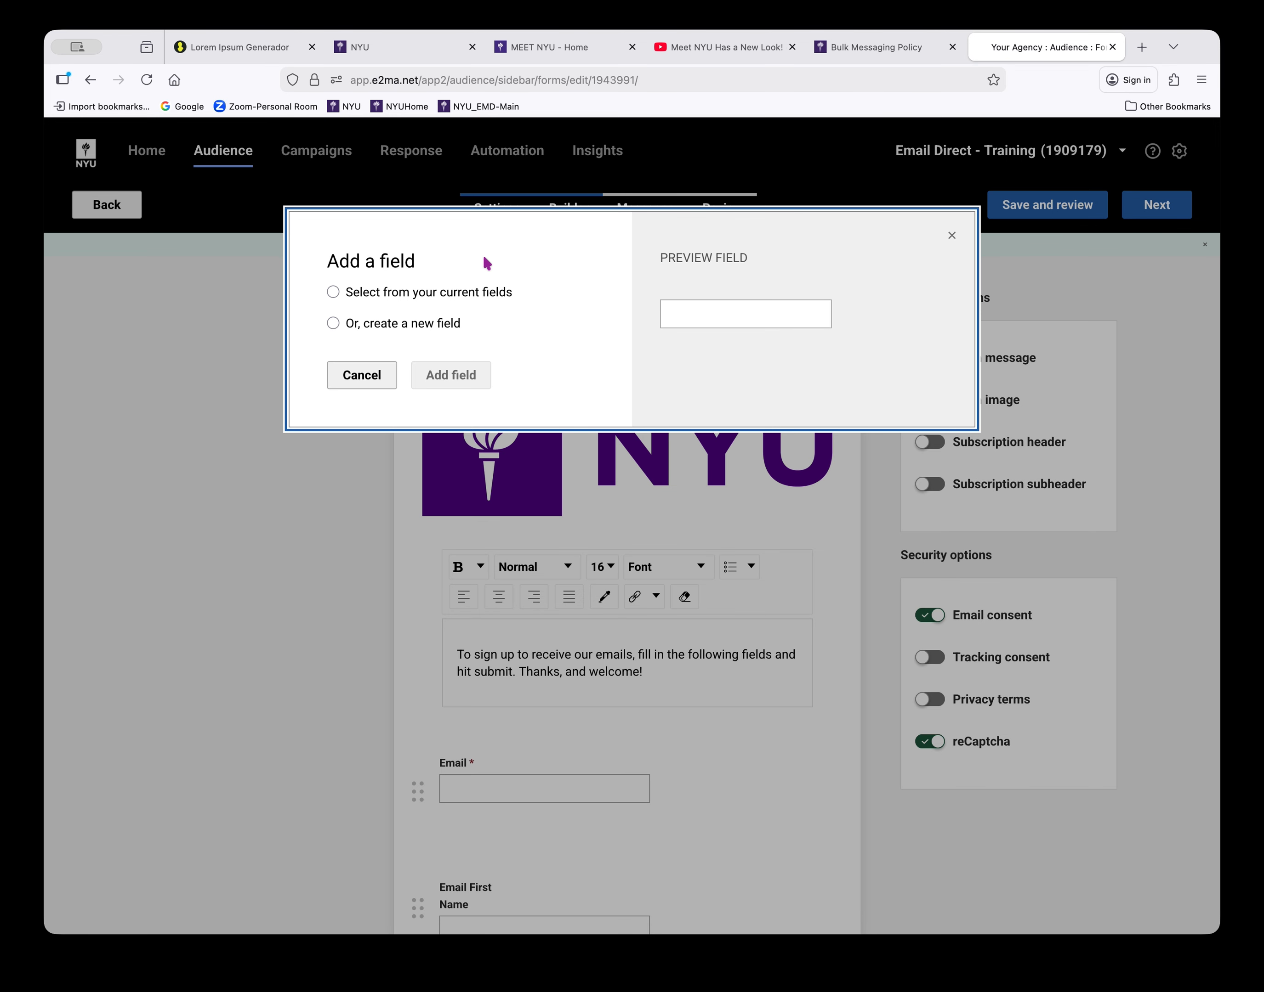
click(332, 292)
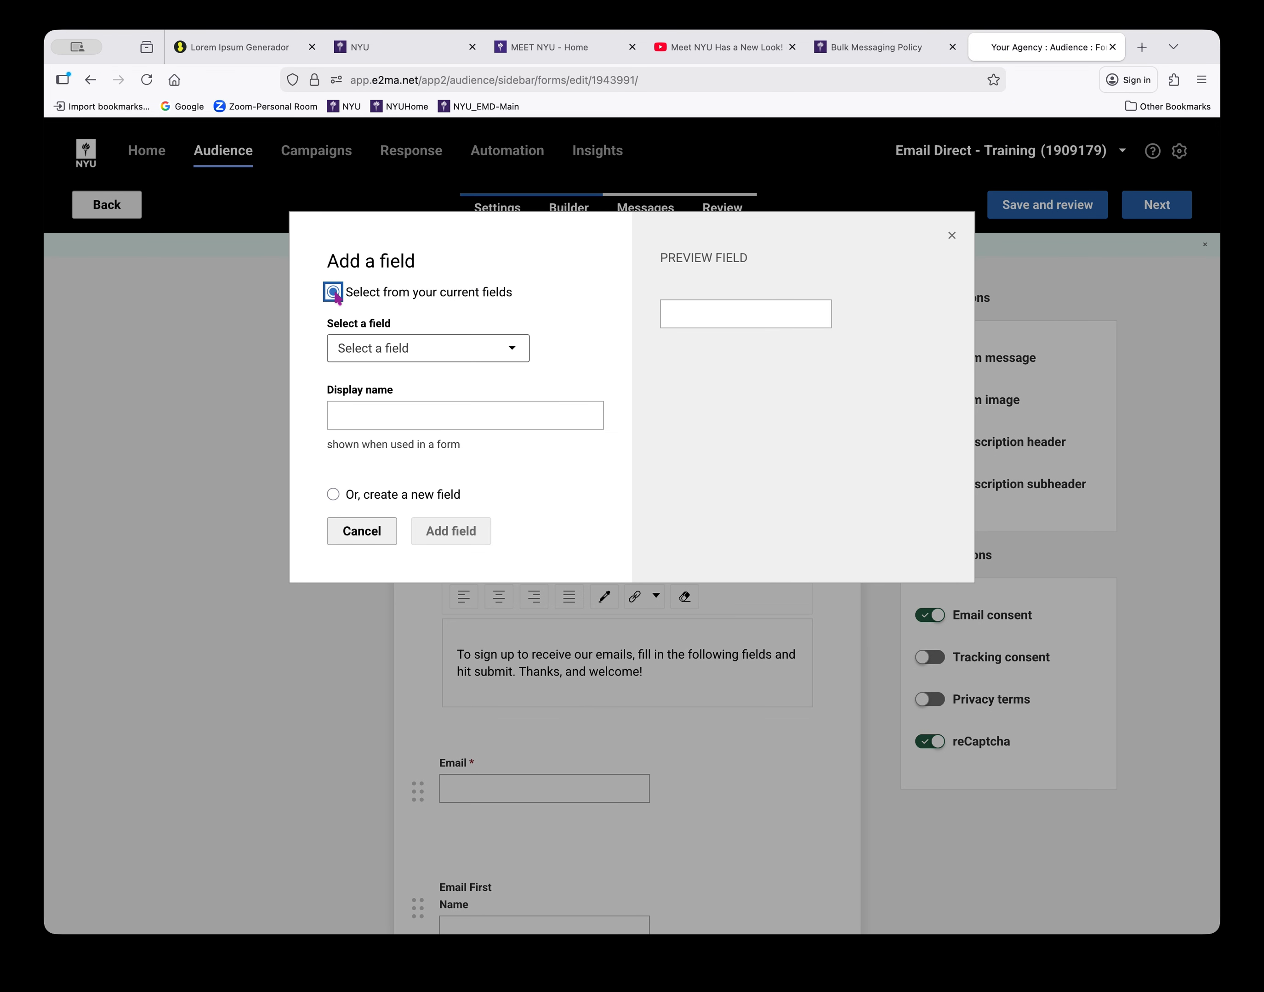
click(517, 351)
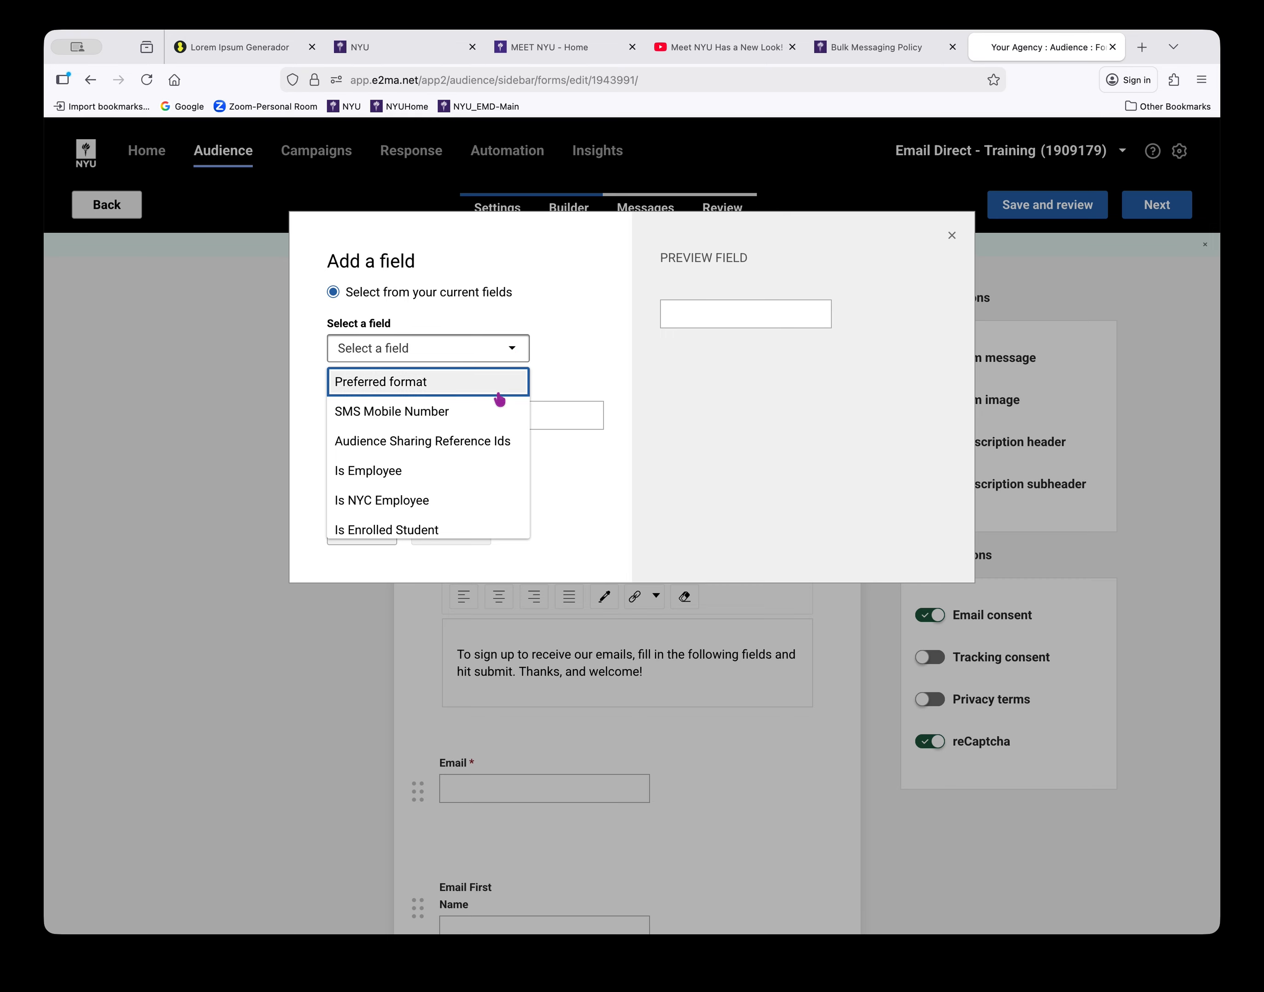
scroll(500, 400, down, 1)
scroll(499, 399, down, 4)
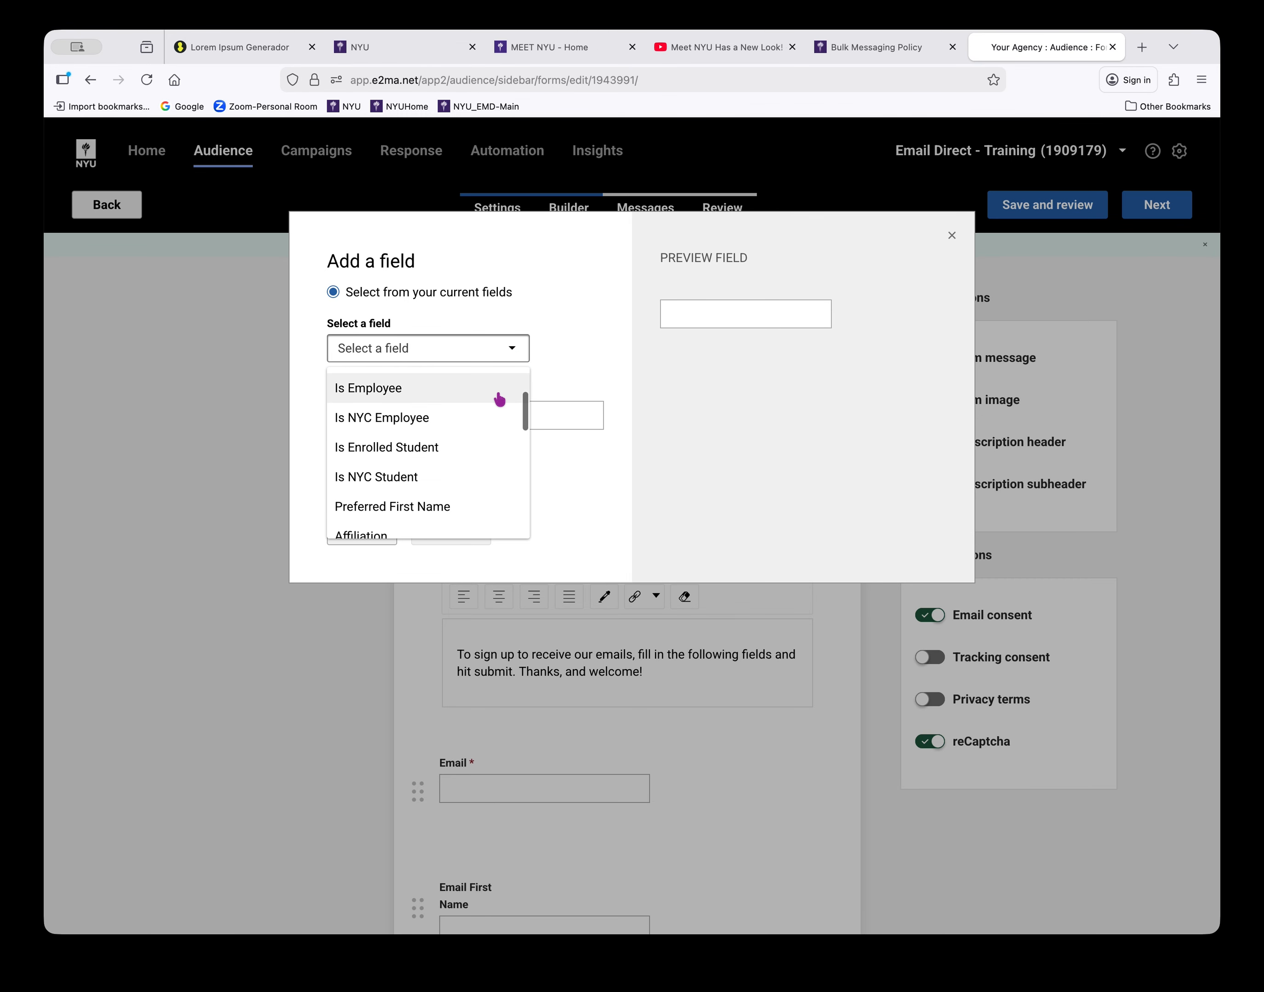
scroll(500, 399, down, 5)
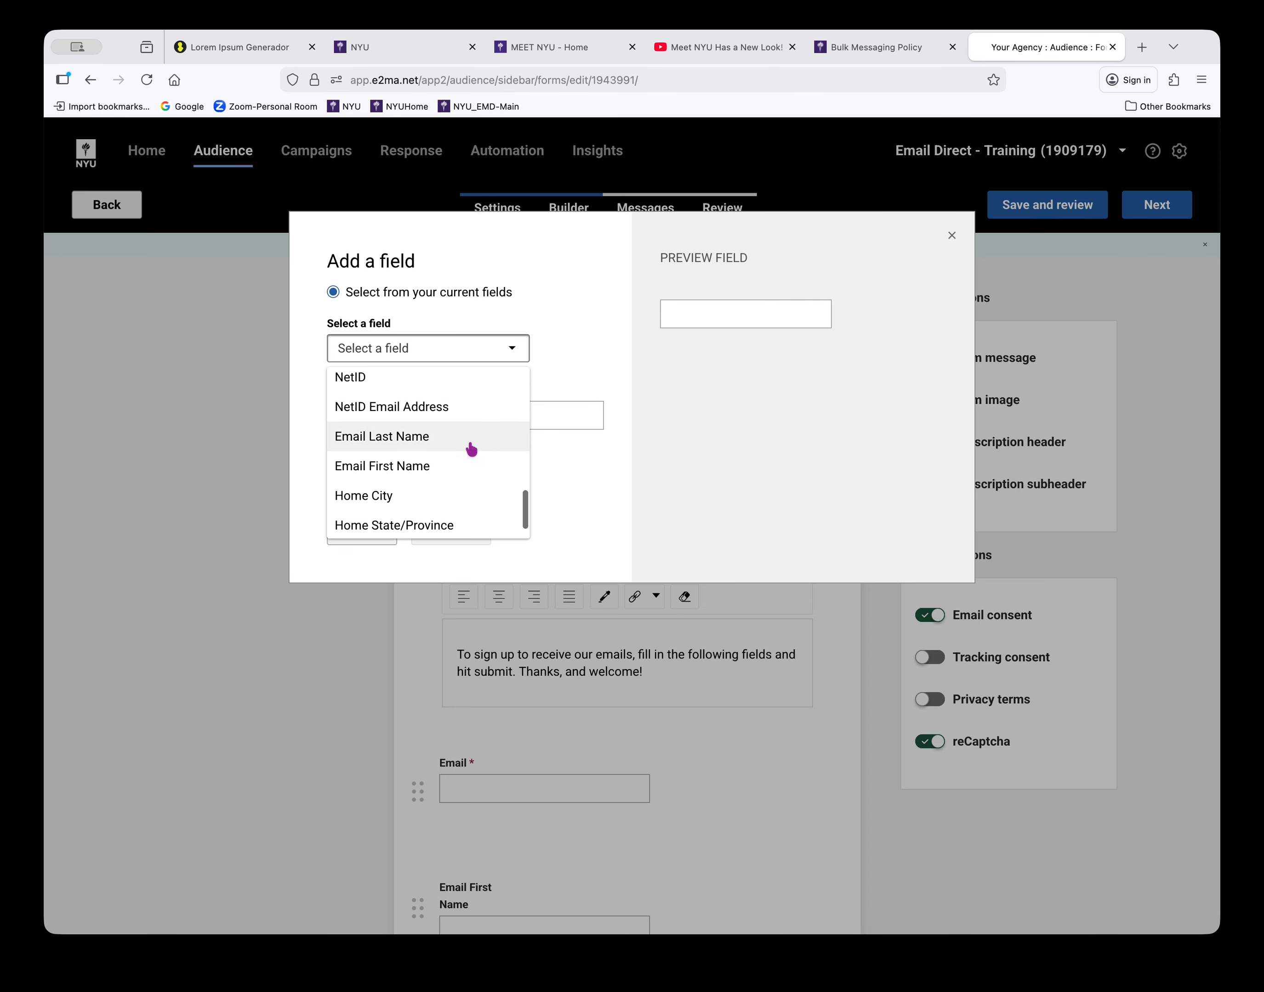
click(427, 441)
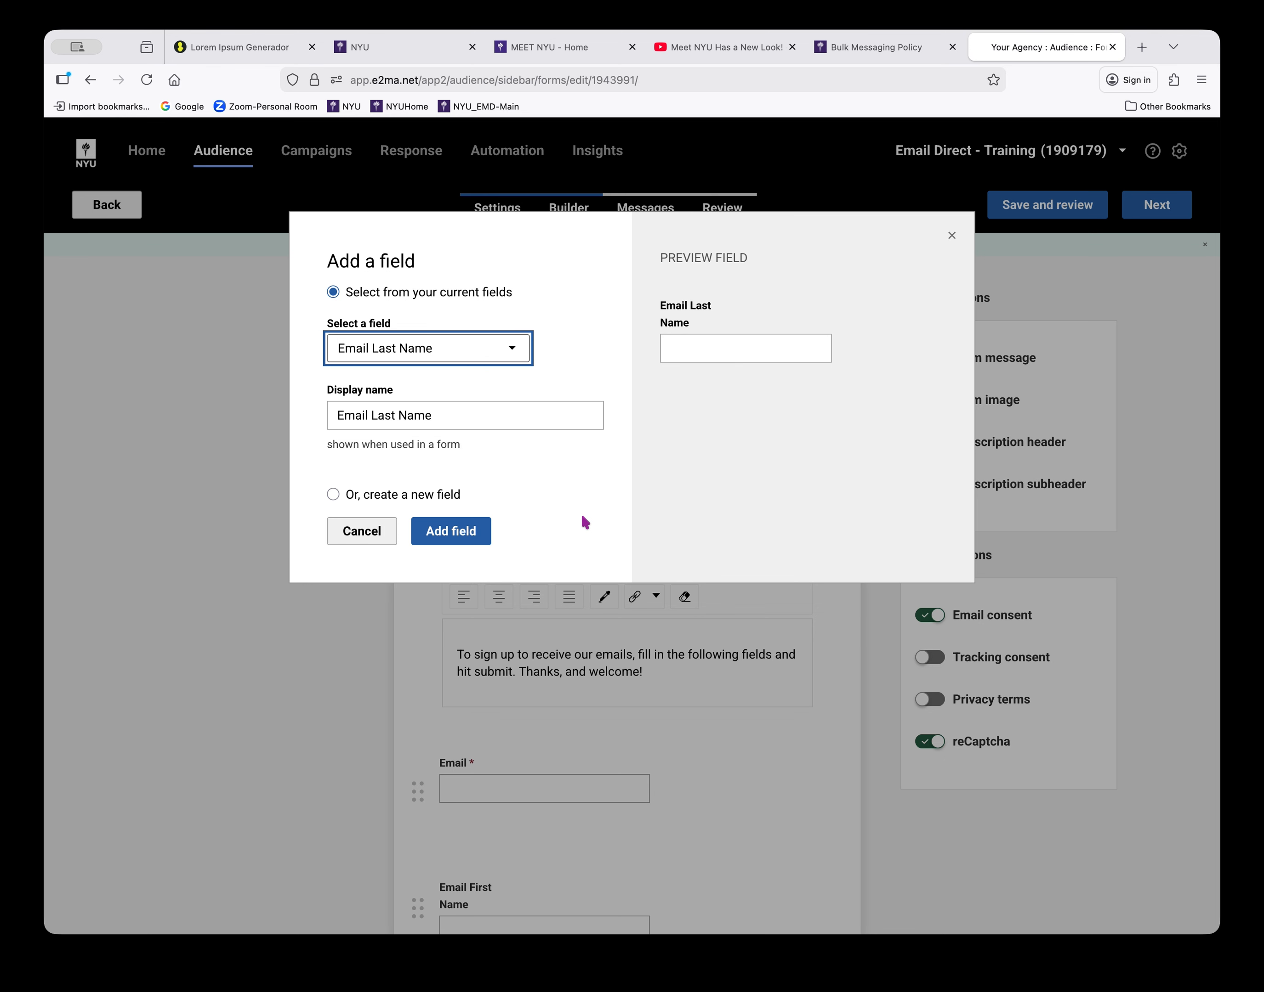
click(472, 530)
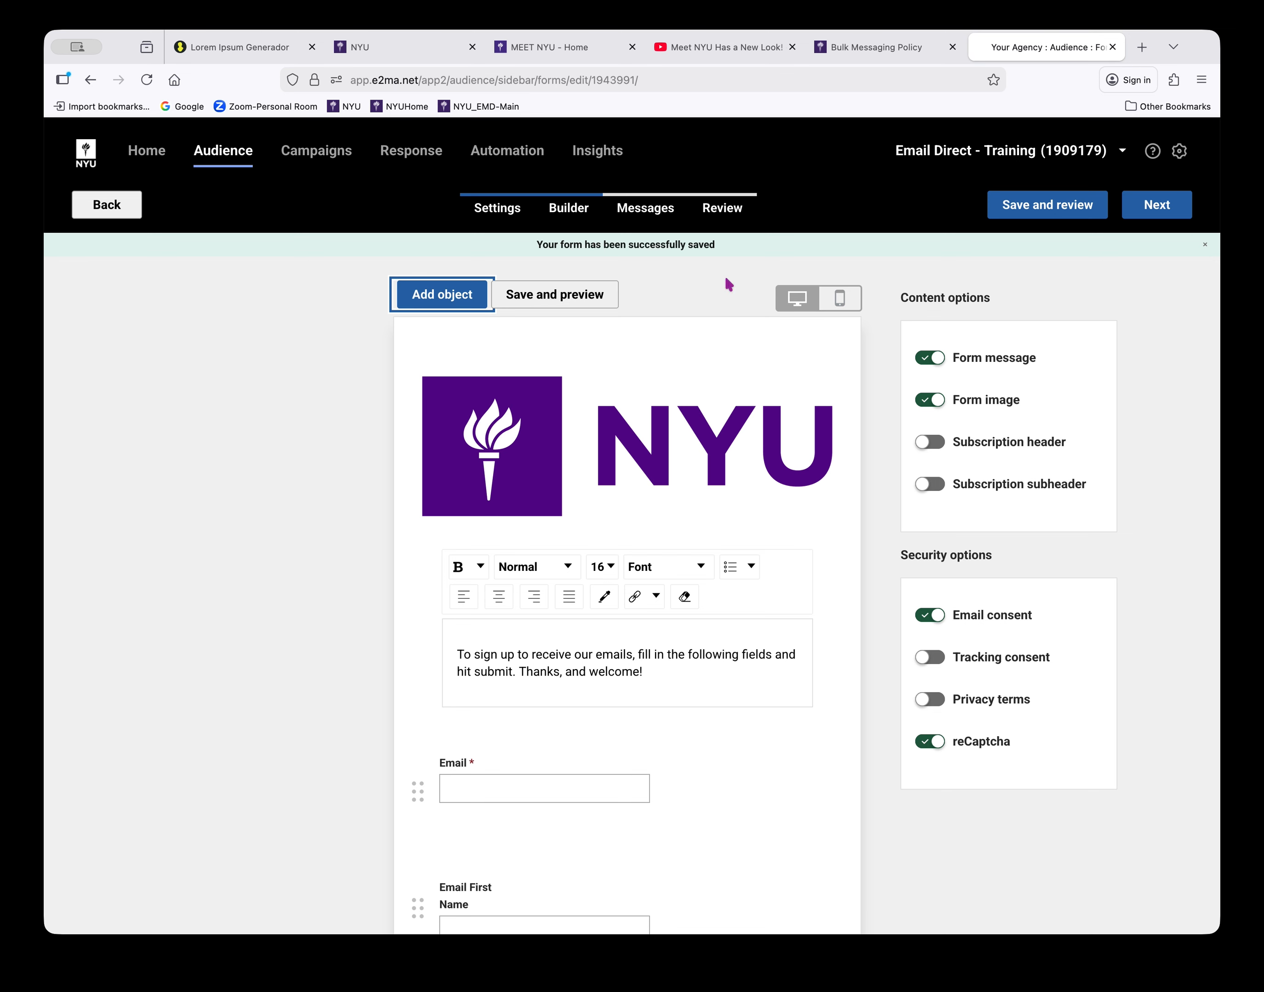
Save and preview the signup form, examine its fields, subscriptions and consent section down to the end, and return to the form builder.
click(333, 290)
click(578, 298)
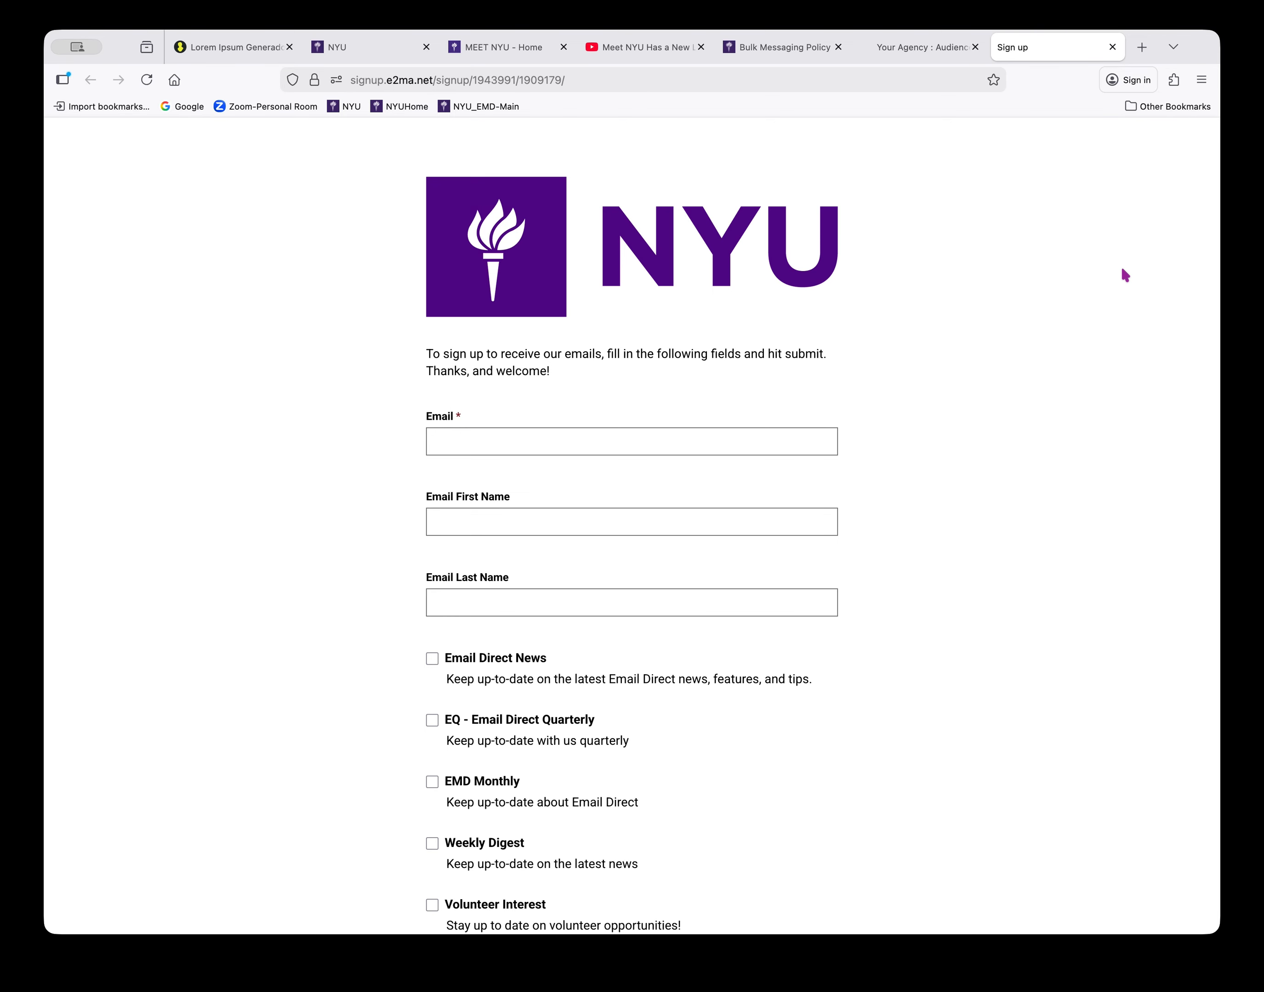
scroll(1121, 266, down, 3)
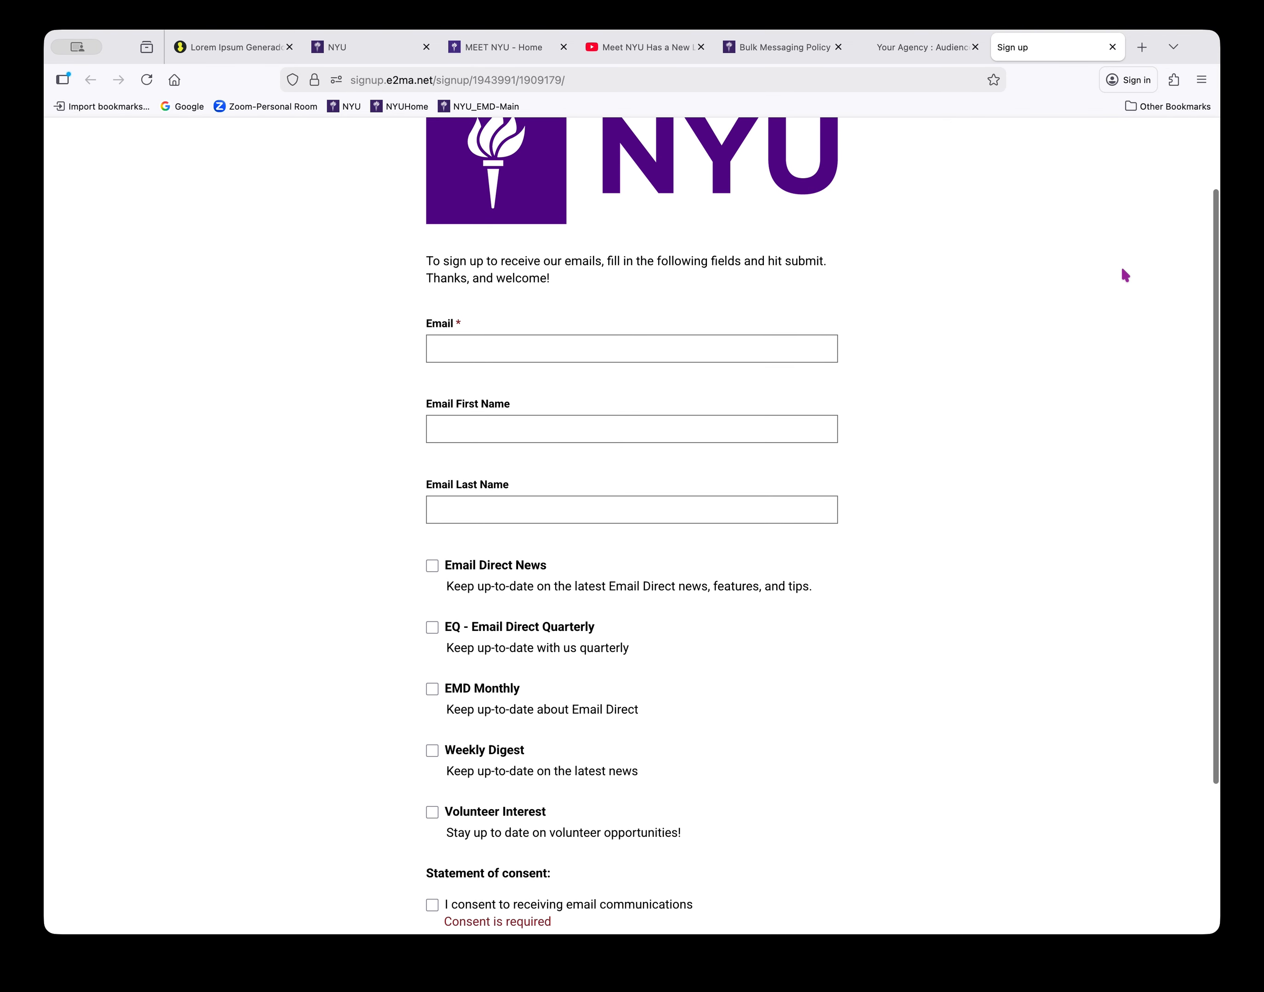
scroll(1121, 269, down, 5)
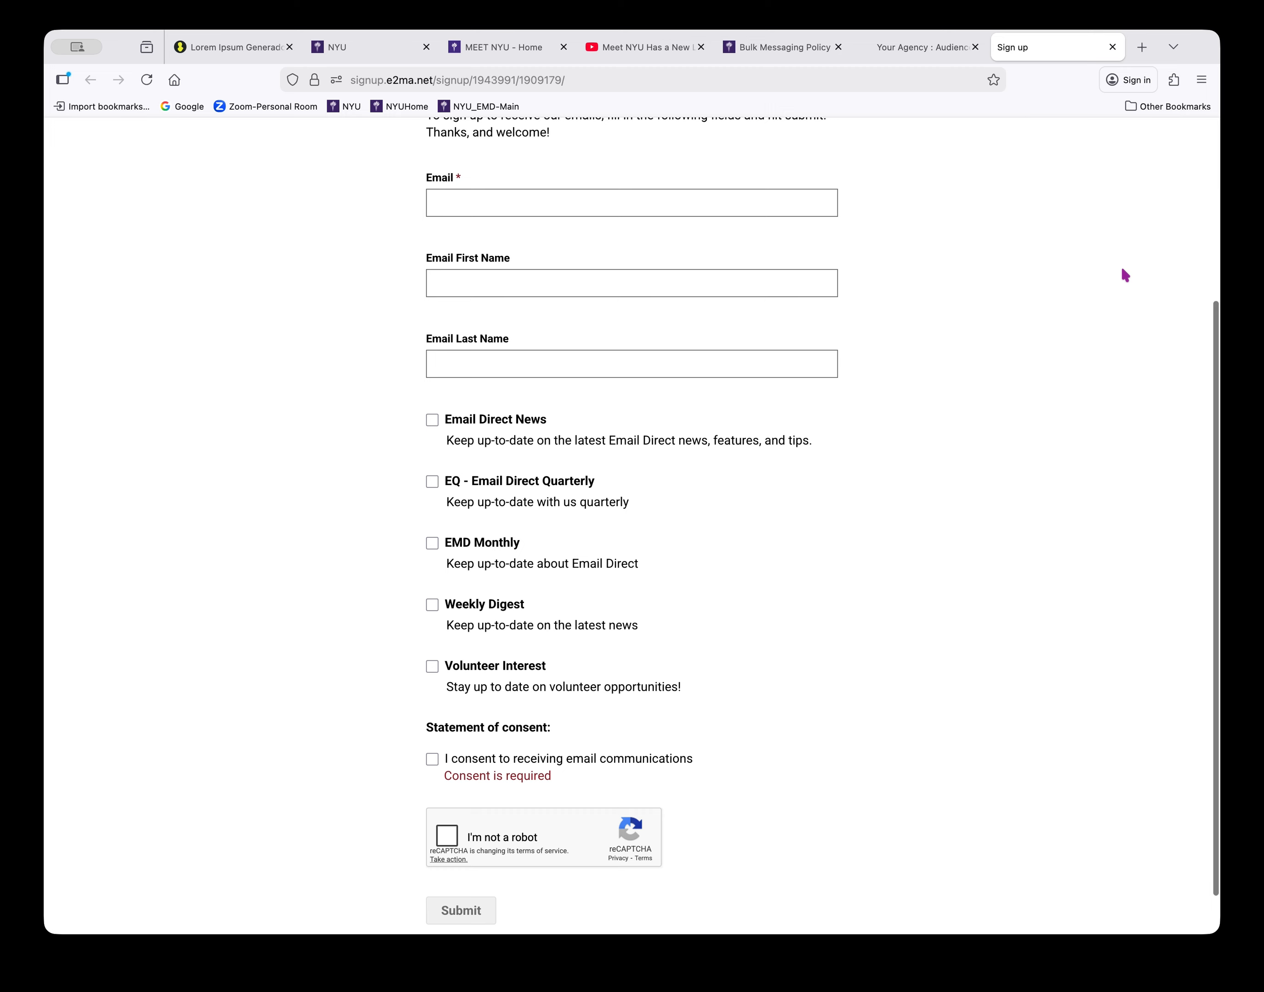
scroll(1121, 270, down, 2)
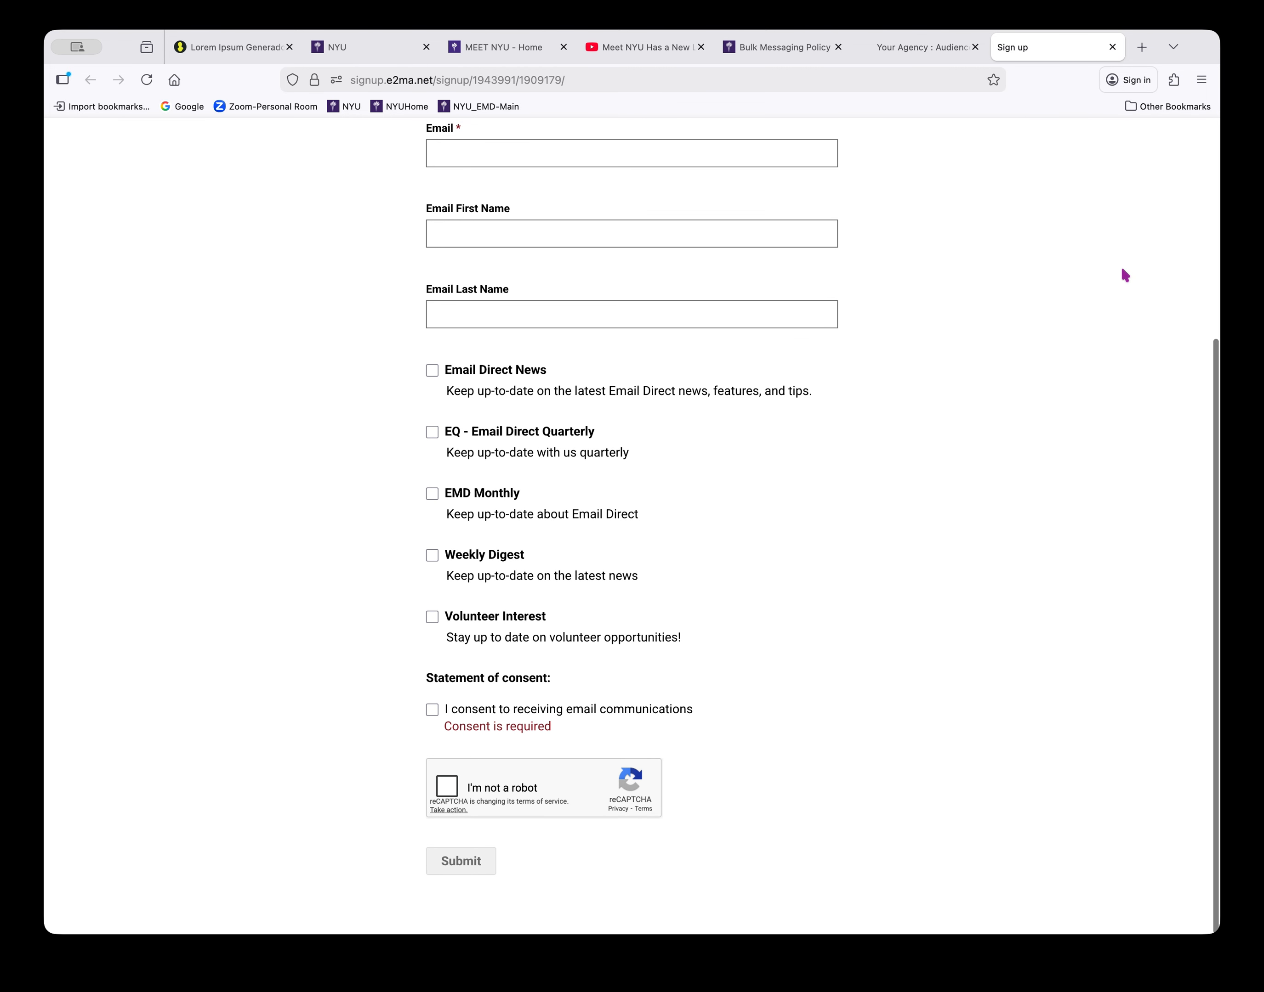
scroll(1121, 269, up, 6)
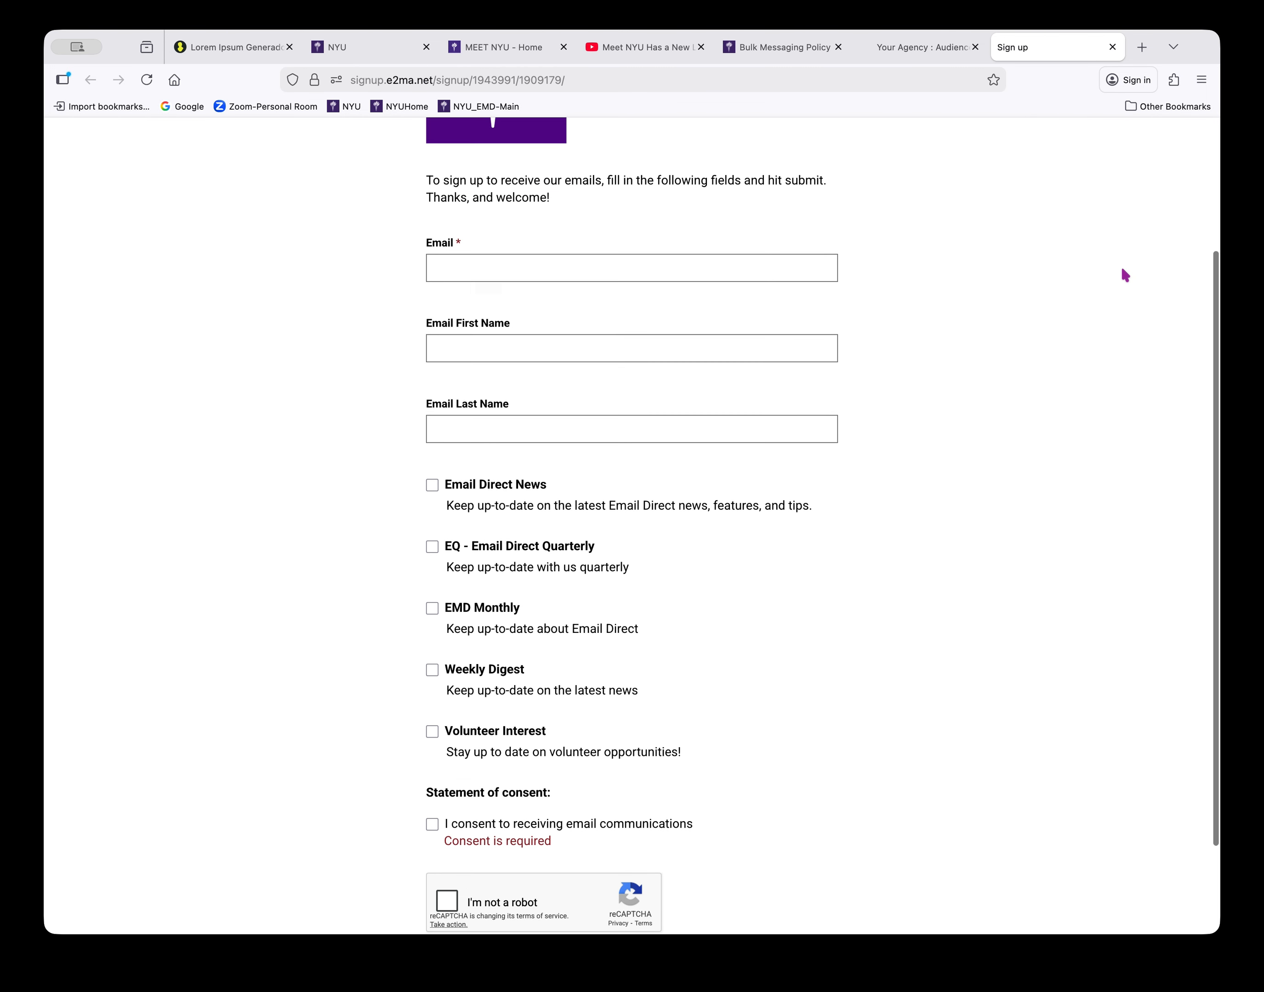
scroll(1121, 268, up, 3)
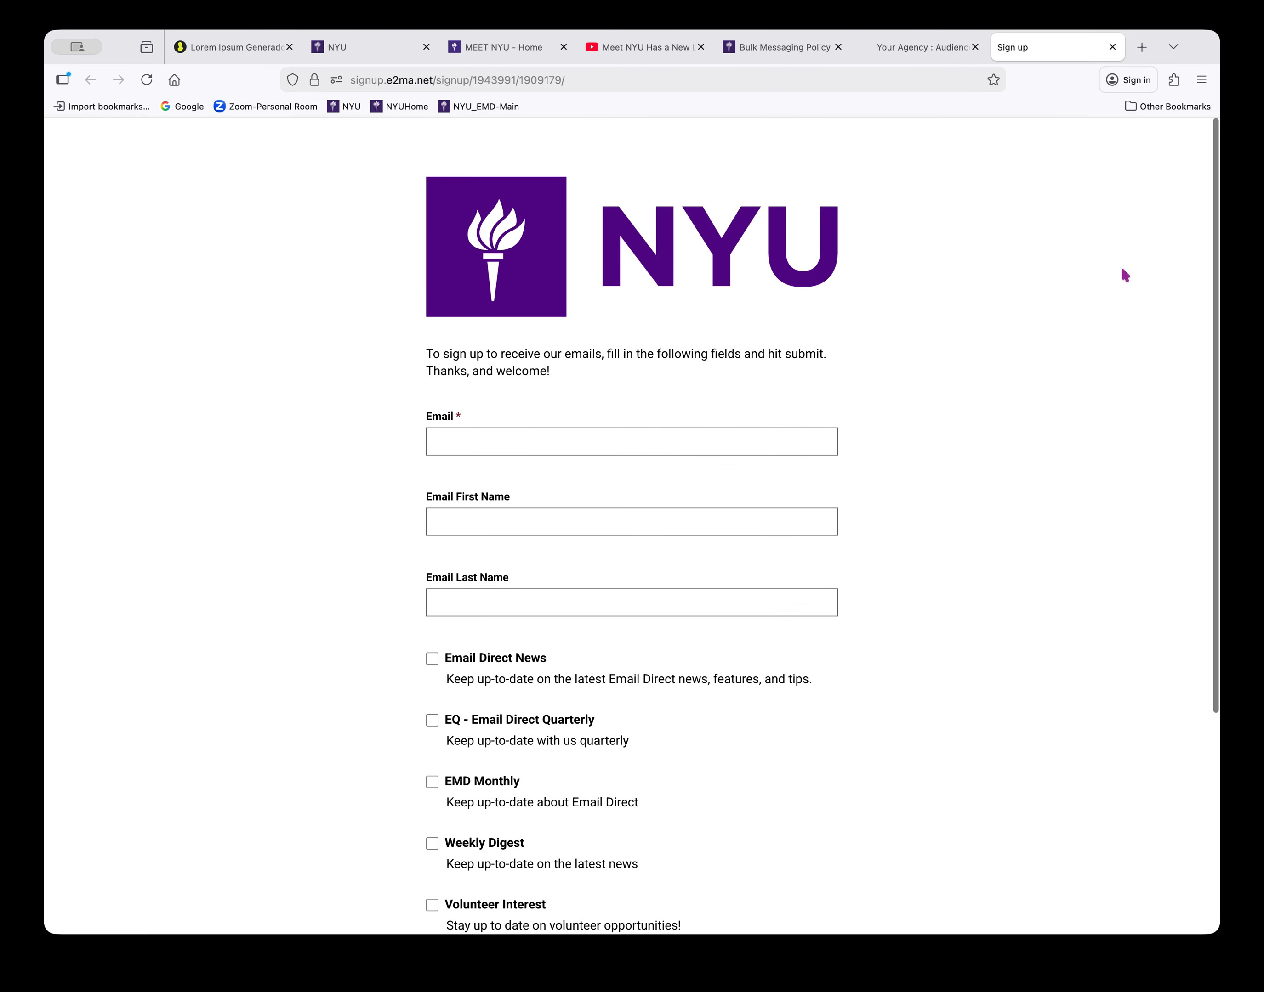
click(917, 57)
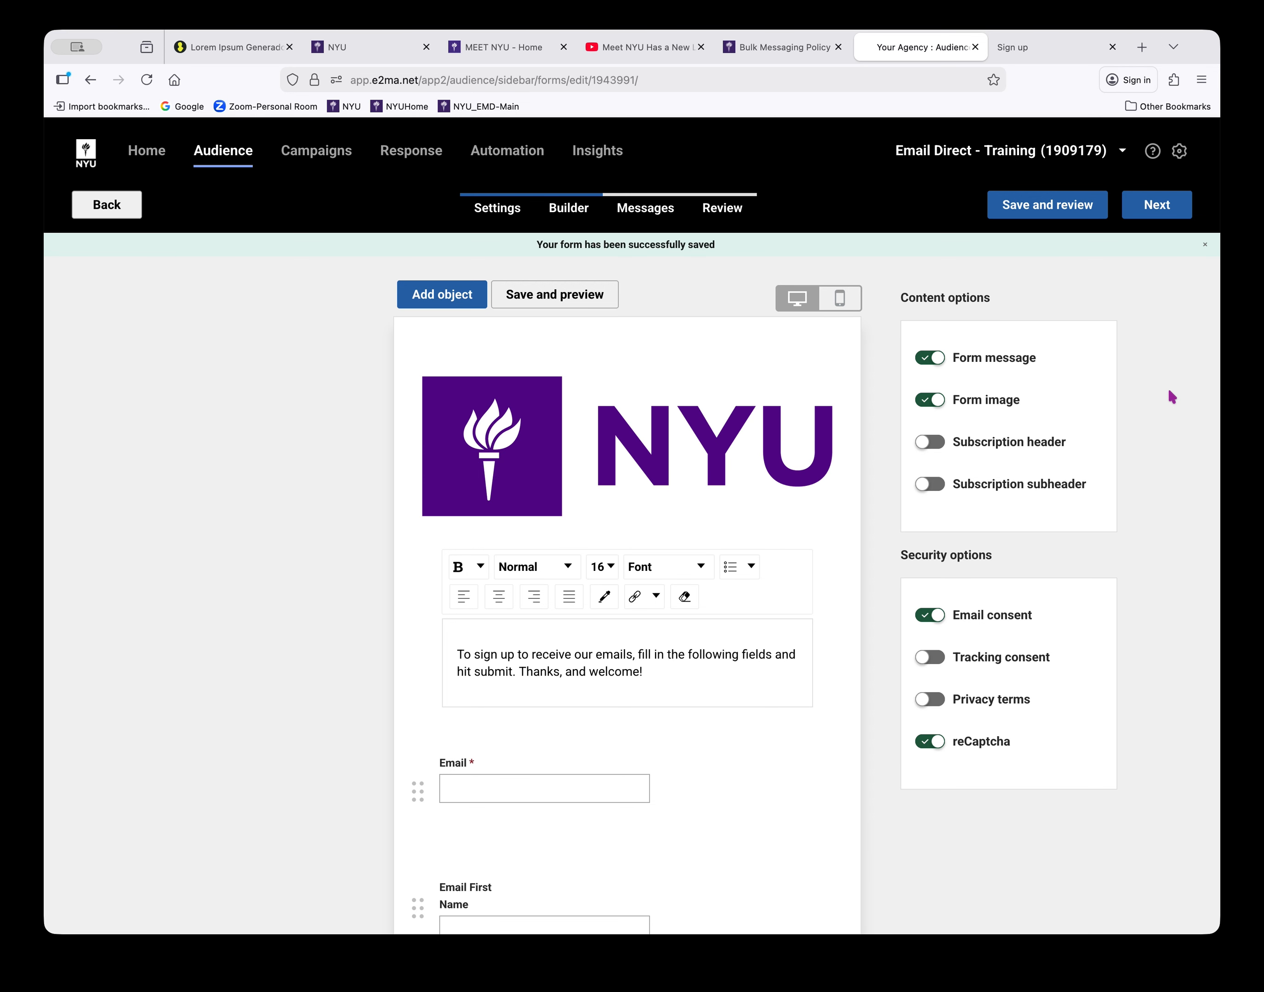
Examine the form builder's fields and subscriptions, and the signup form's success message and confirmation email settings.
scroll(1171, 396, down, 6)
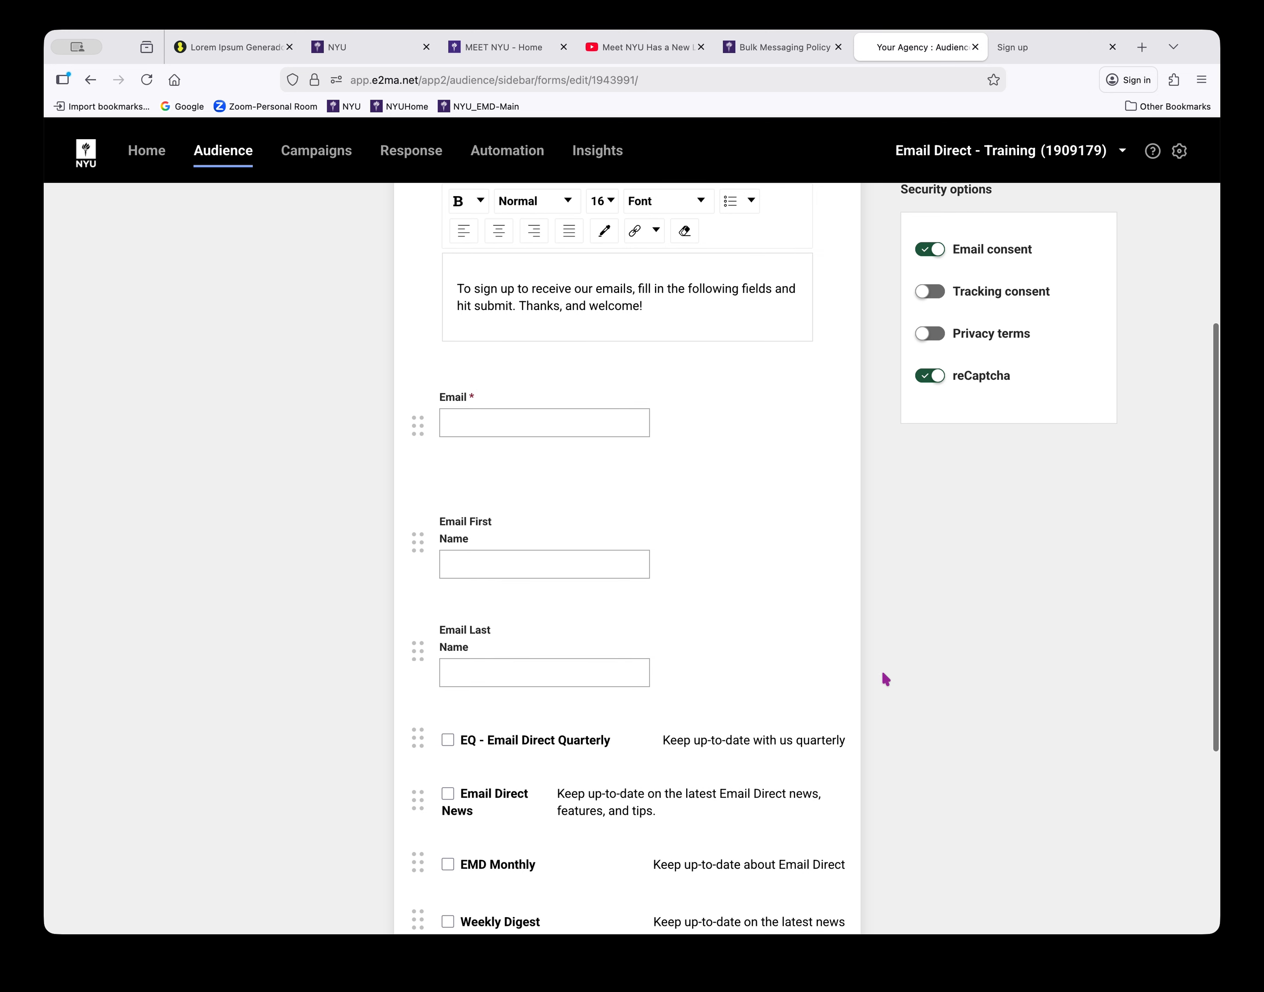
mouse_move(834, 654)
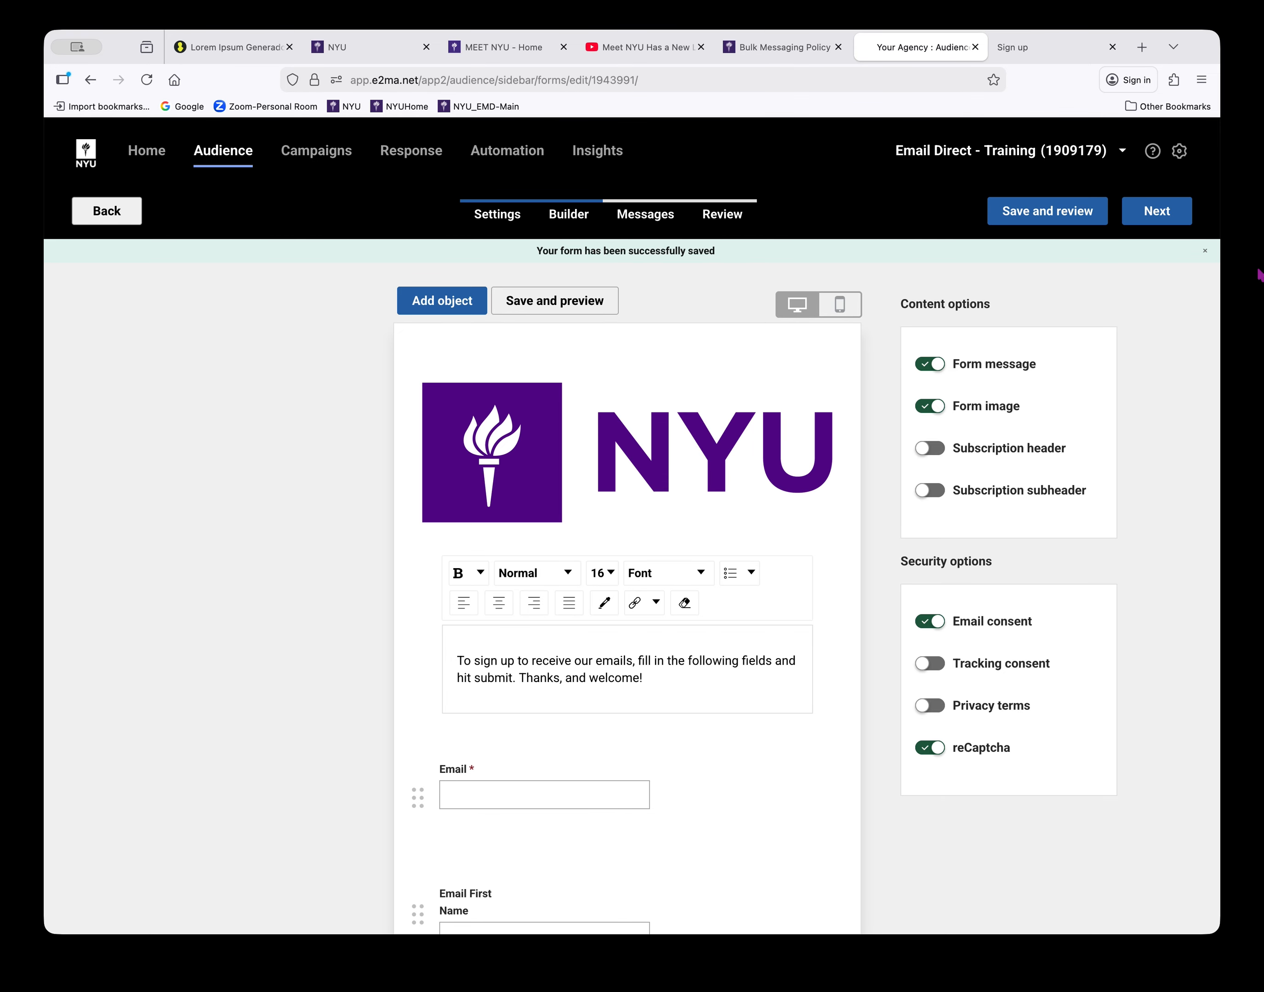
click(636, 216)
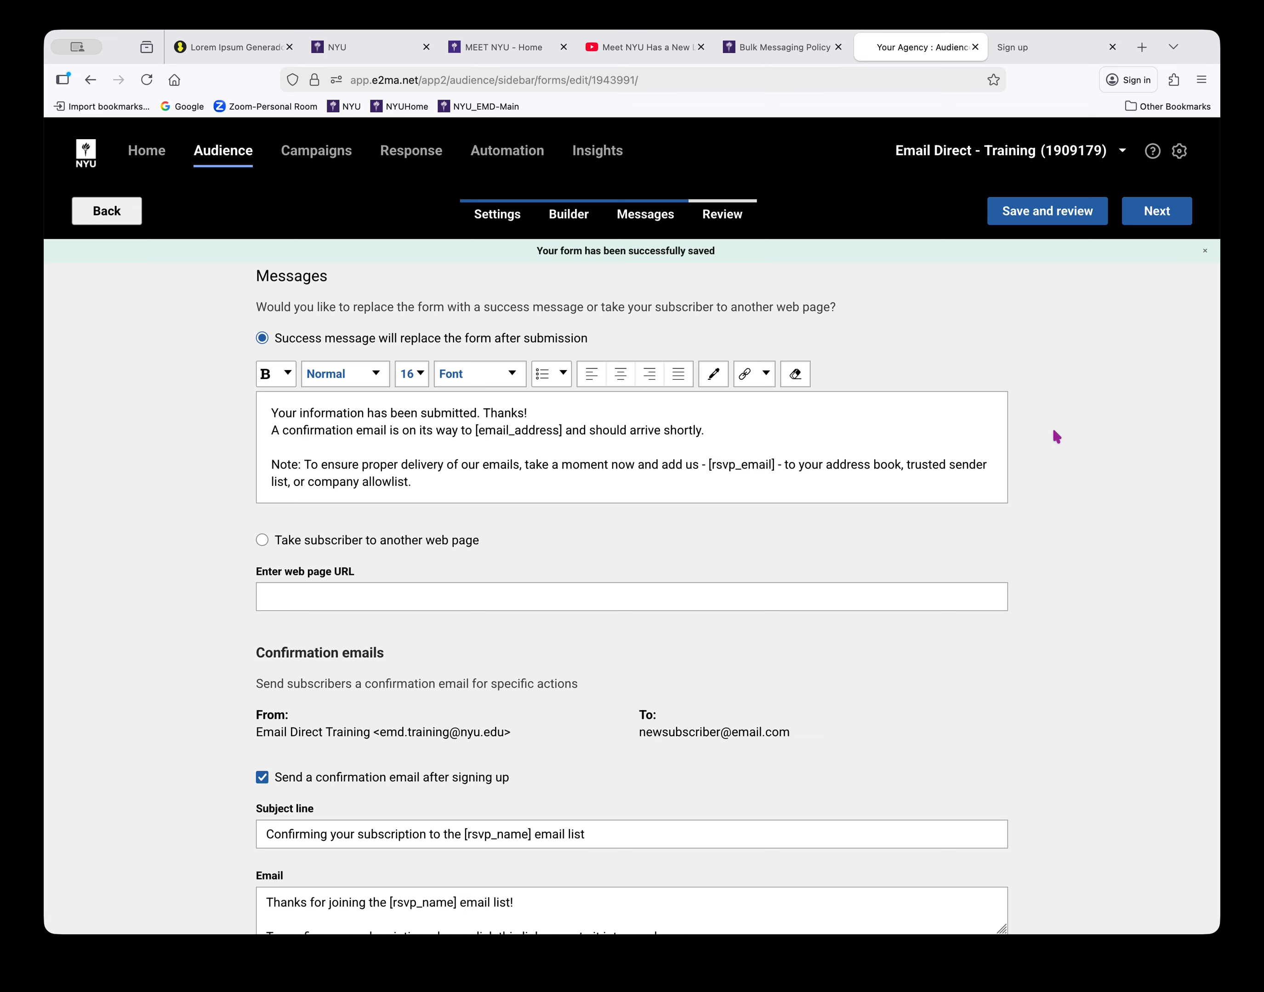
scroll(1053, 431, down, 4)
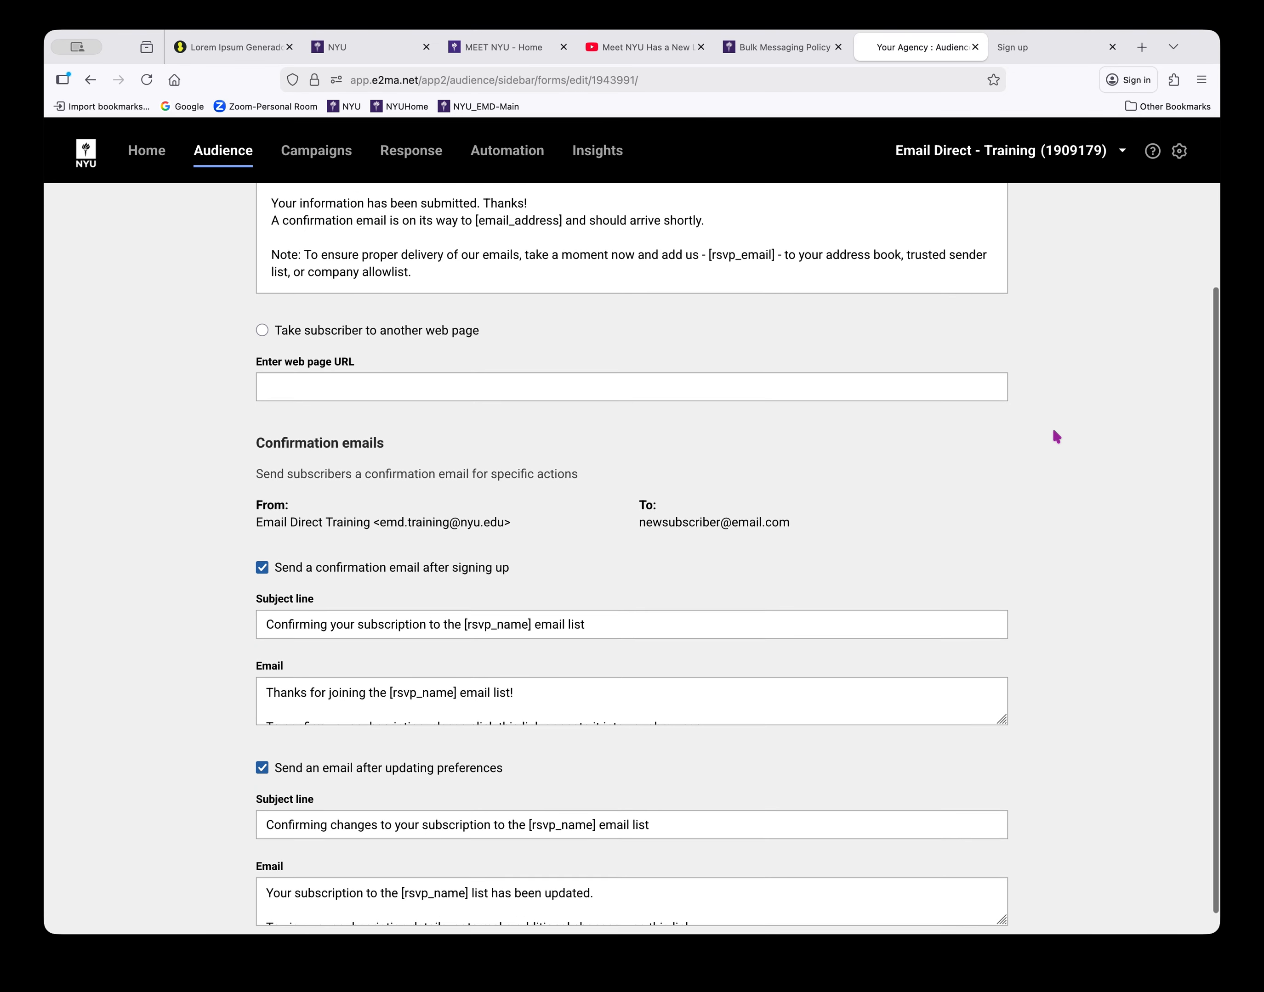
scroll(1053, 431, down, 1)
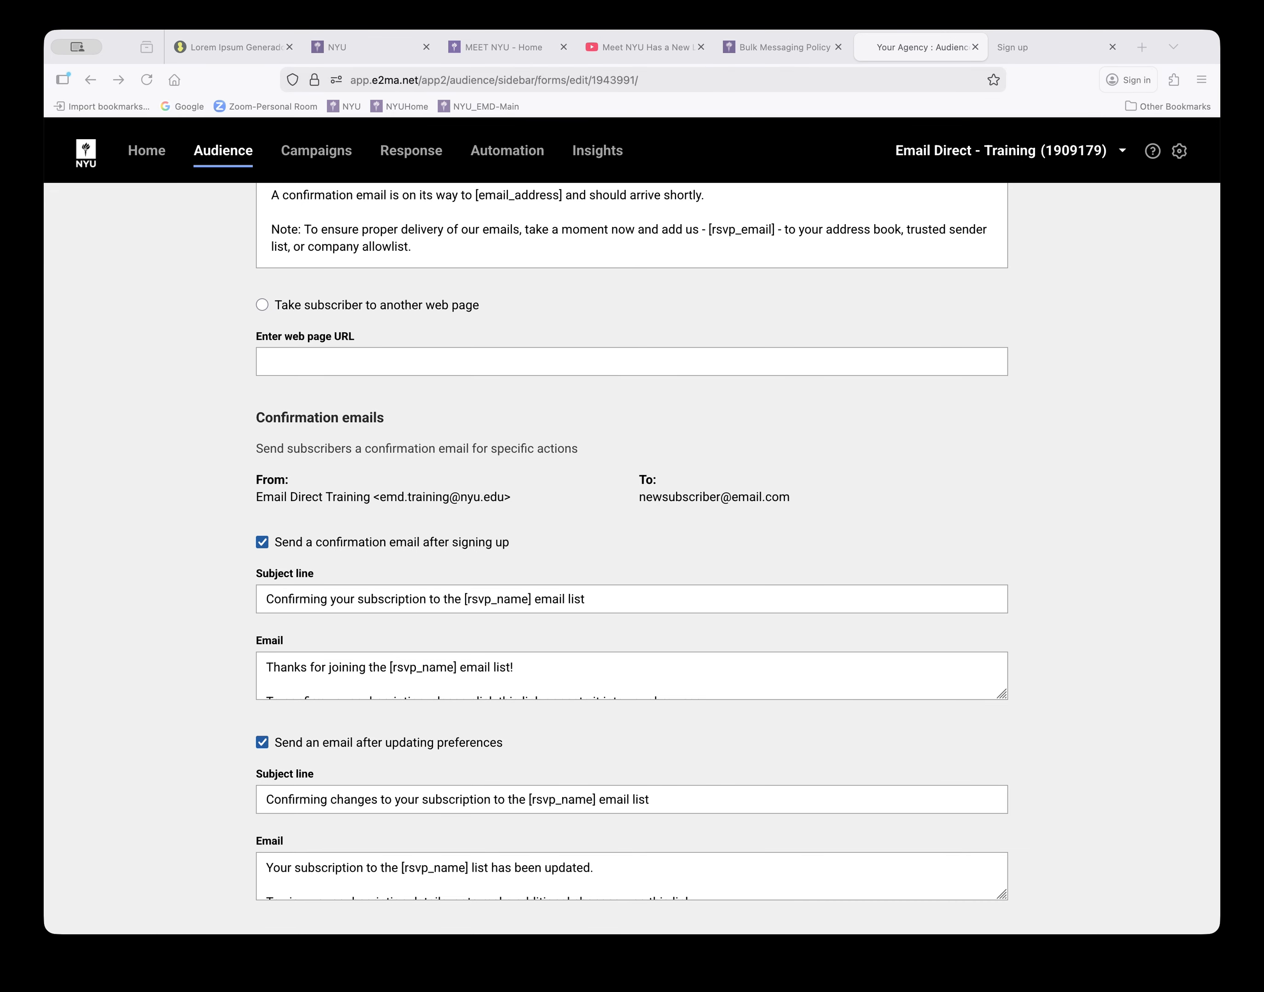
click(1195, 867)
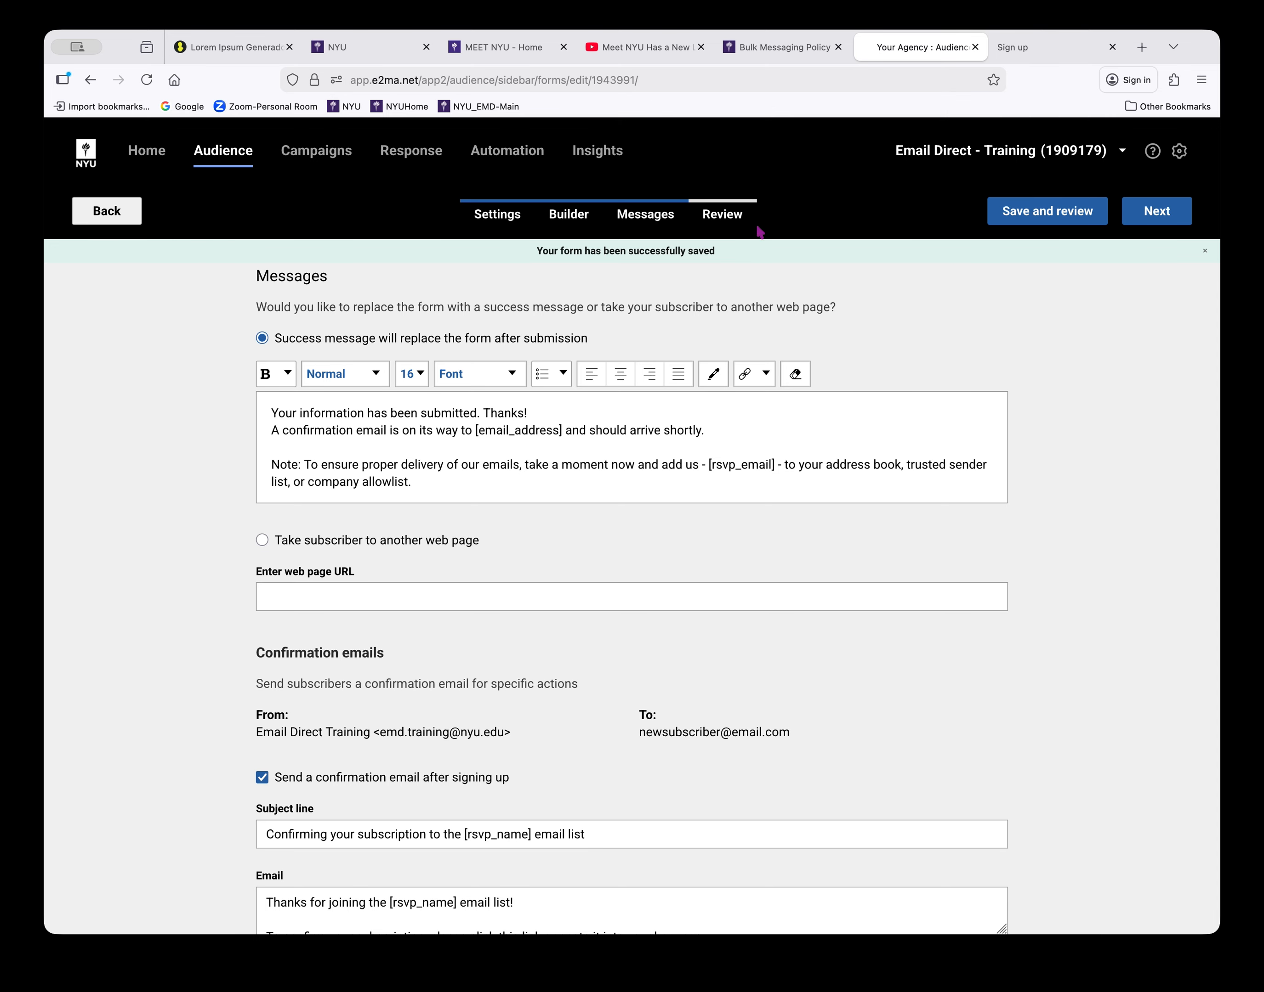
Review the signup form's settings summary and its design preview down to the consent section.
click(733, 217)
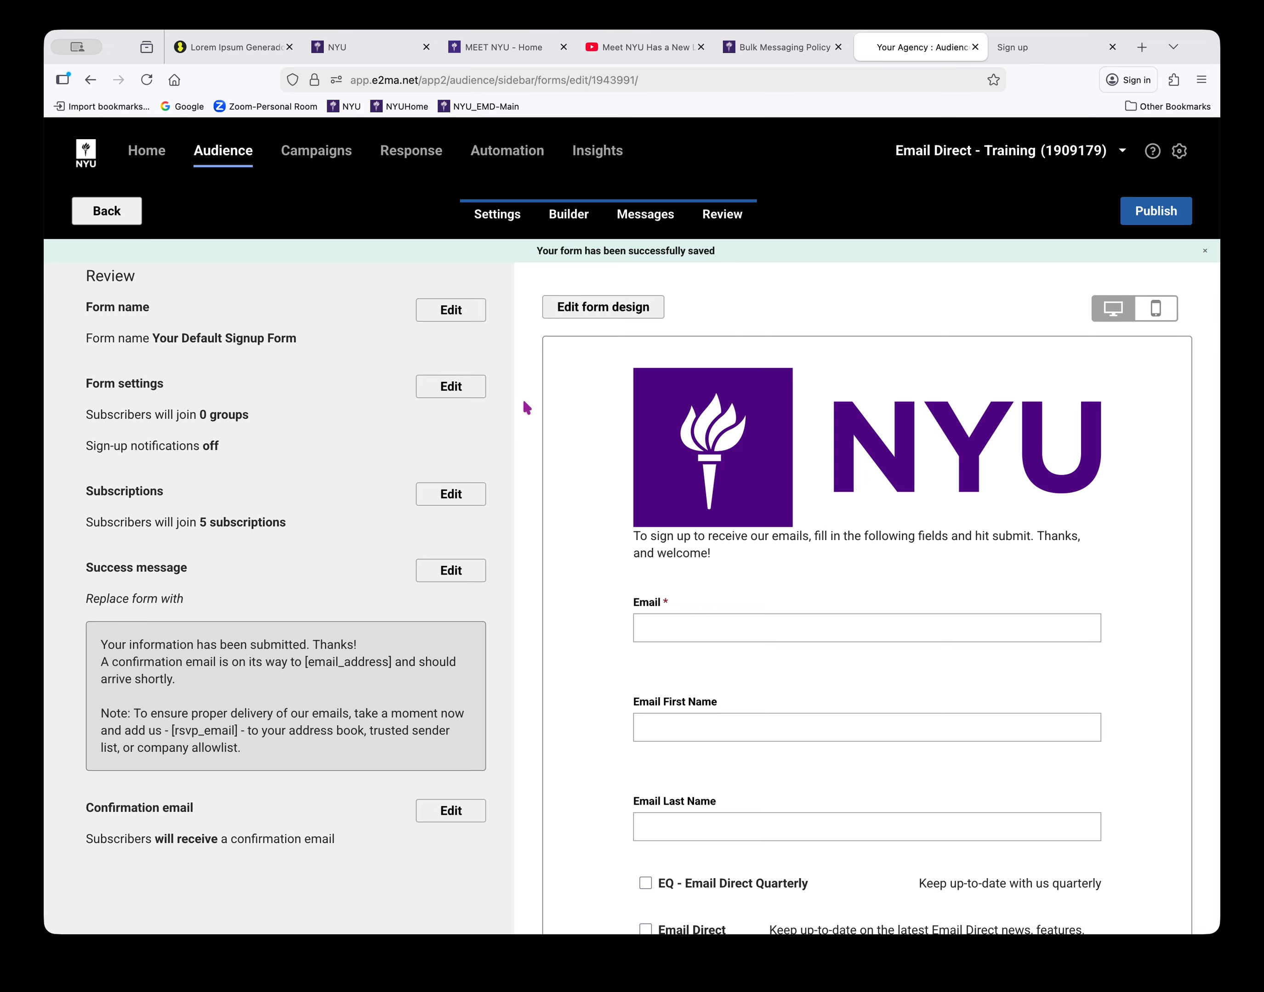
scroll(523, 406, down, 3)
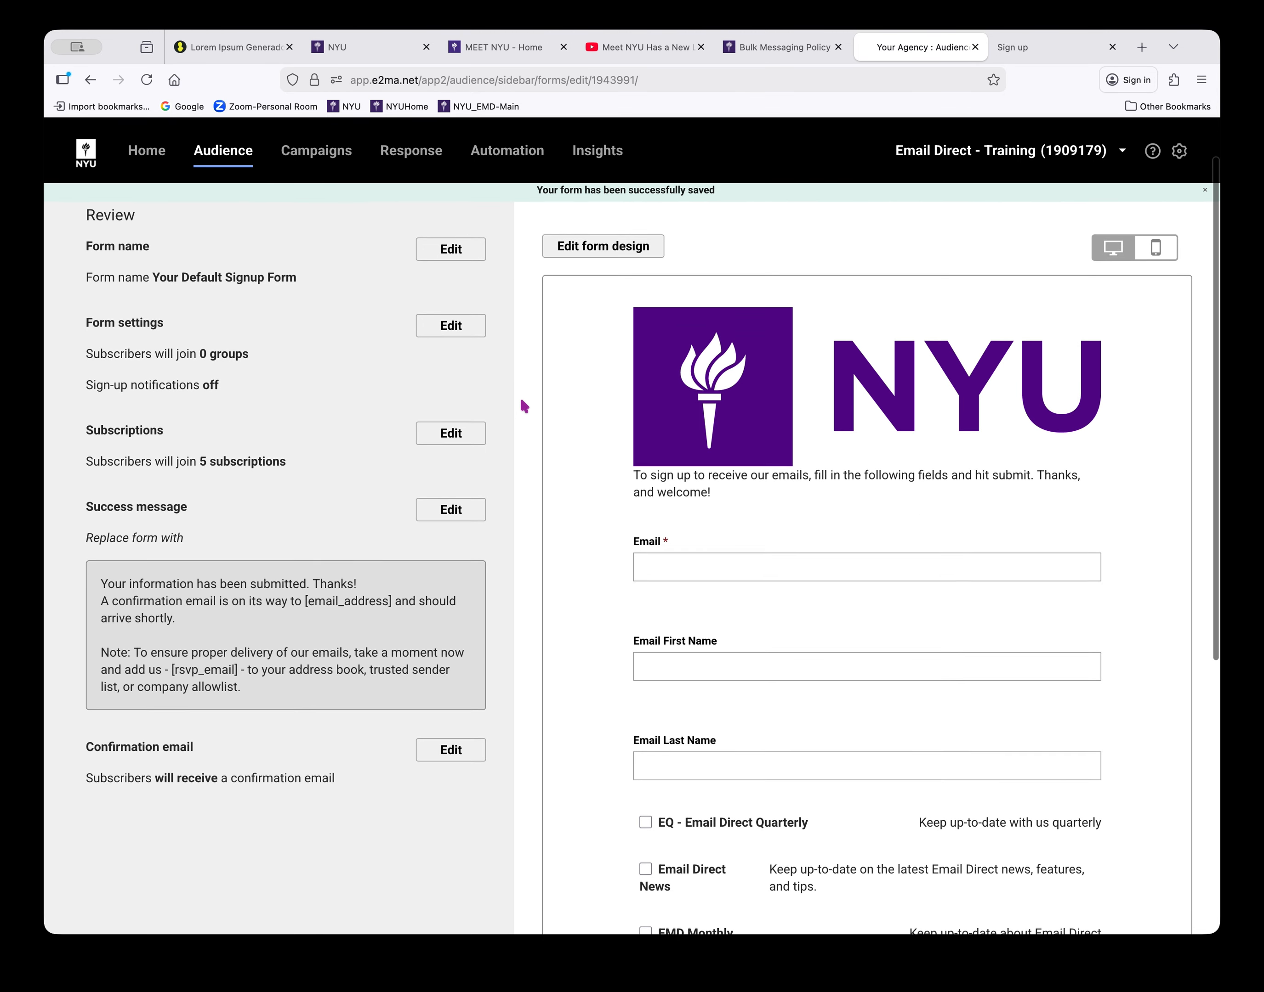
scroll(524, 407, down, 5)
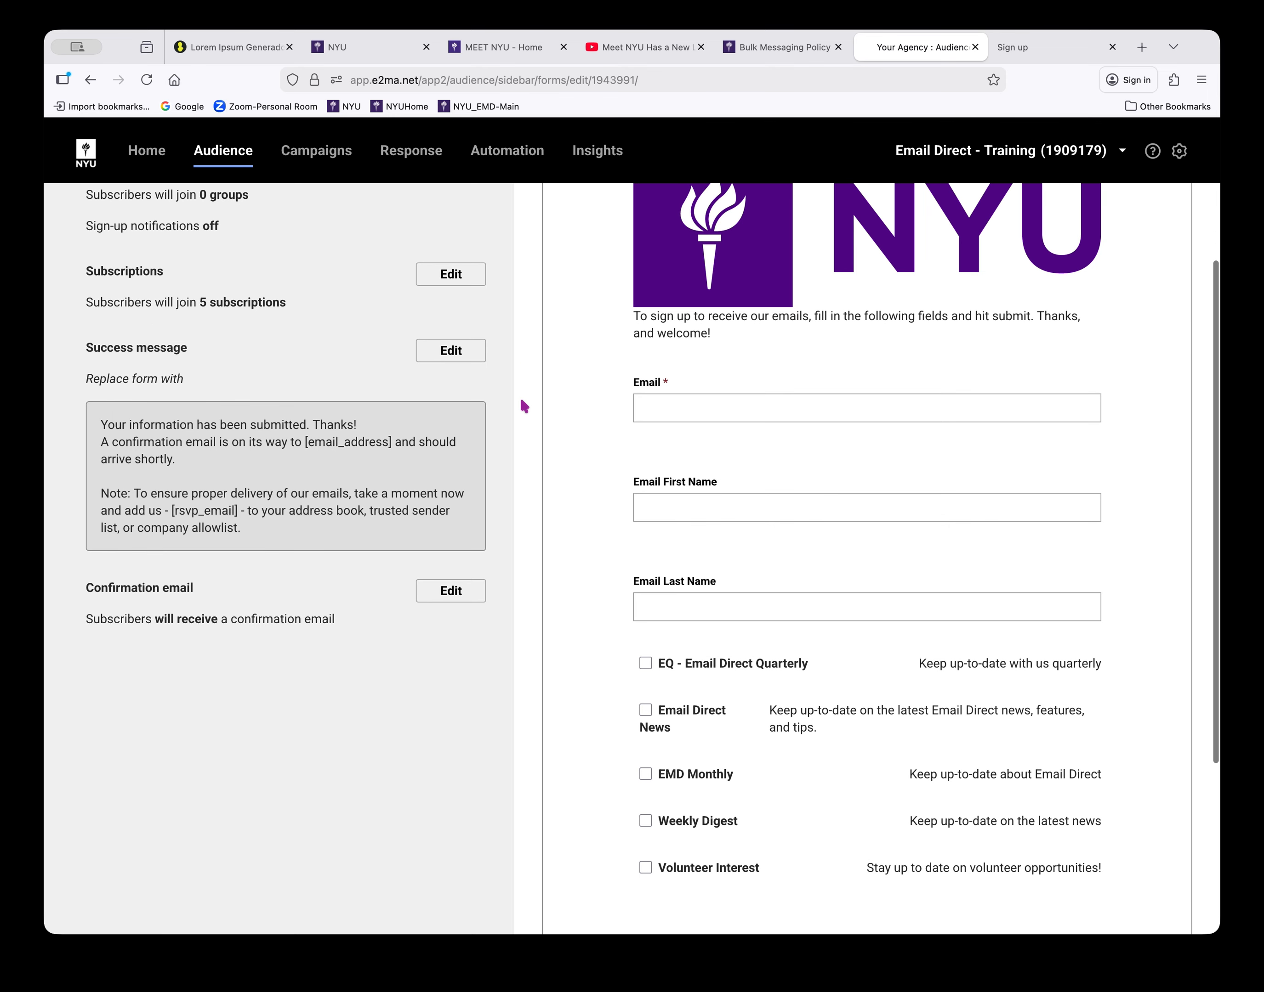
scroll(524, 406, down, 6)
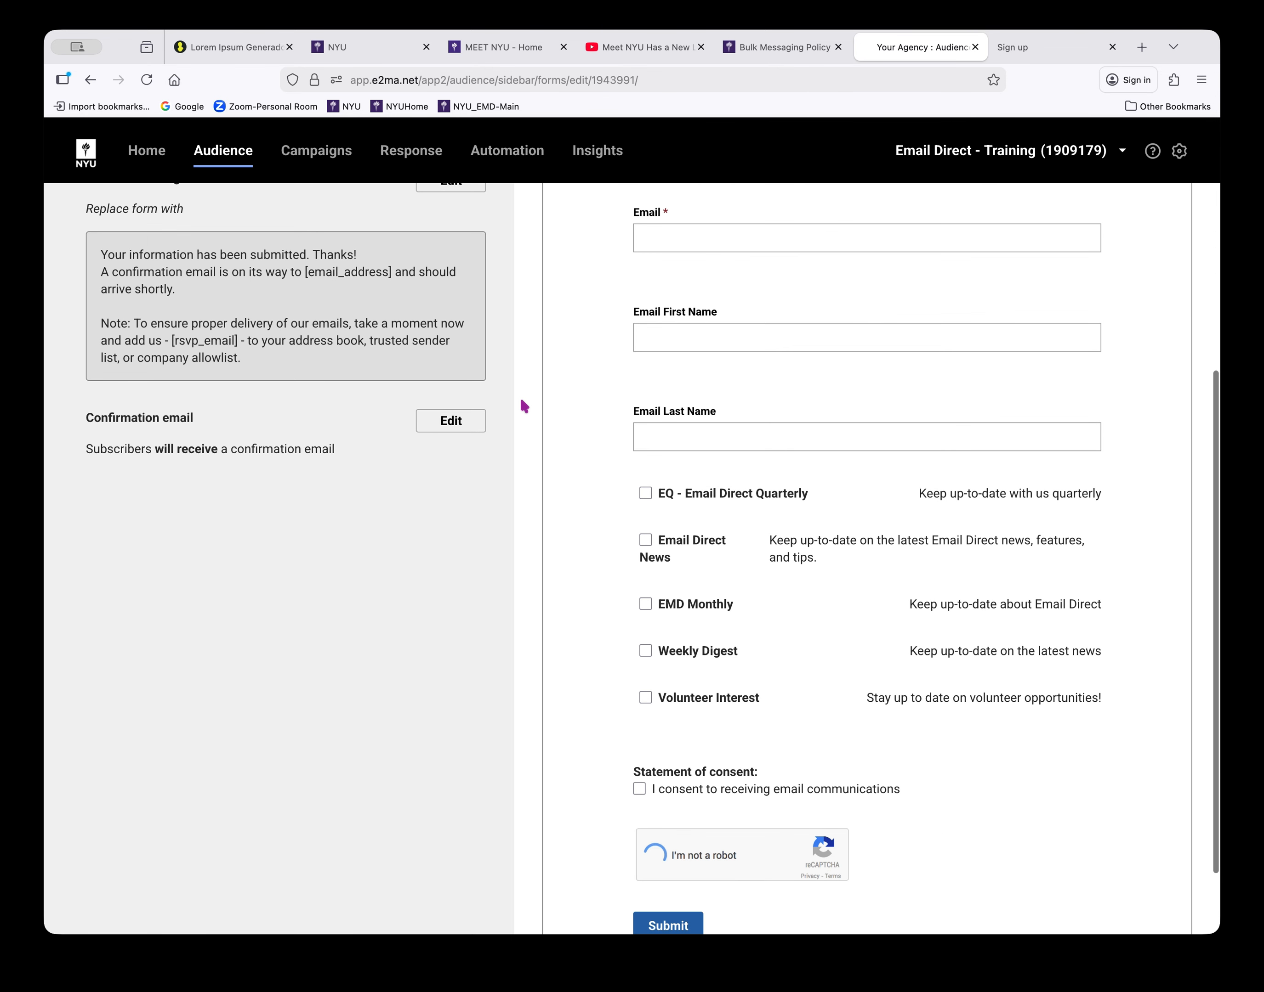
scroll(523, 406, down, 2)
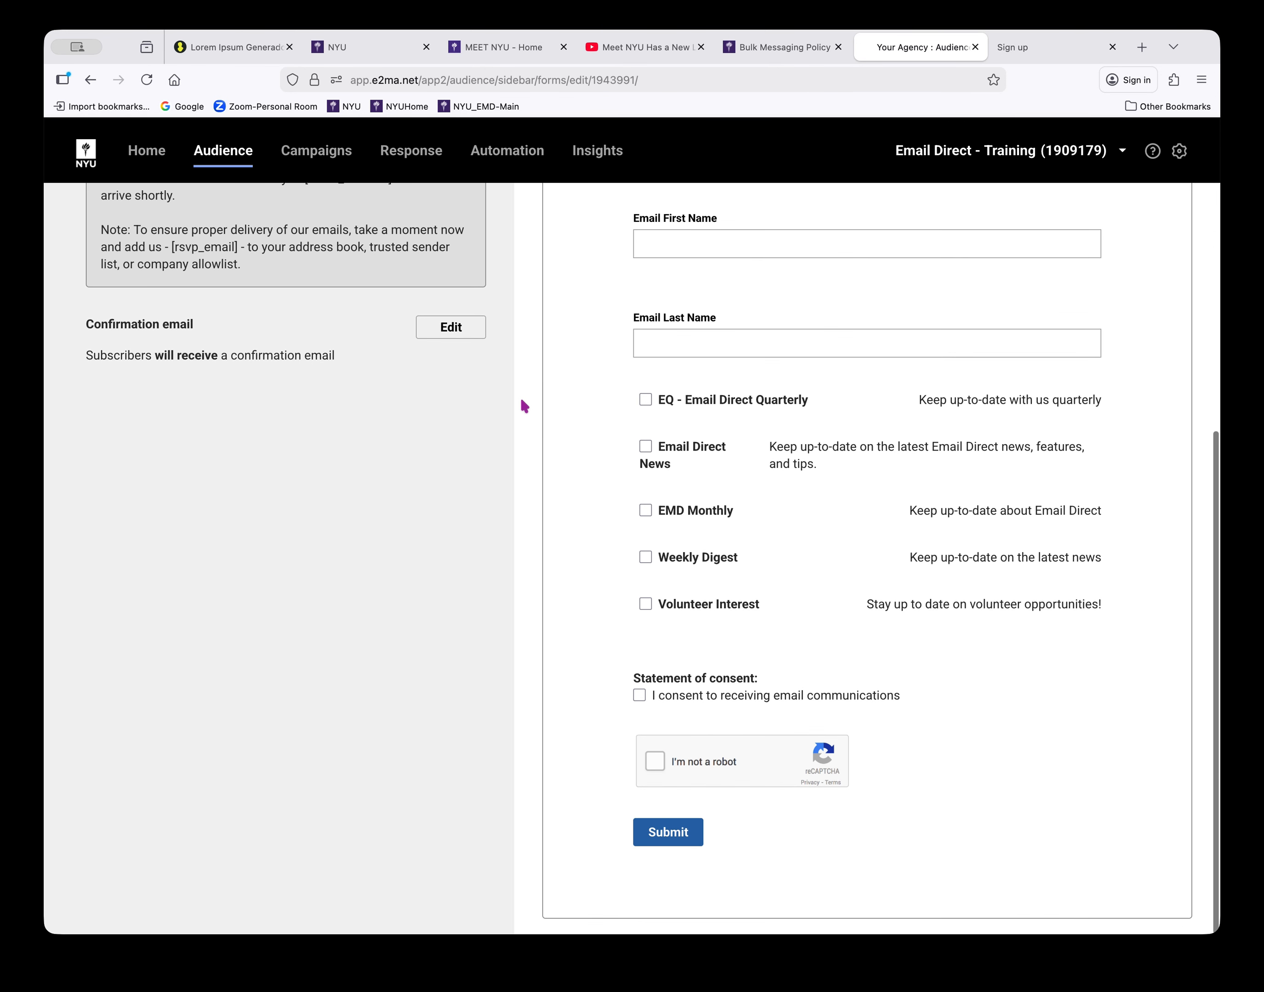
scroll(521, 401, up, 5)
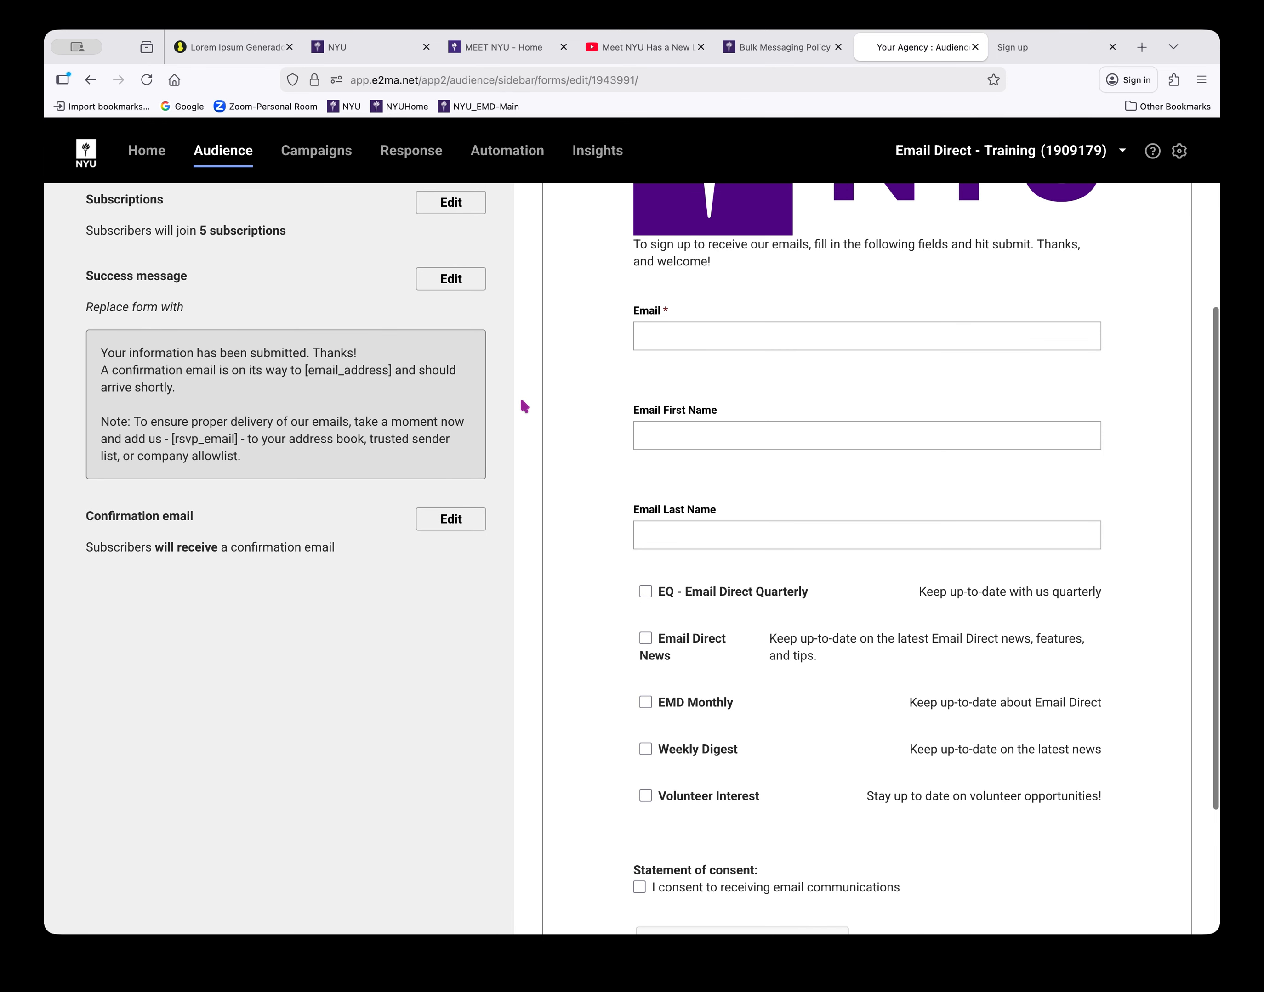
scroll(521, 399, up, 8)
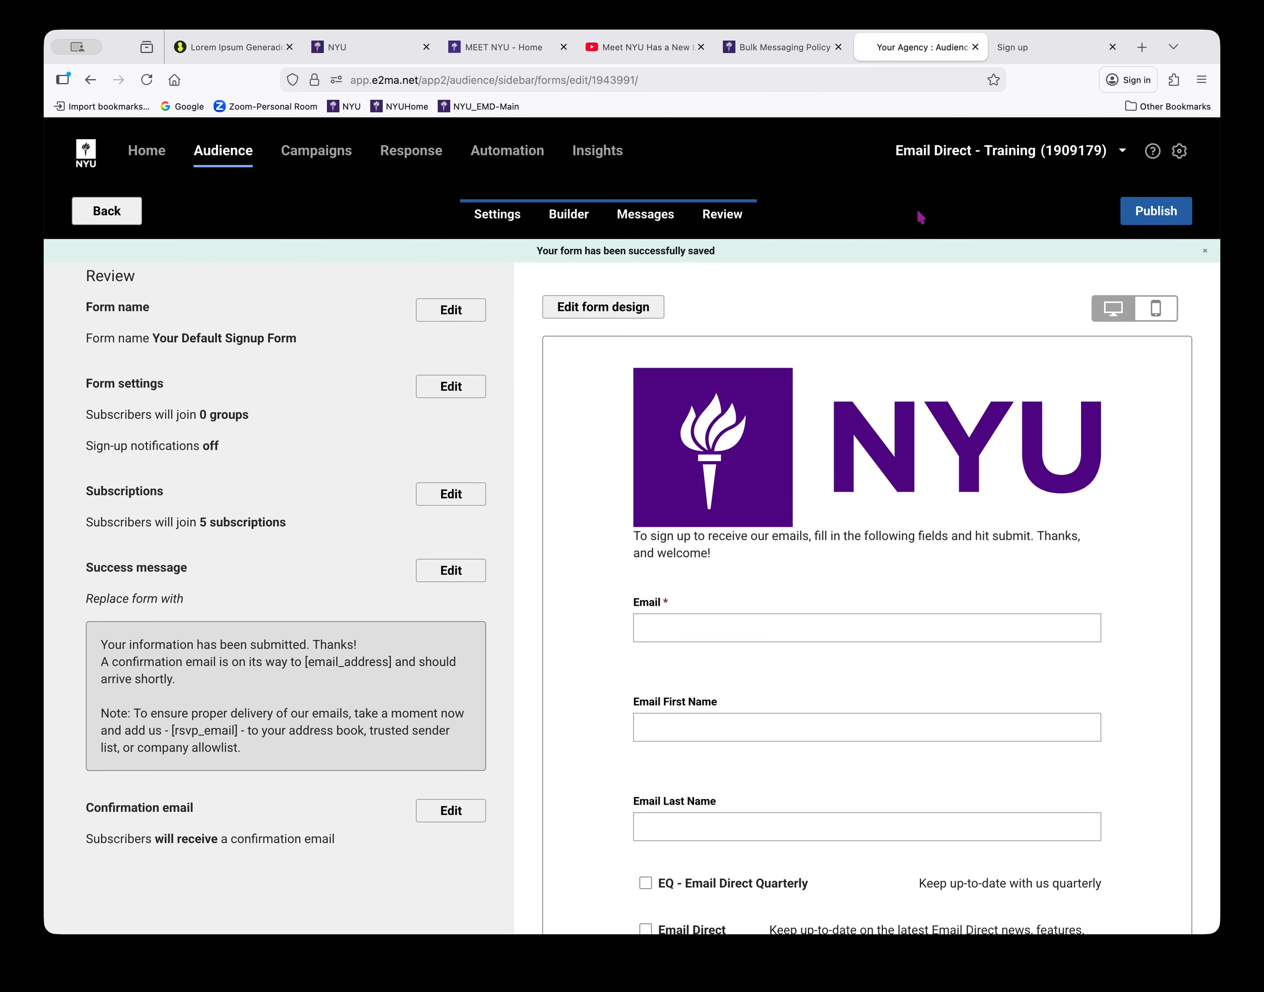
Publish the signup form, exit to the forms list and close the leftover Sign up preview page.
click(1155, 215)
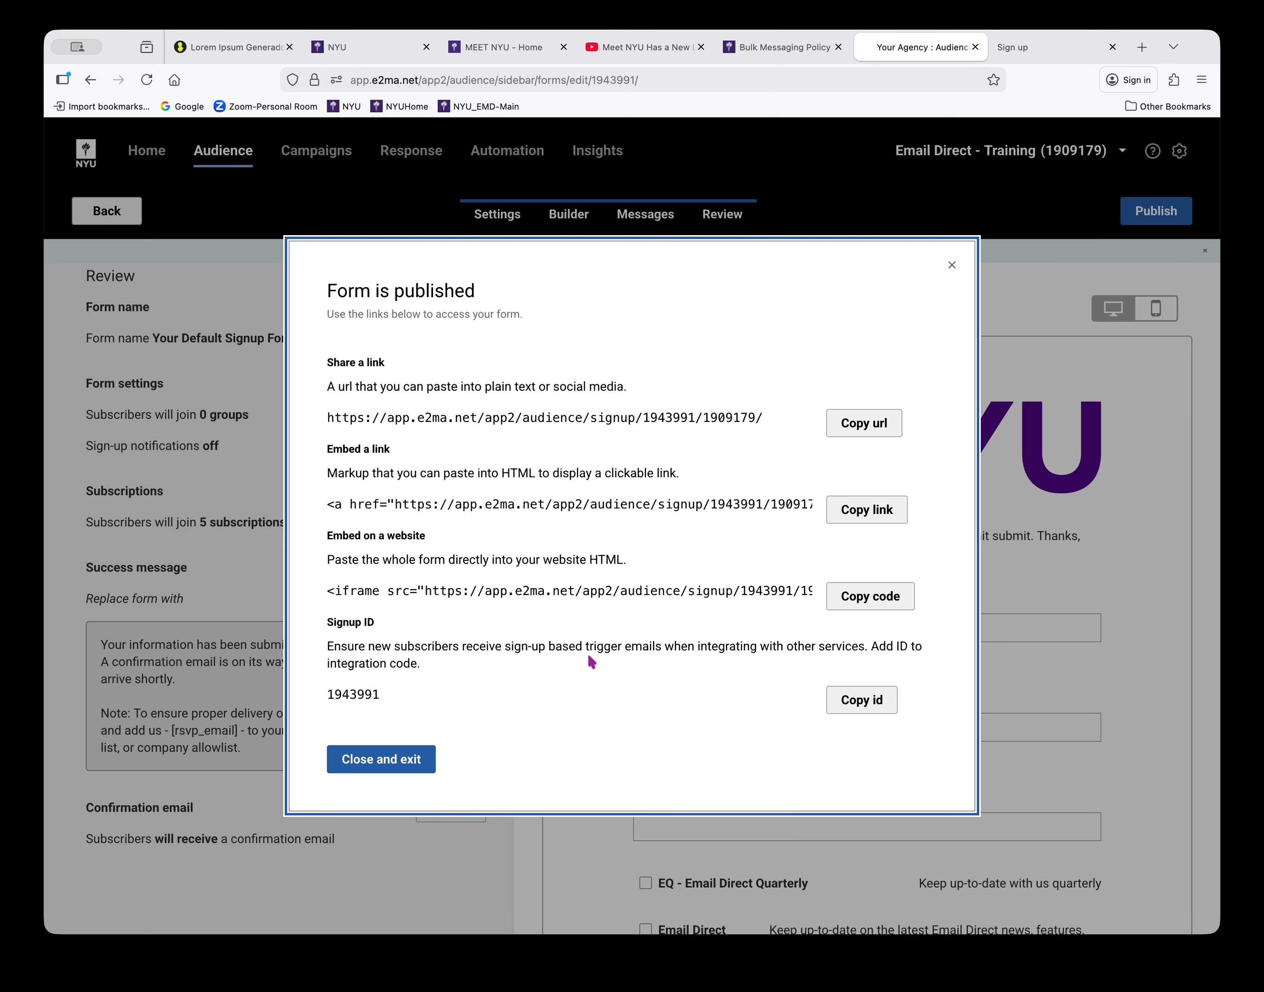
click(391, 767)
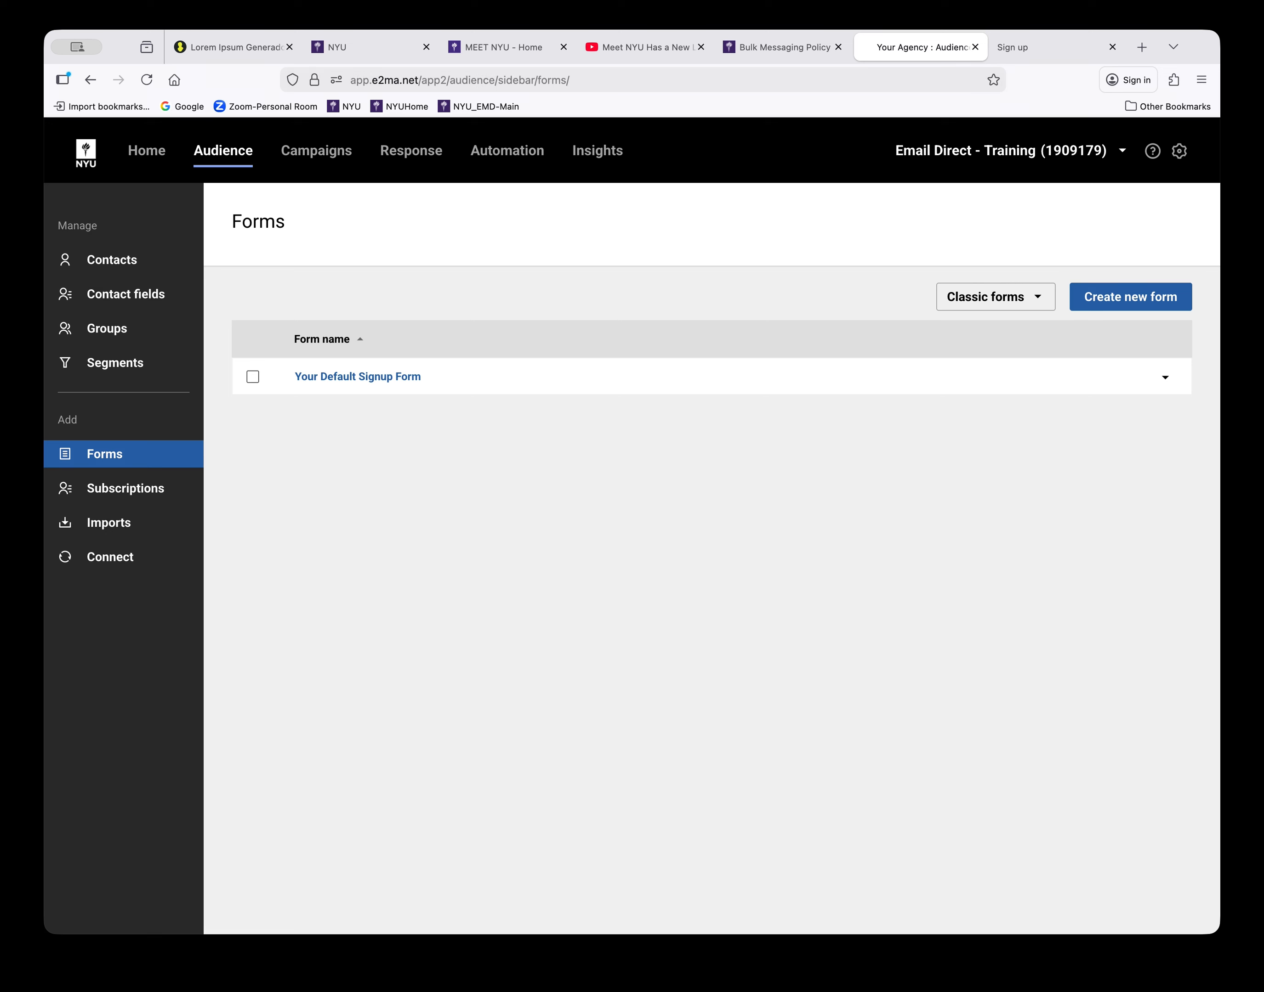
click(1112, 46)
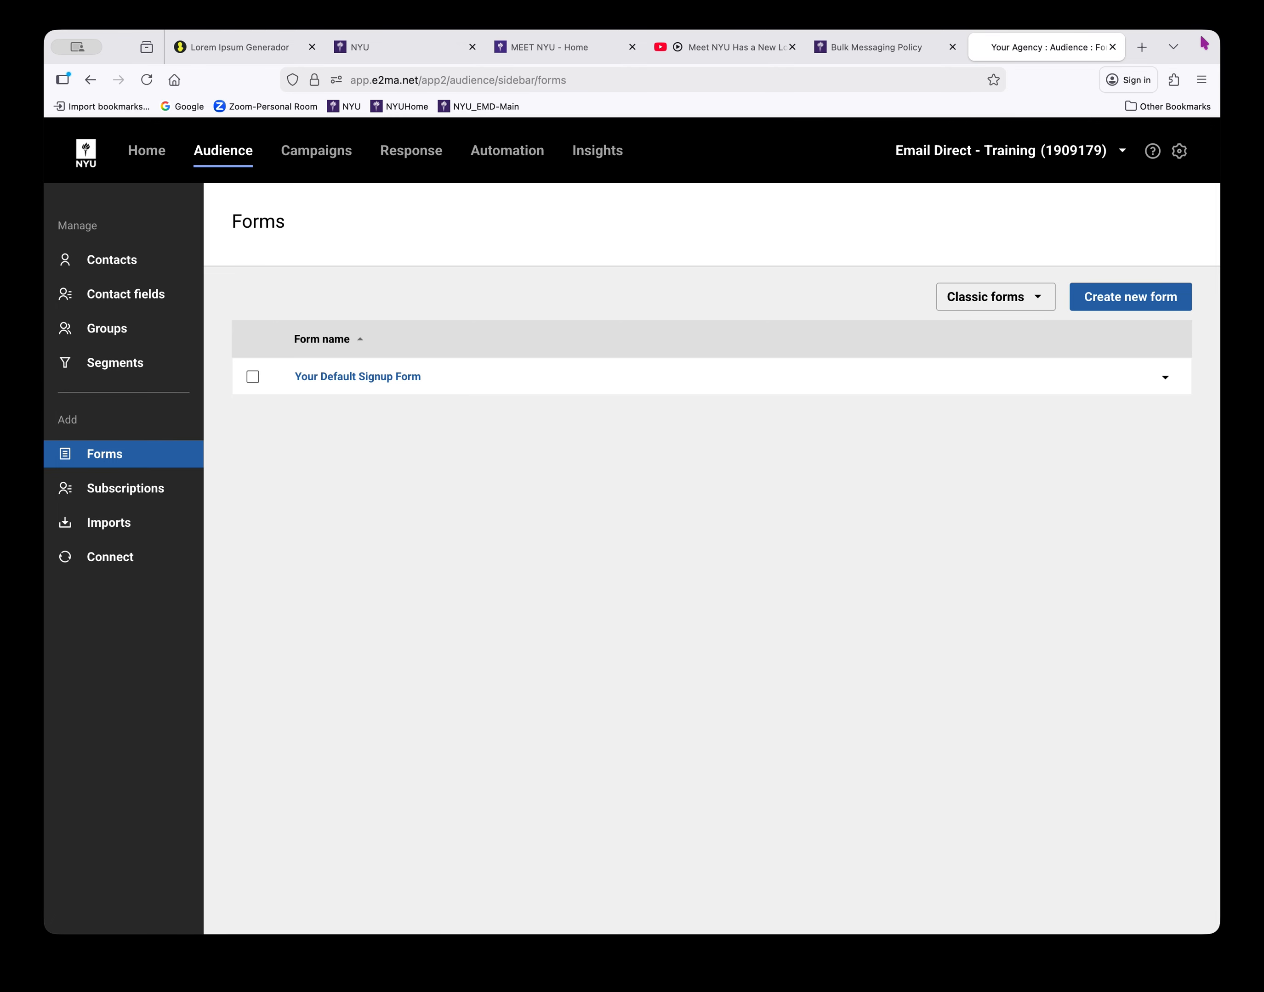
Examine the Link, Pop-up and Iframe options for adding Your Default Signup Form to a site, and select the link's URL.
click(1164, 378)
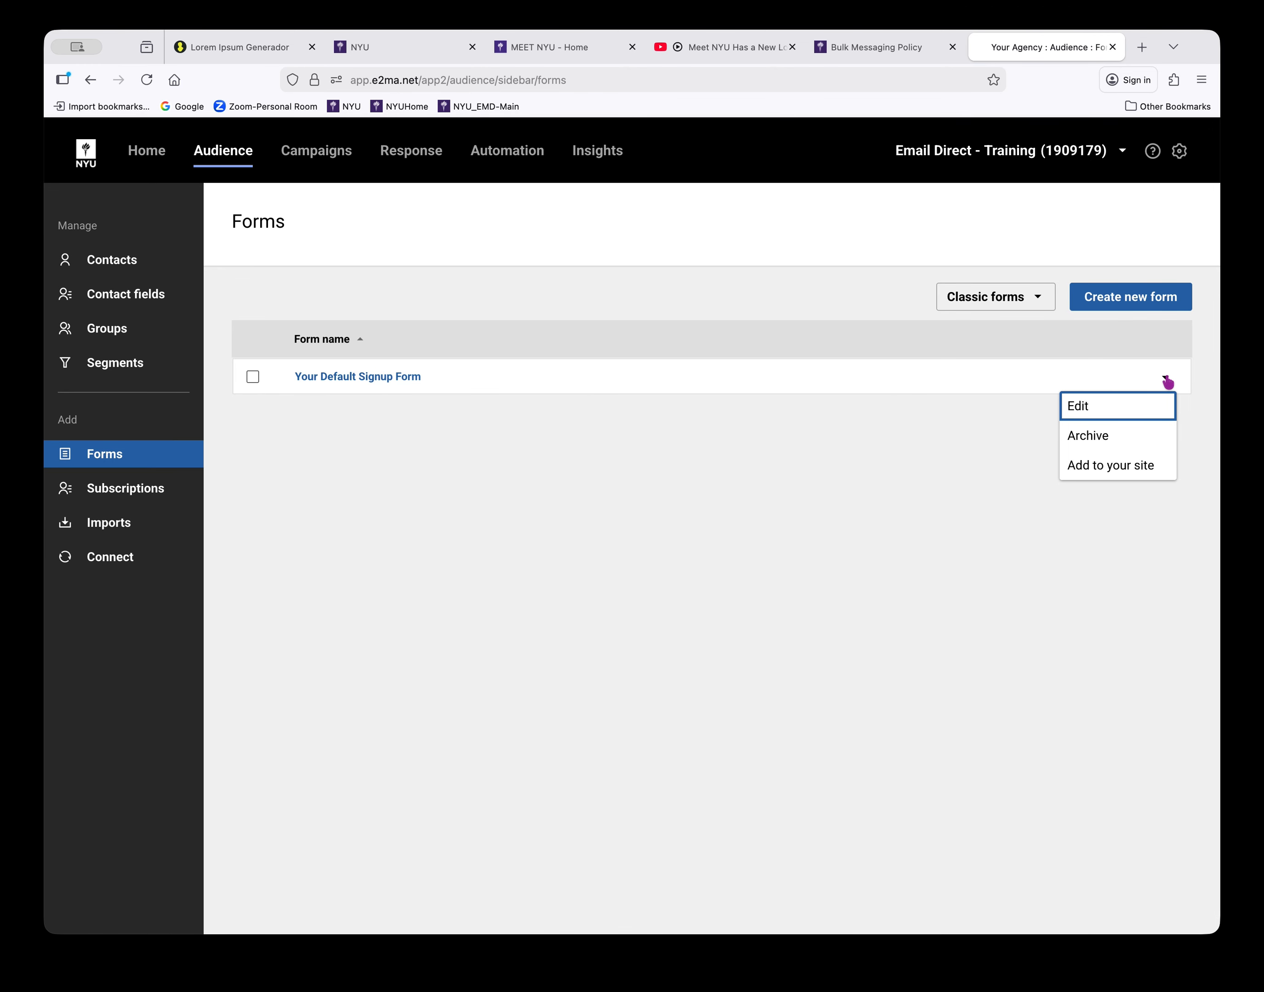
click(1136, 469)
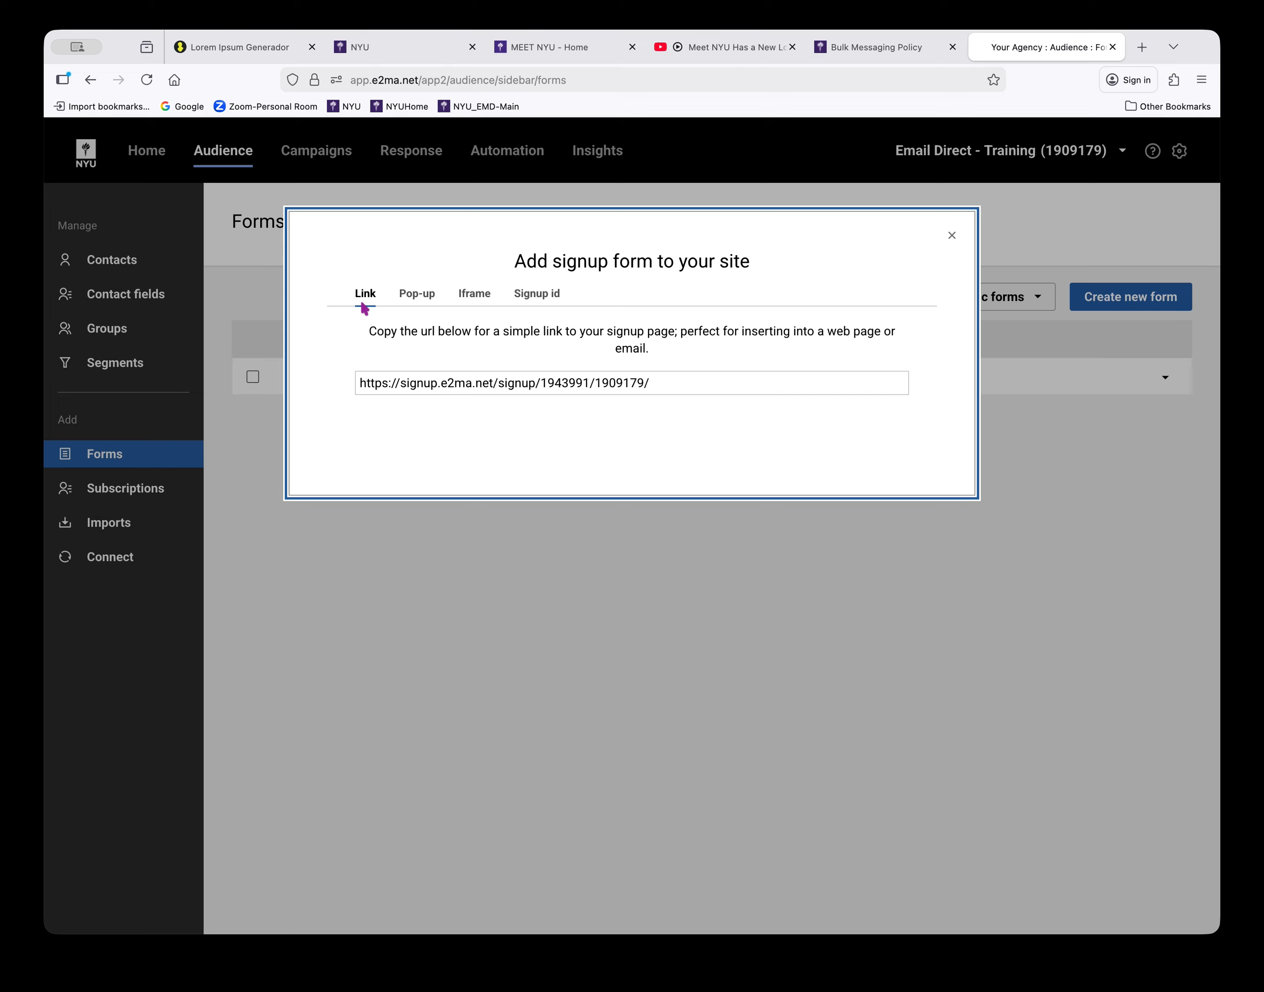
click(412, 299)
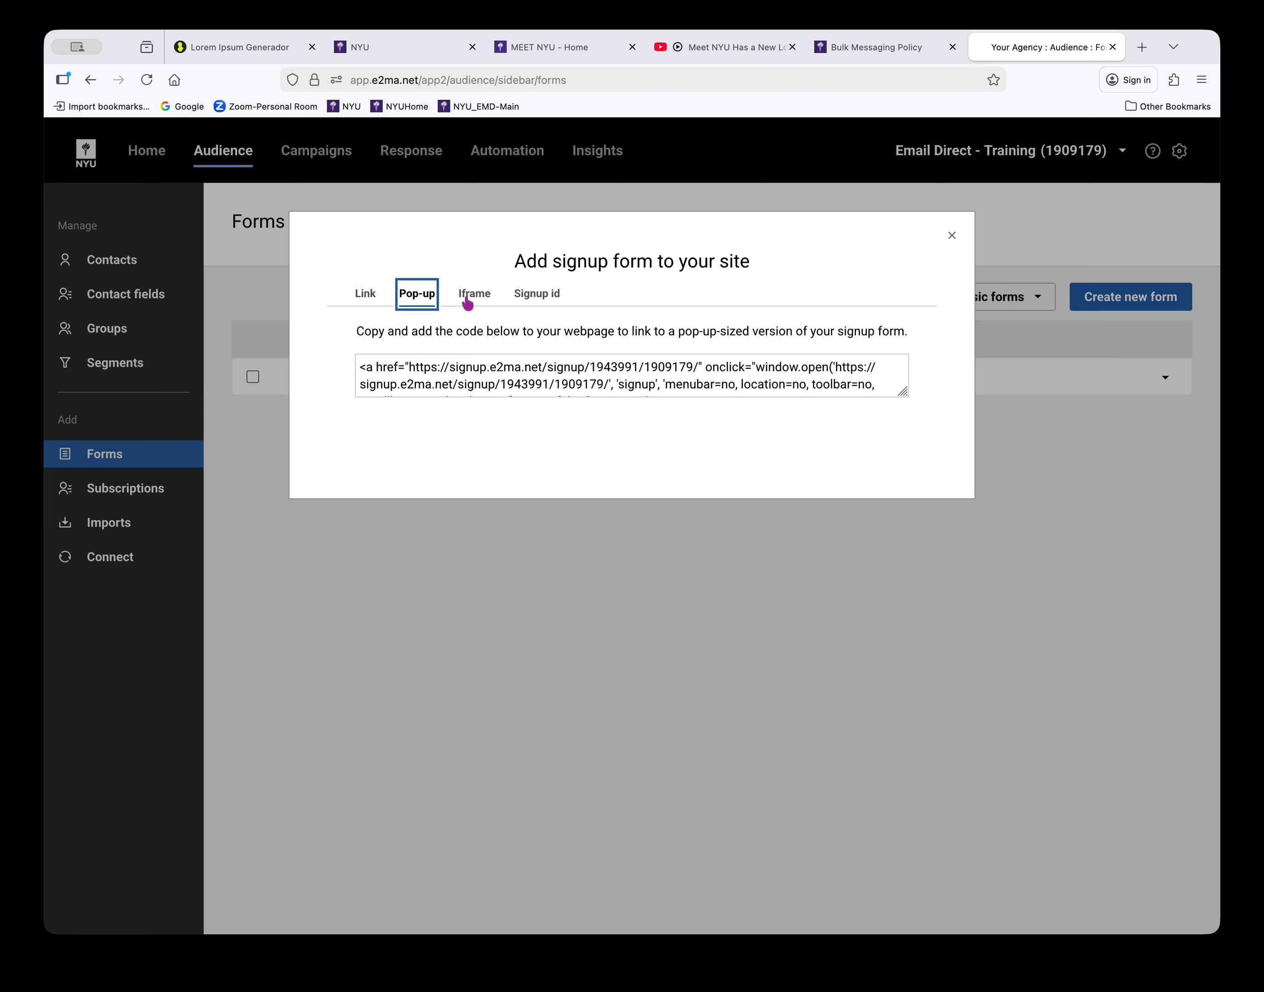
click(479, 299)
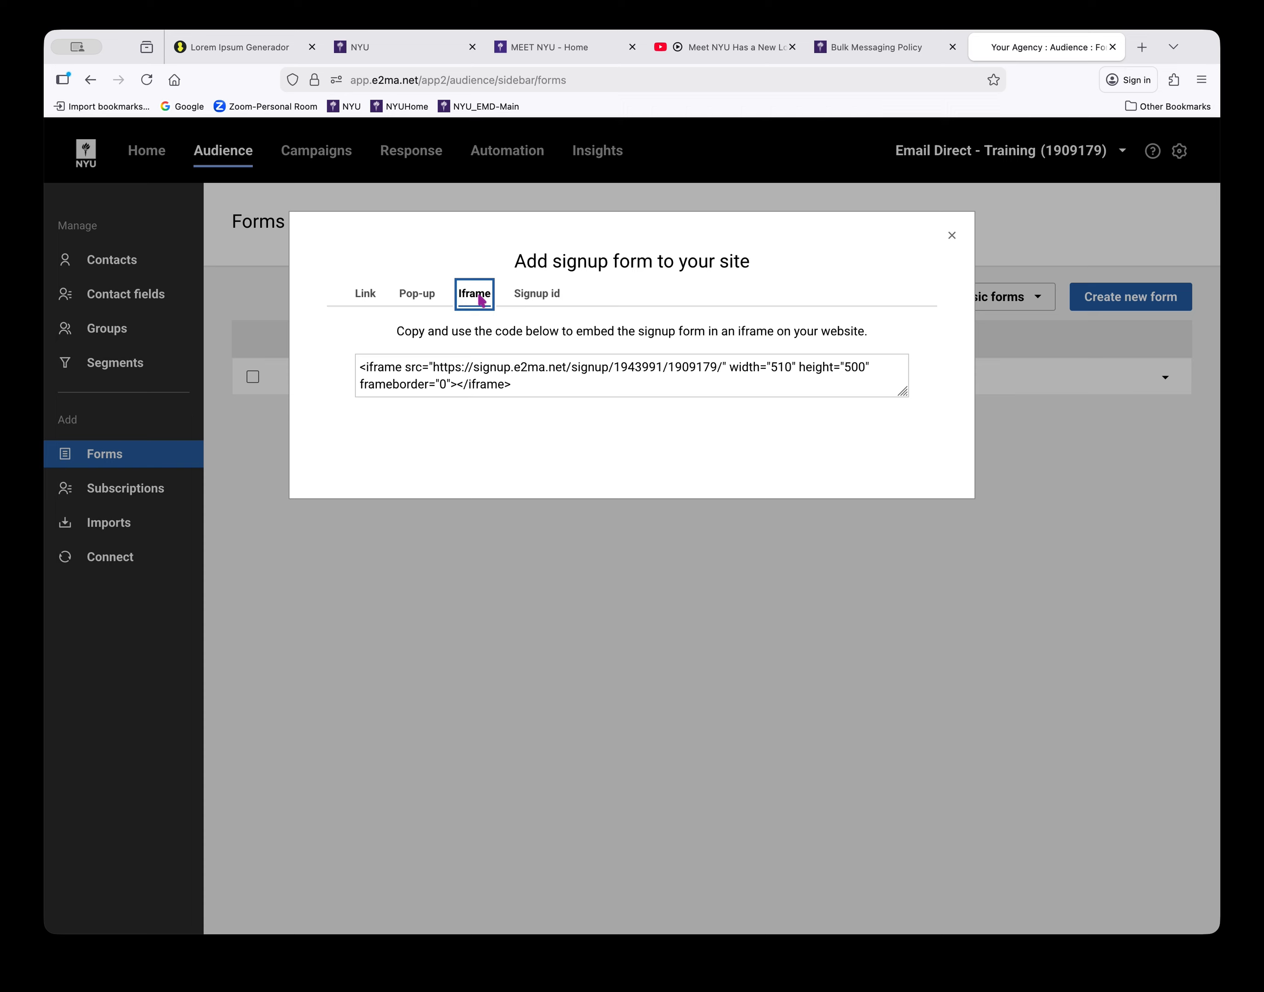
click(368, 297)
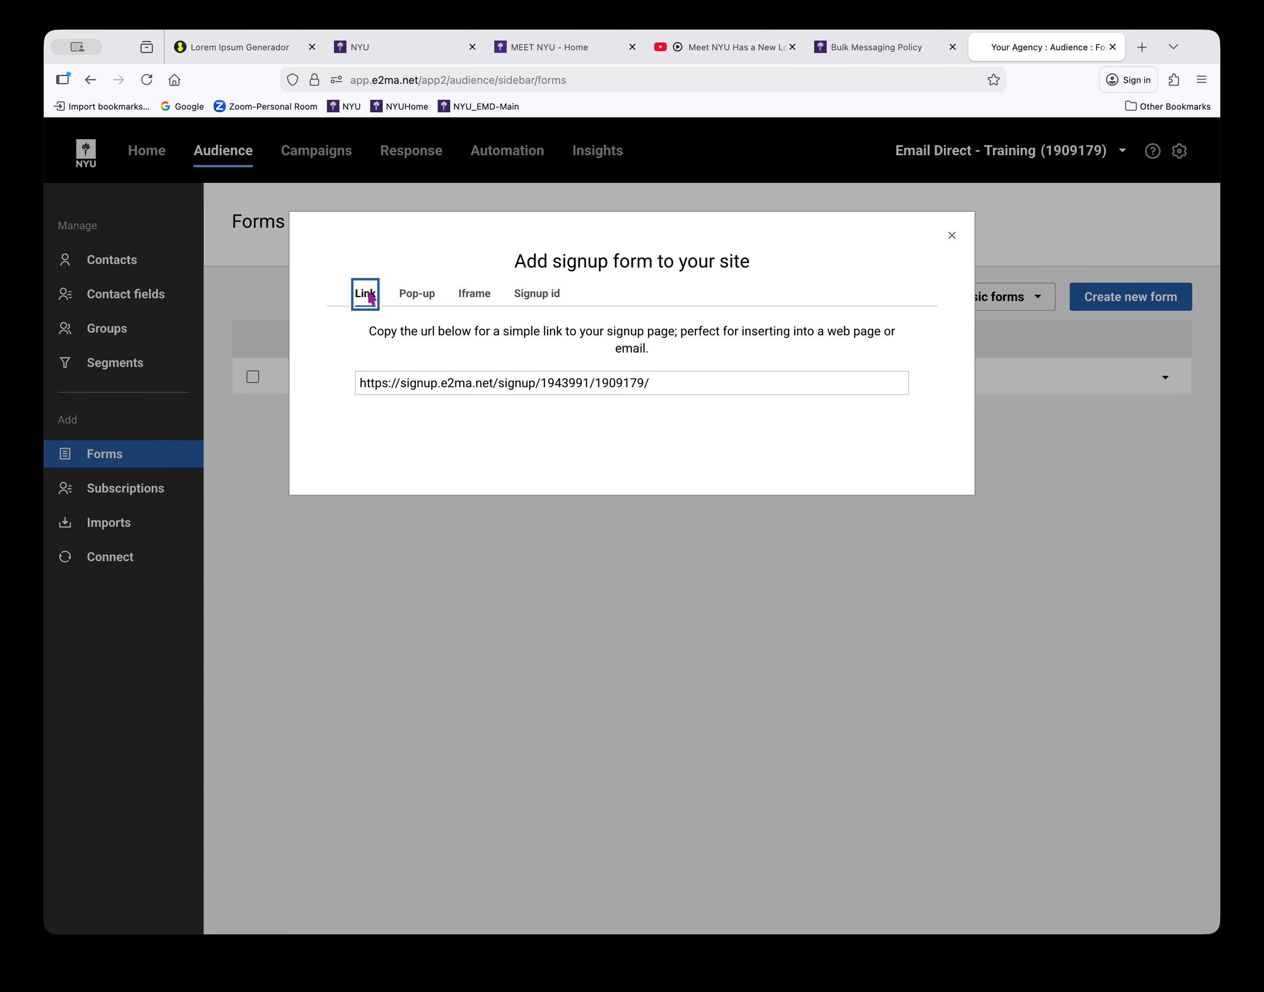
click(690, 386)
triple_click(691, 387)
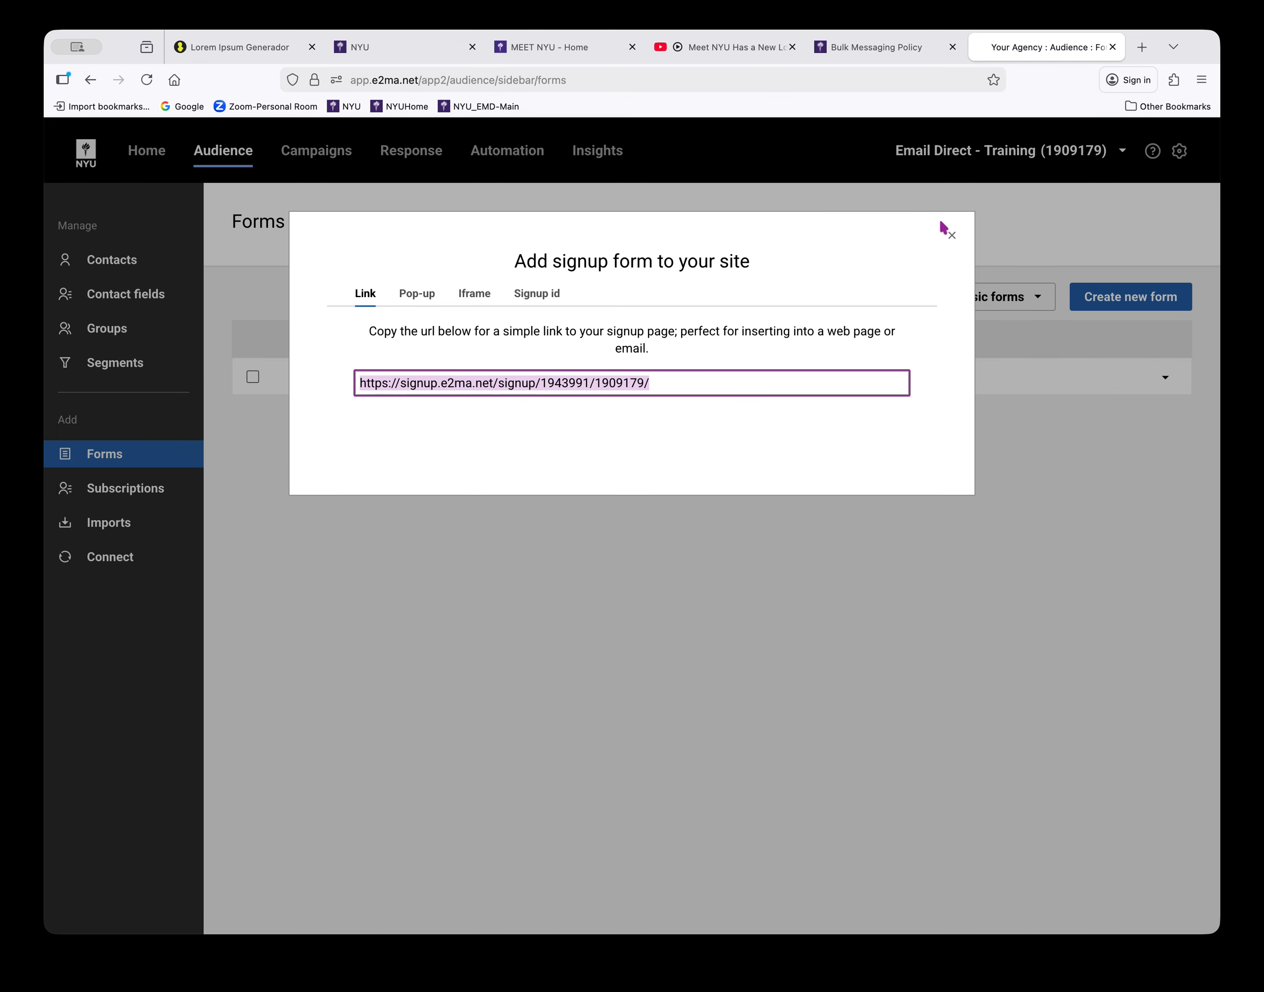
click(952, 239)
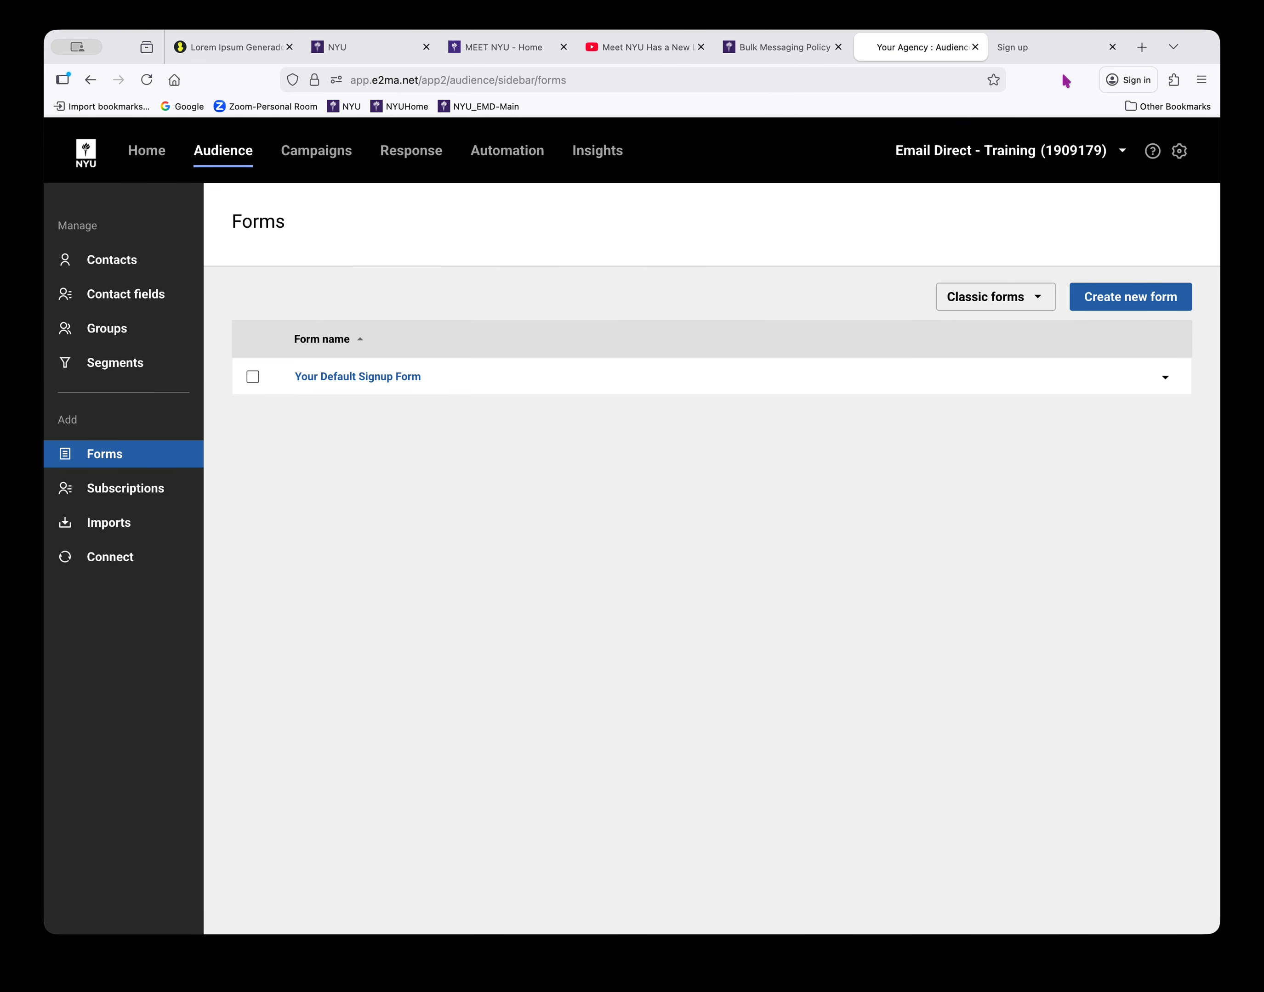
View the regular and lightbox form types offered for a new form, and cancel without creating one.
click(1119, 306)
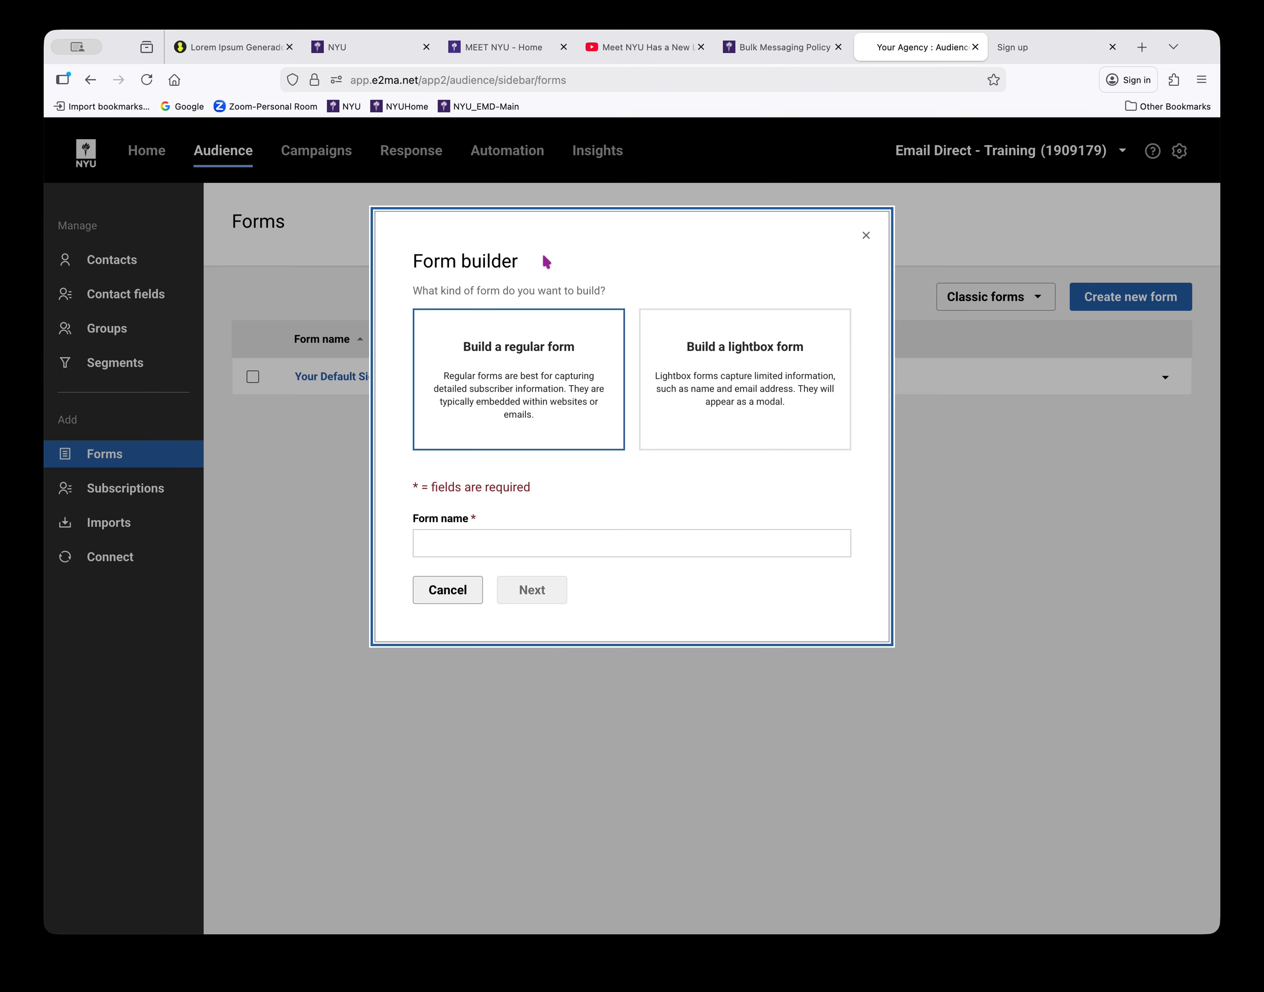
click(703, 376)
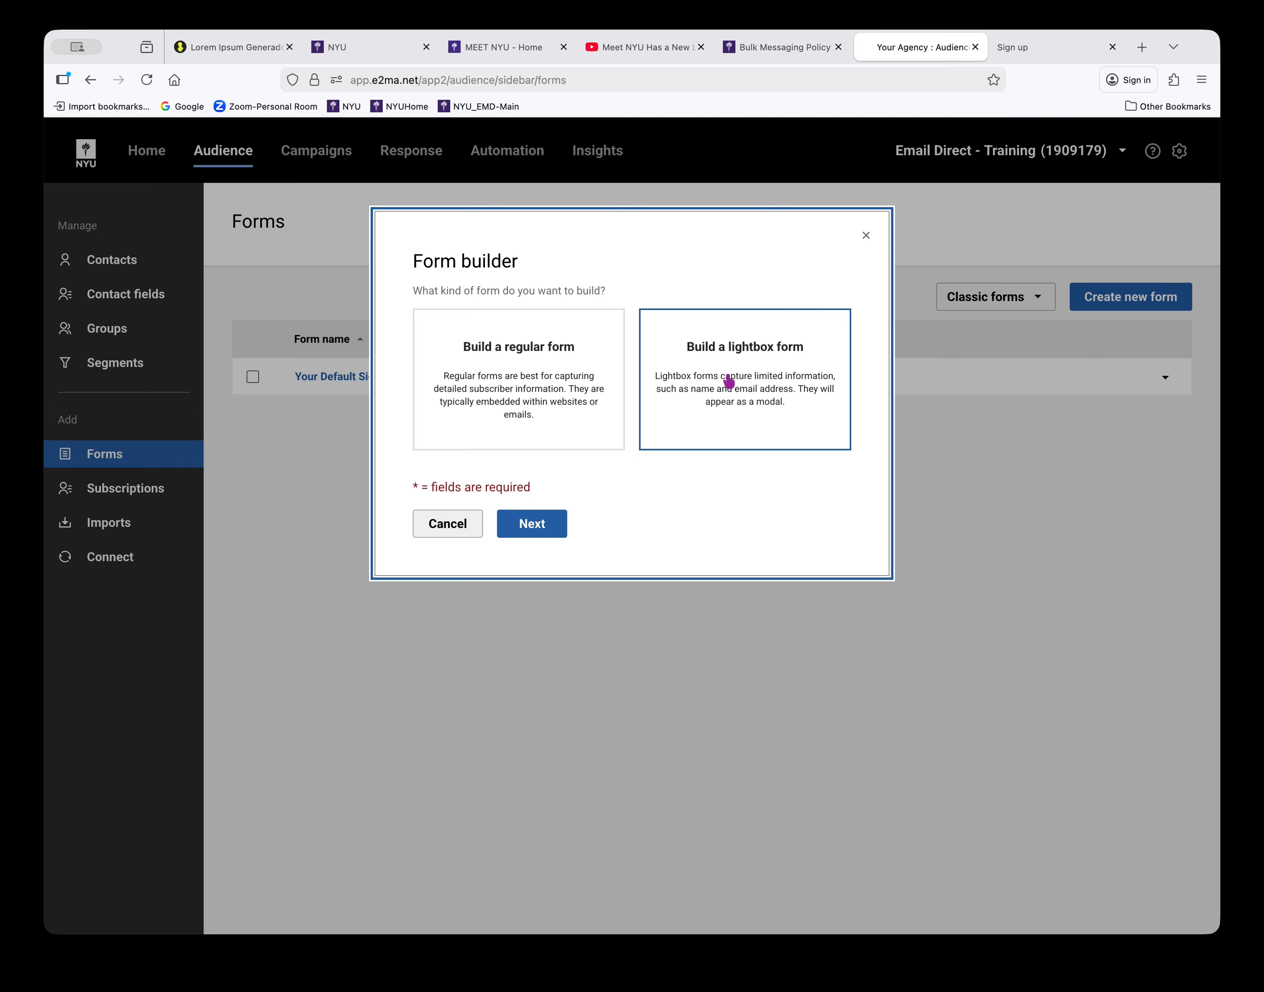
click(433, 534)
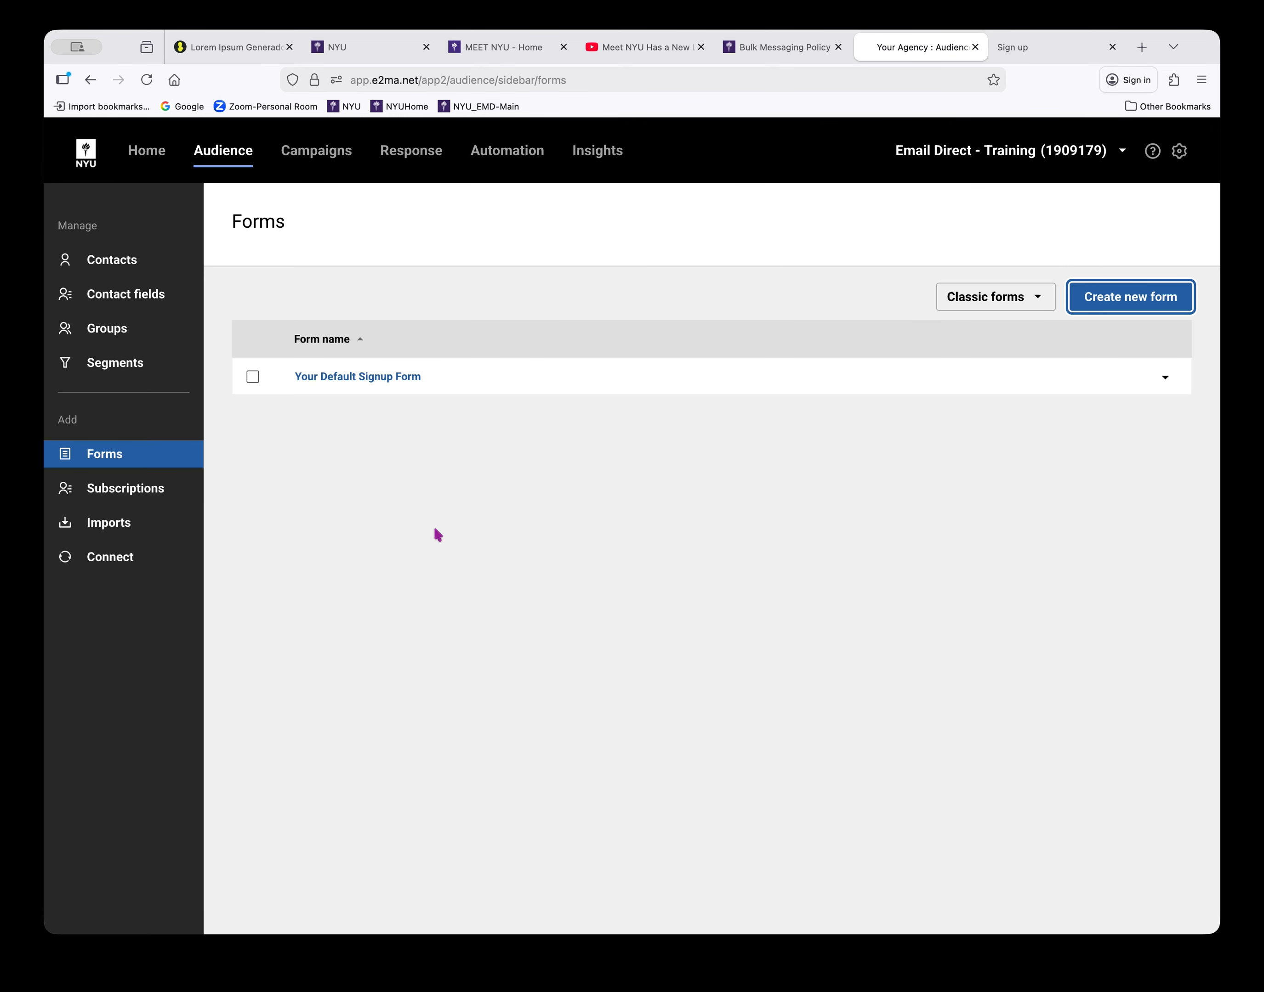
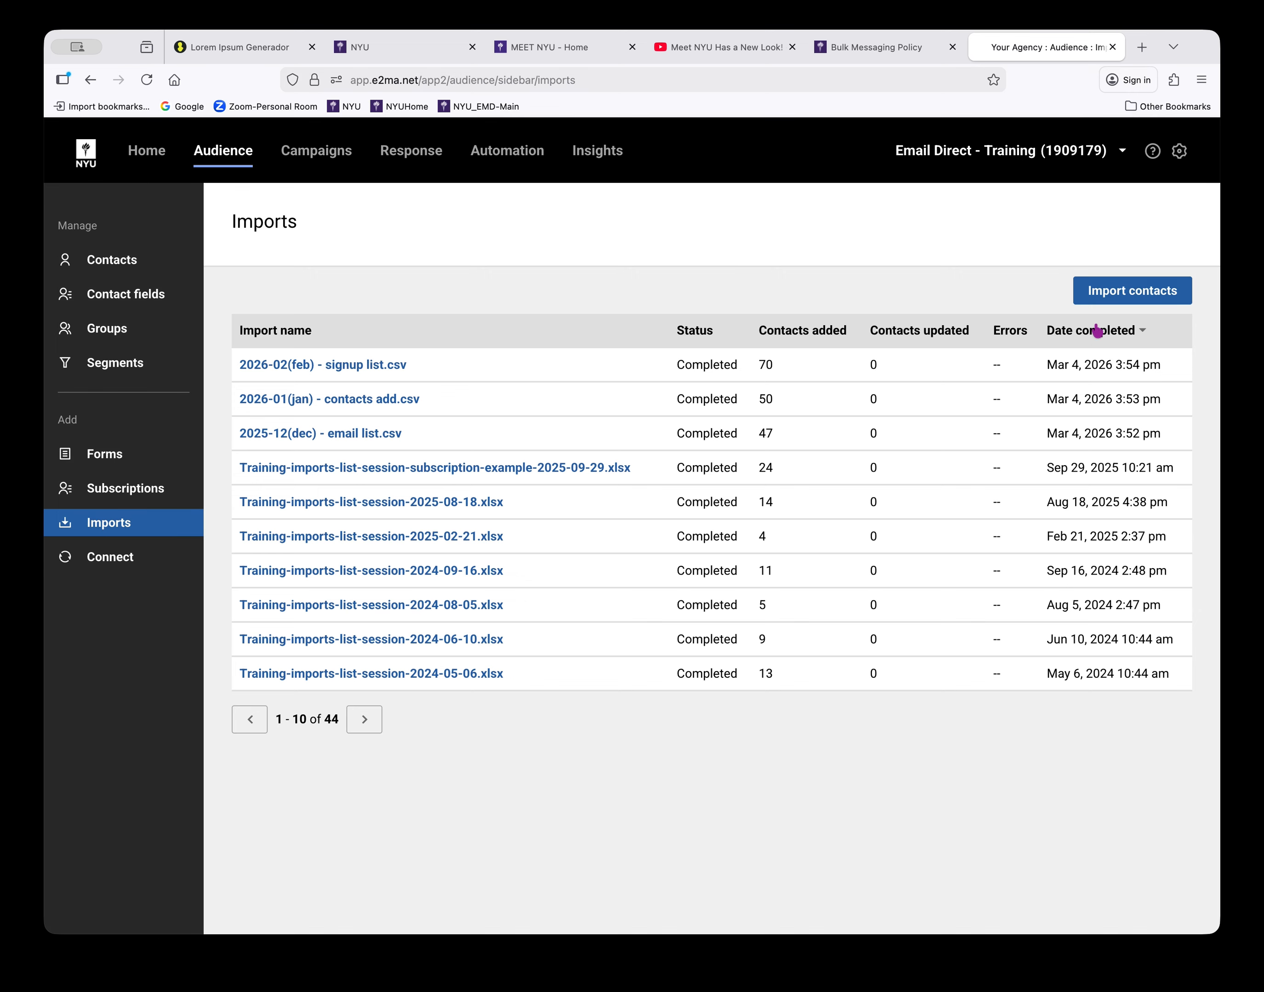
Upload Training-Imports-List-Session-2026-03-06.csv as a new contact import, keeping duplicates set to add and update, and continue to field mapping.
click(1124, 295)
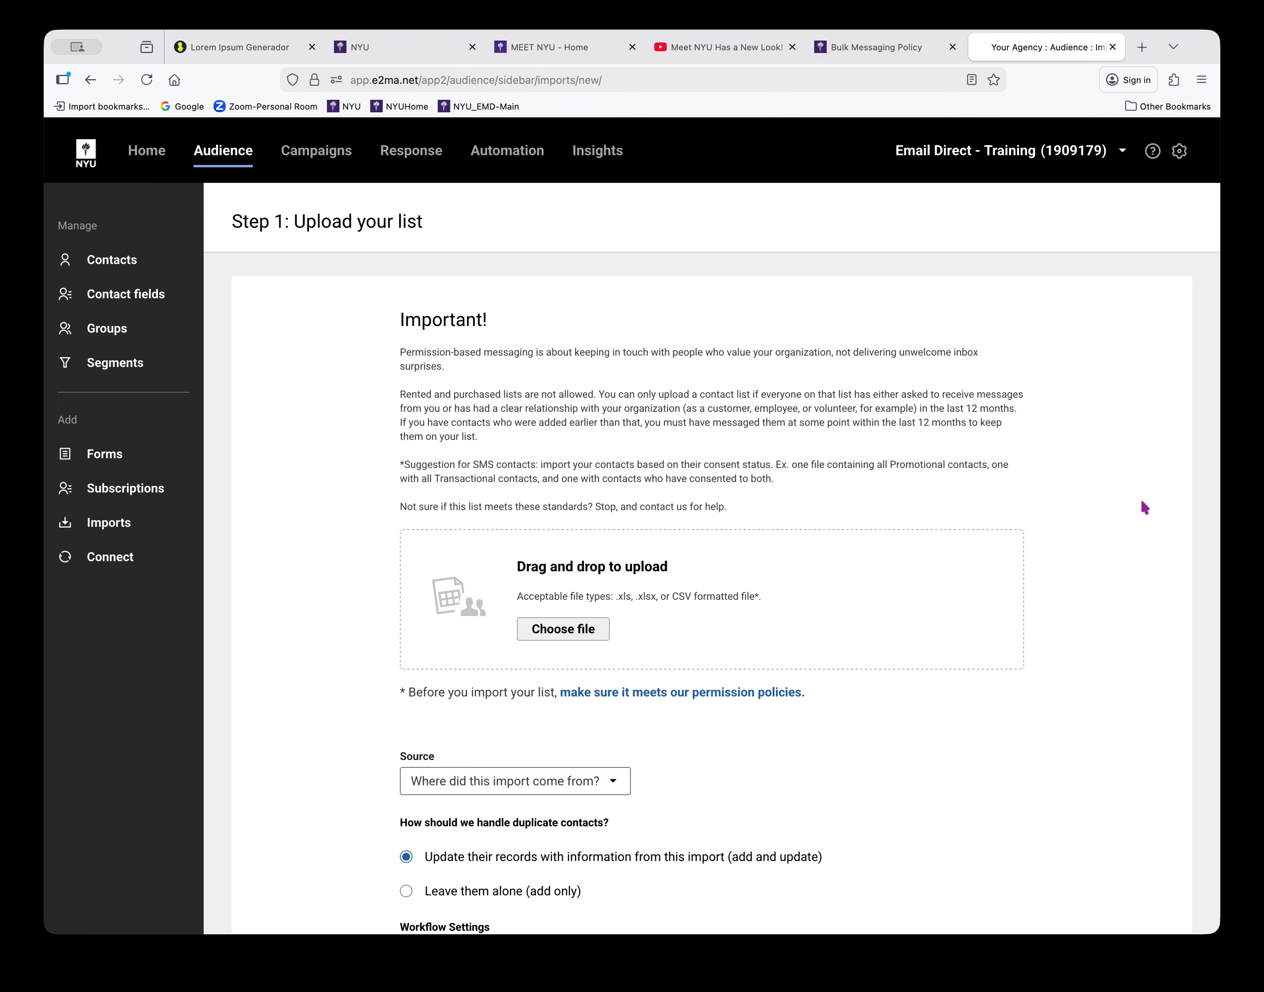
click(554, 630)
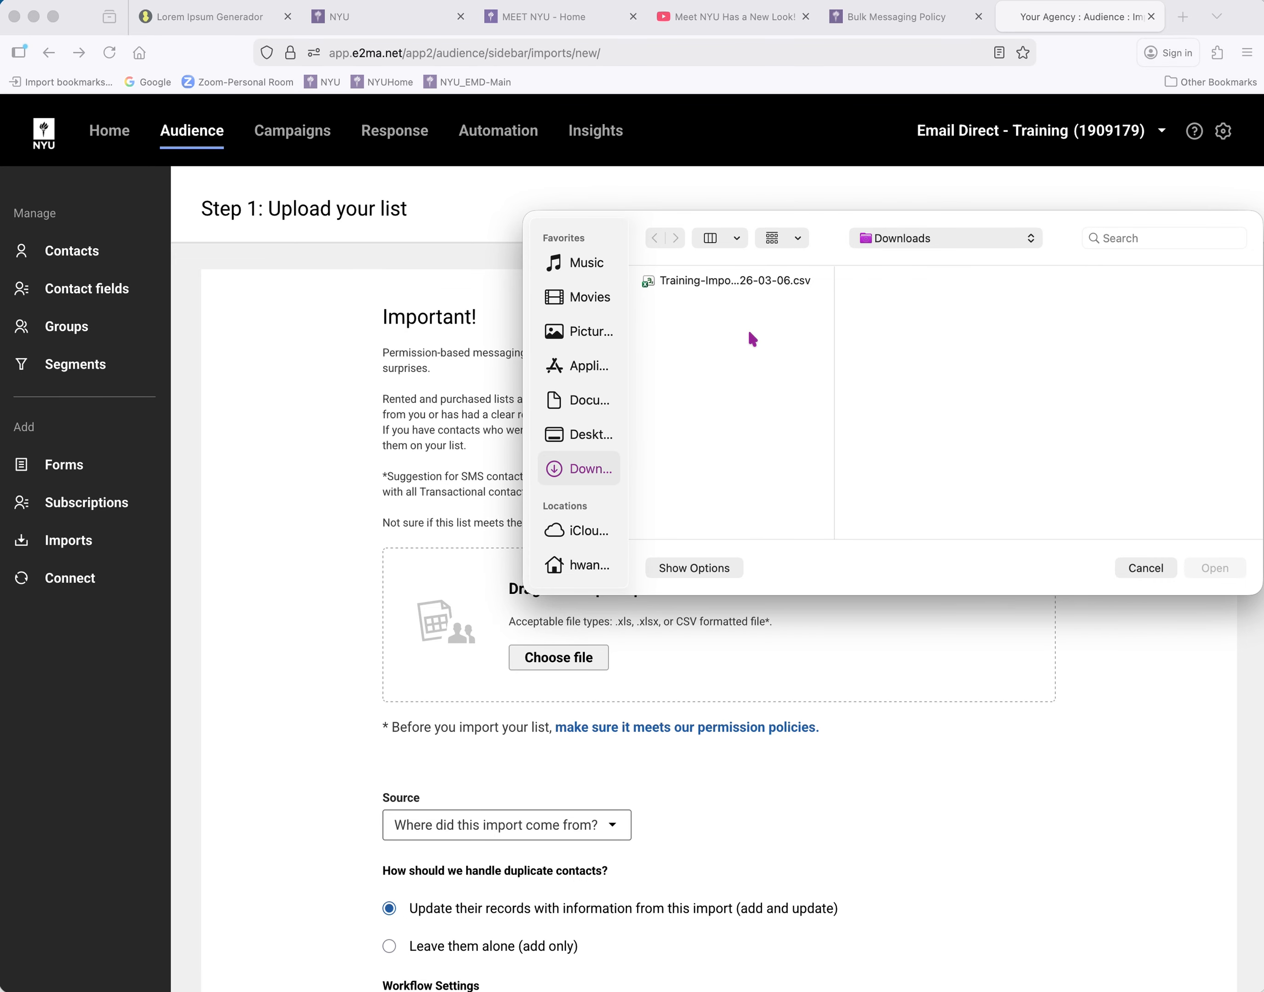
click(755, 283)
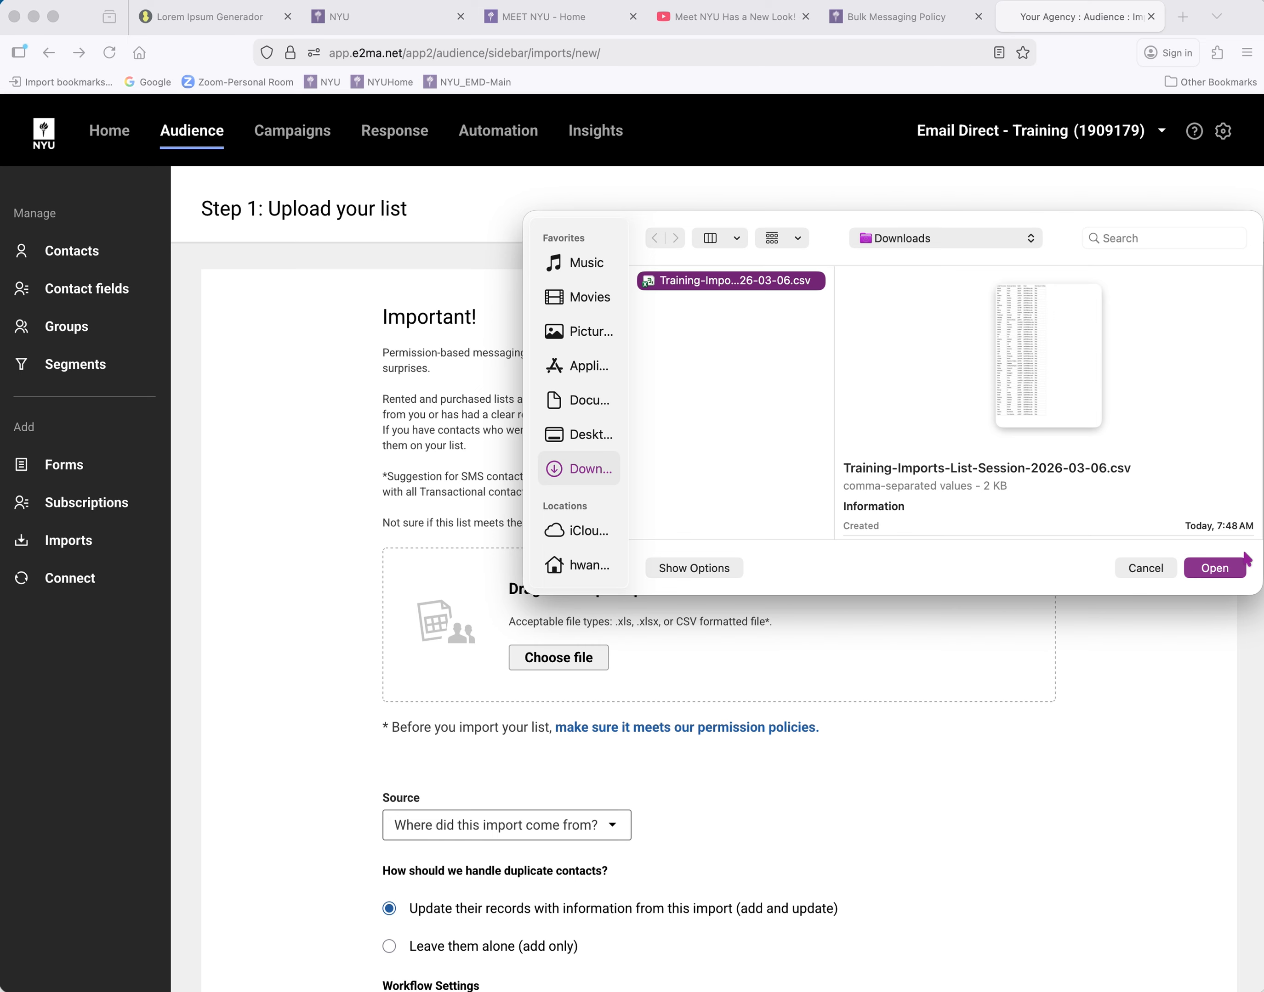
click(1219, 572)
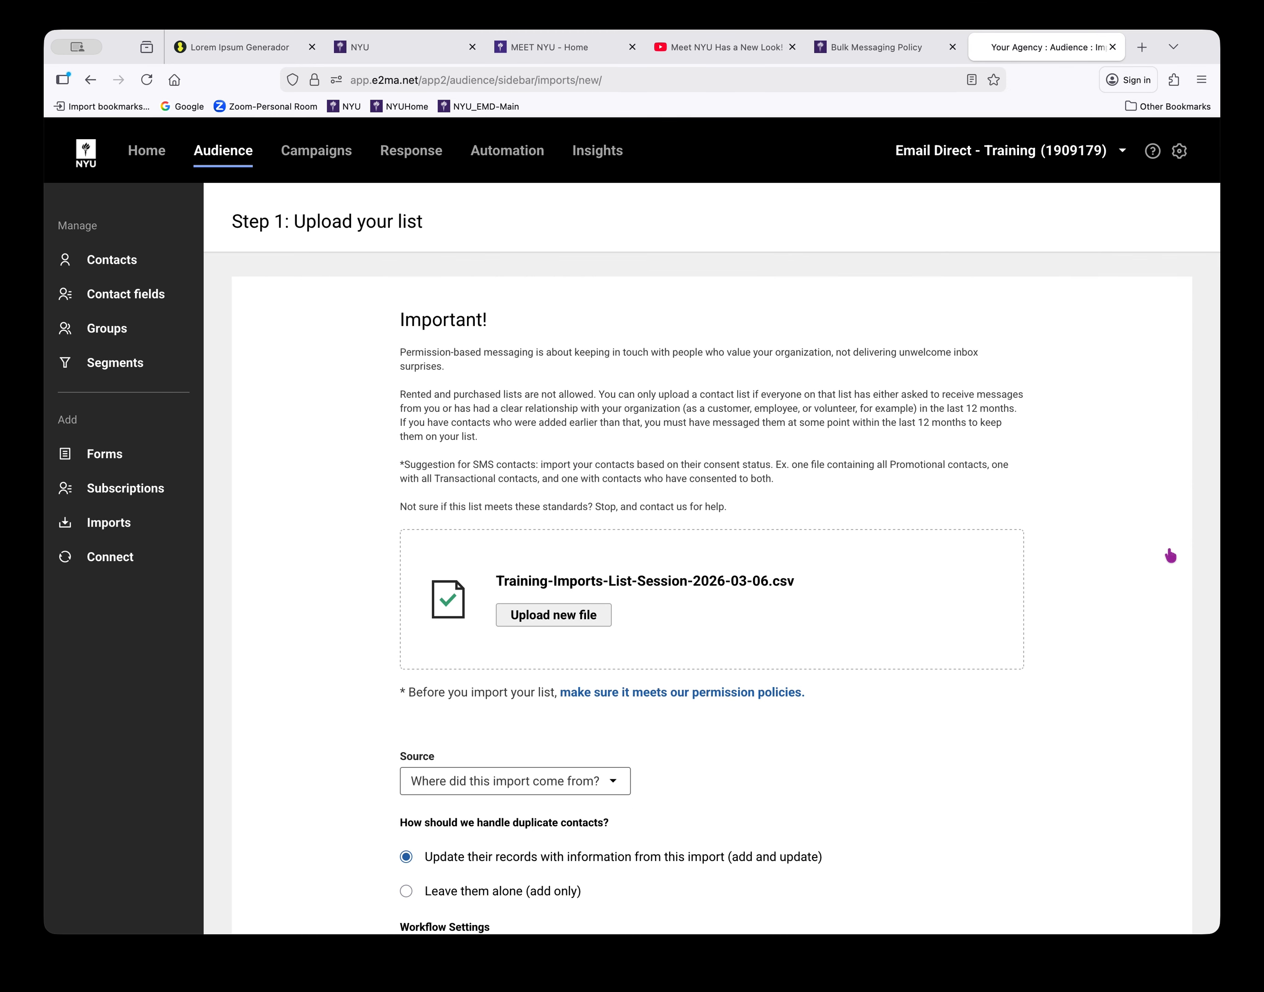
scroll(1170, 556, down, 5)
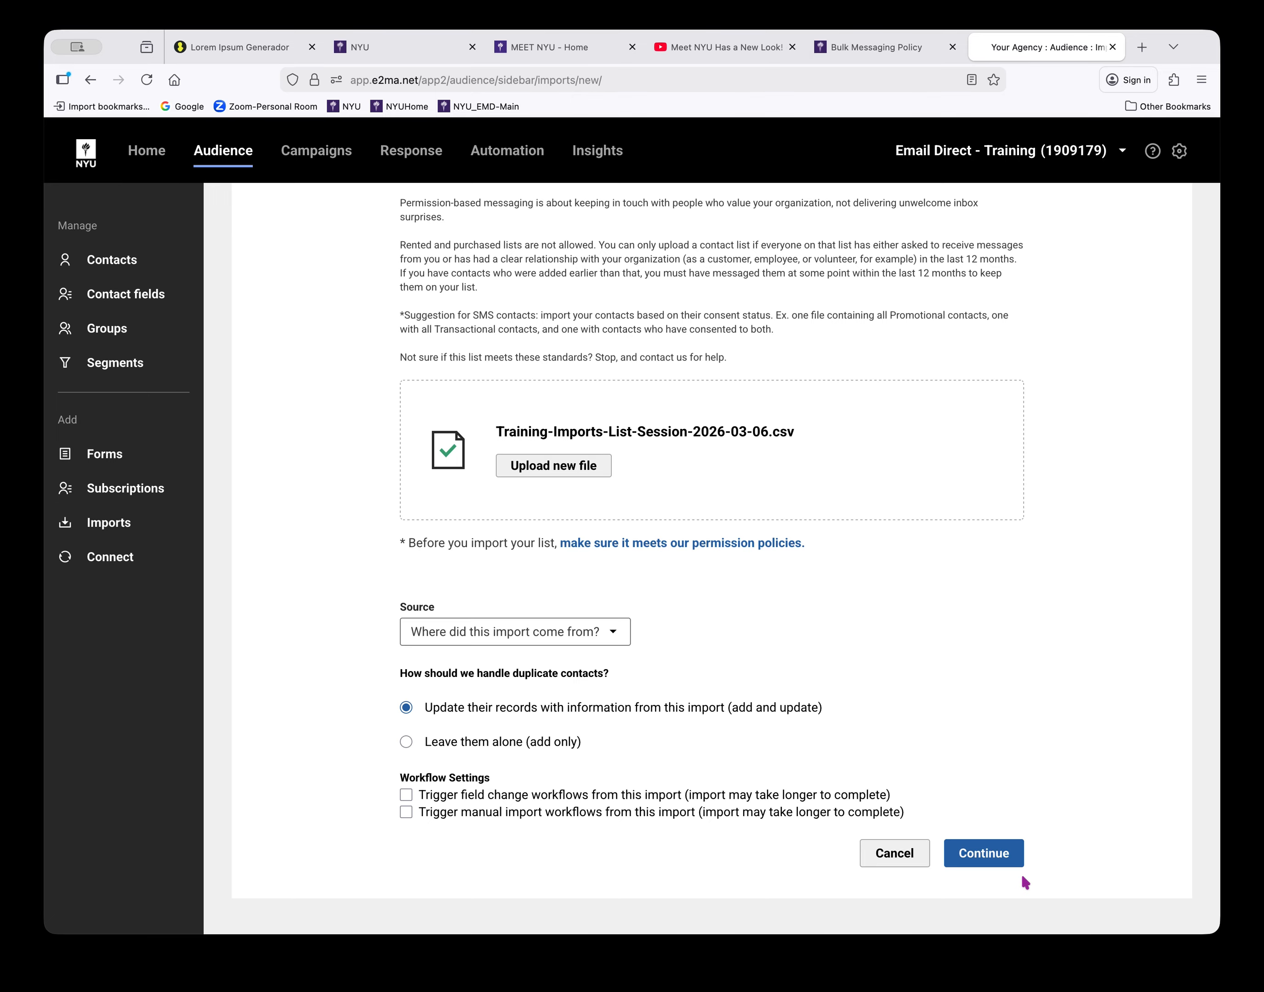
click(995, 858)
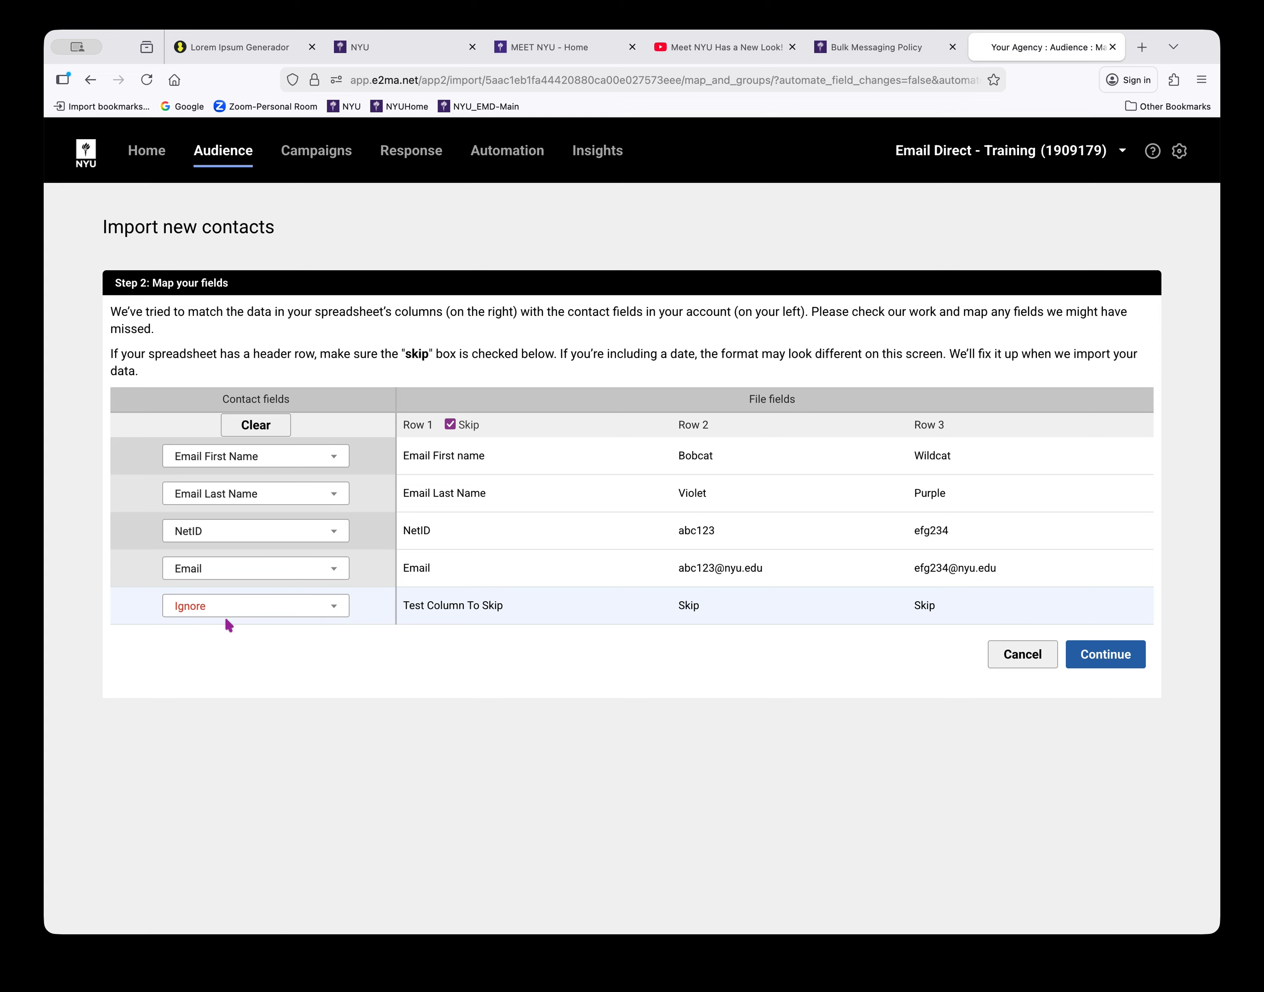
Examine the contact field choices for Test Column To Skip and the form for adding a field, and cancel without creating one.
click(338, 611)
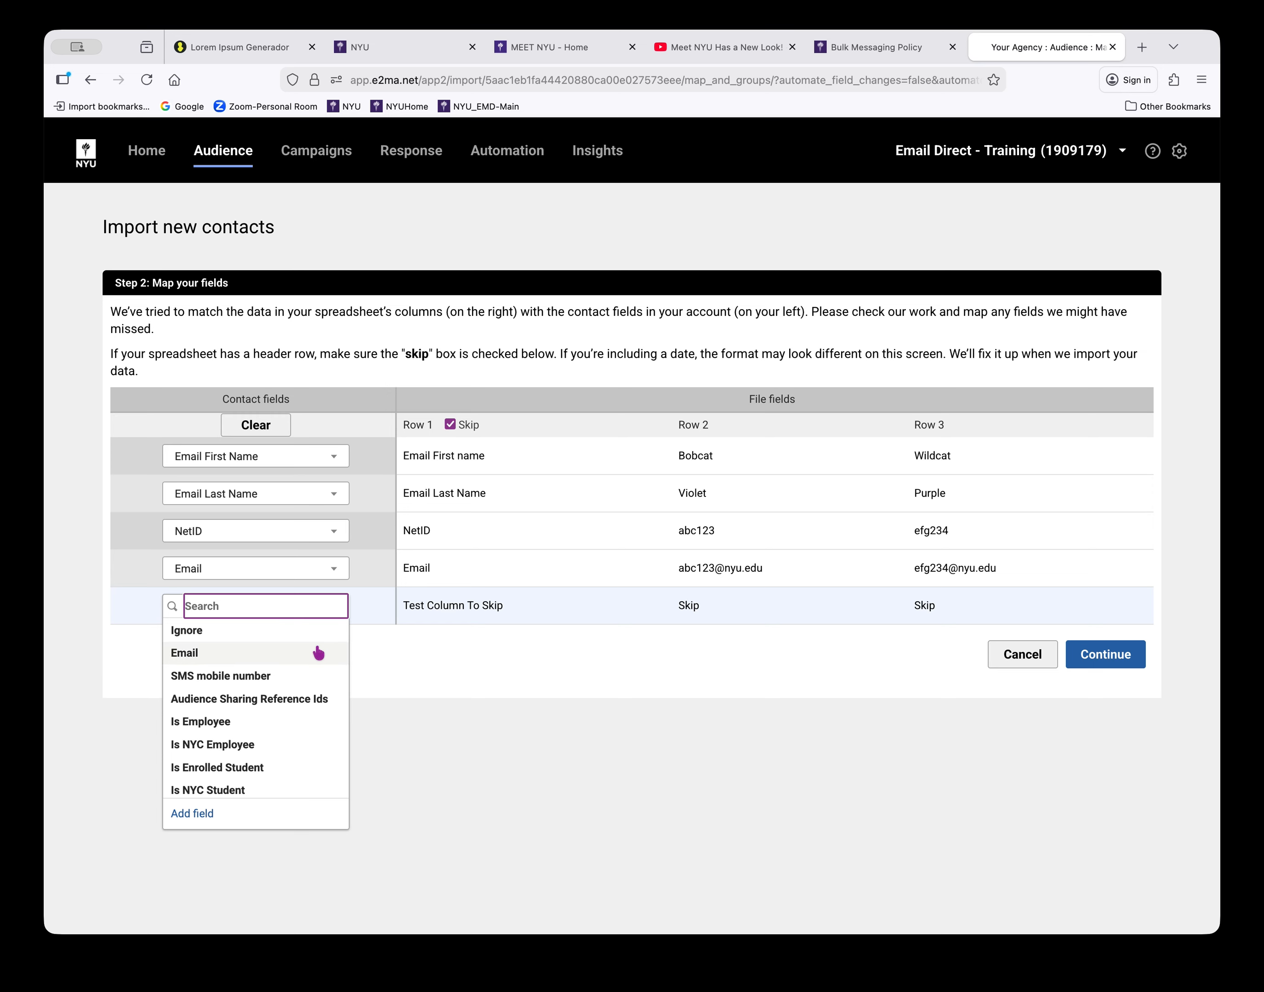
scroll(315, 664, down, 2)
scroll(315, 665, down, 5)
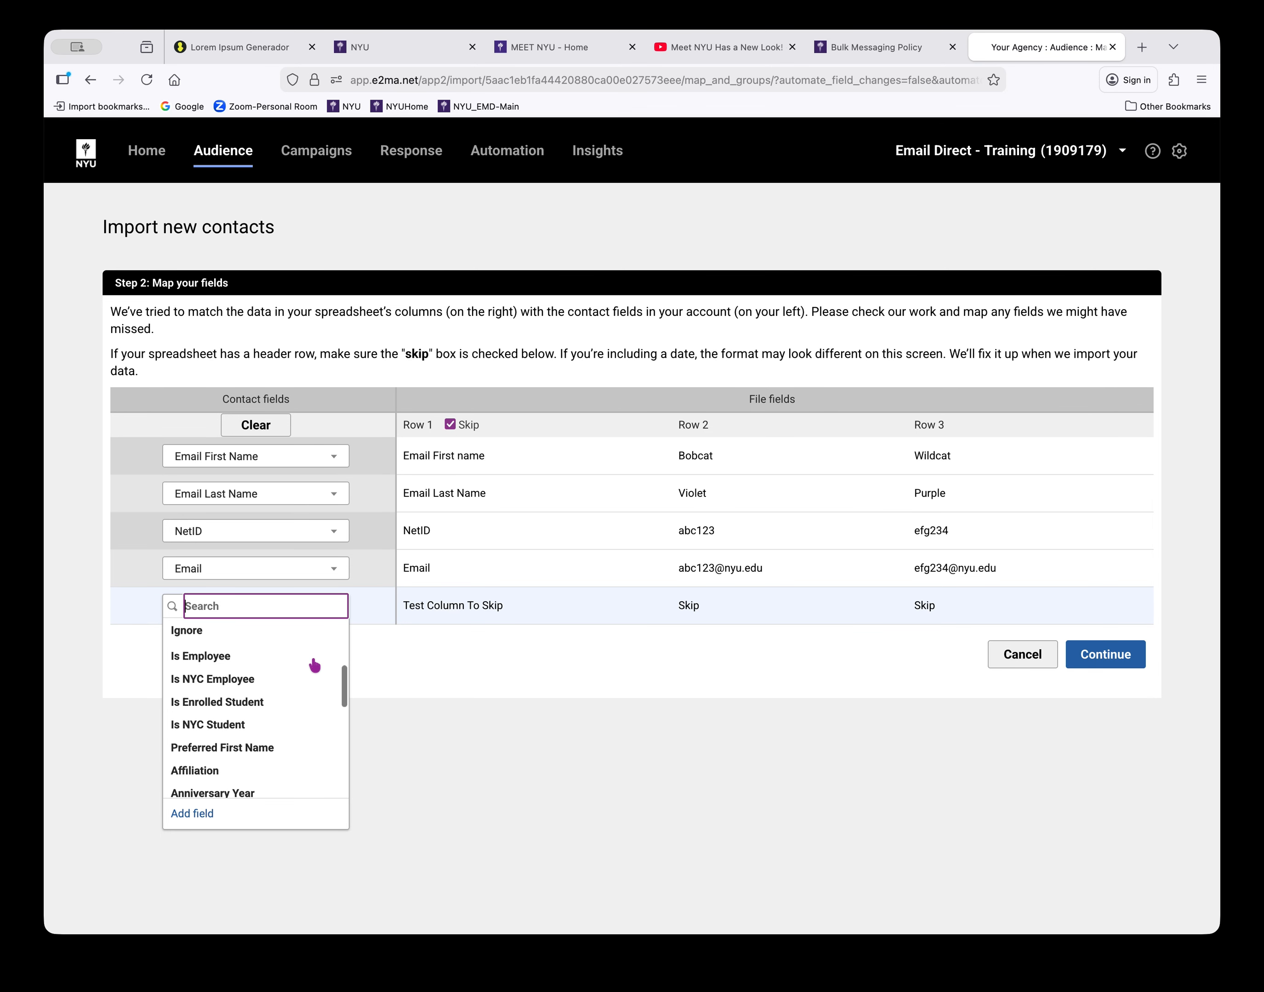
scroll(314, 665, down, 10)
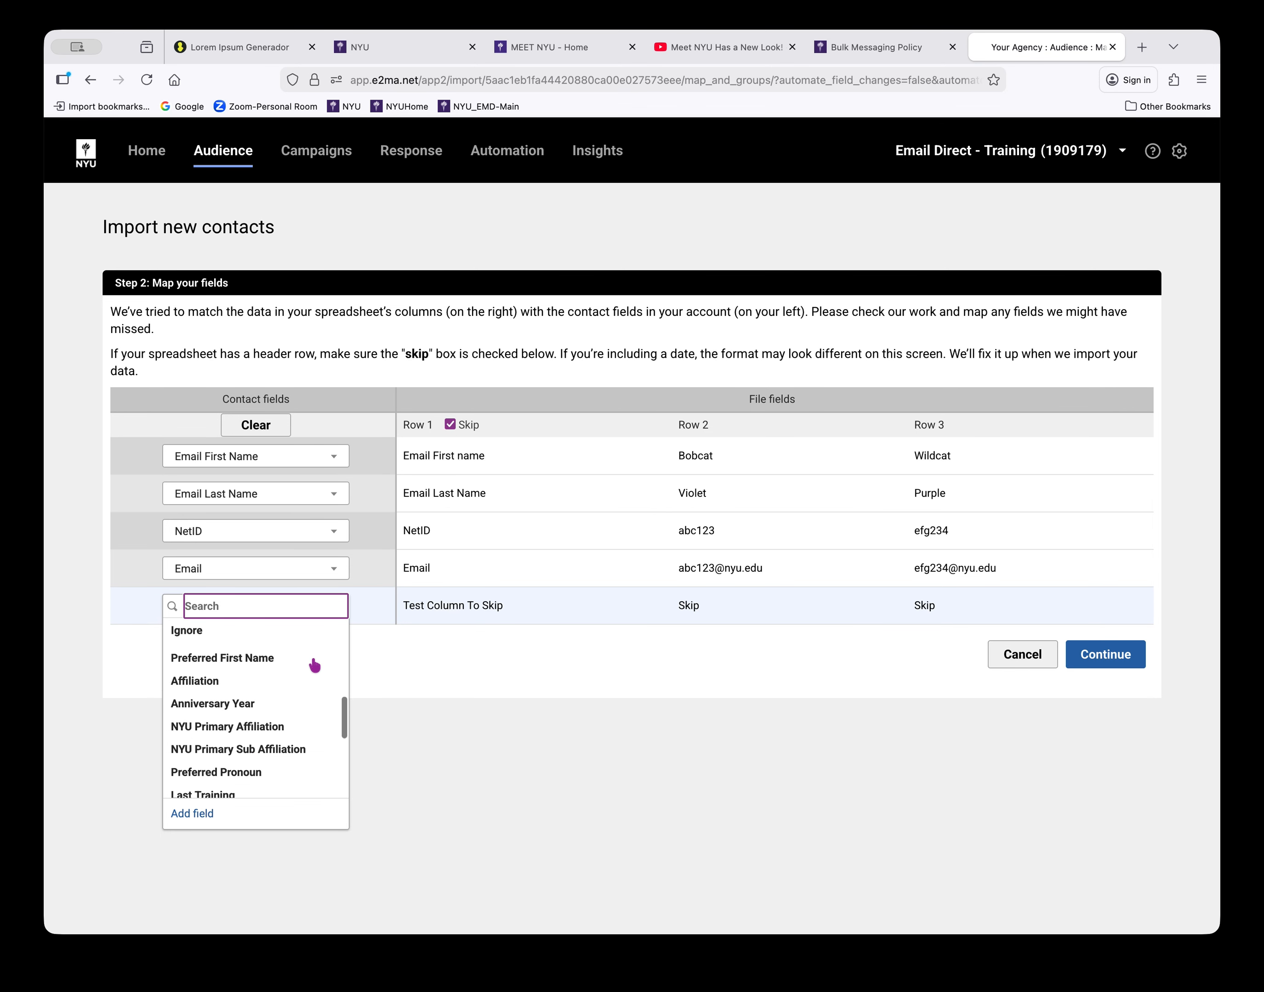
scroll(314, 665, down, 1)
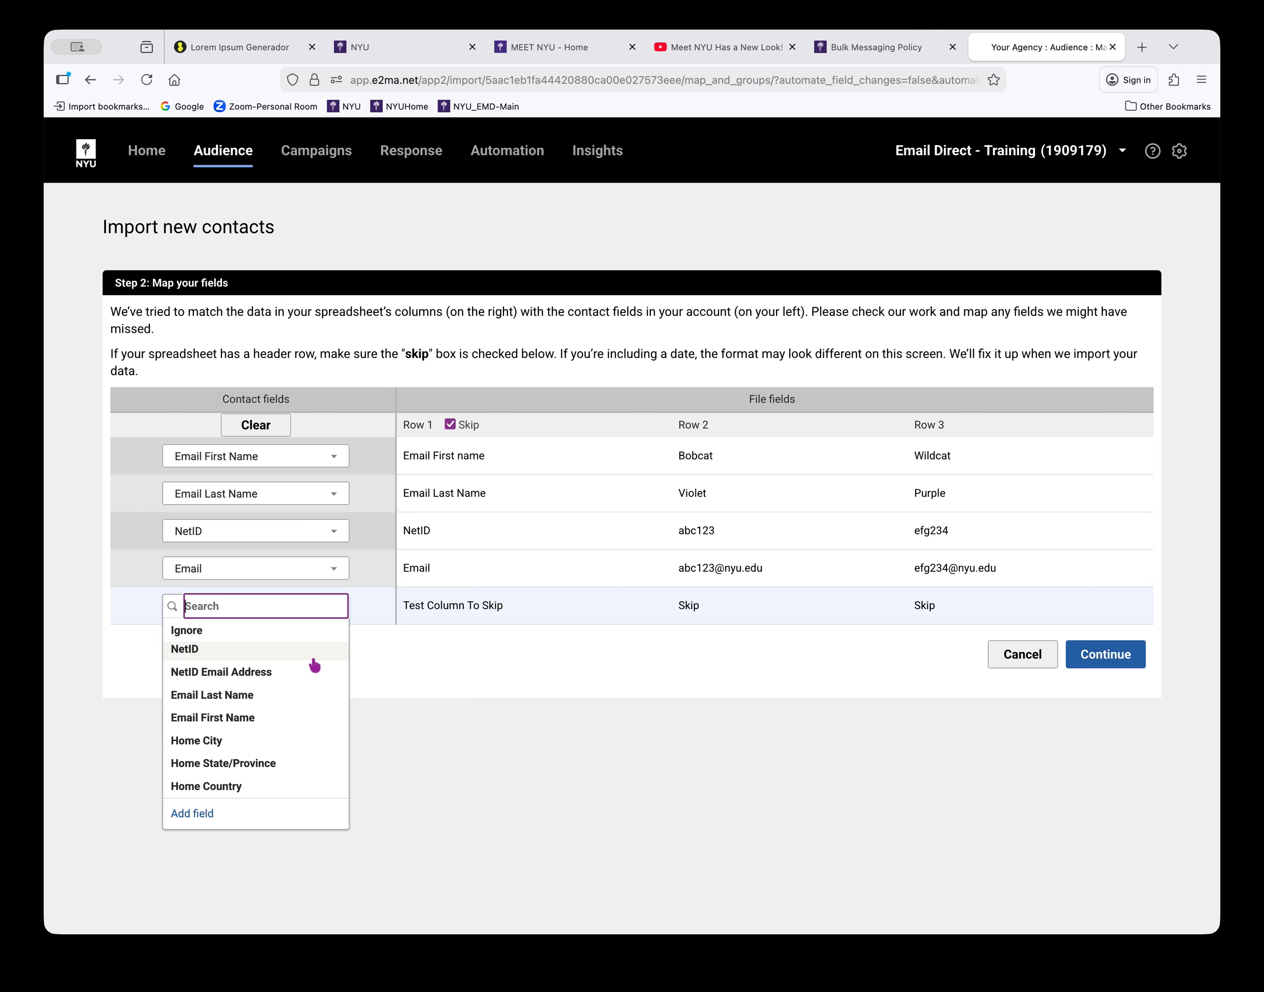
click(195, 814)
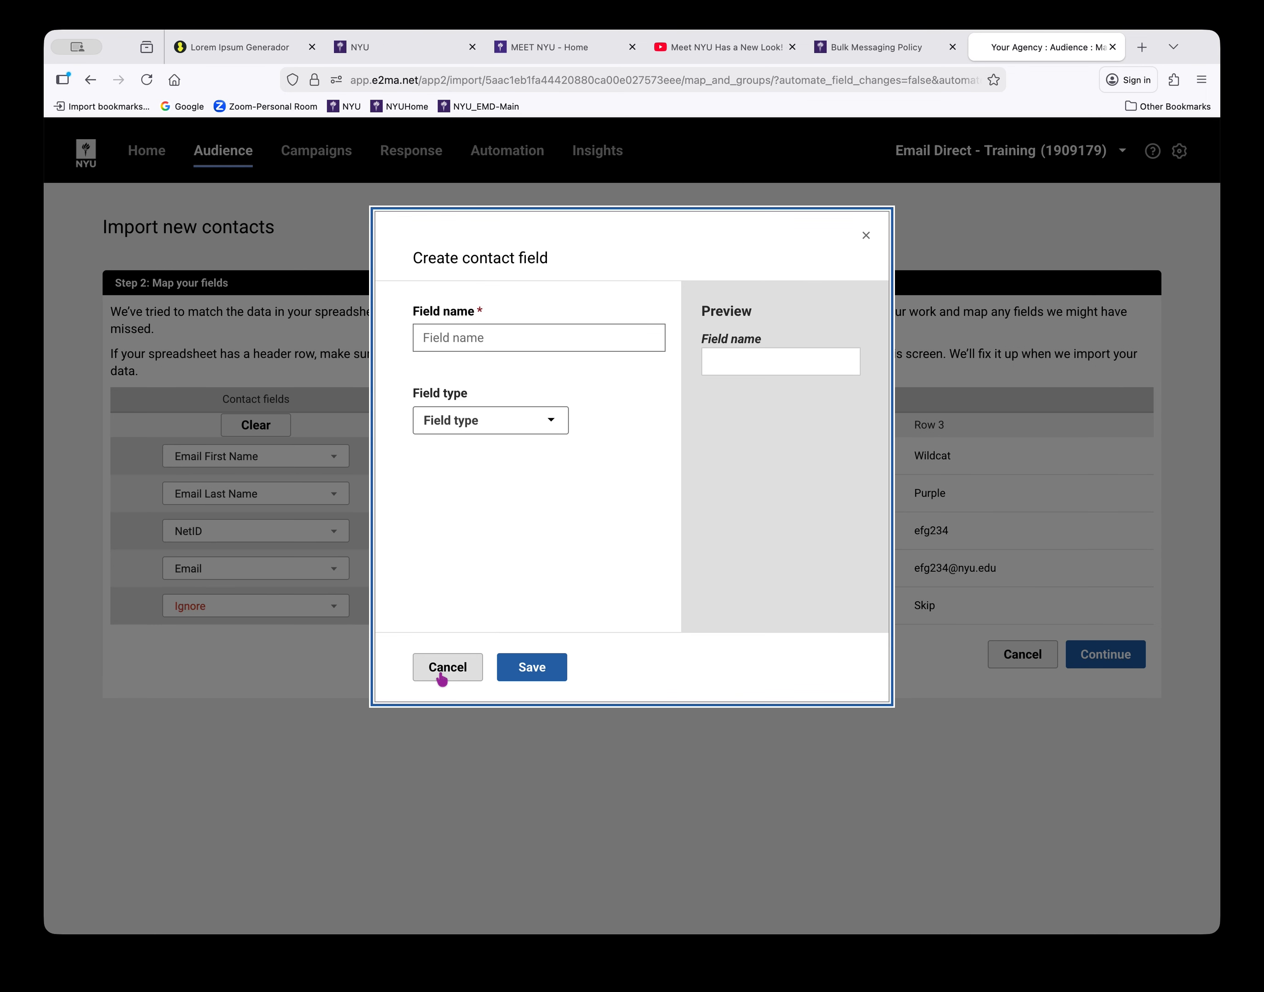
click(448, 668)
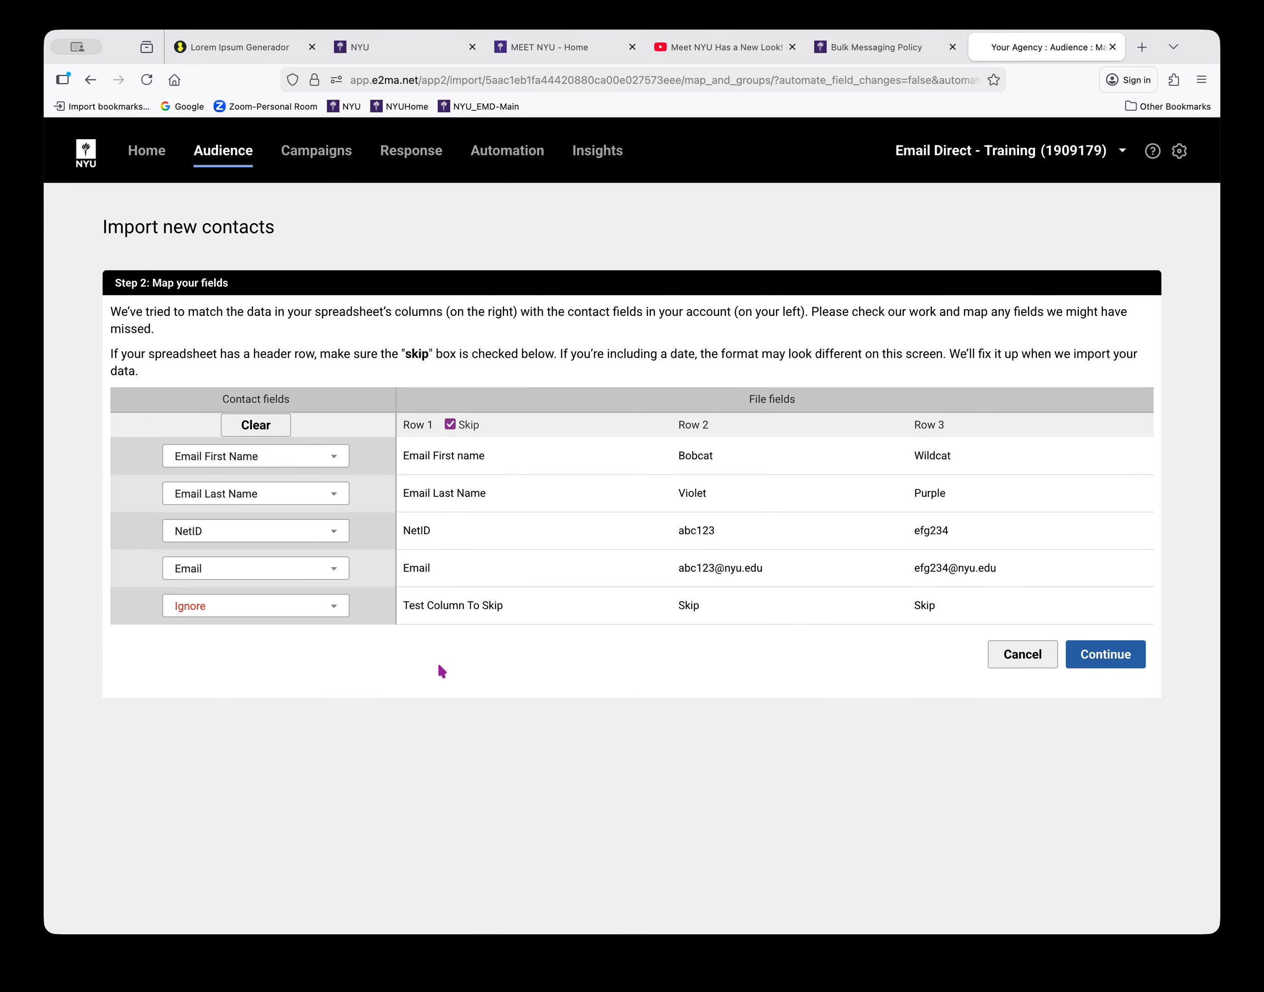
Accept the field mapping and assign the import to a new group, Email Direct Social - 2026-03-06, and to Email Direct Participants - 2026.
click(1113, 658)
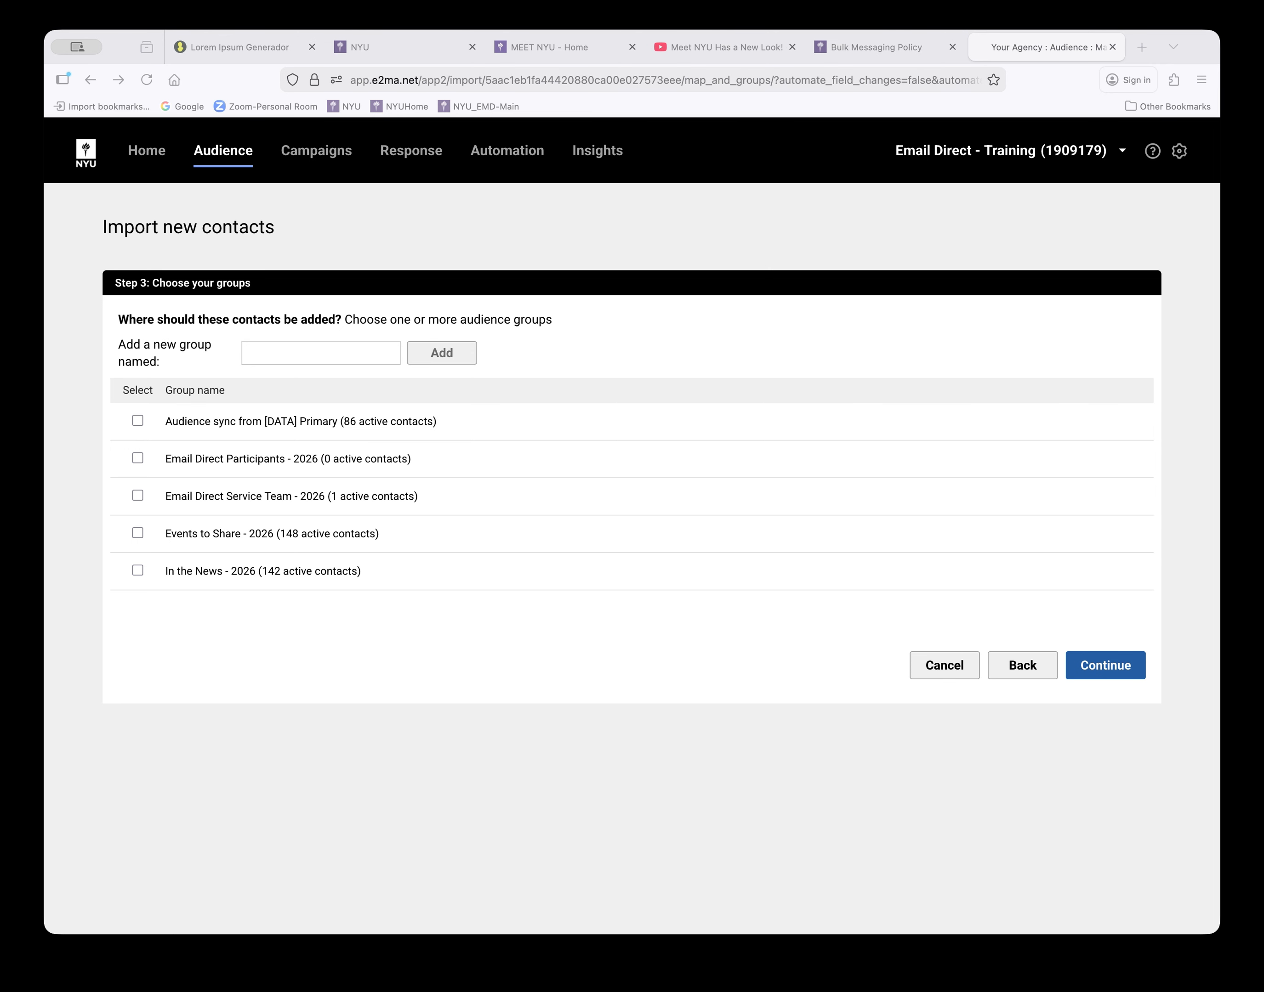
click(320, 352)
key(super+v)
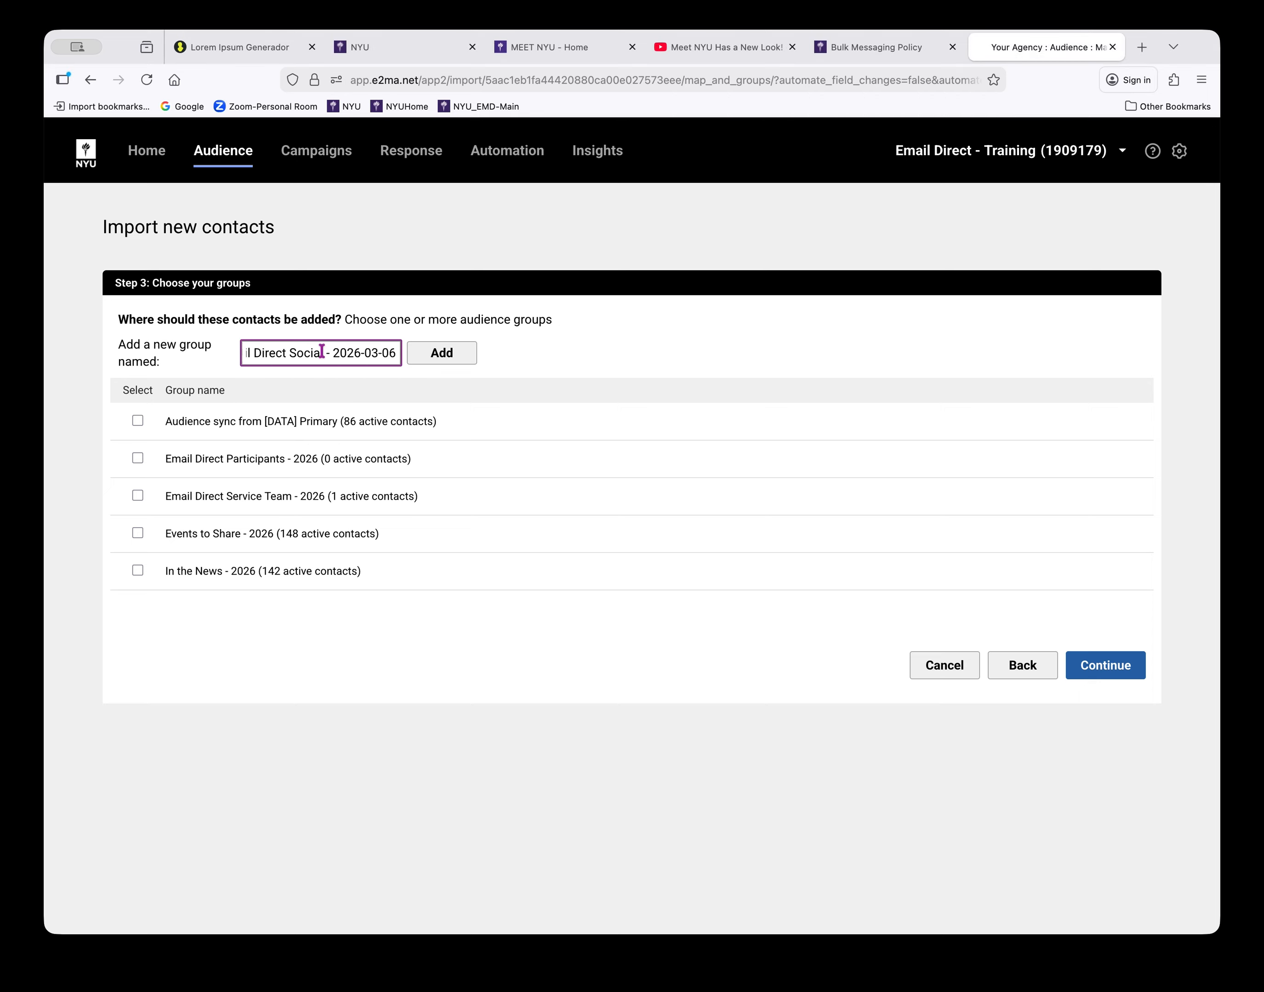
click(453, 356)
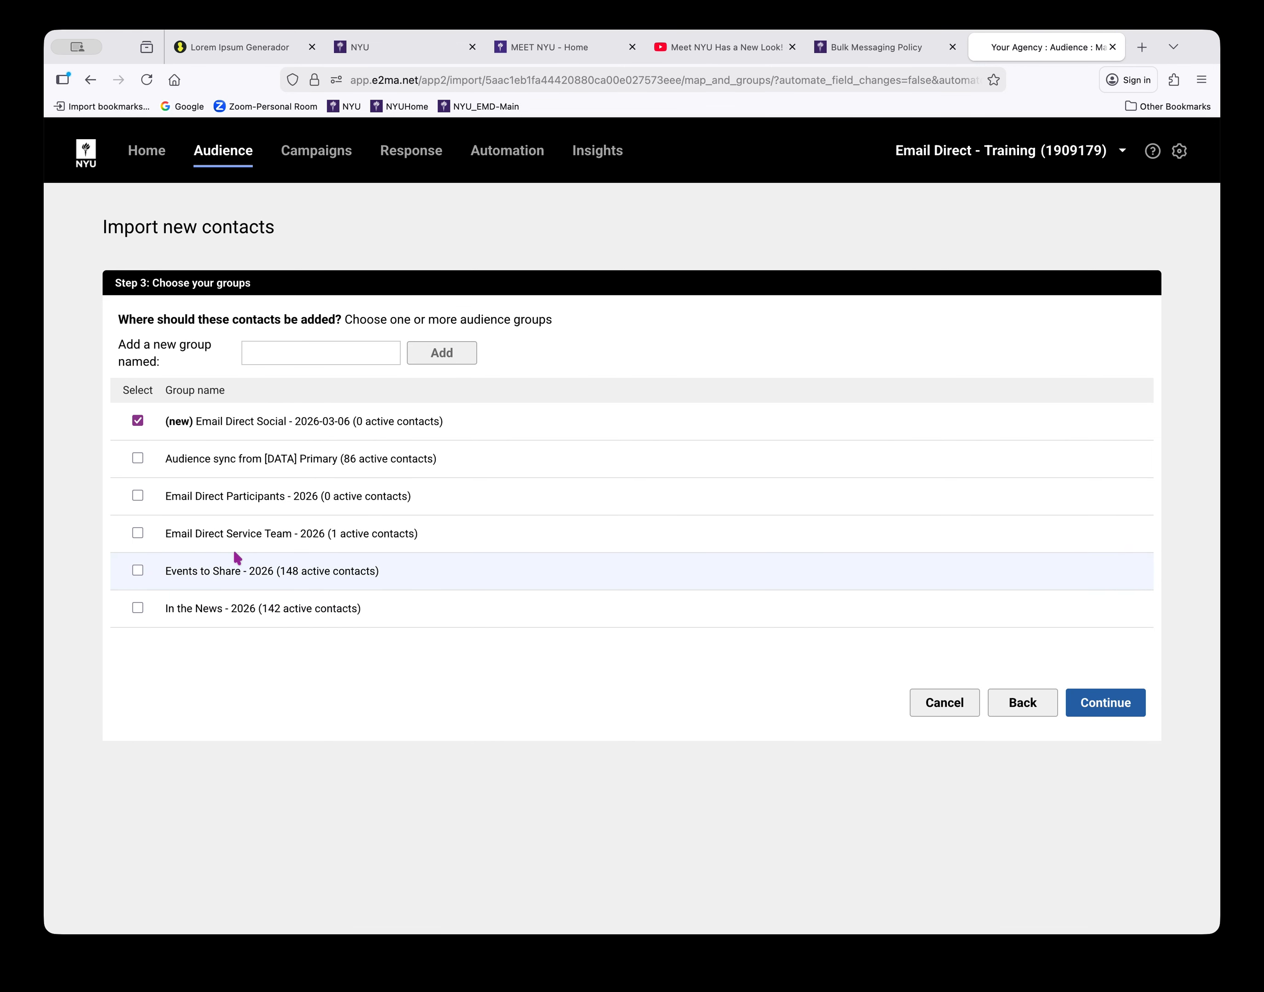
click(138, 496)
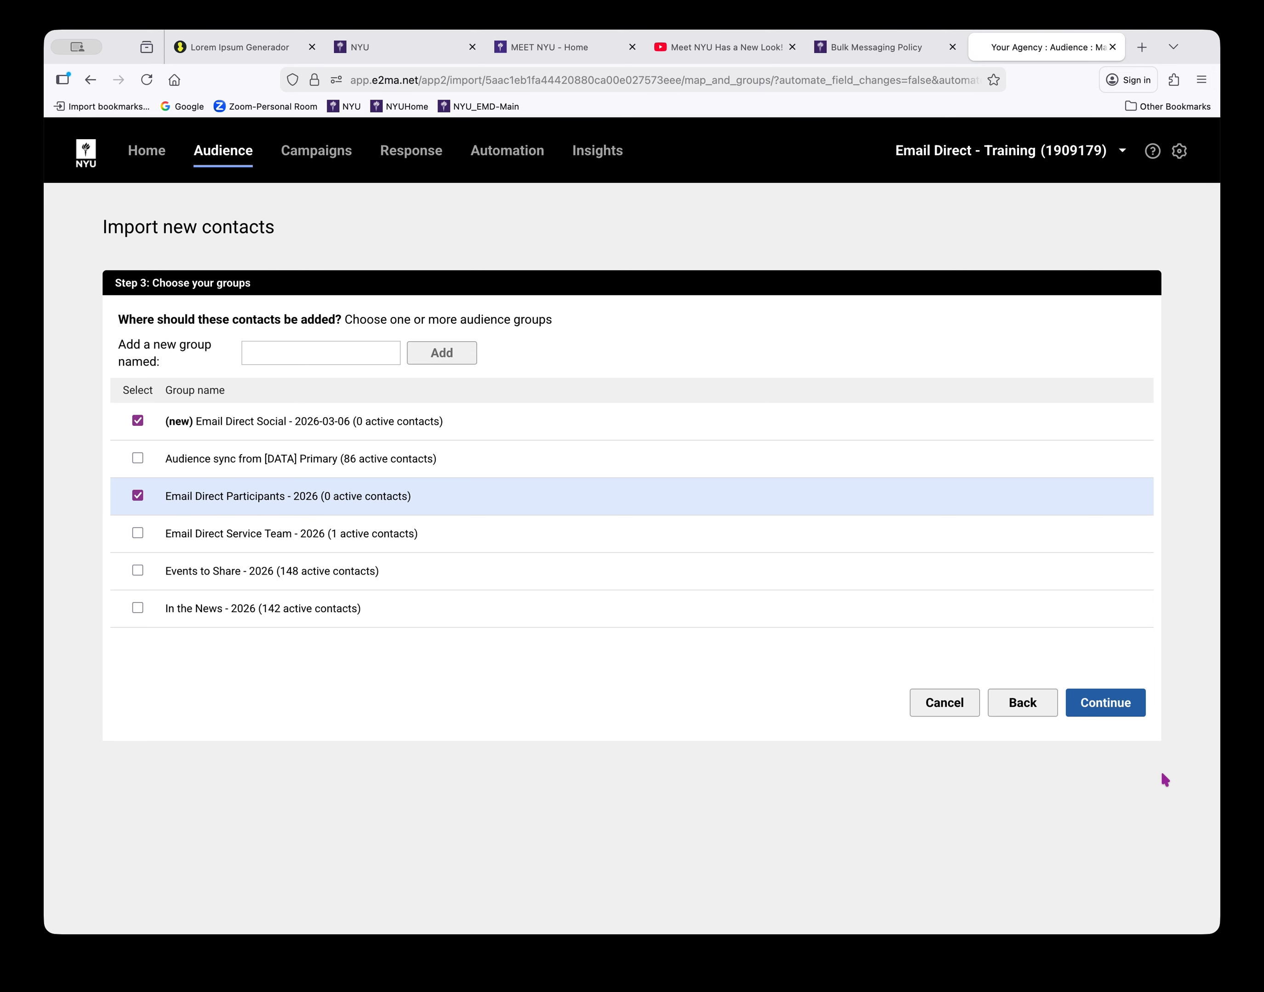
click(1127, 703)
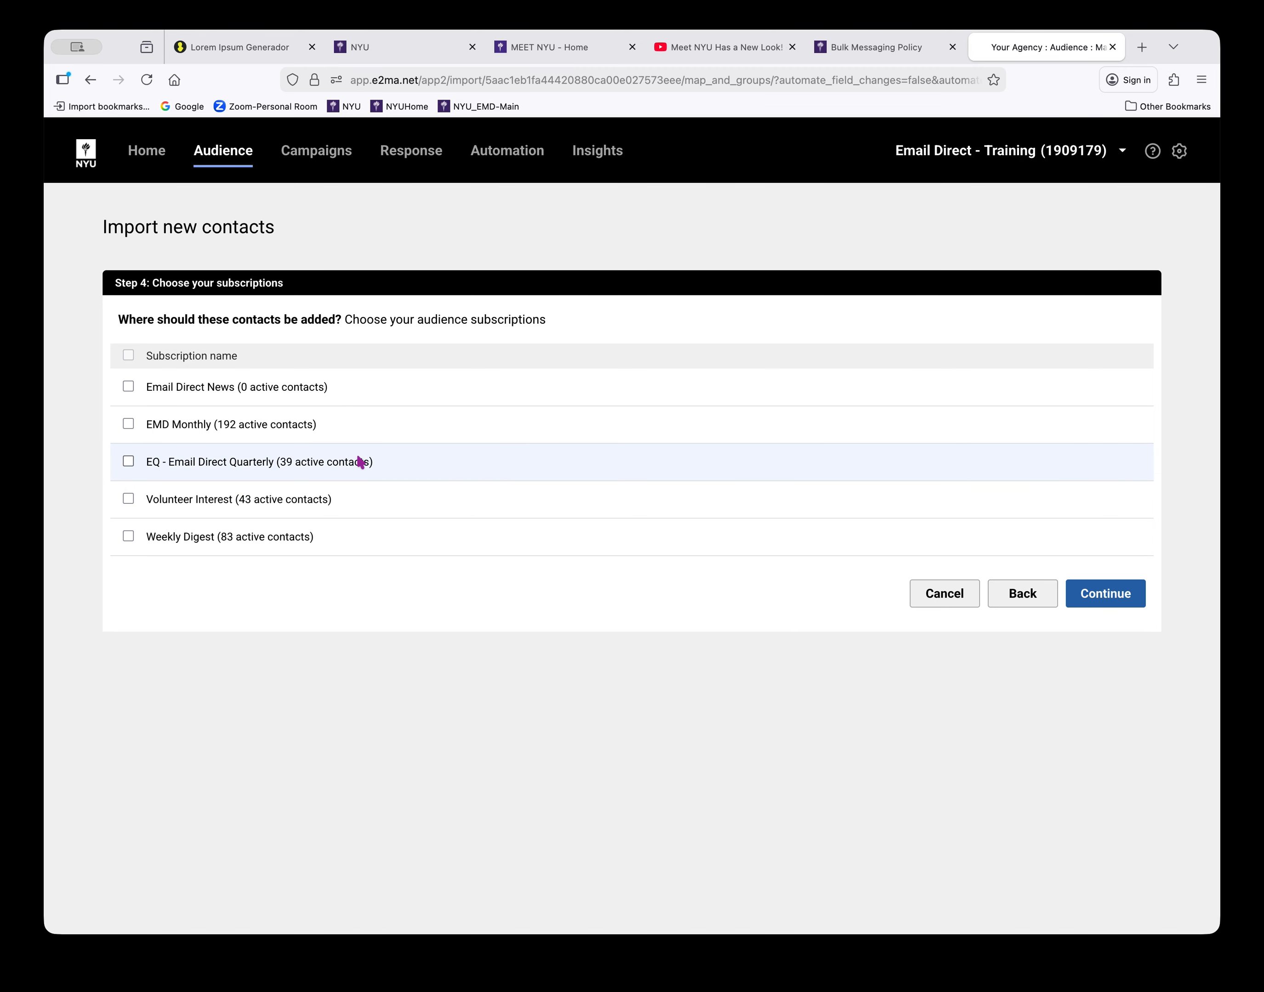
Add the imported contacts to the Email Direct News subscription and run the import from the summary.
click(128, 387)
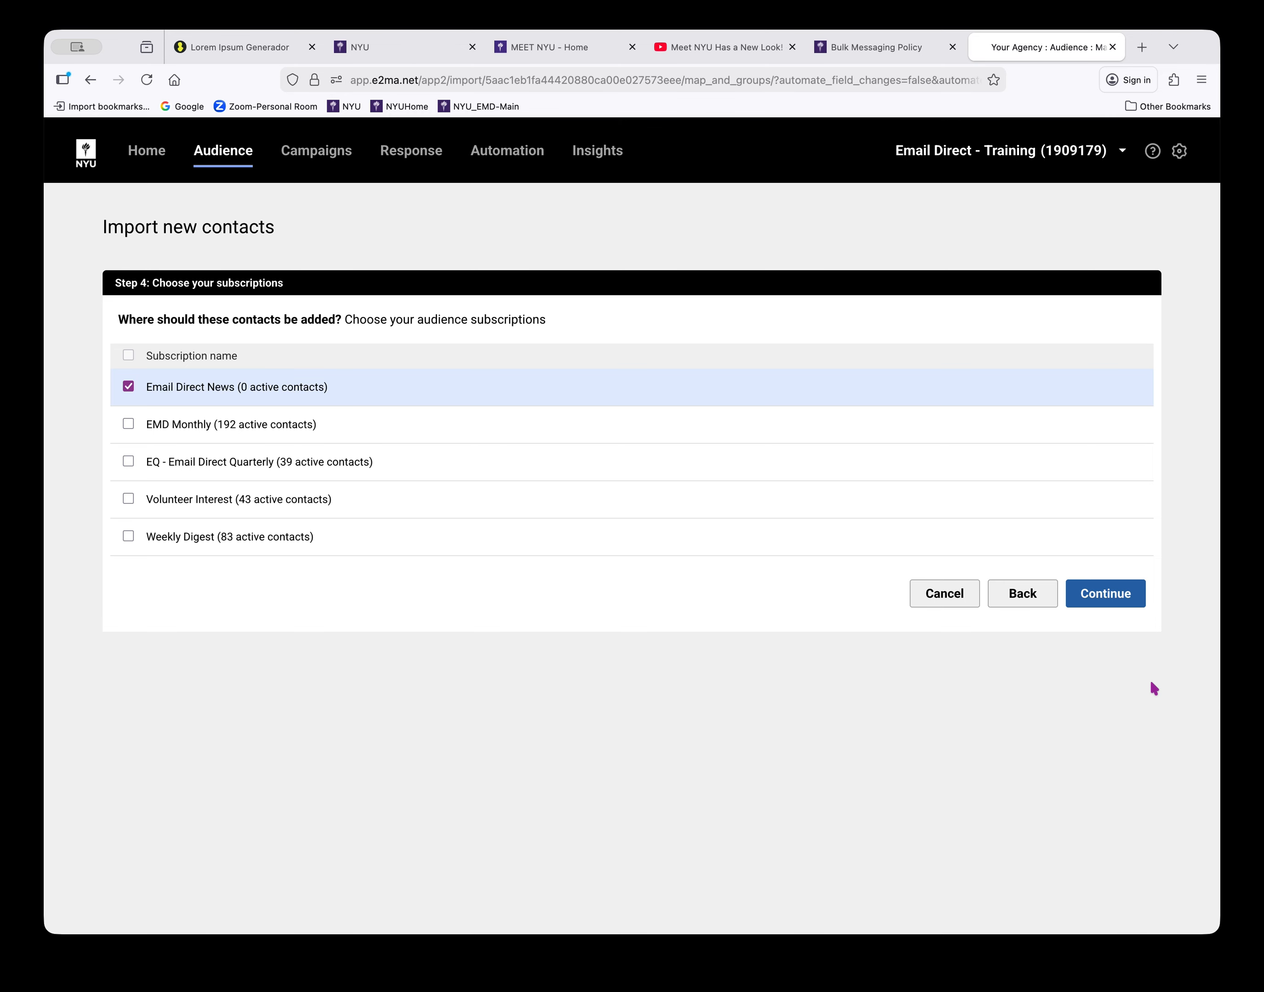
click(1112, 596)
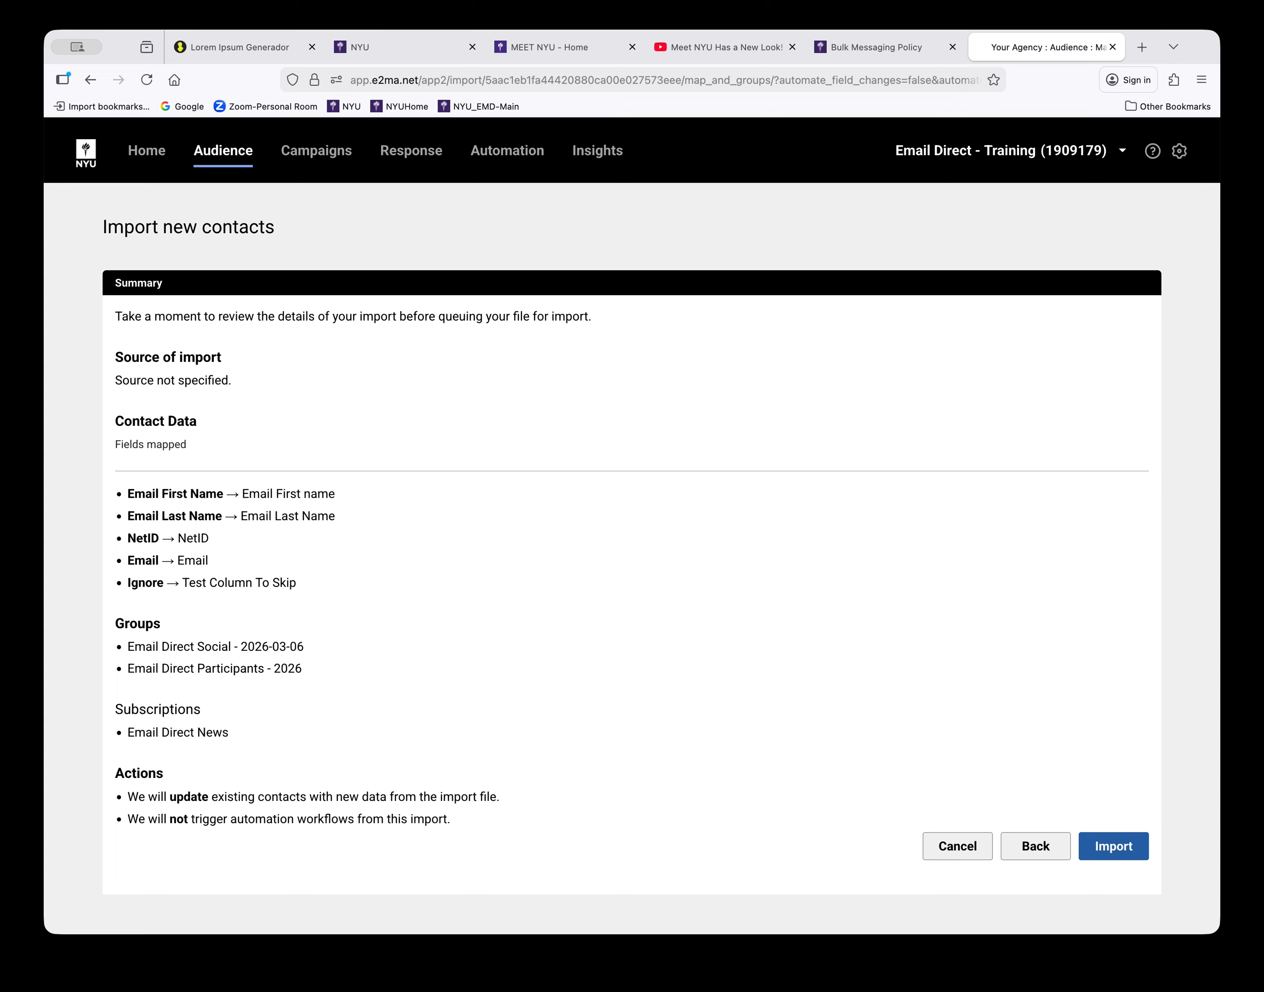
click(1118, 853)
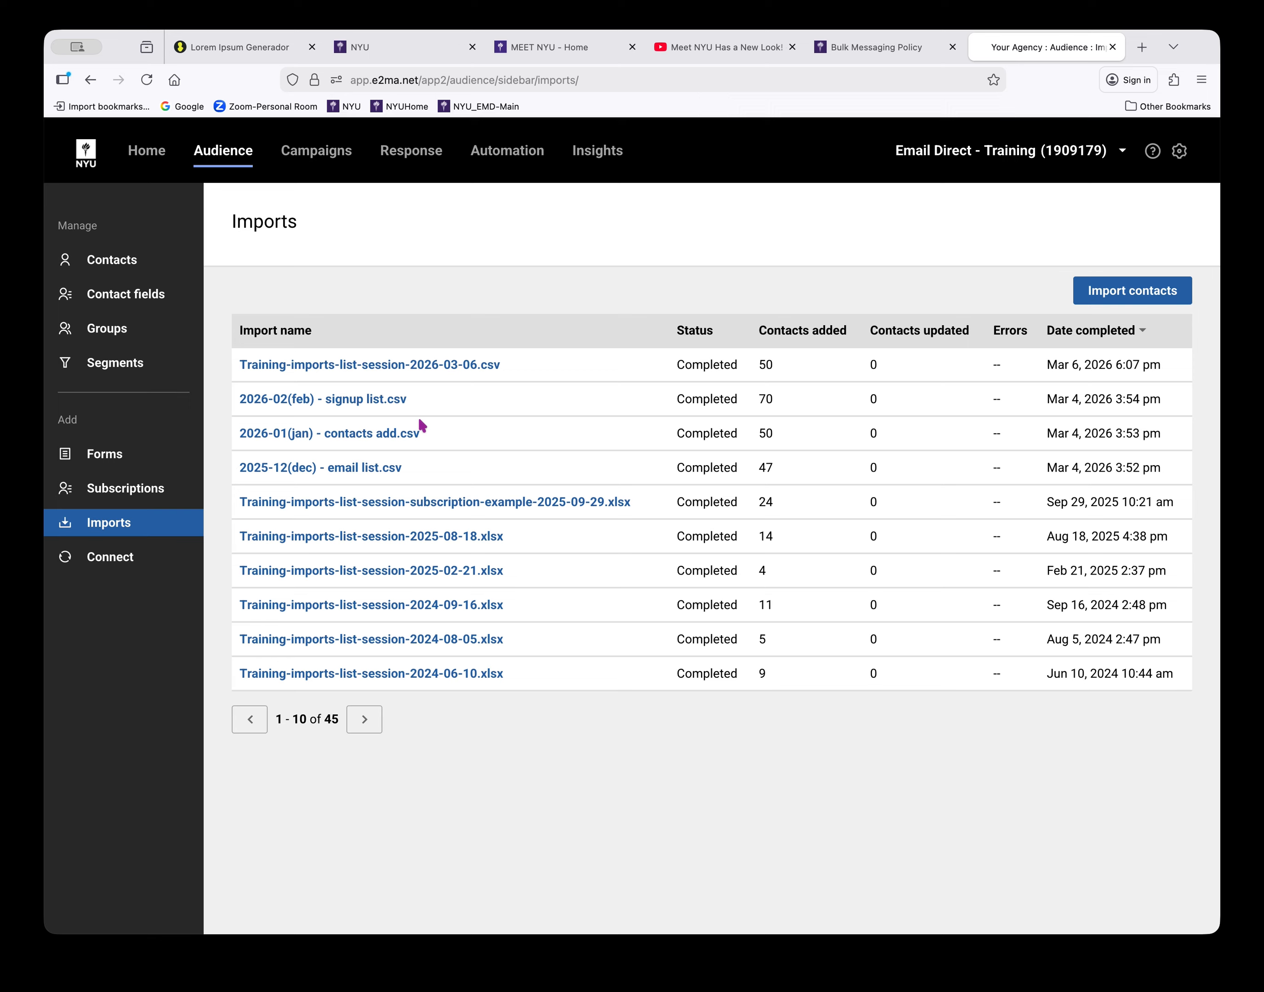
View the details of the completed Training-Imports-List-Session-2026-03-06.csv import and close them.
click(426, 367)
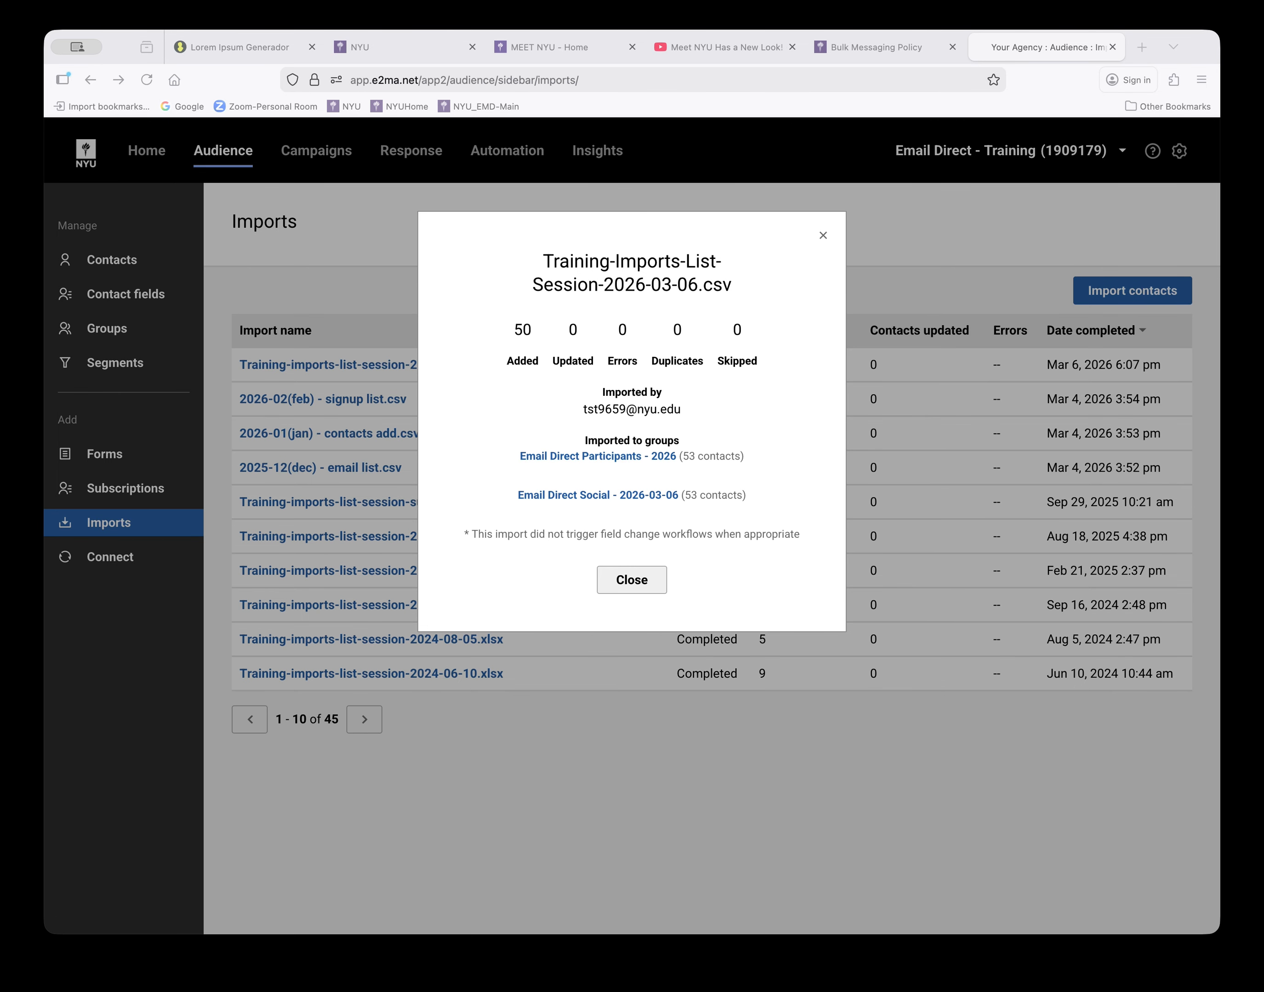
click(569, 588)
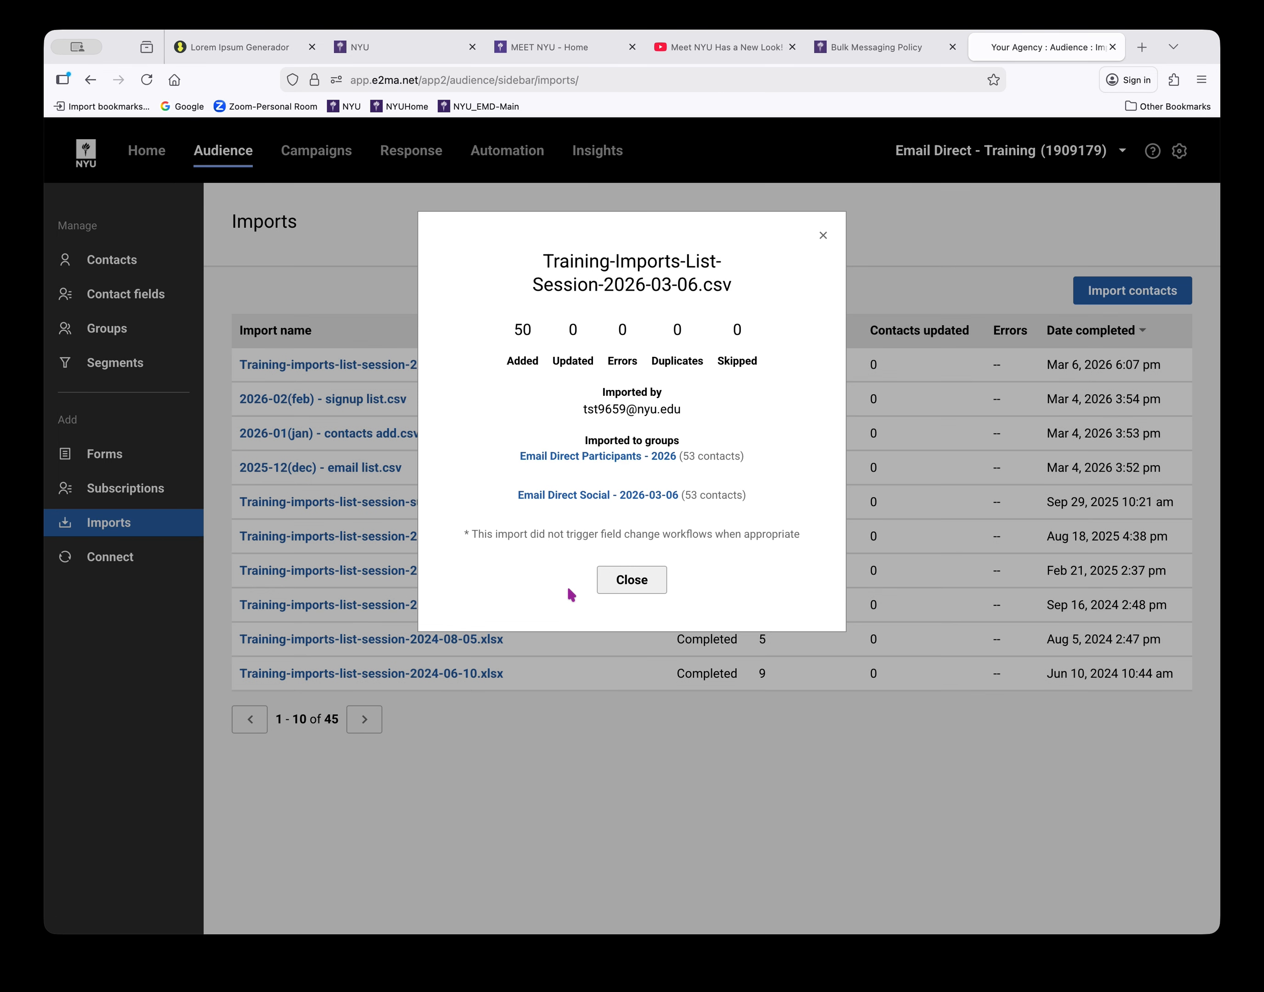
click(640, 585)
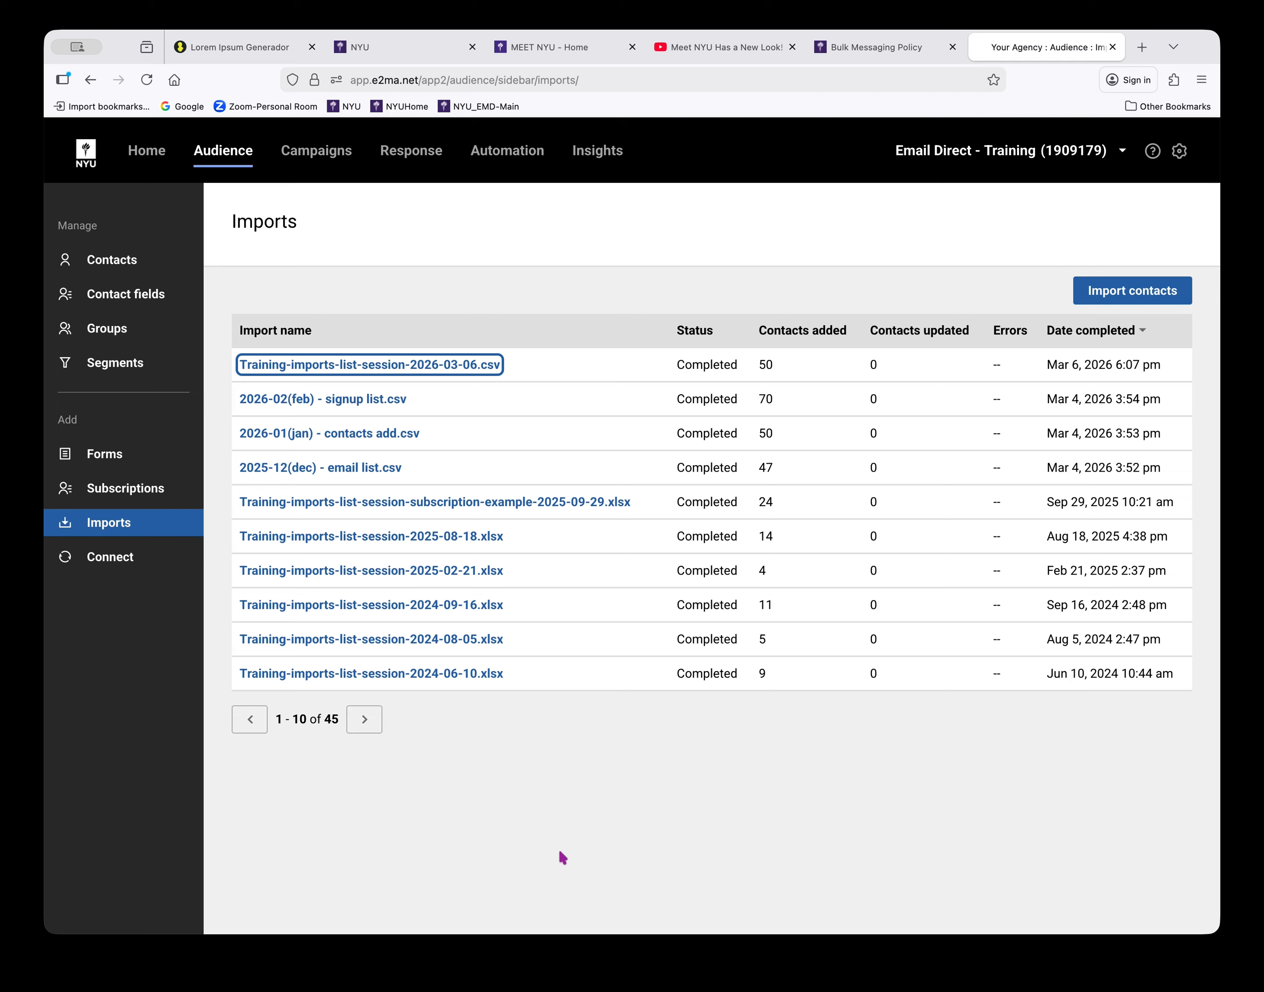
Check the active contacts in the audience groups, and update the subscription counts for the audience subscriptions.
click(107, 330)
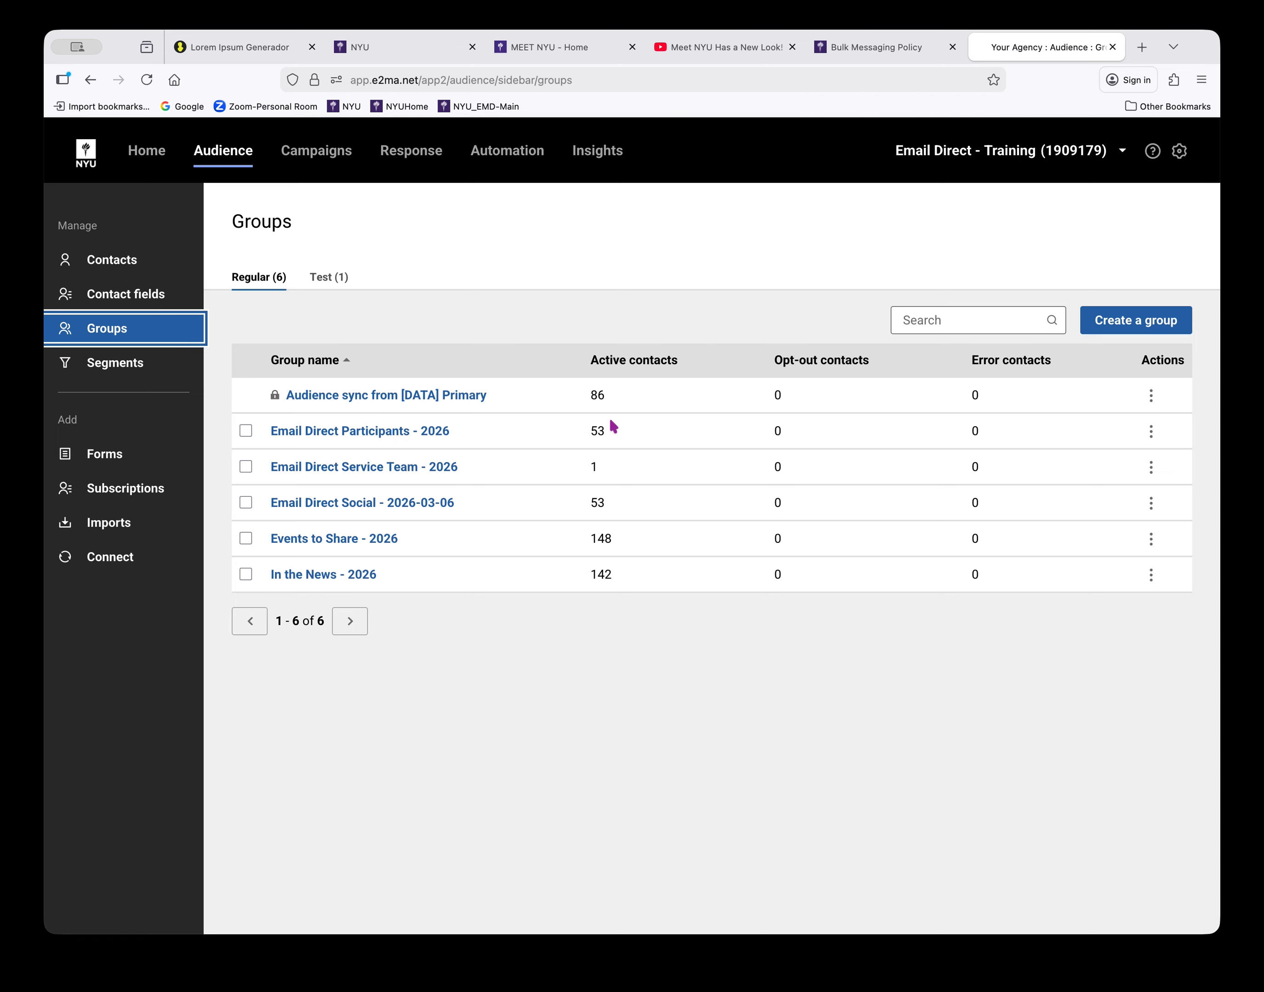
click(137, 499)
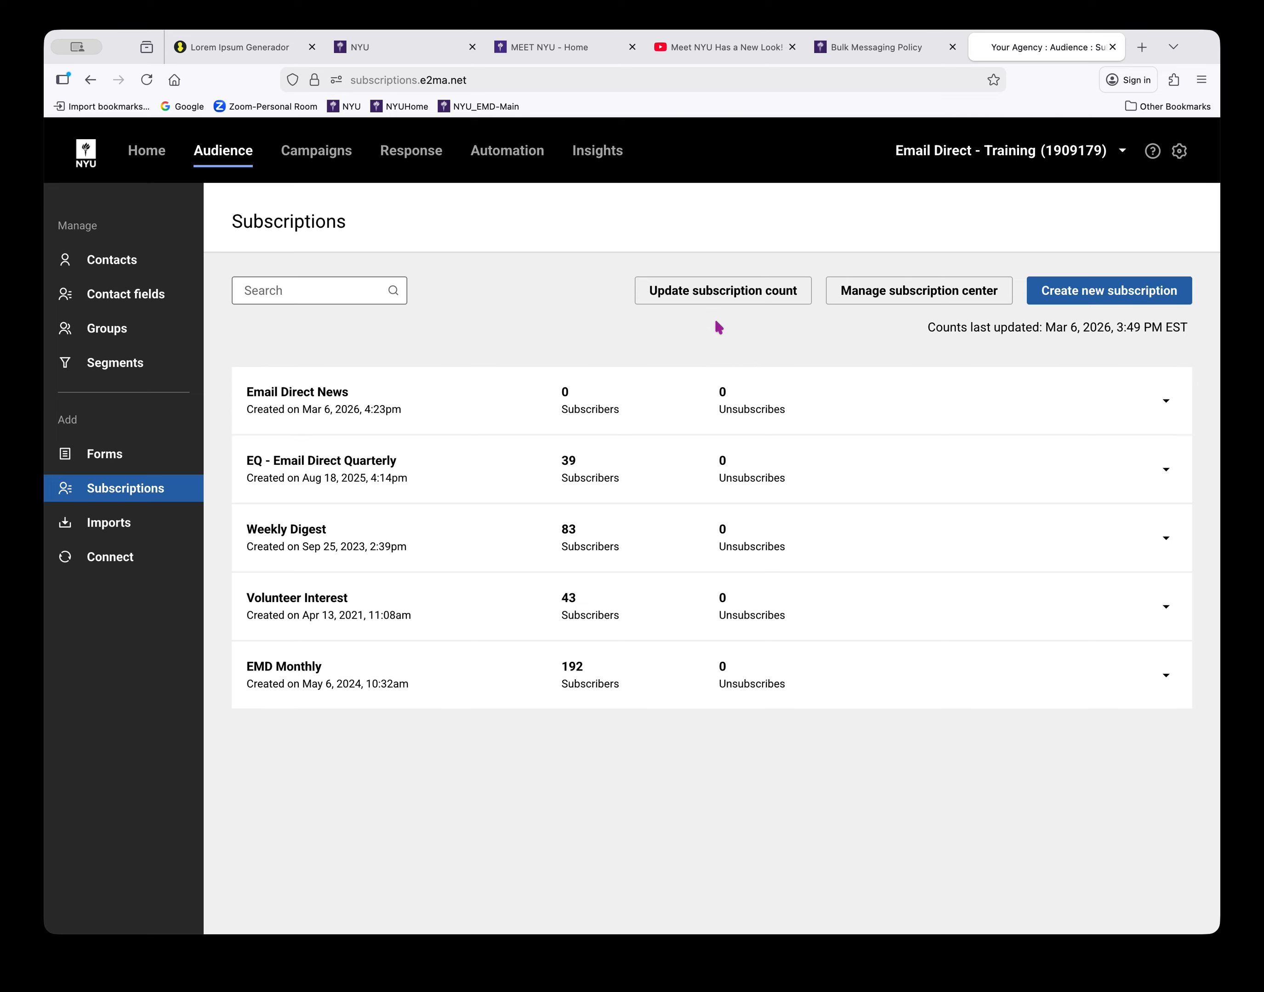
click(715, 300)
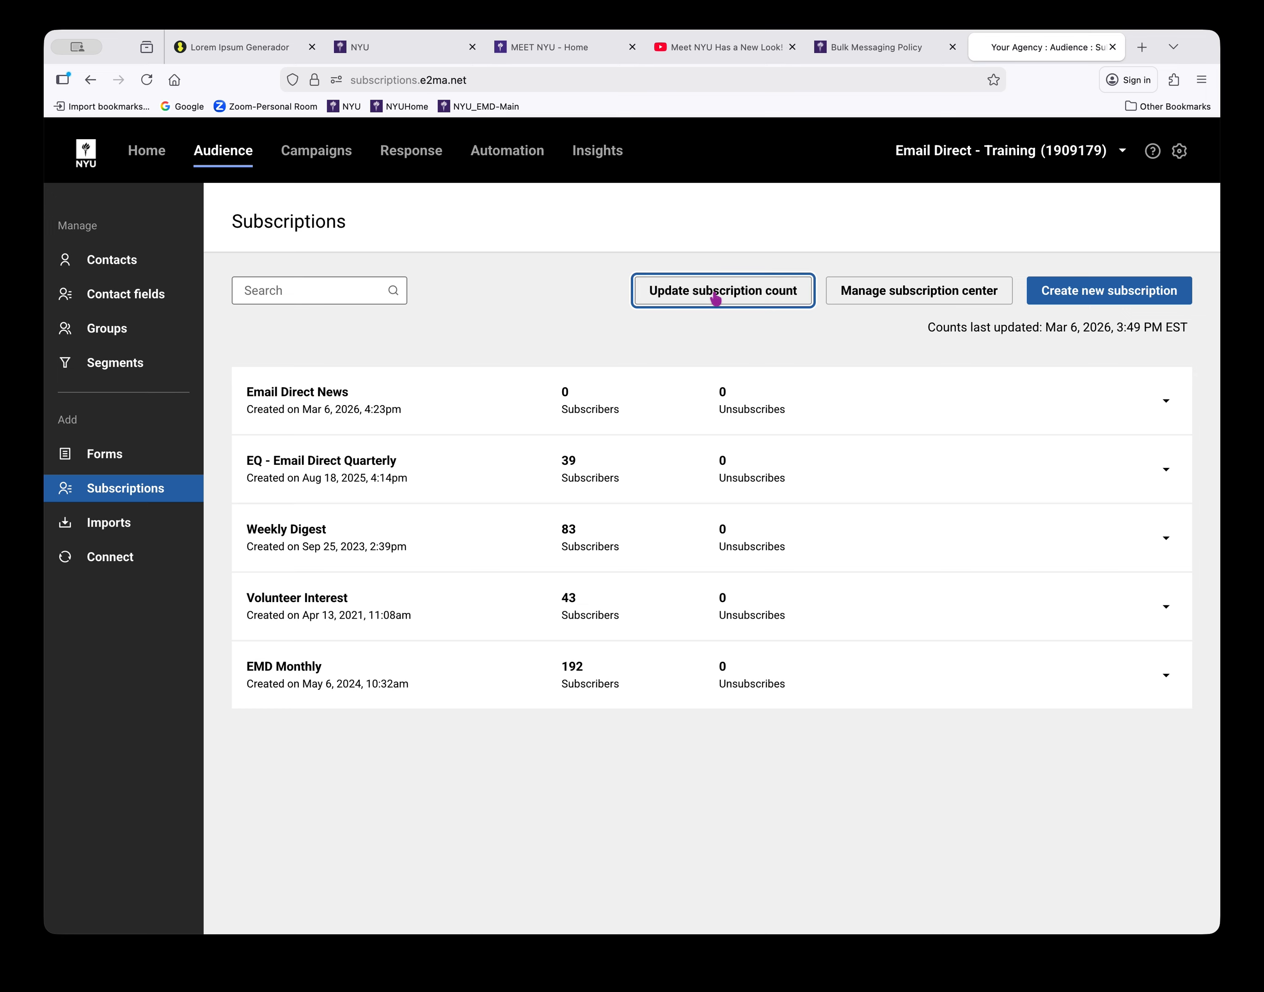